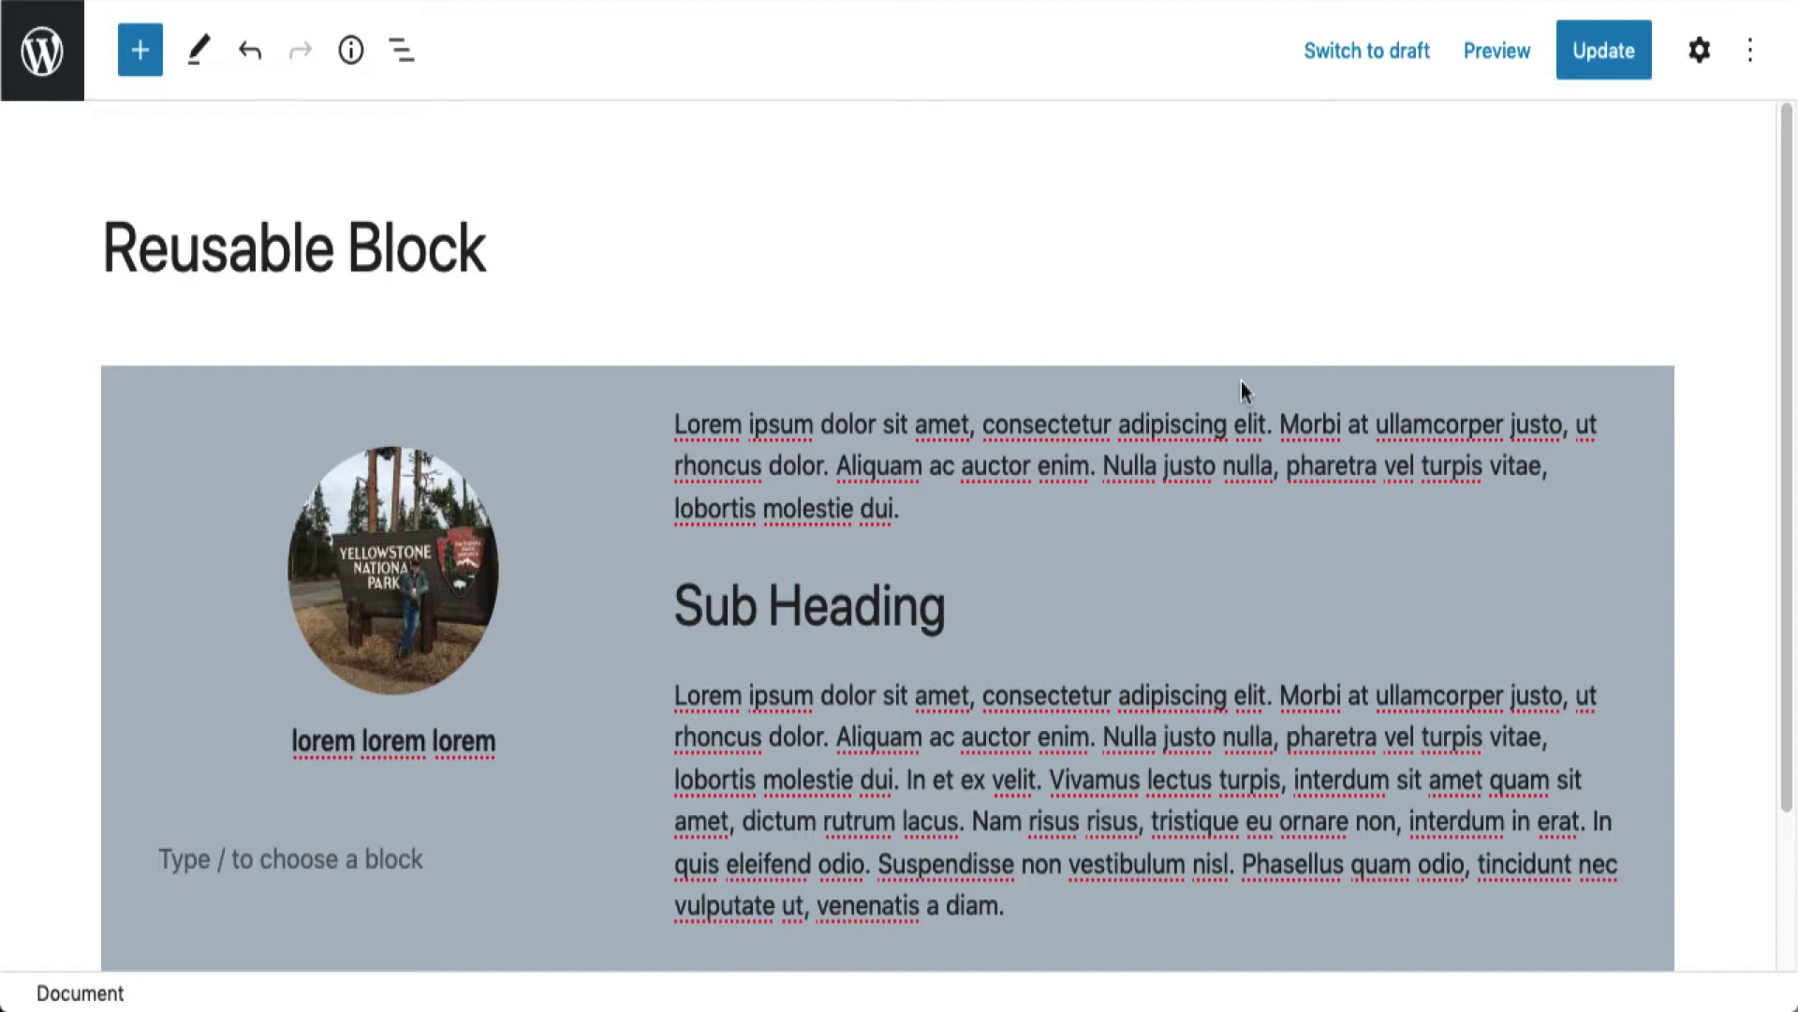
# Examine the two-column section and its nested column, image, paragraph and heading blocks in the list view.
pyautogui.scroll(-3, 1225, 562)
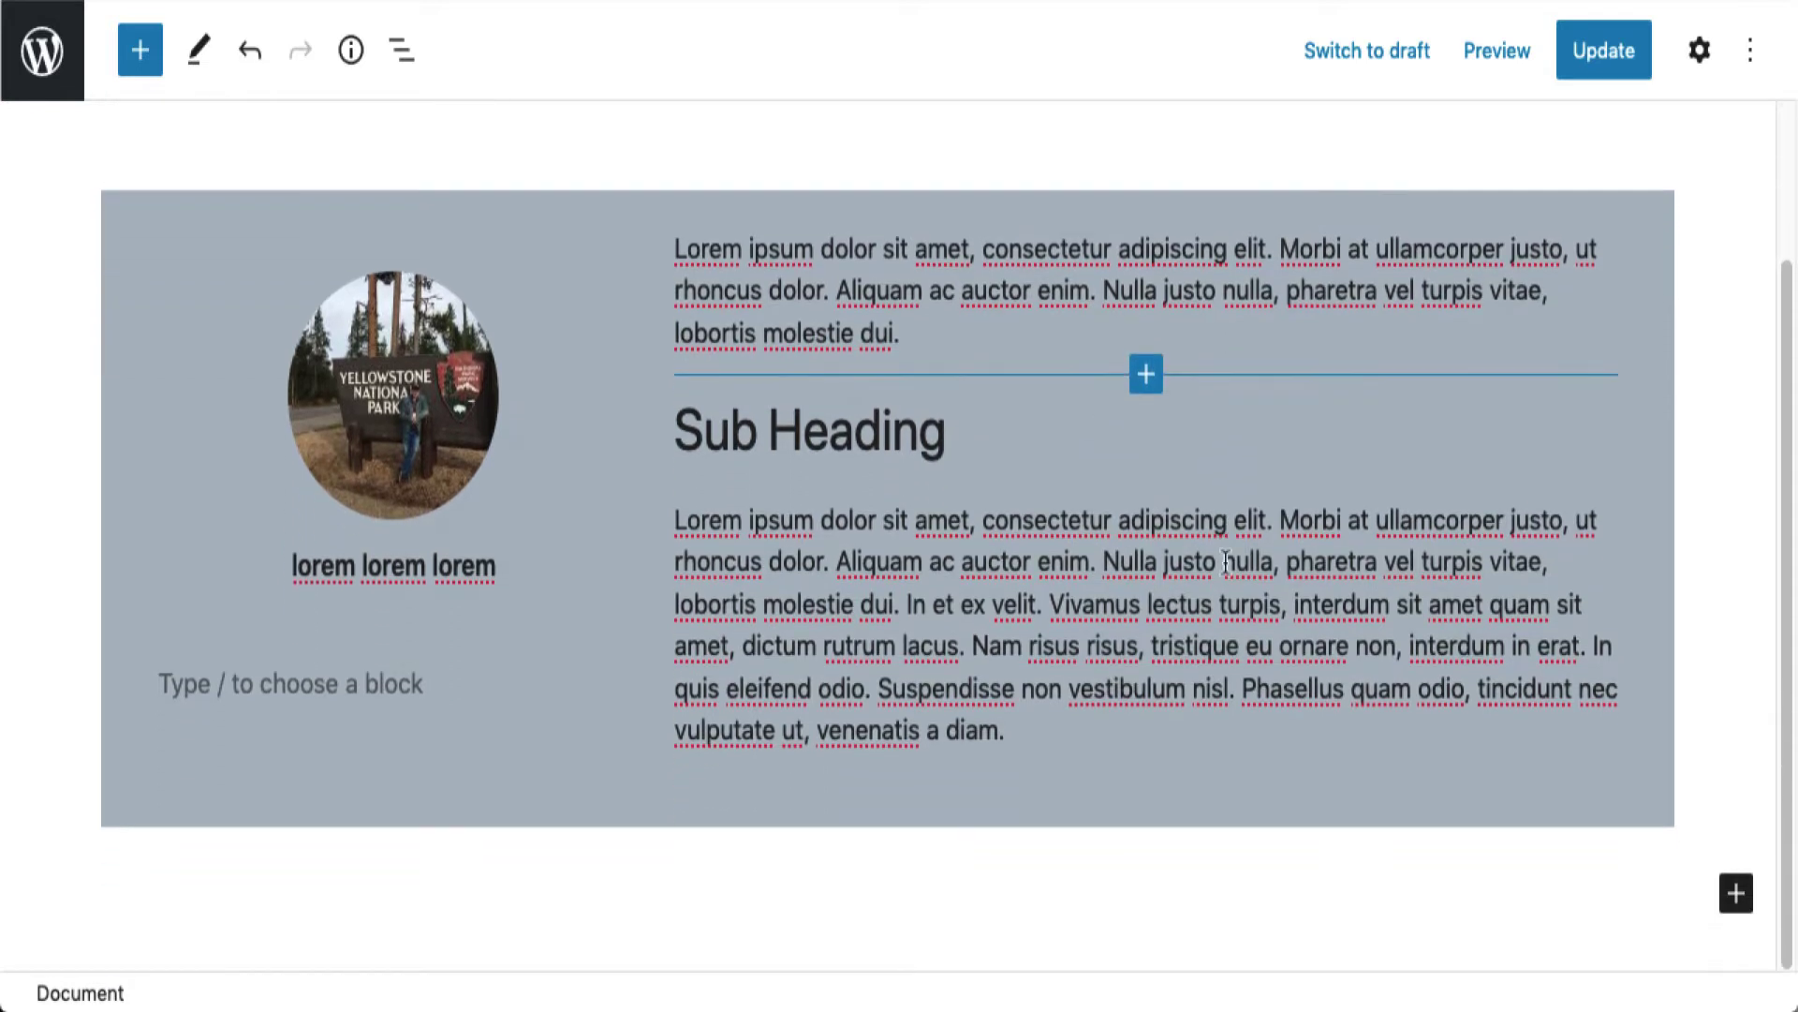
pyautogui.scroll(2, 1225, 562)
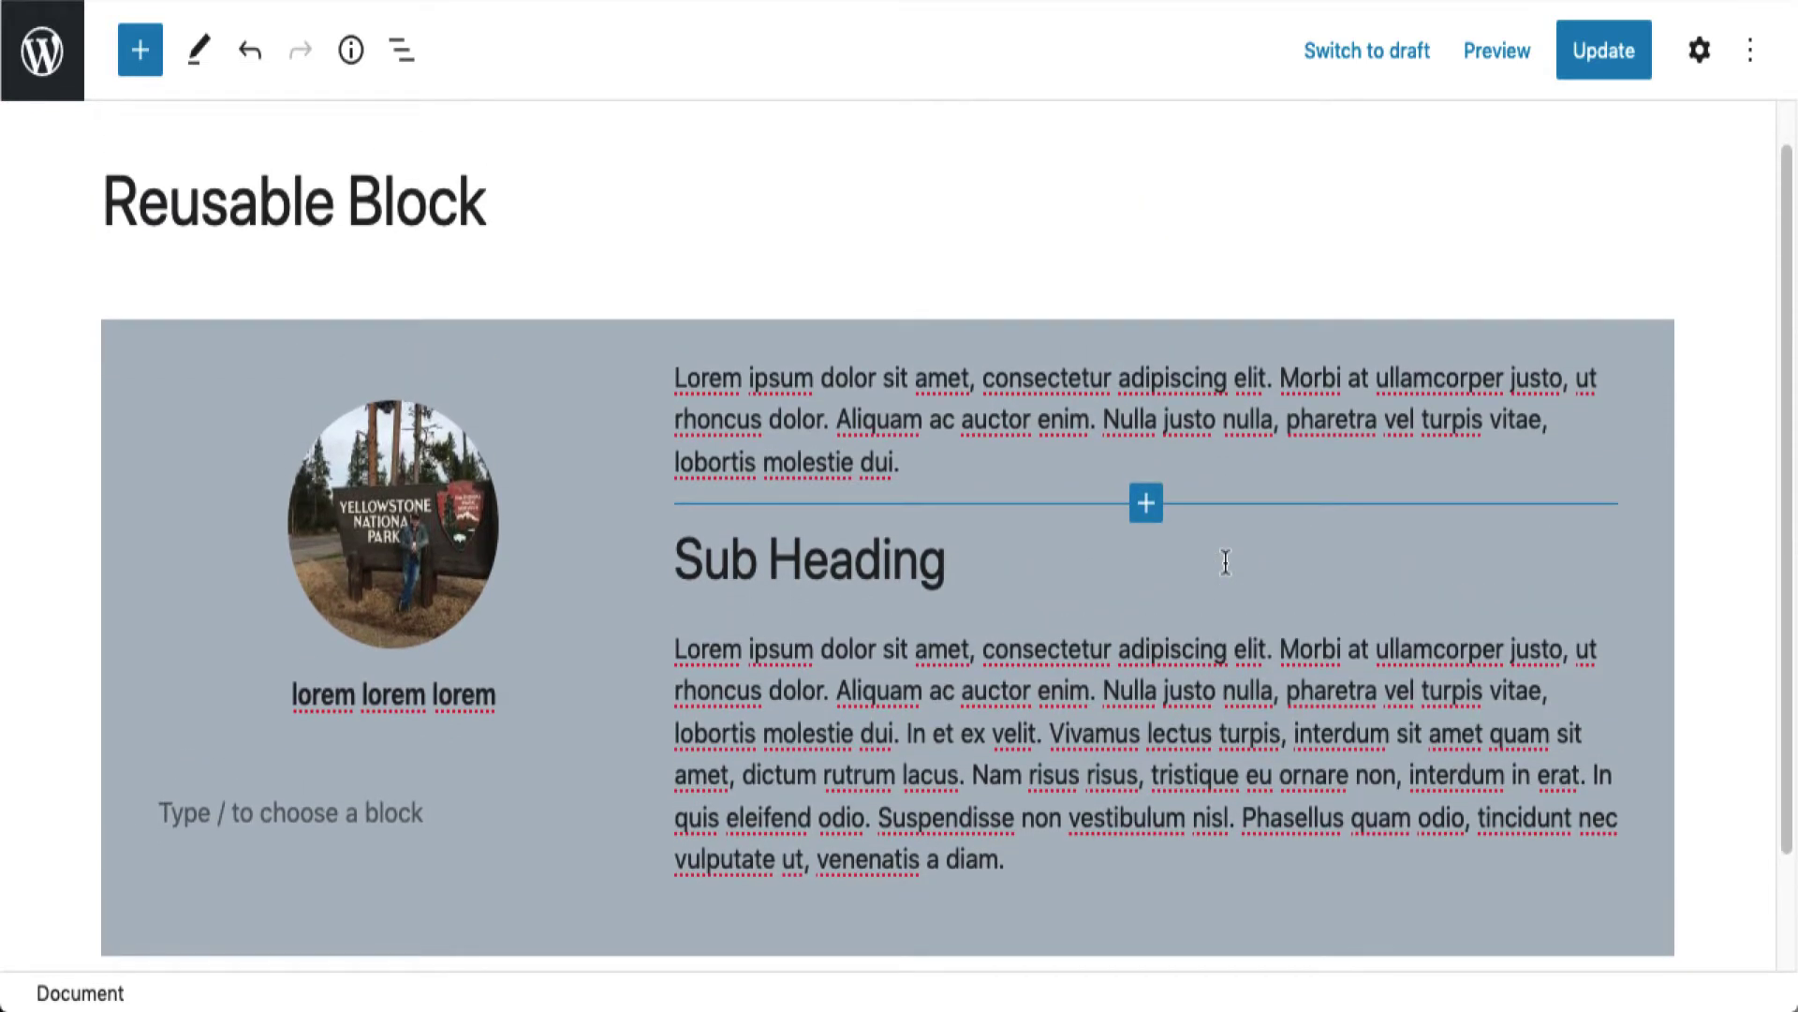
pyautogui.scroll(1, 1225, 562)
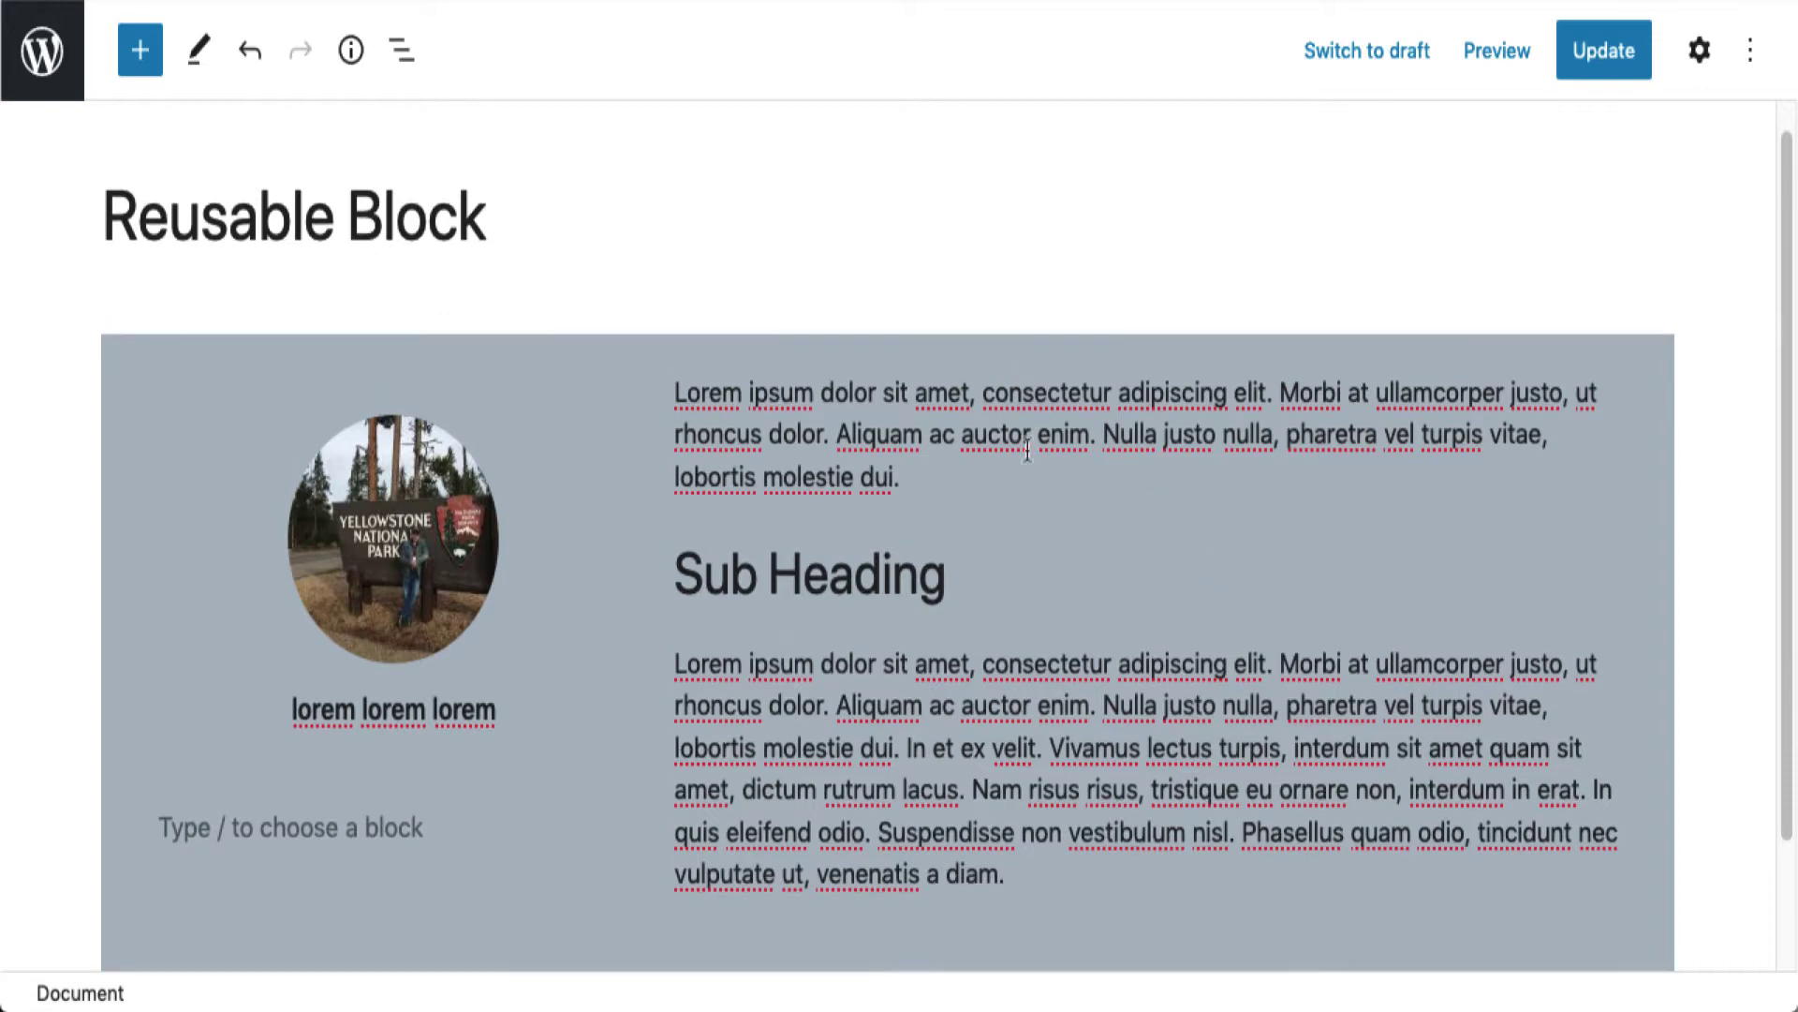
pyautogui.click(401, 59)
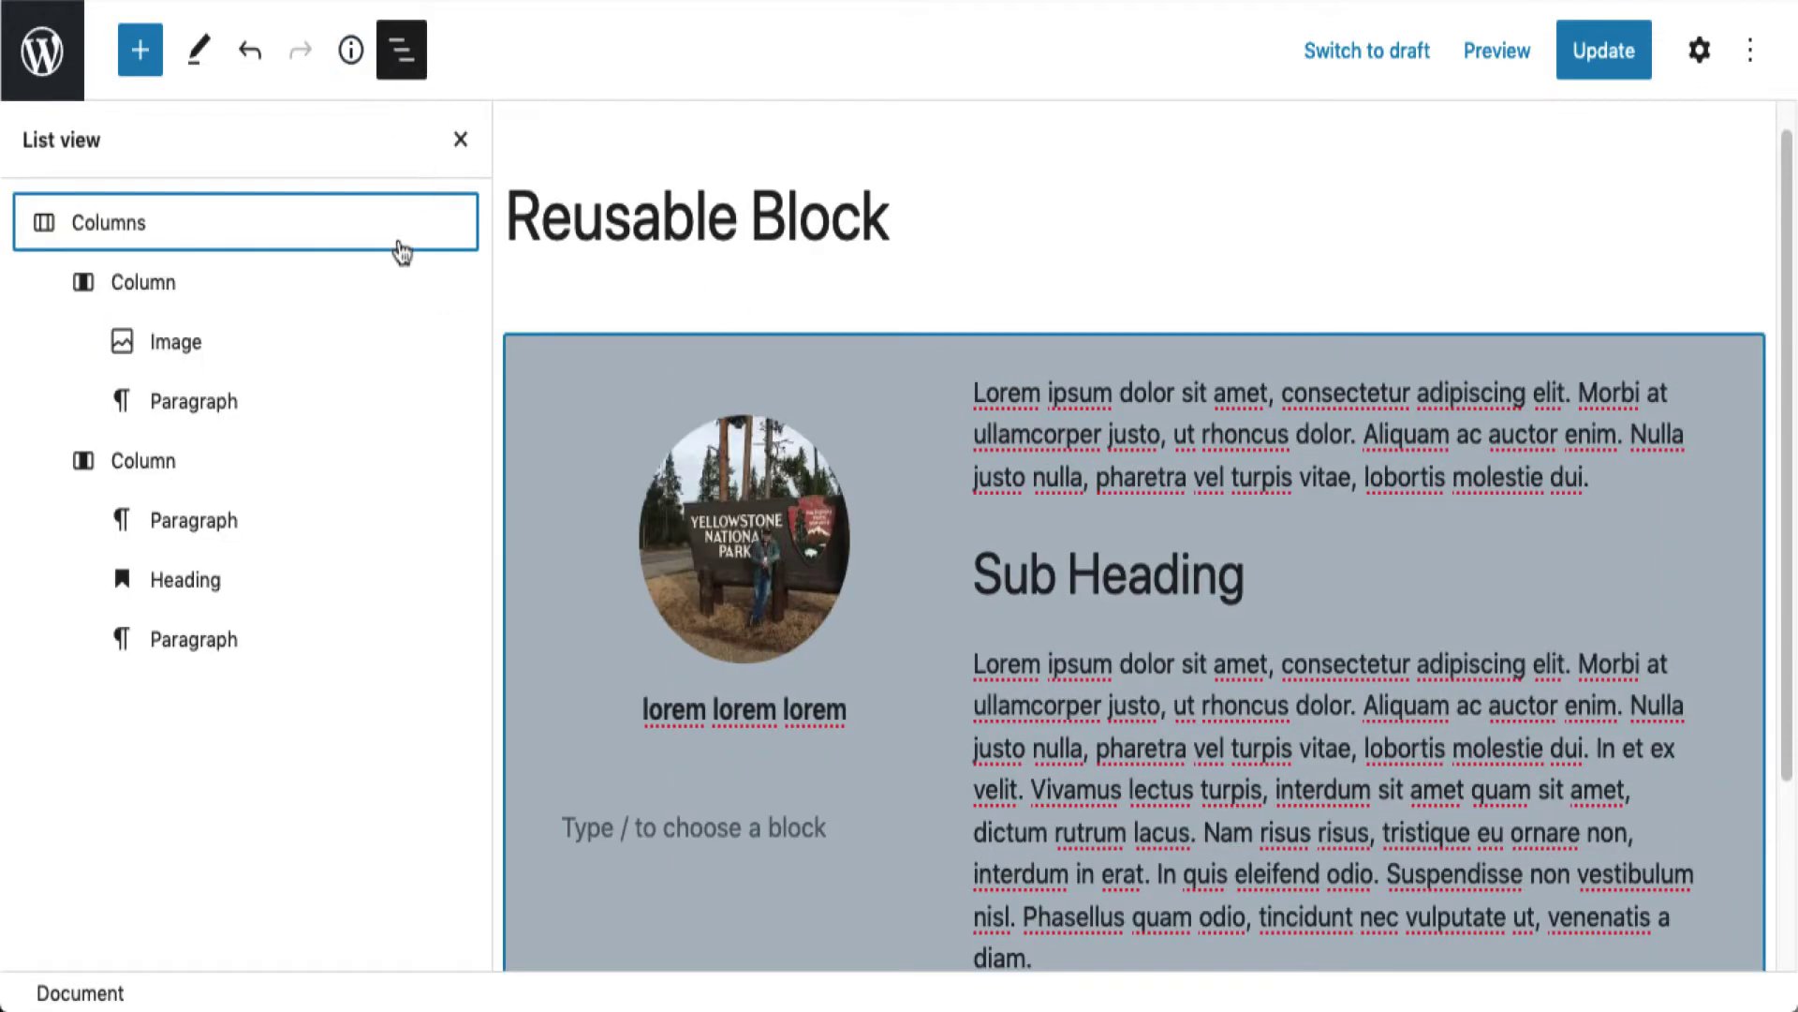
pyautogui.click(353, 283)
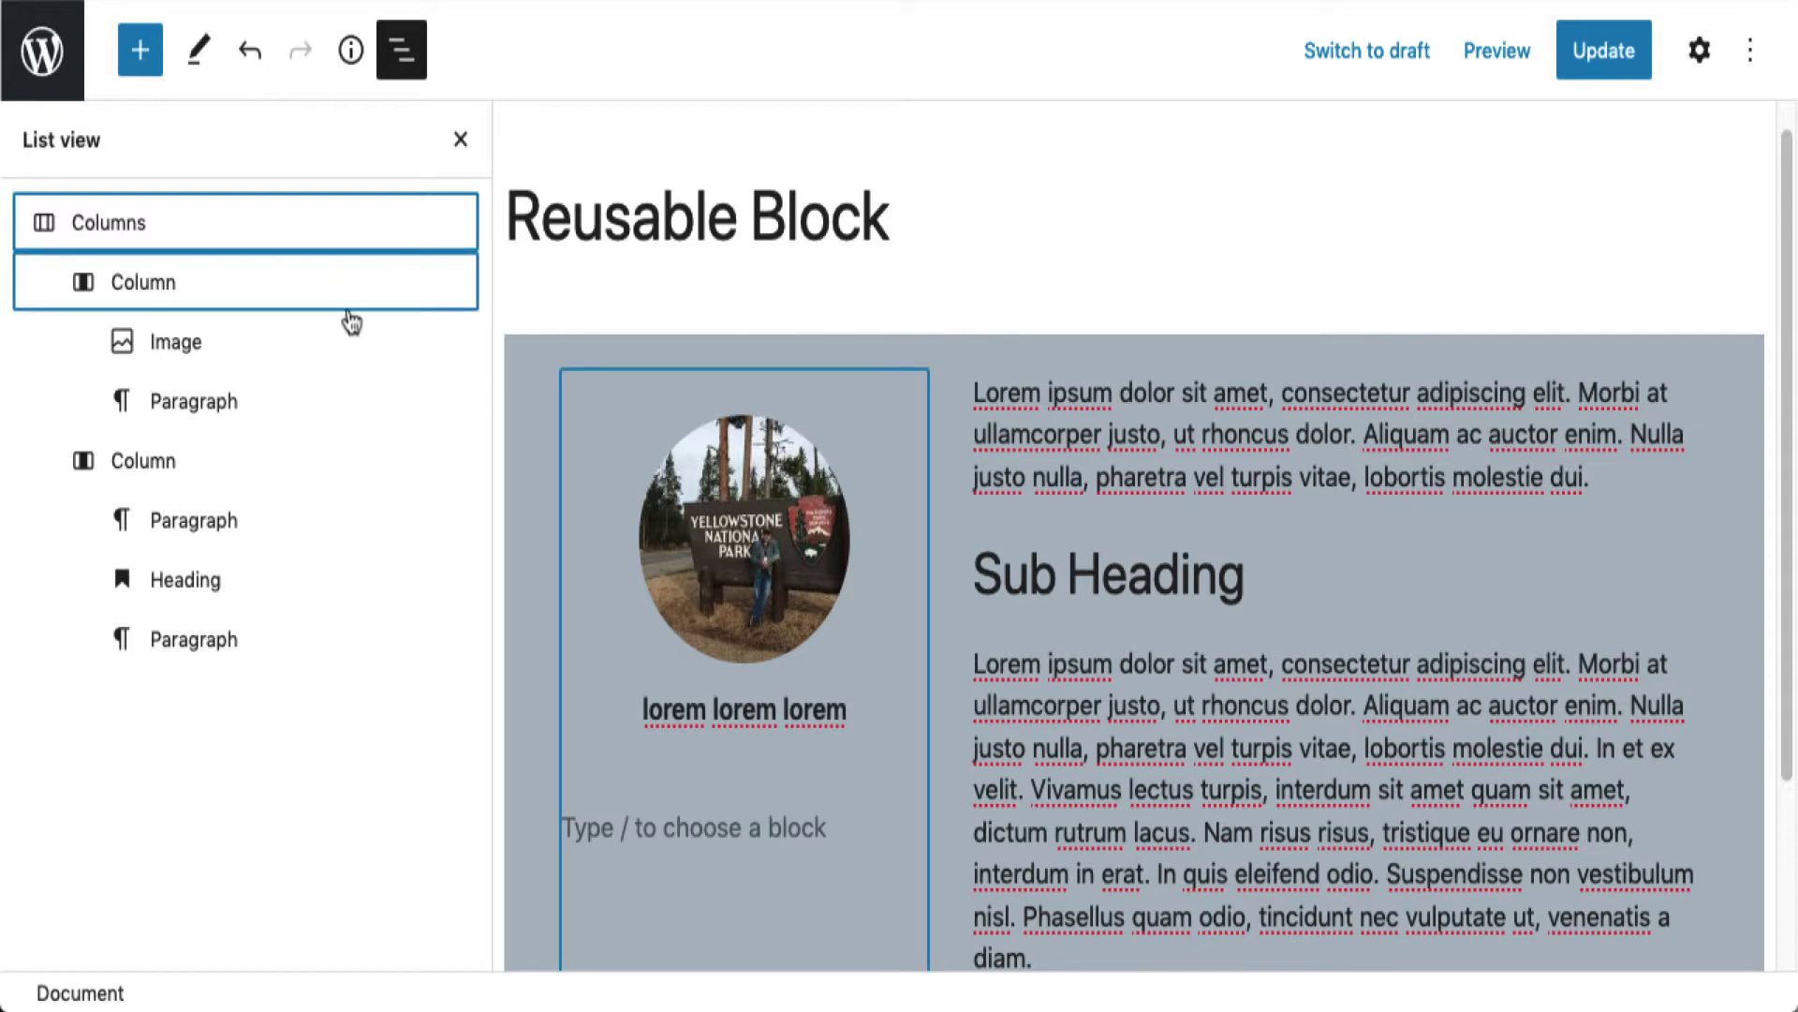
pyautogui.click(339, 465)
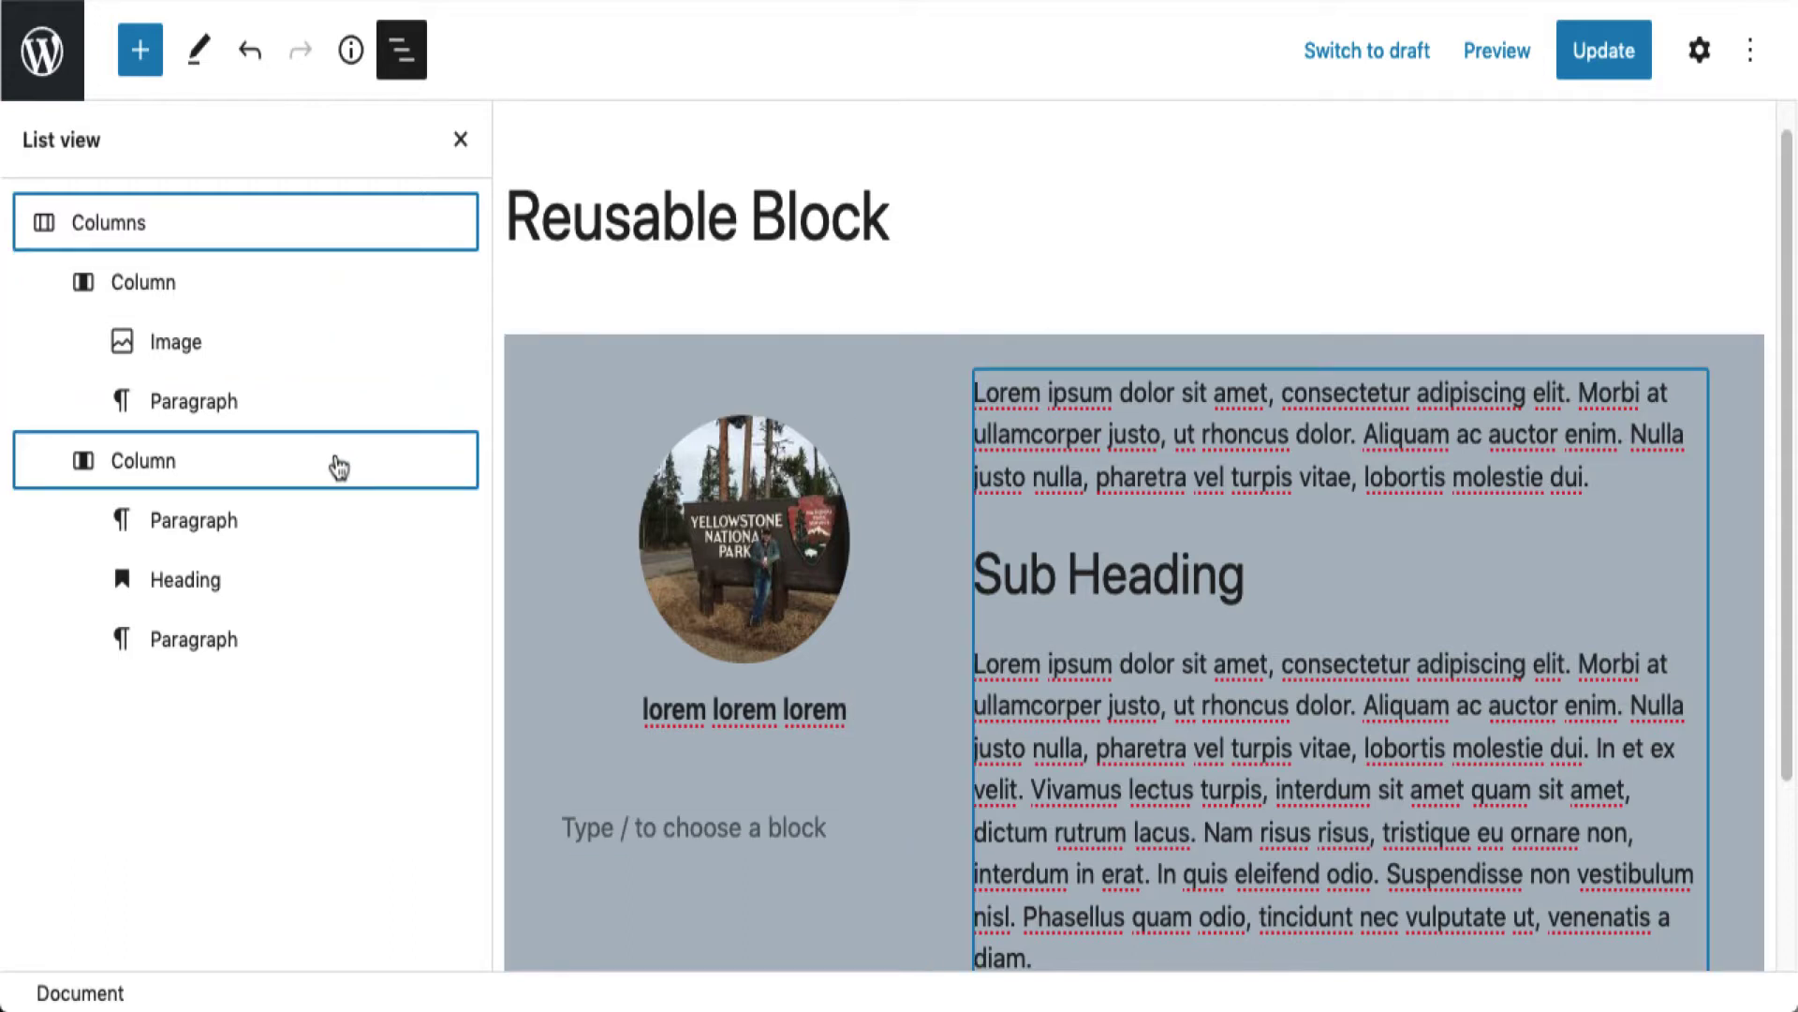
pyautogui.click(340, 304)
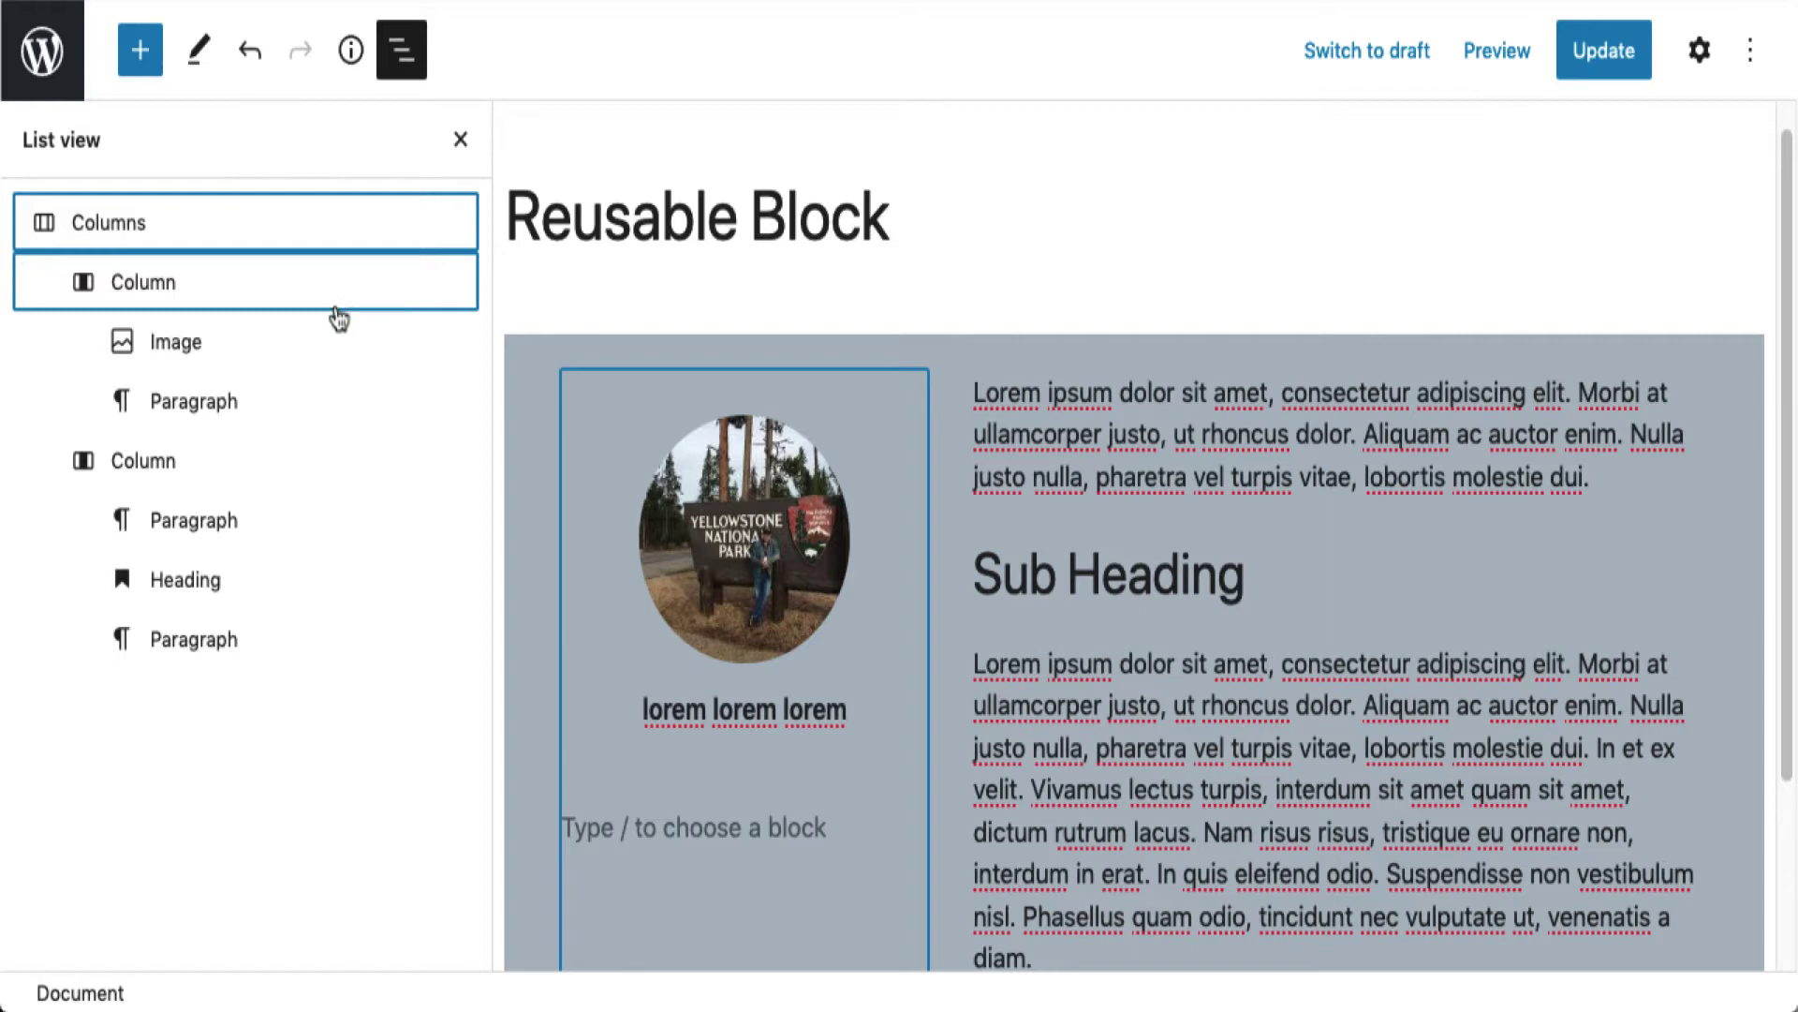
pyautogui.click(322, 408)
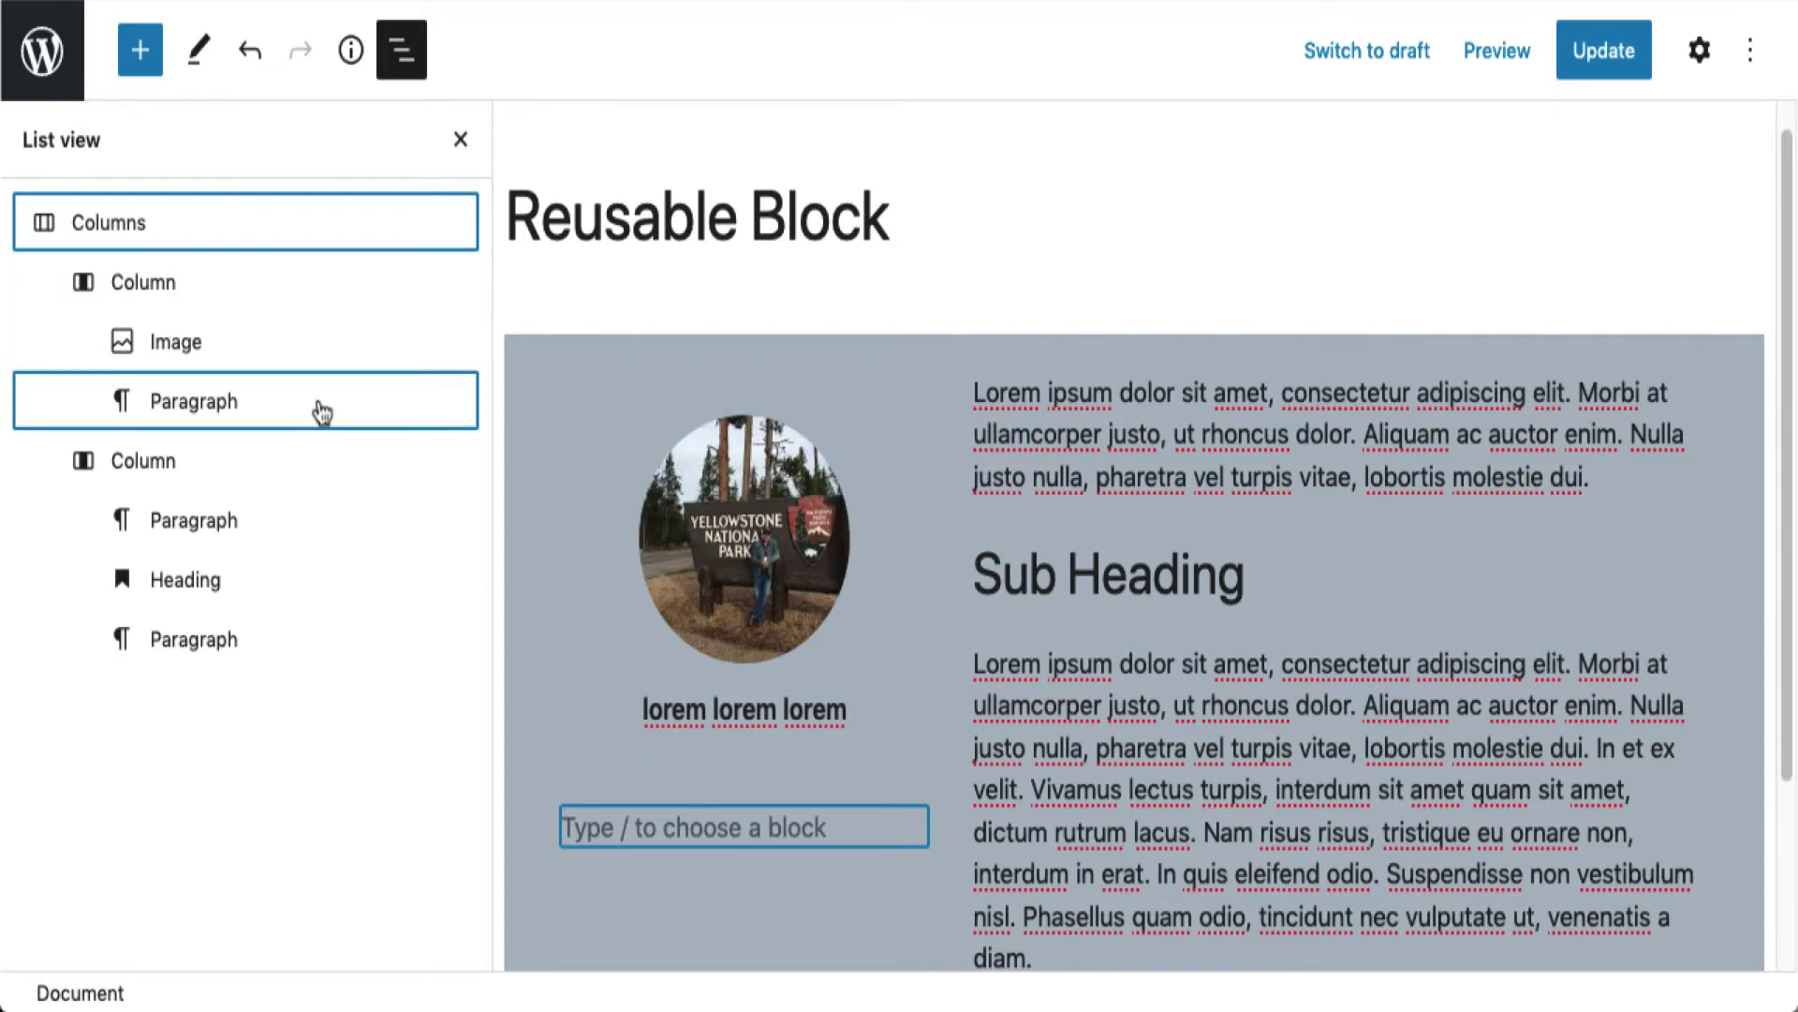
pyautogui.click(315, 475)
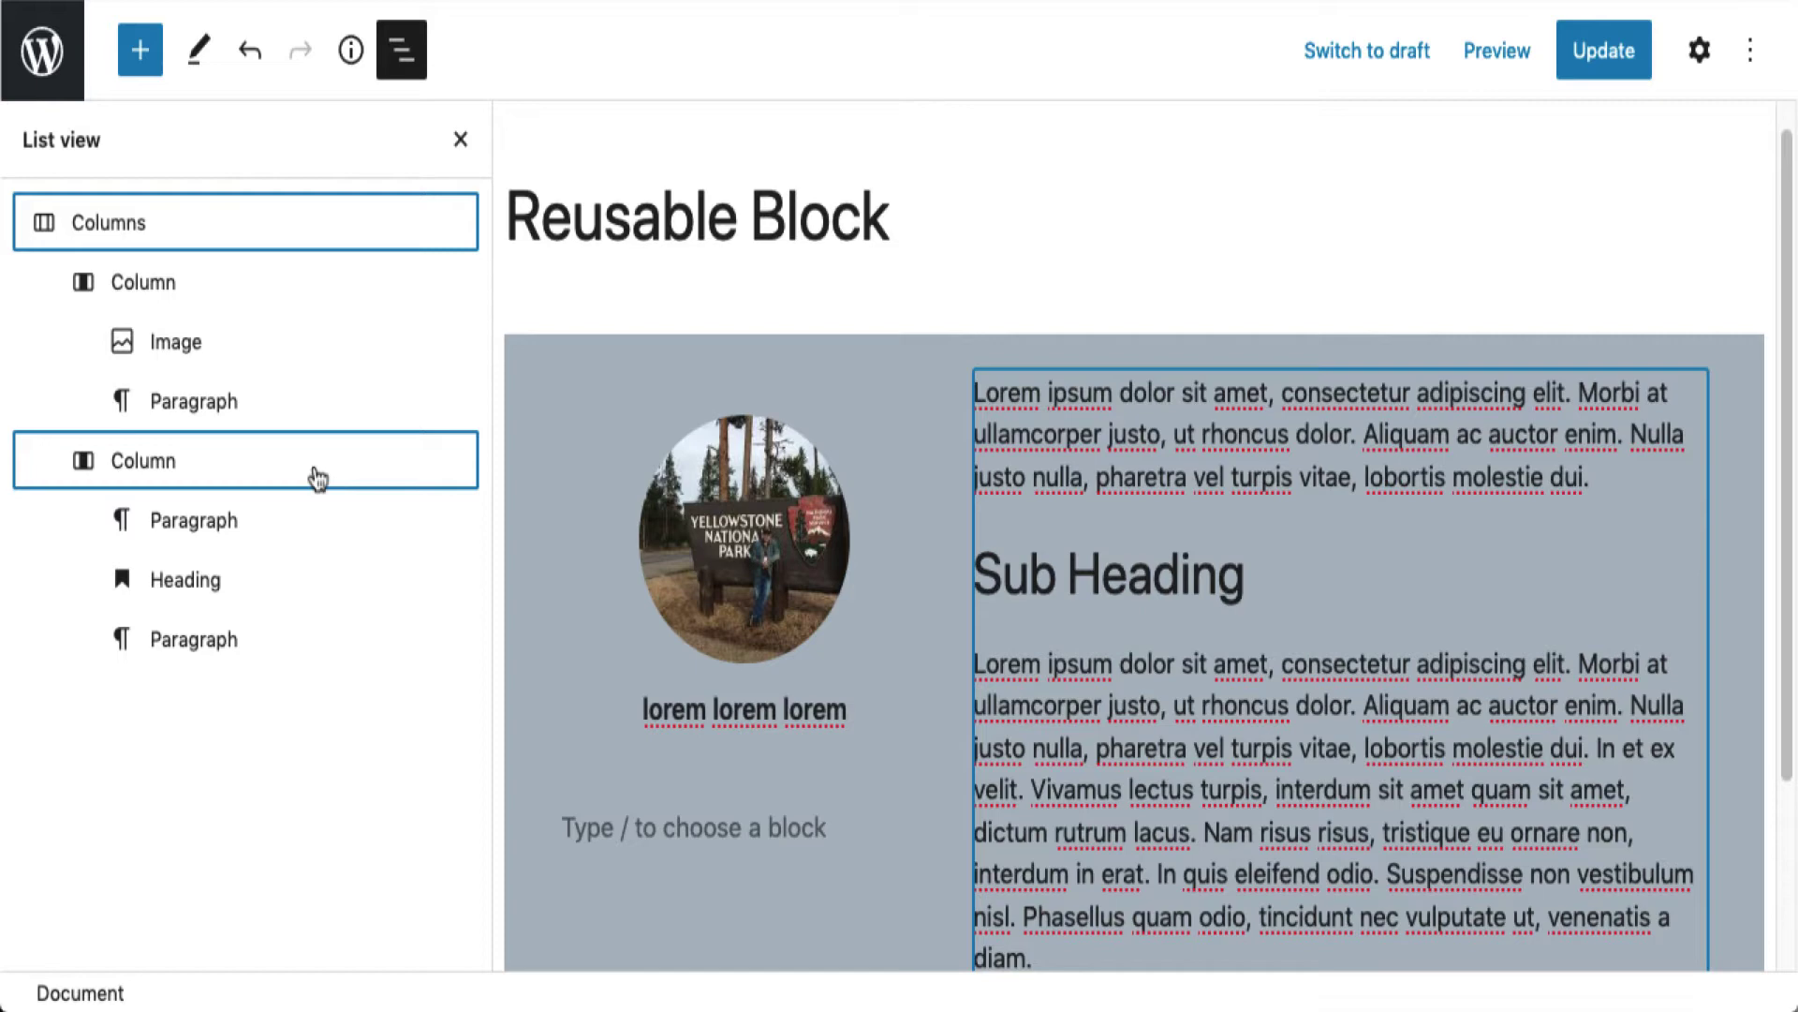
pyautogui.click(416, 59)
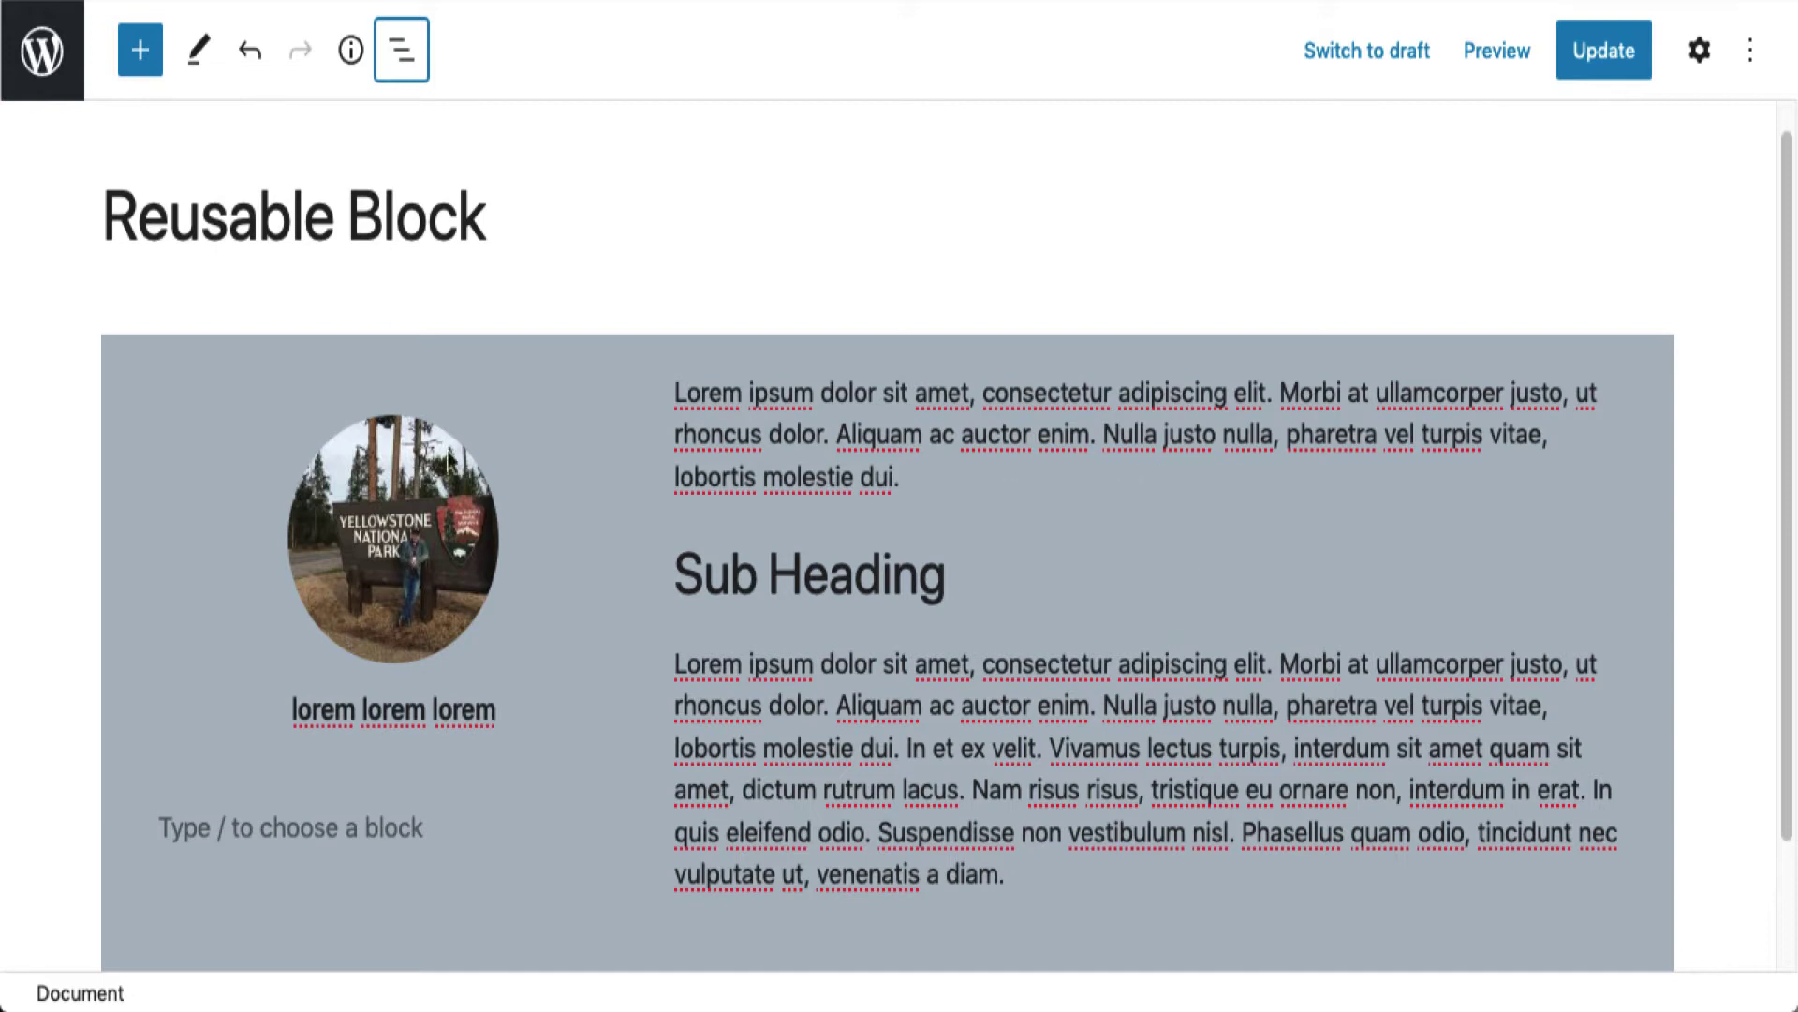
# Save the whole Columns block as a reusable block named "Section 2 Col Layout".
pyautogui.click(106, 361)
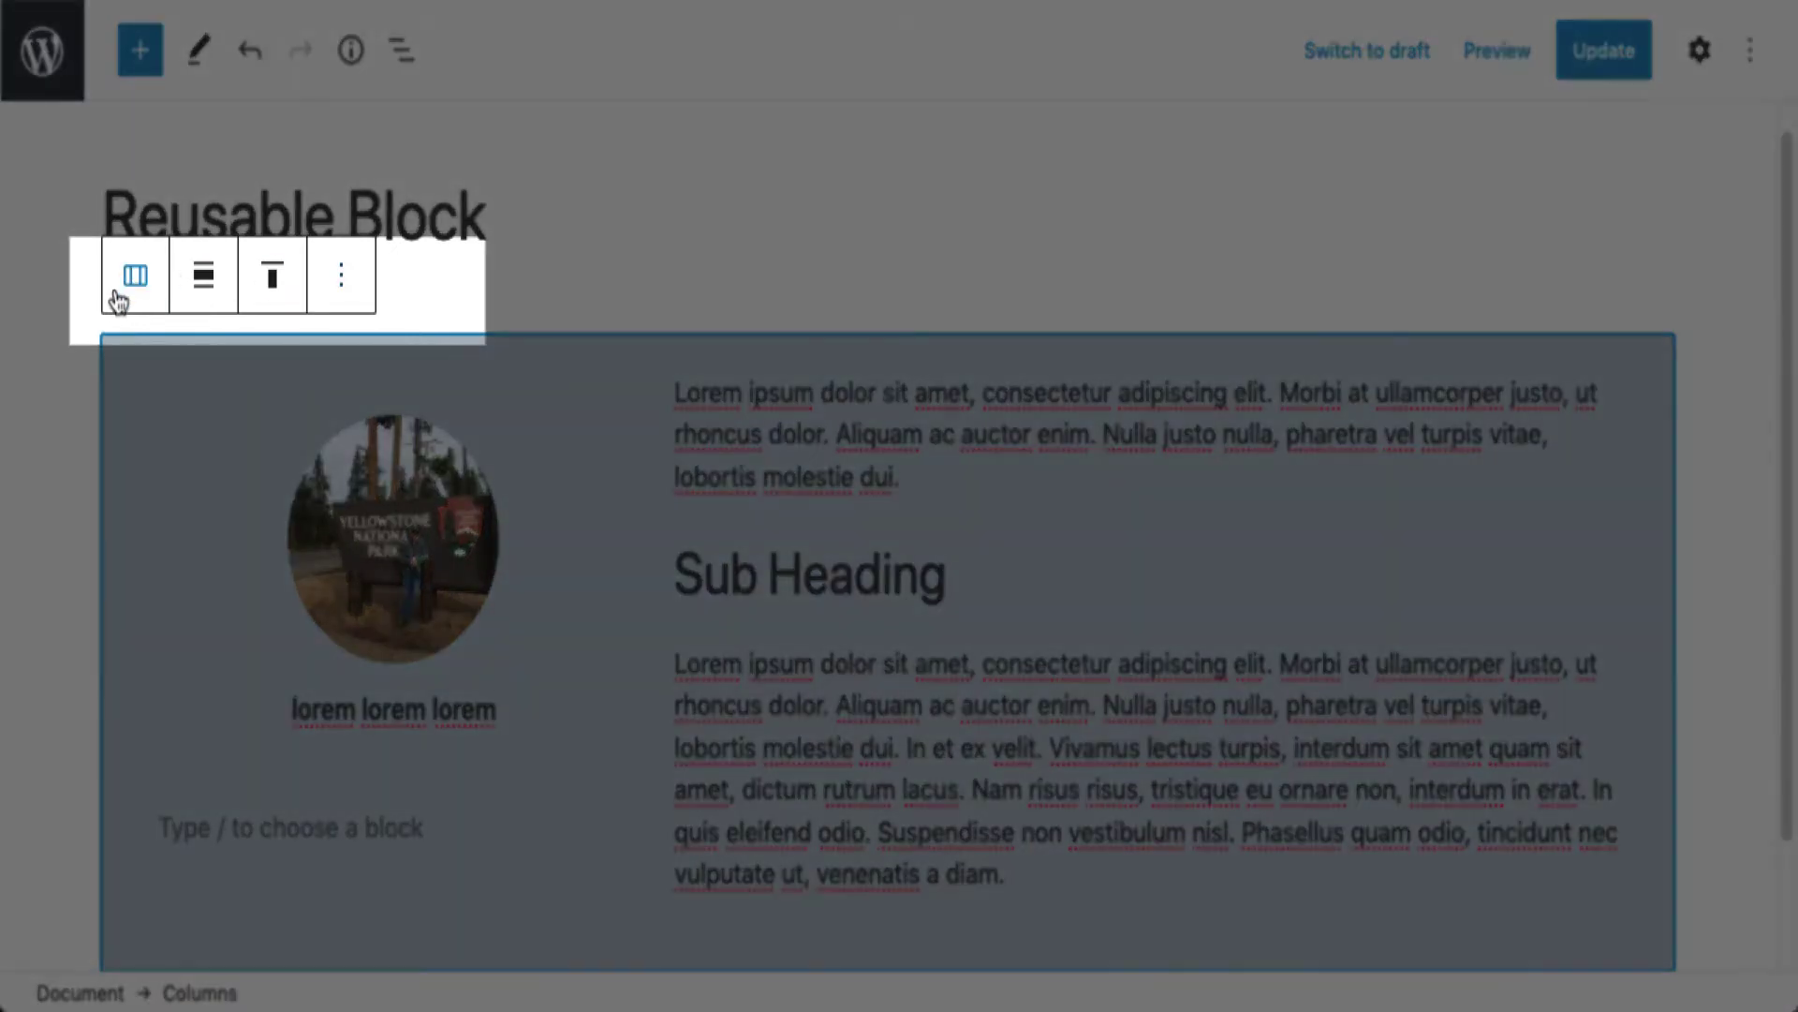
pyautogui.click(342, 281)
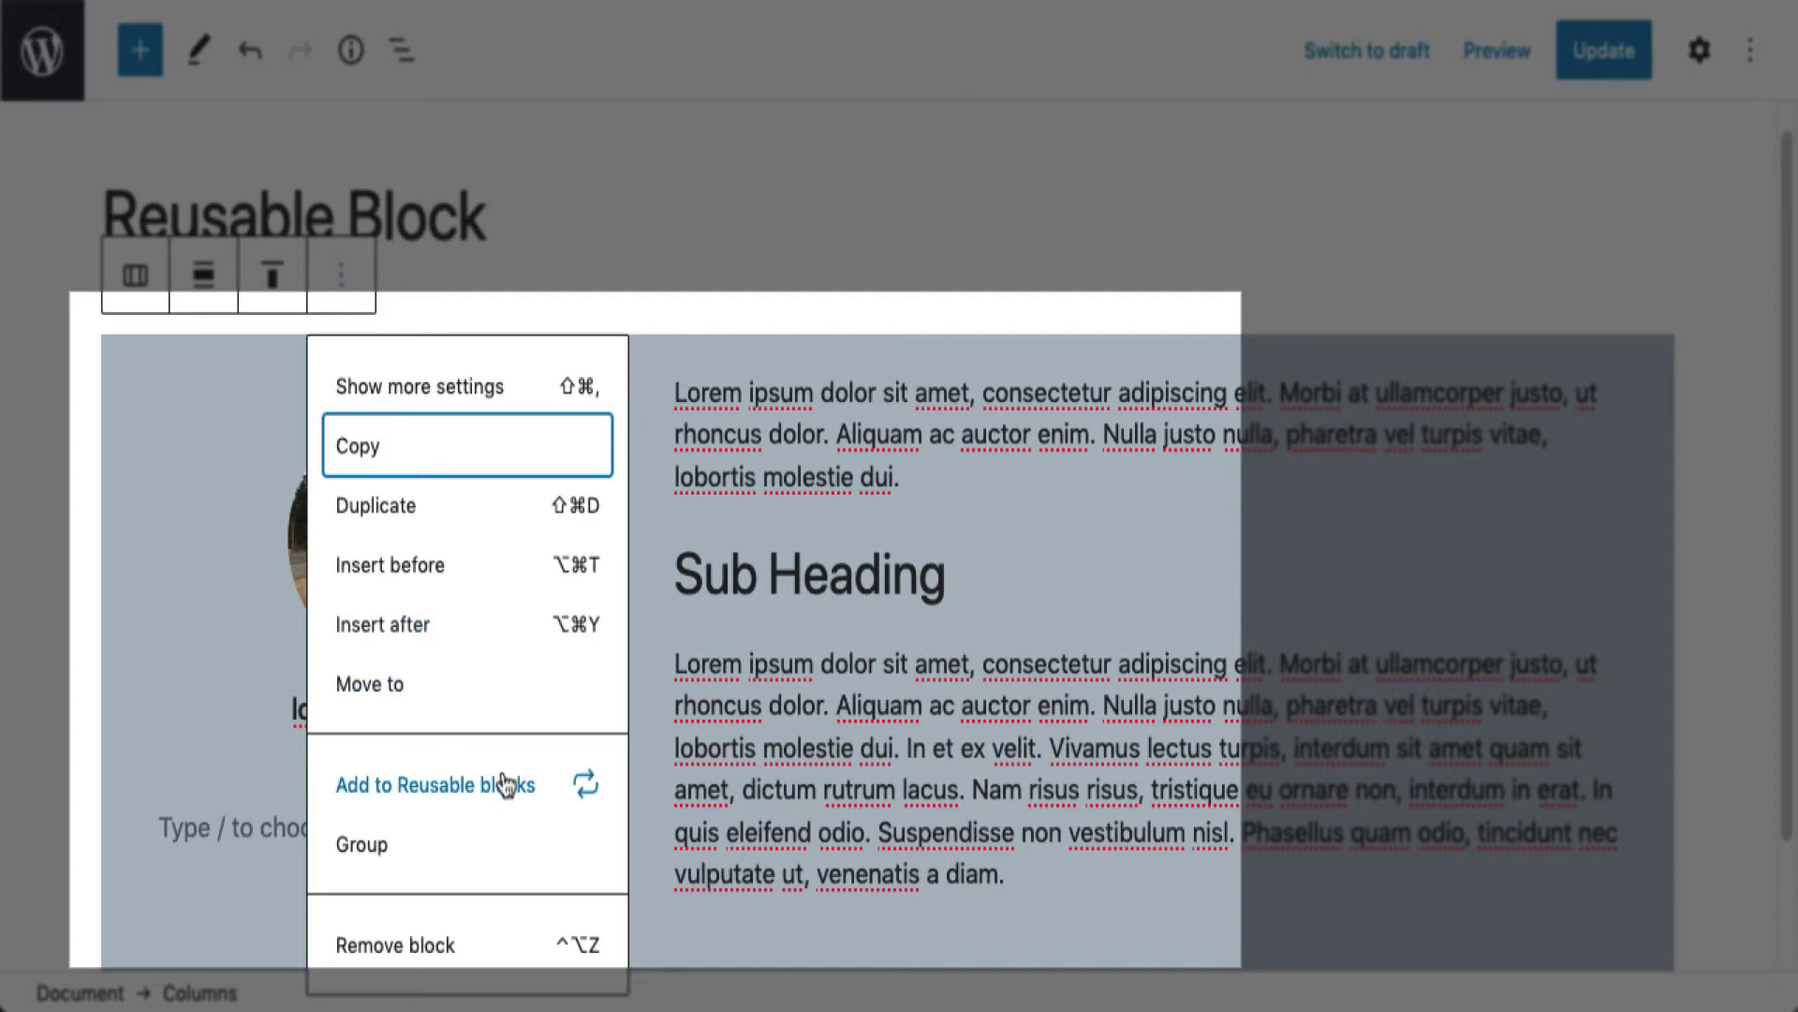
pyautogui.click(525, 794)
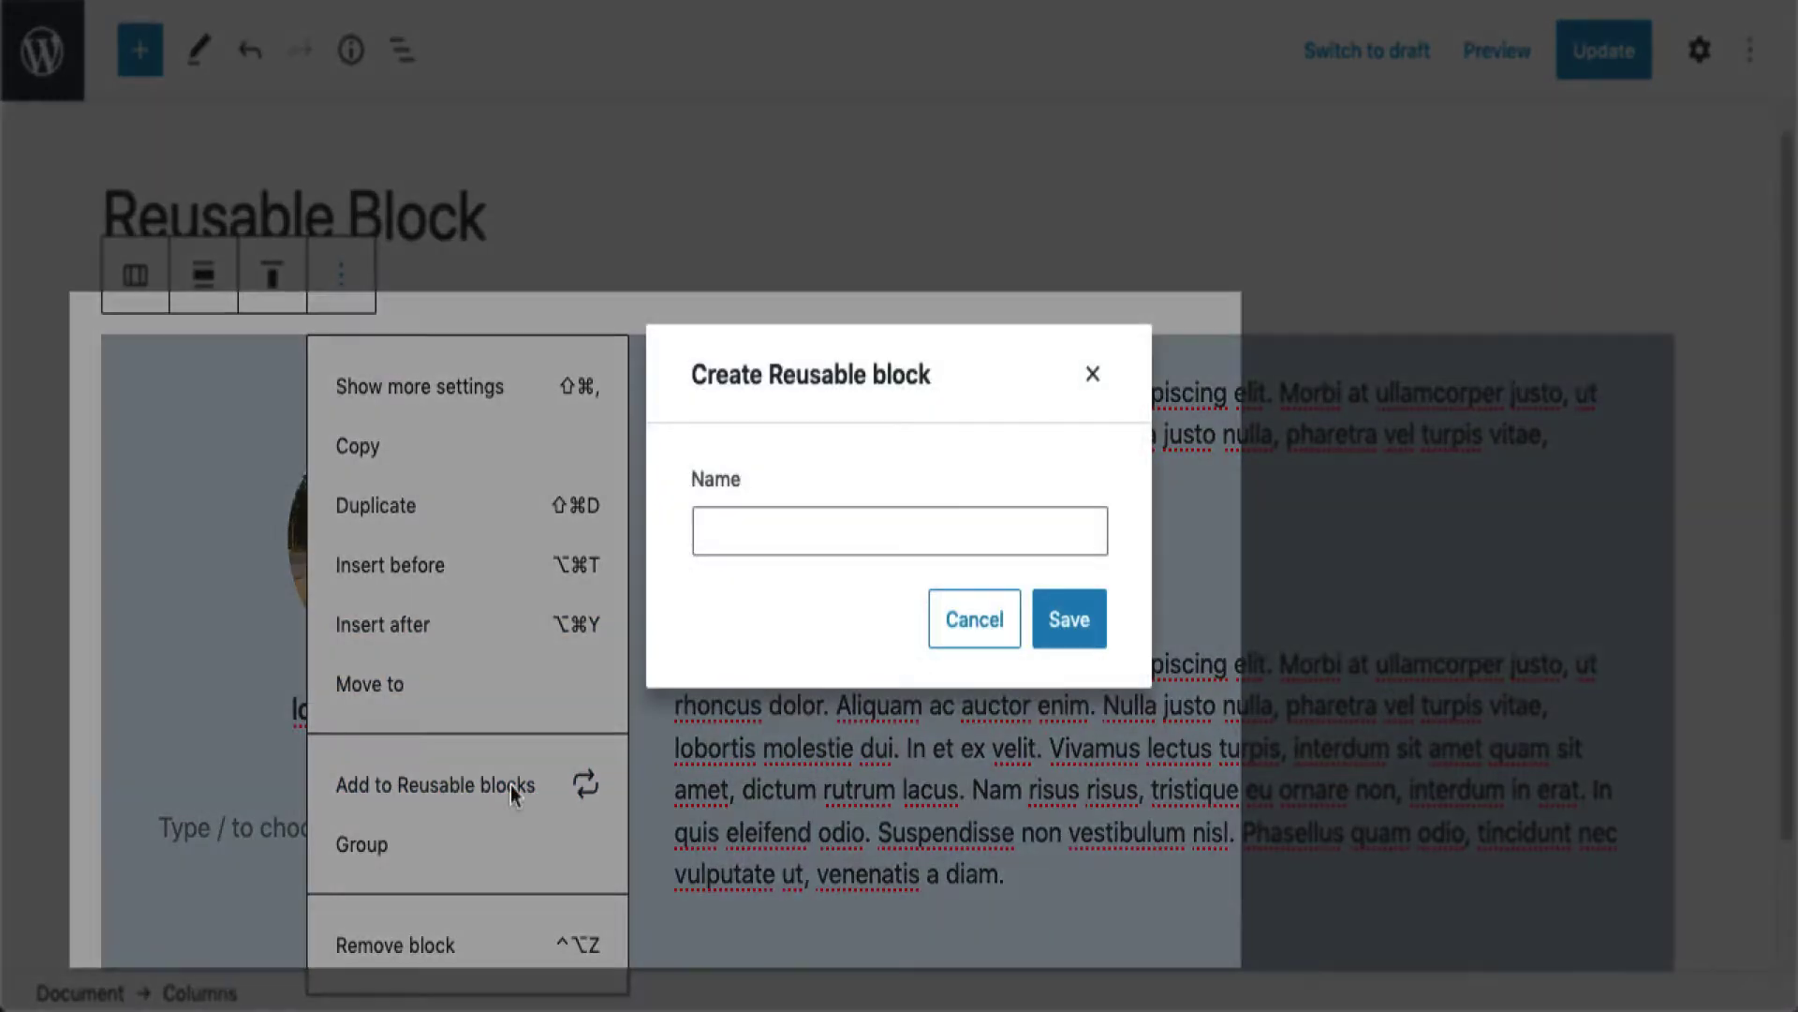
pyautogui.click(769, 532)
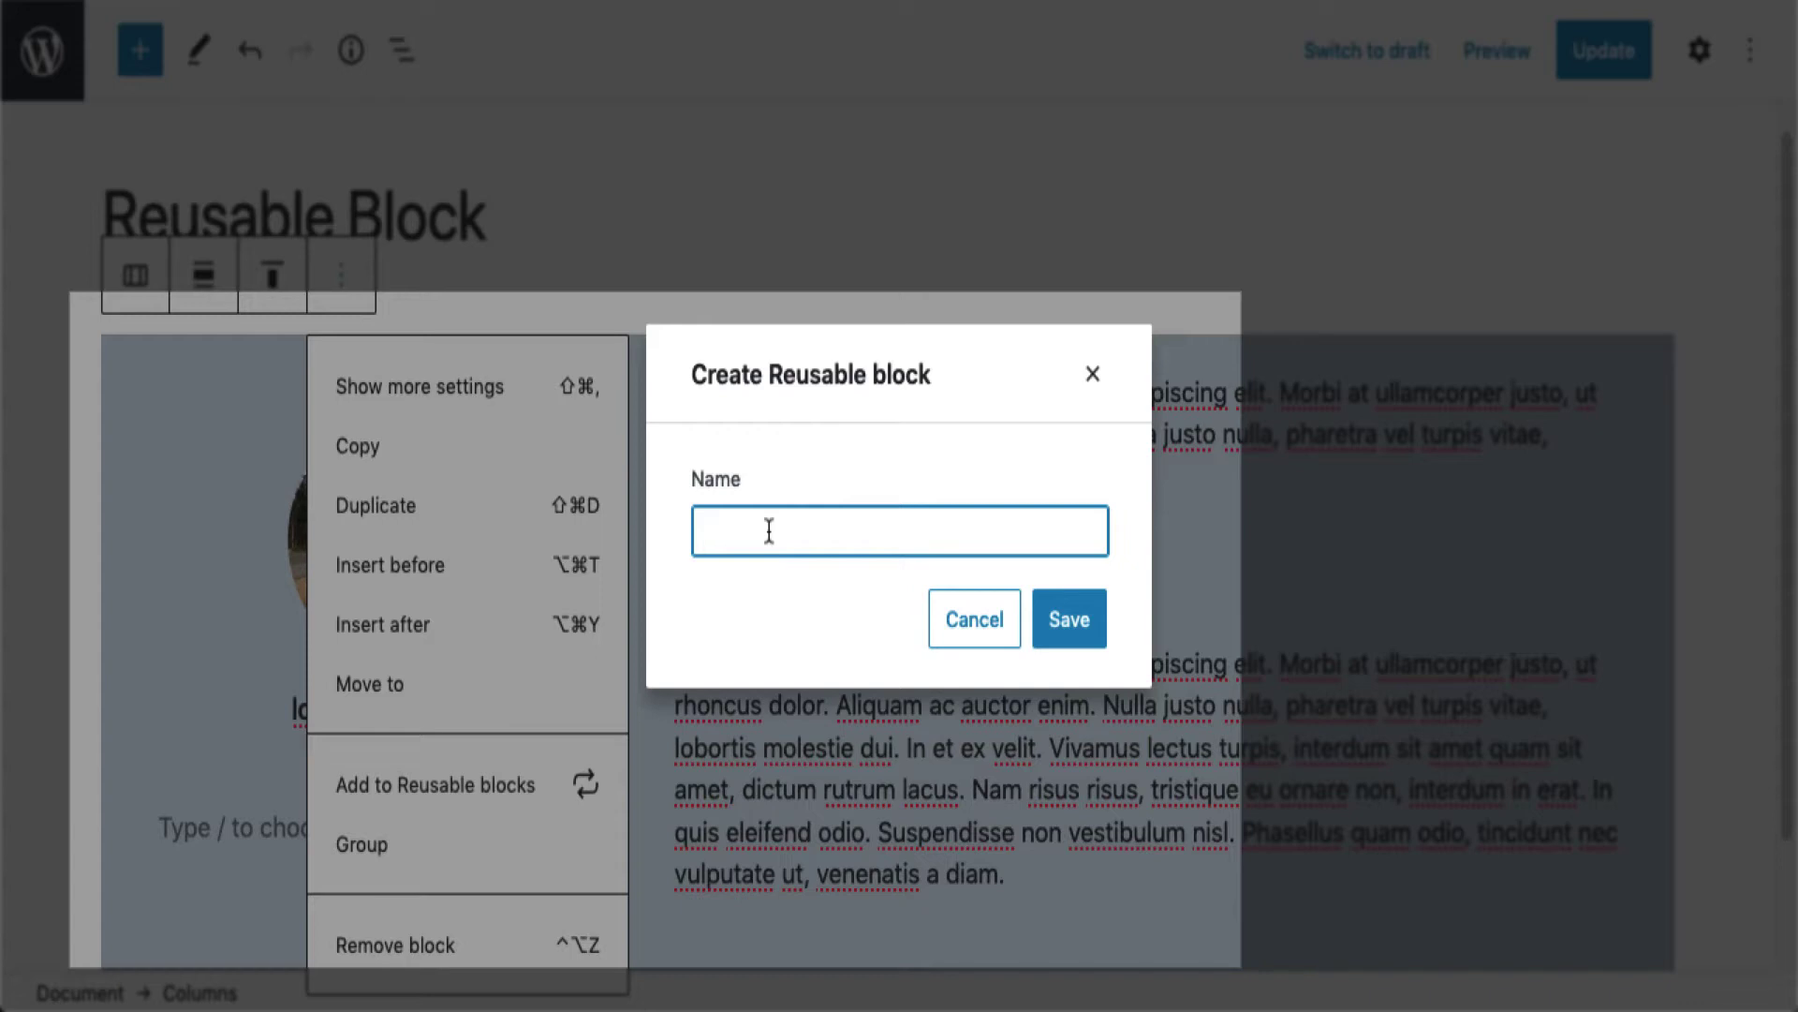
pyautogui.write('Section 2 Col Layout')
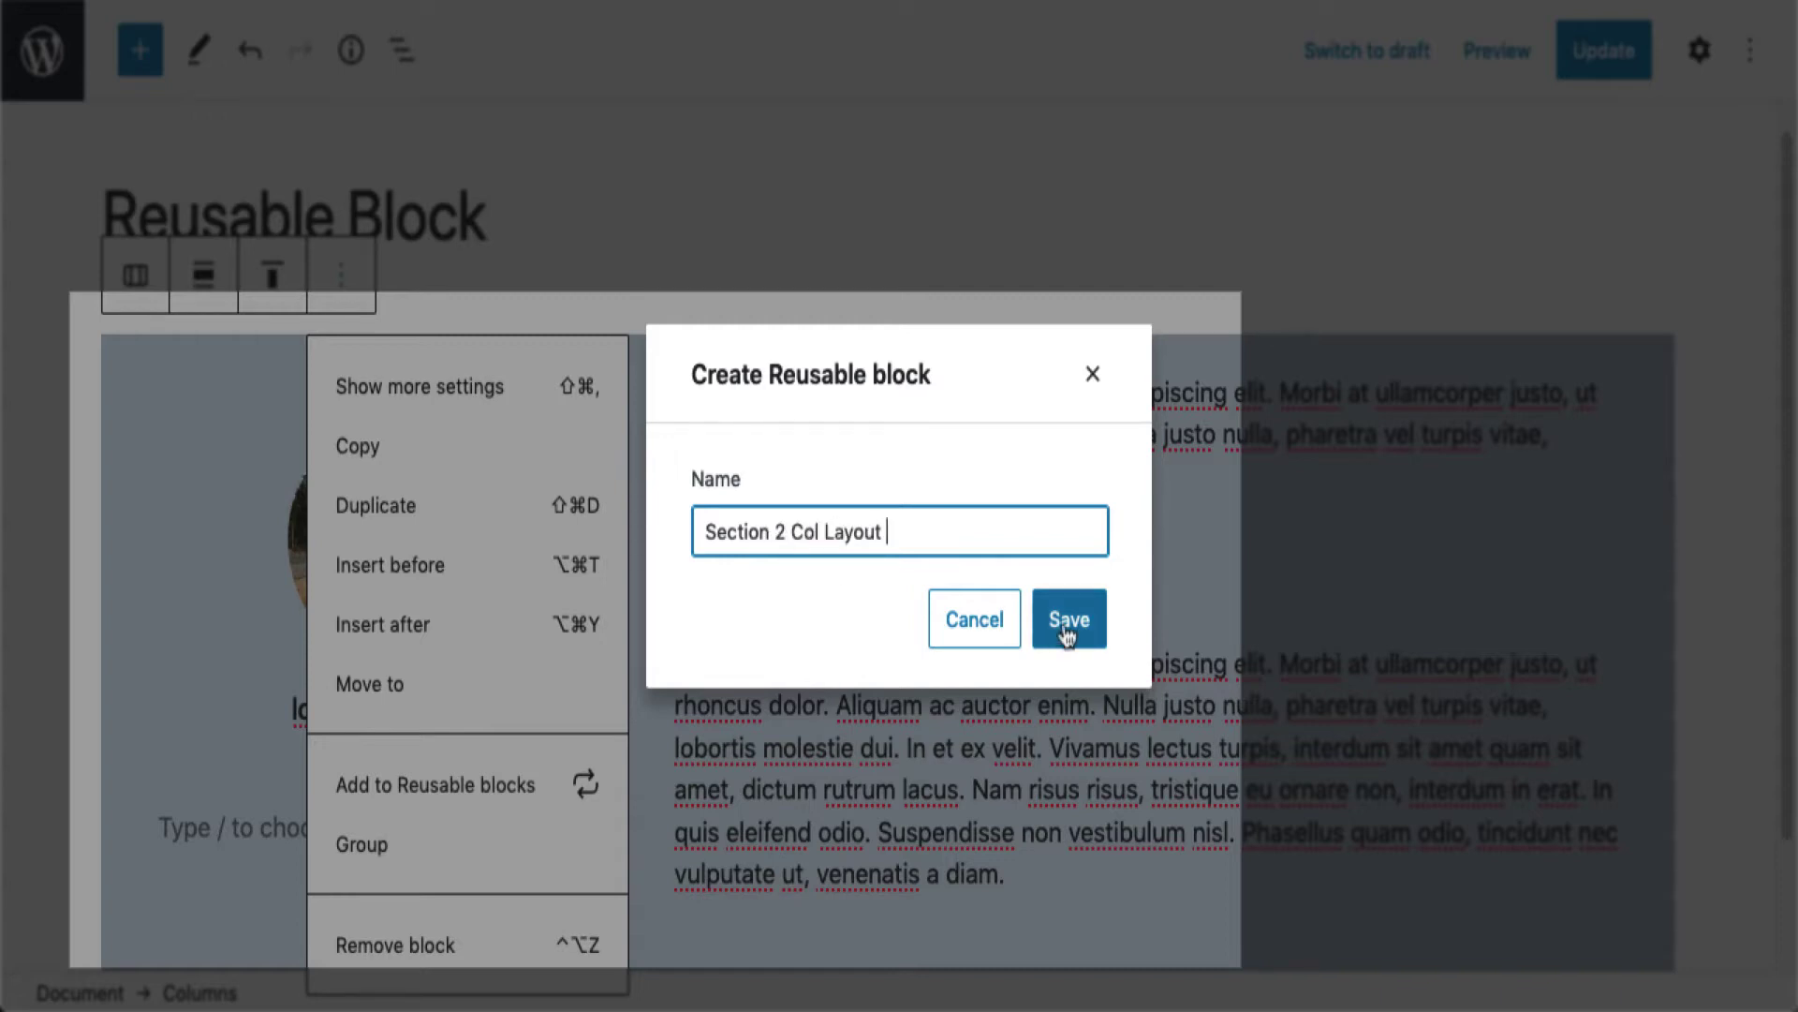
pyautogui.click(1075, 635)
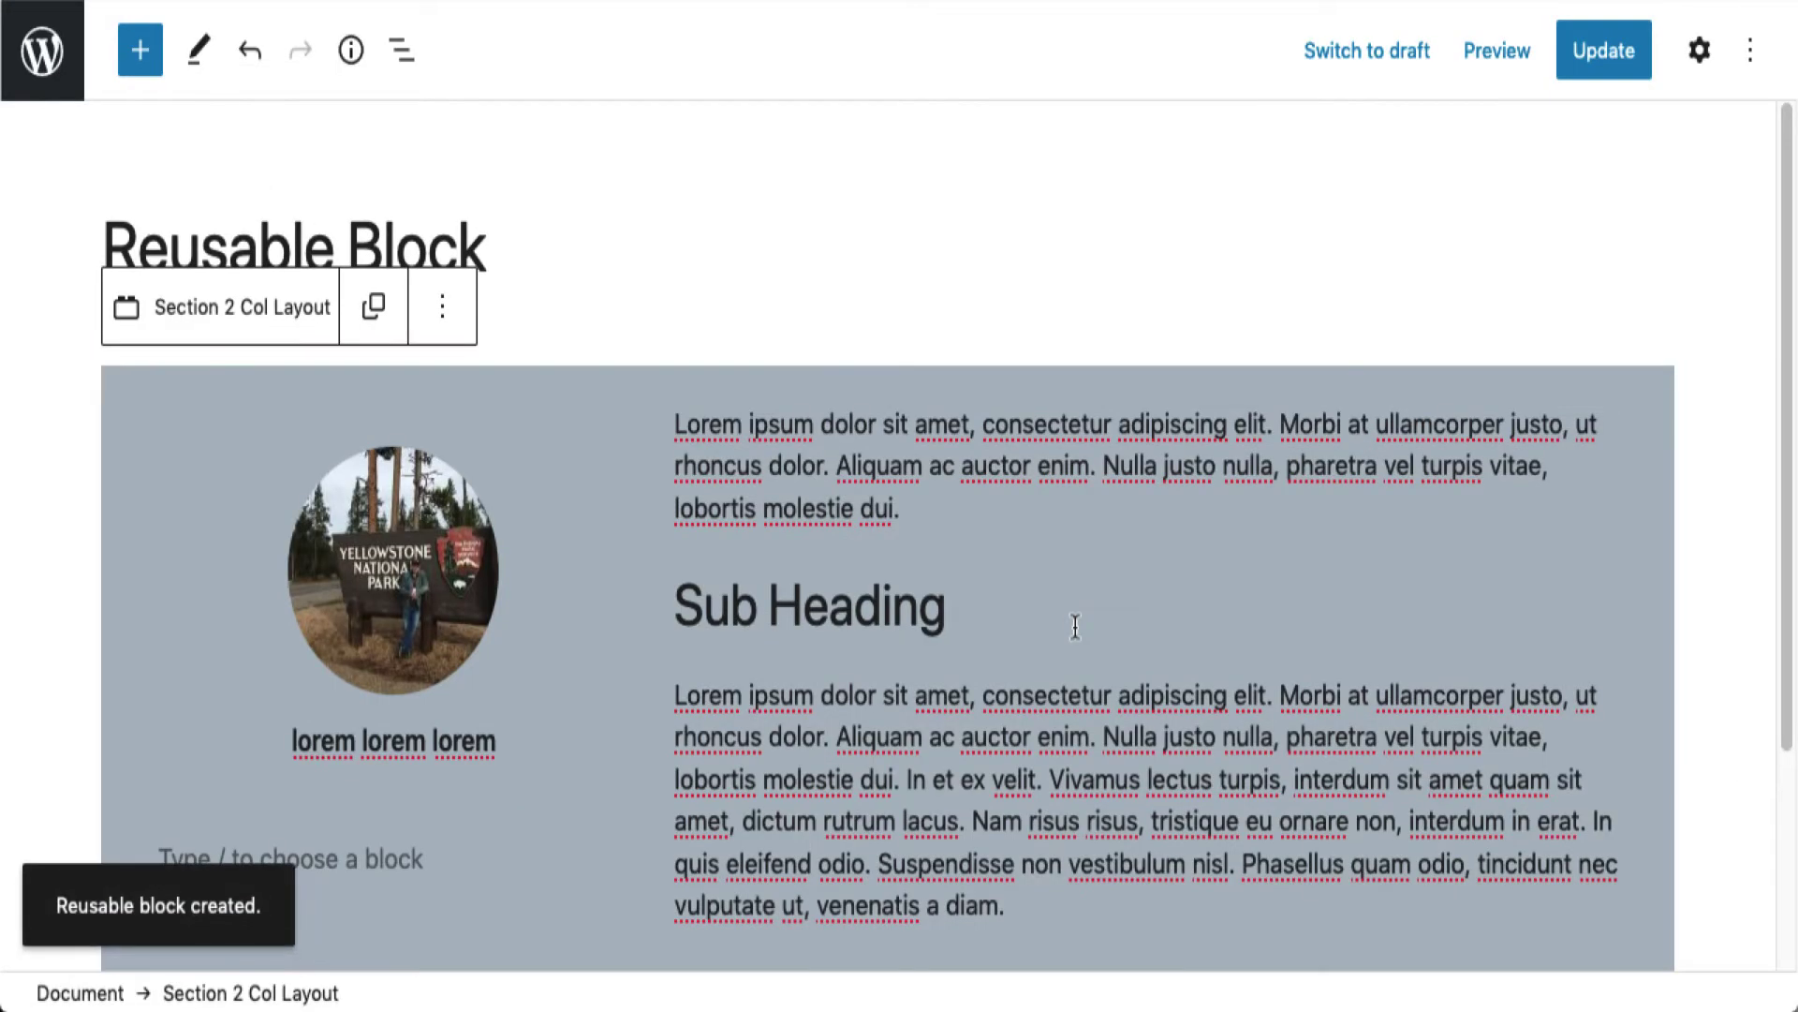
pyautogui.scroll(-2, 1075, 626)
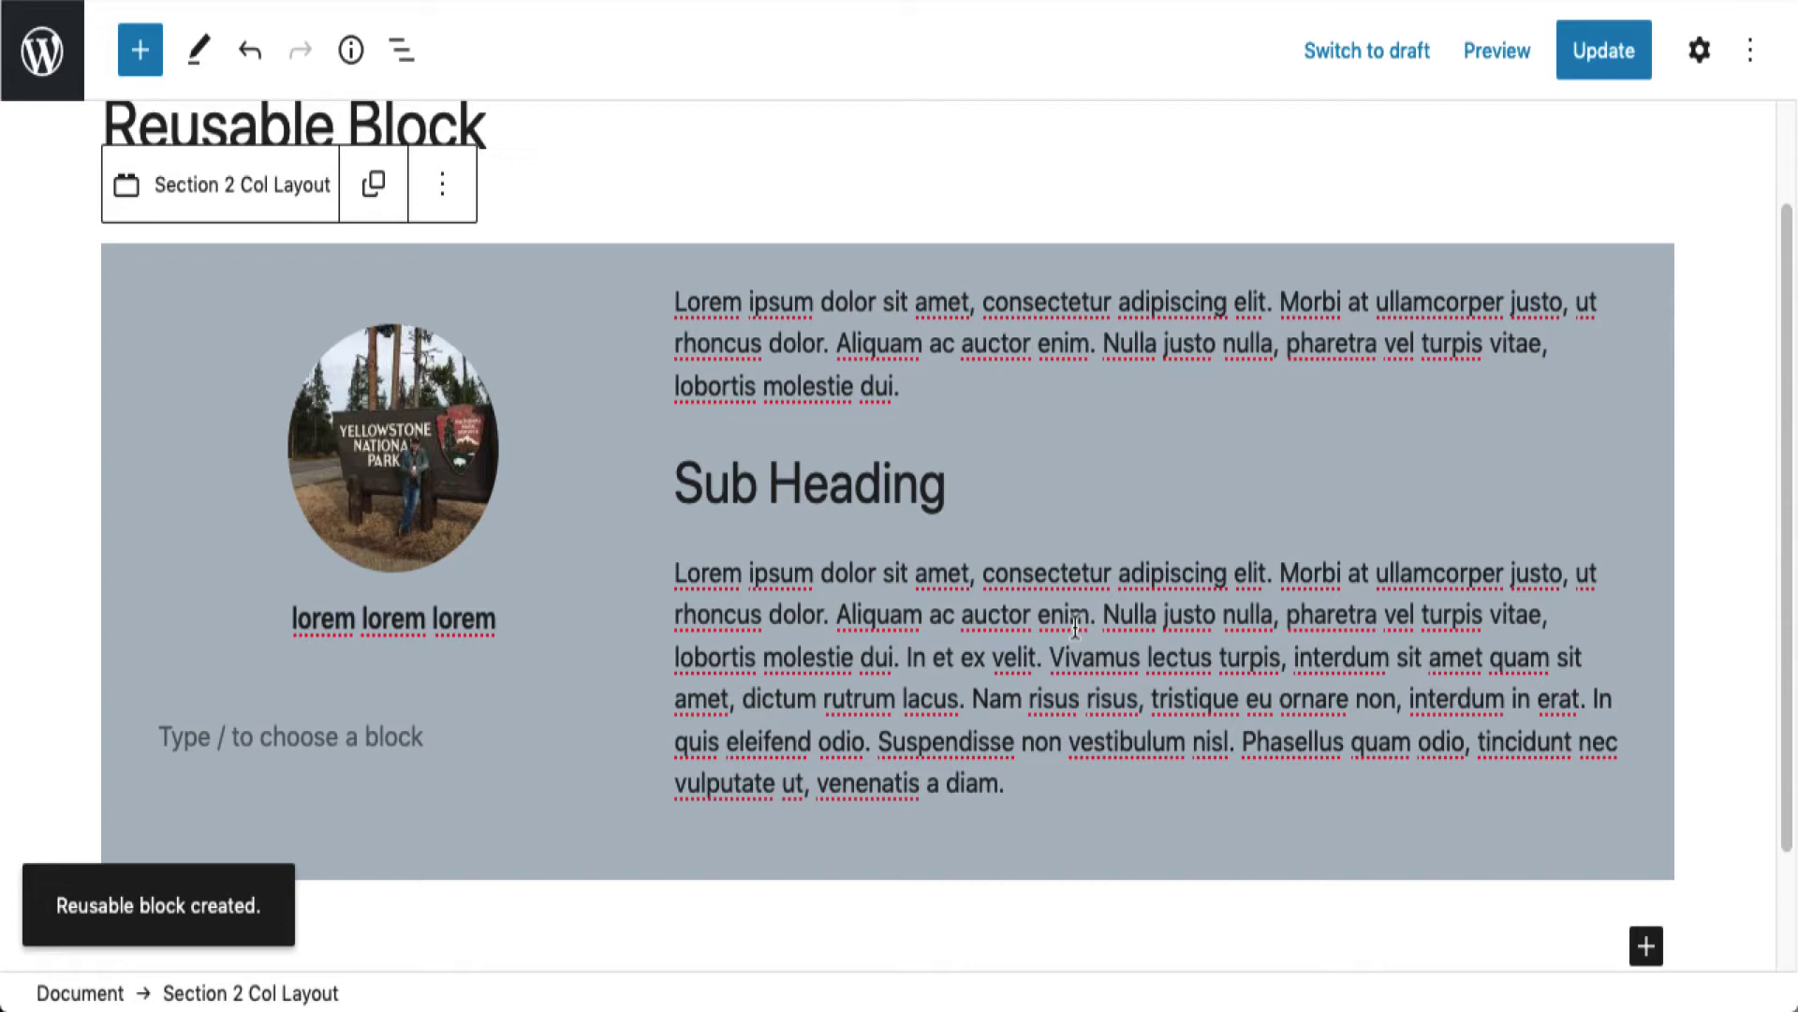
pyautogui.scroll(-2, 1075, 626)
pyautogui.scroll(4, 1075, 626)
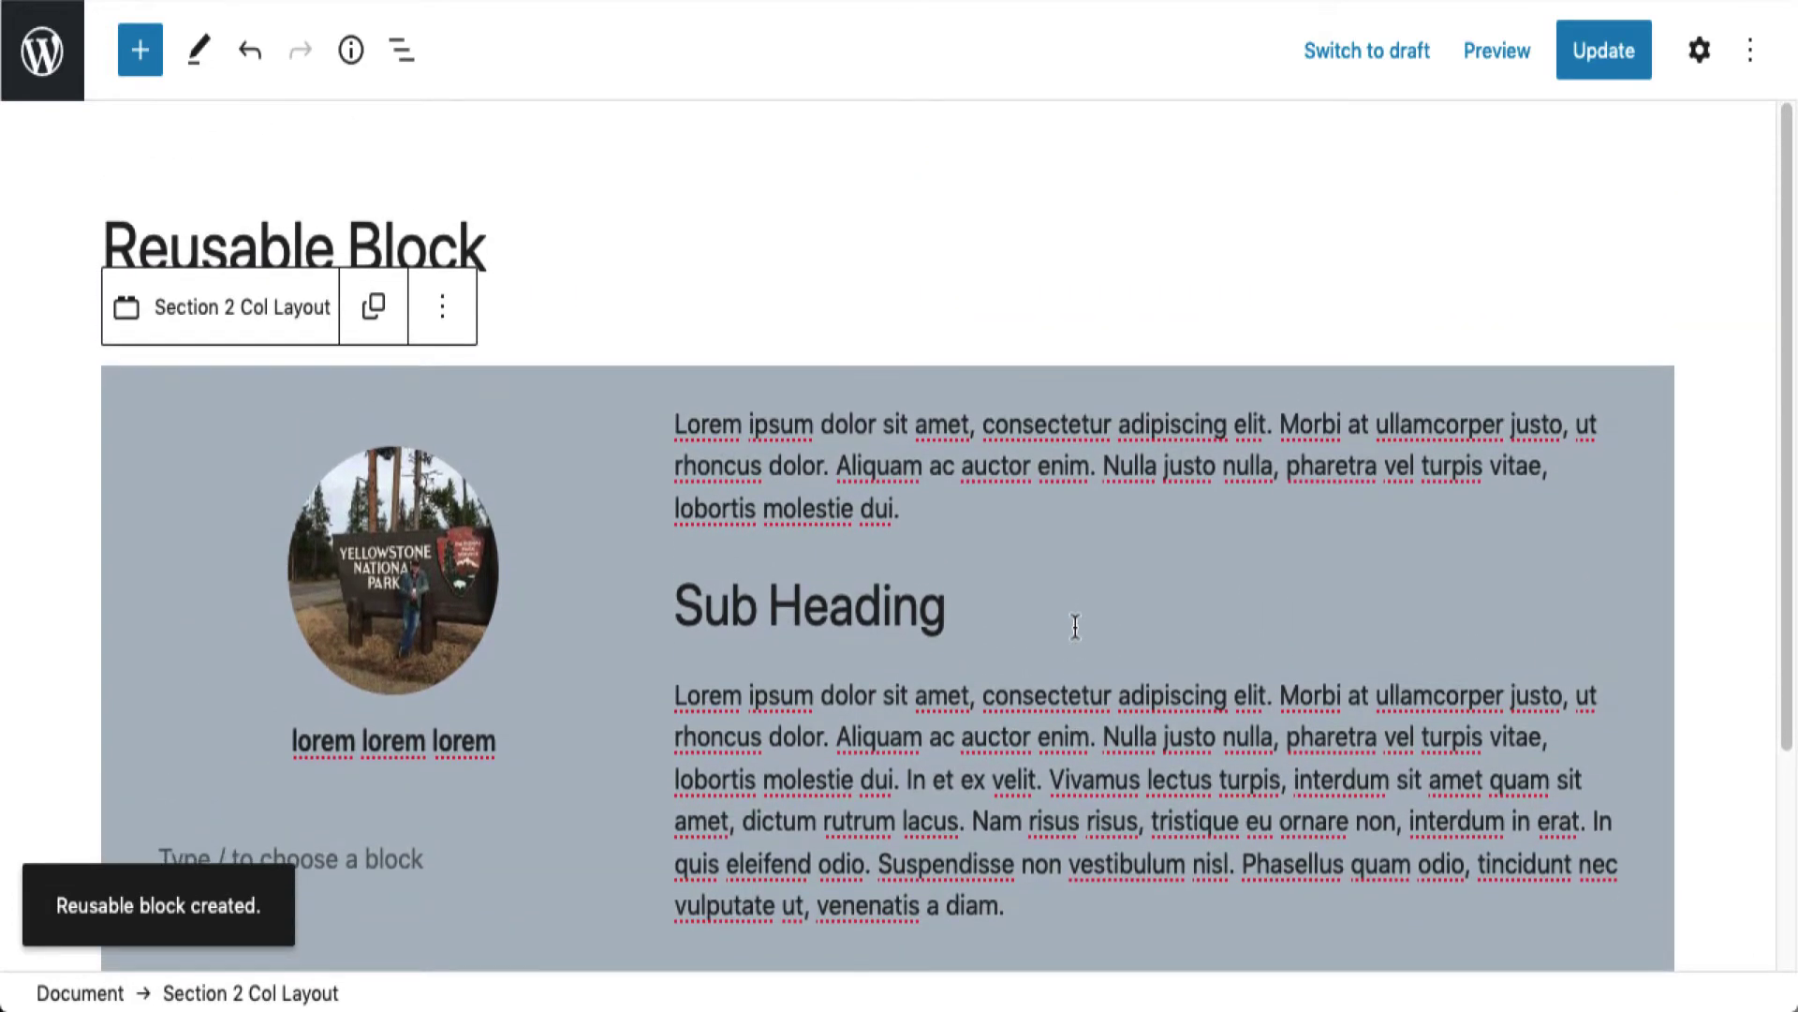
pyautogui.scroll(-4, 1076, 626)
pyautogui.scroll(-1, 1075, 626)
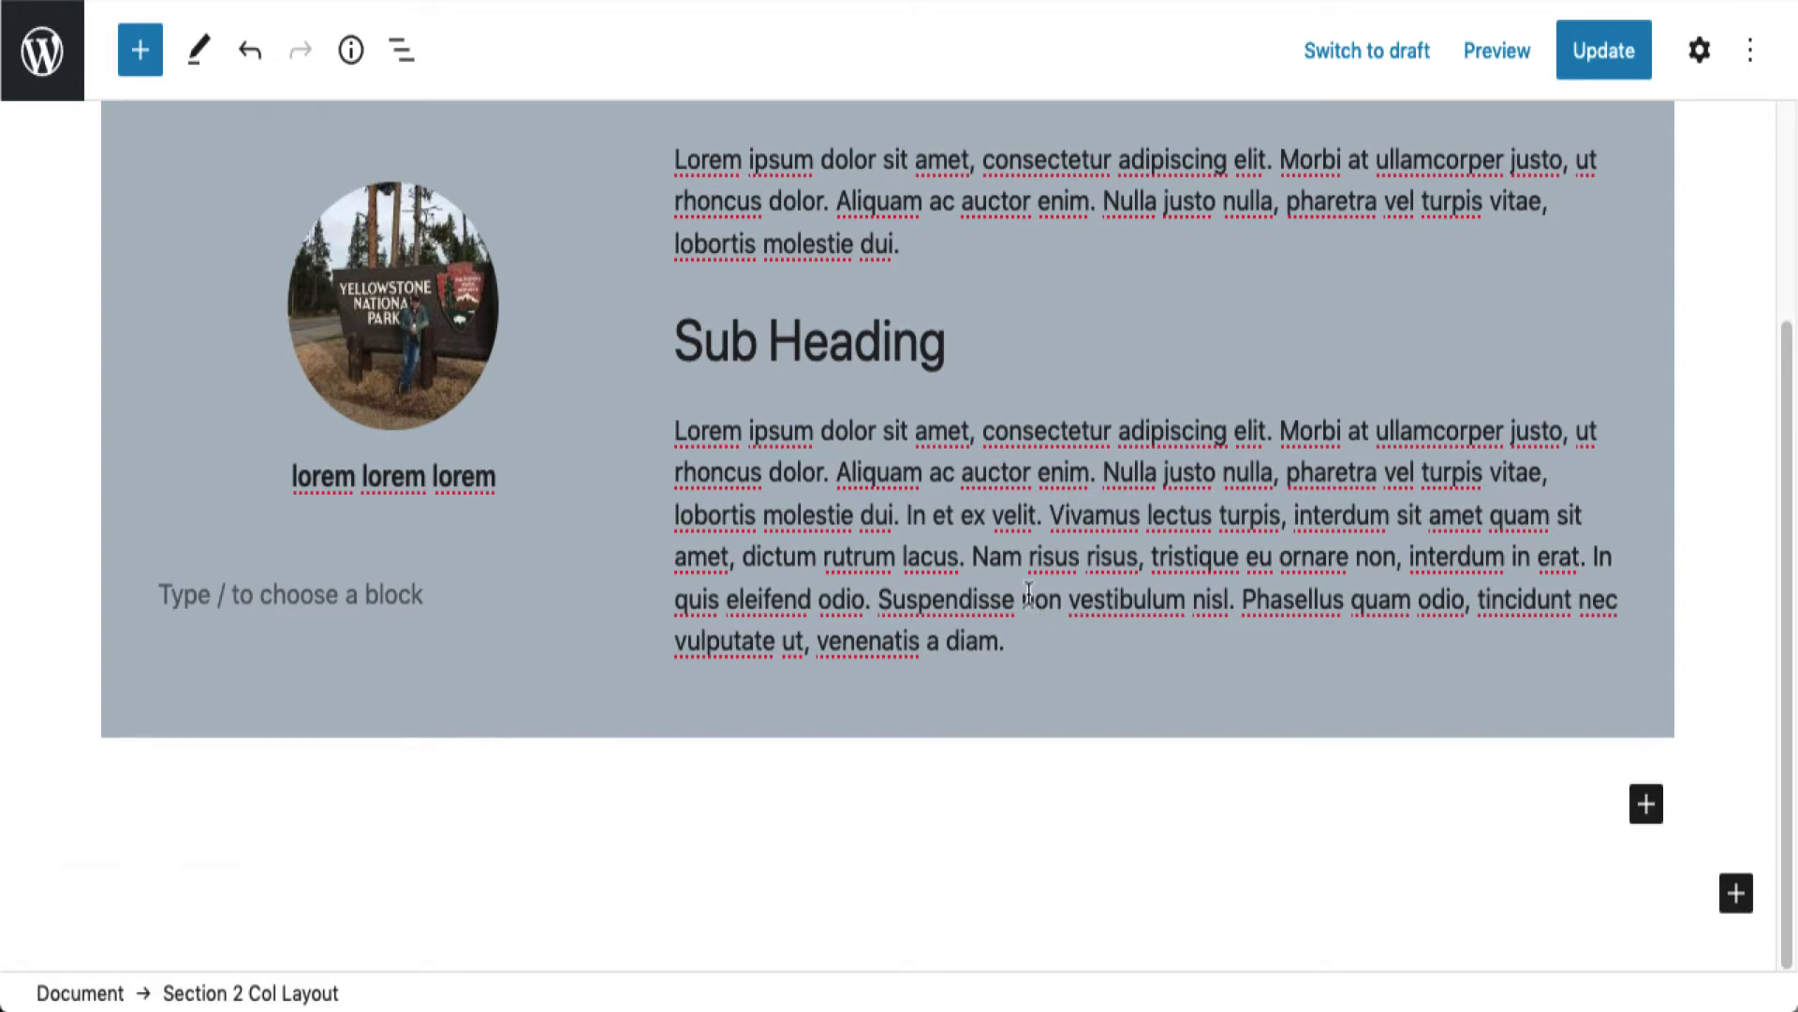
pyautogui.scroll(4, 1028, 595)
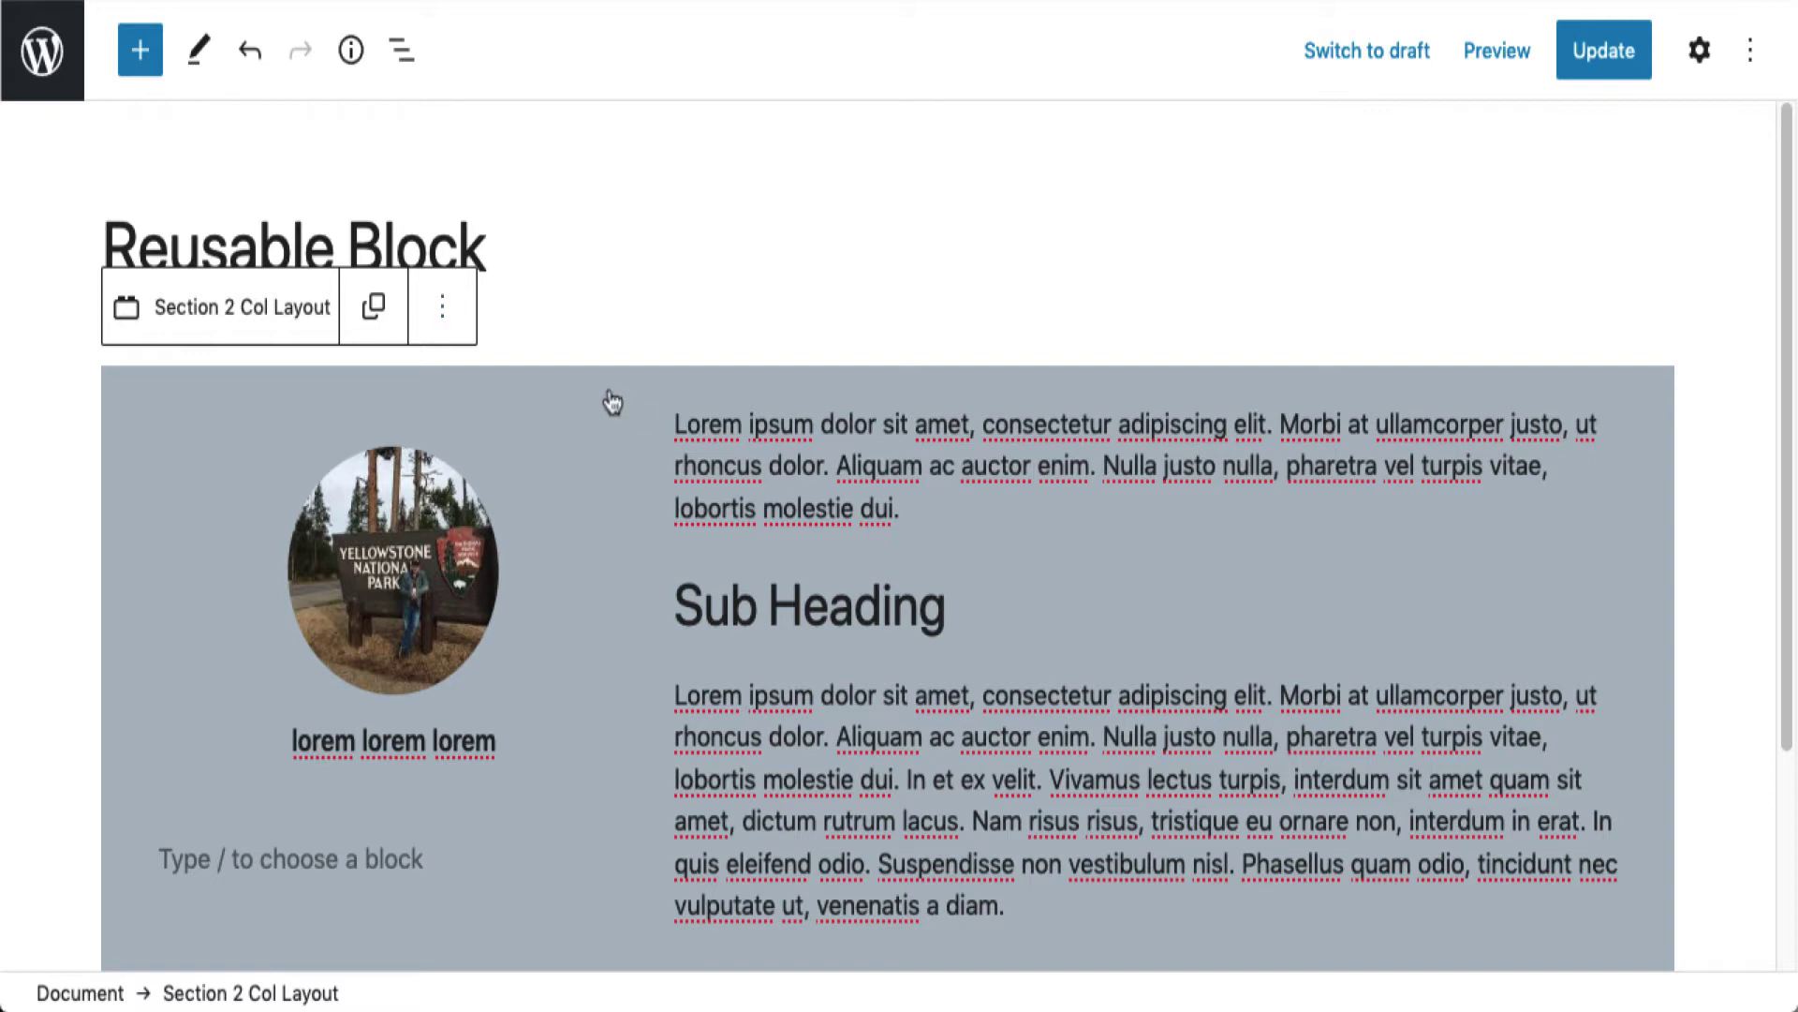
# Insert an empty block before the existing section and place the reusable block "Section 2 Col Layout" there.
pyautogui.click(458, 327)
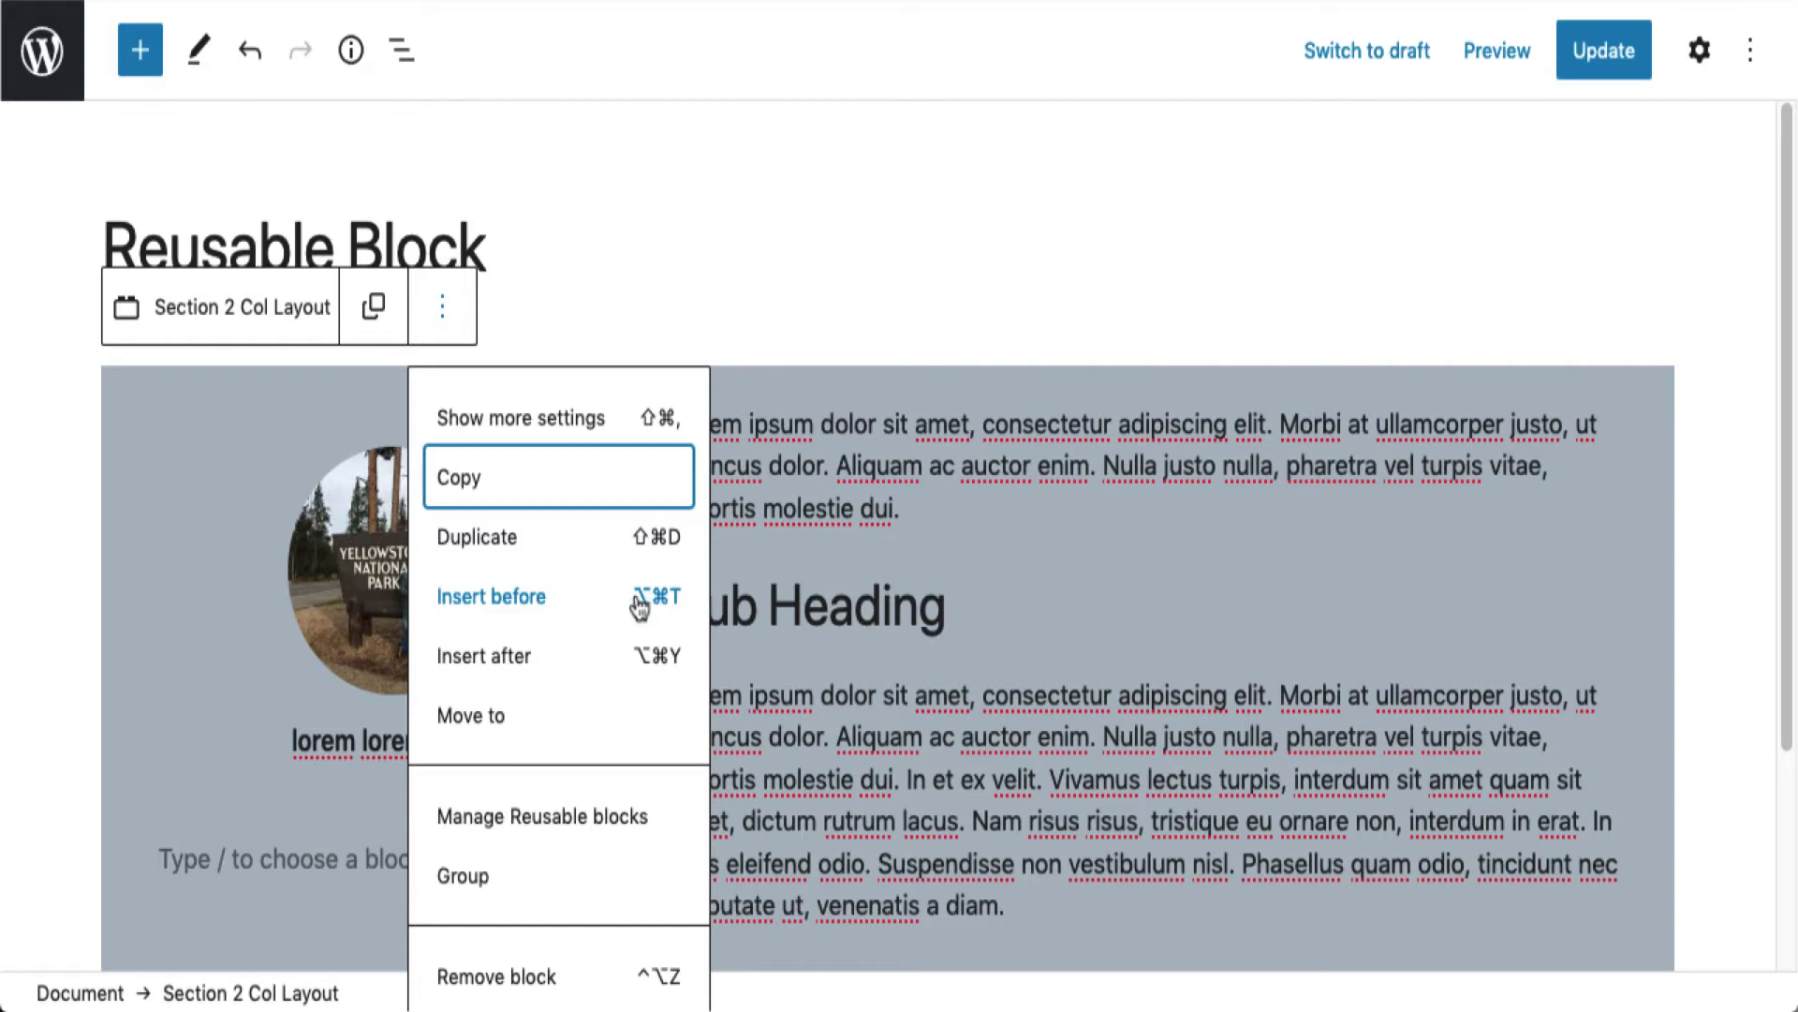
pyautogui.click(562, 607)
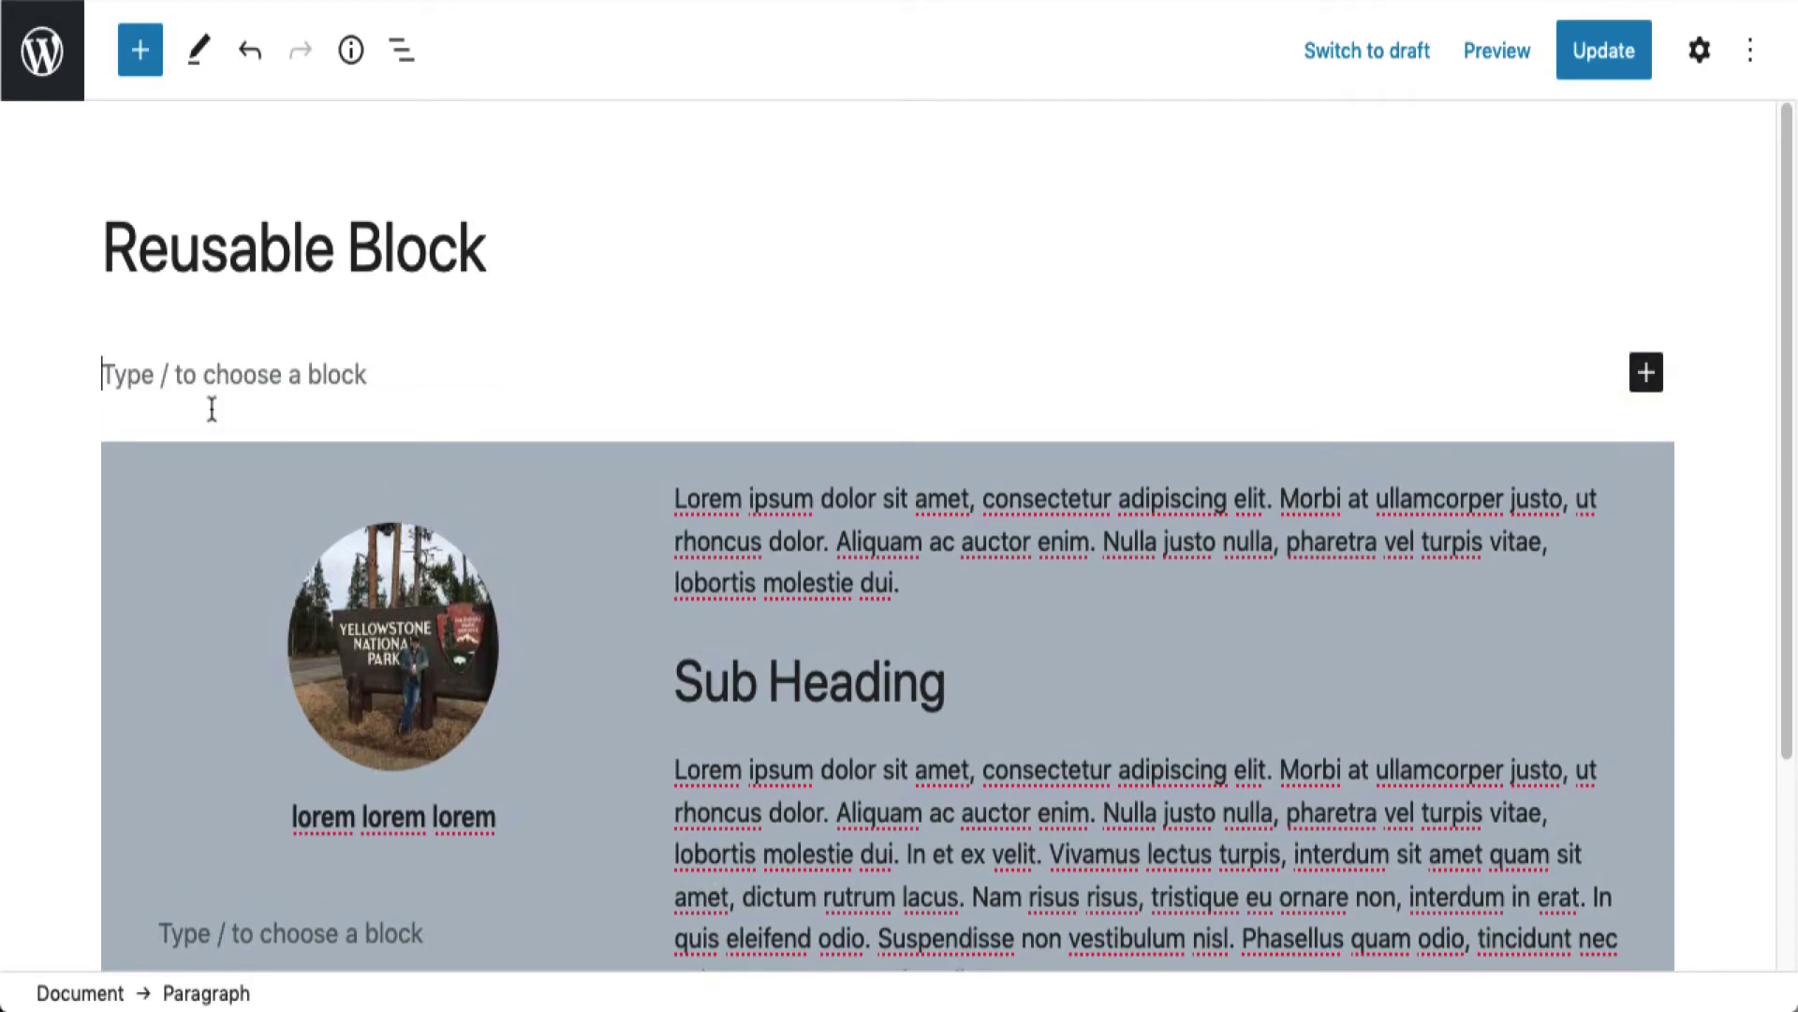
pyautogui.click(141, 52)
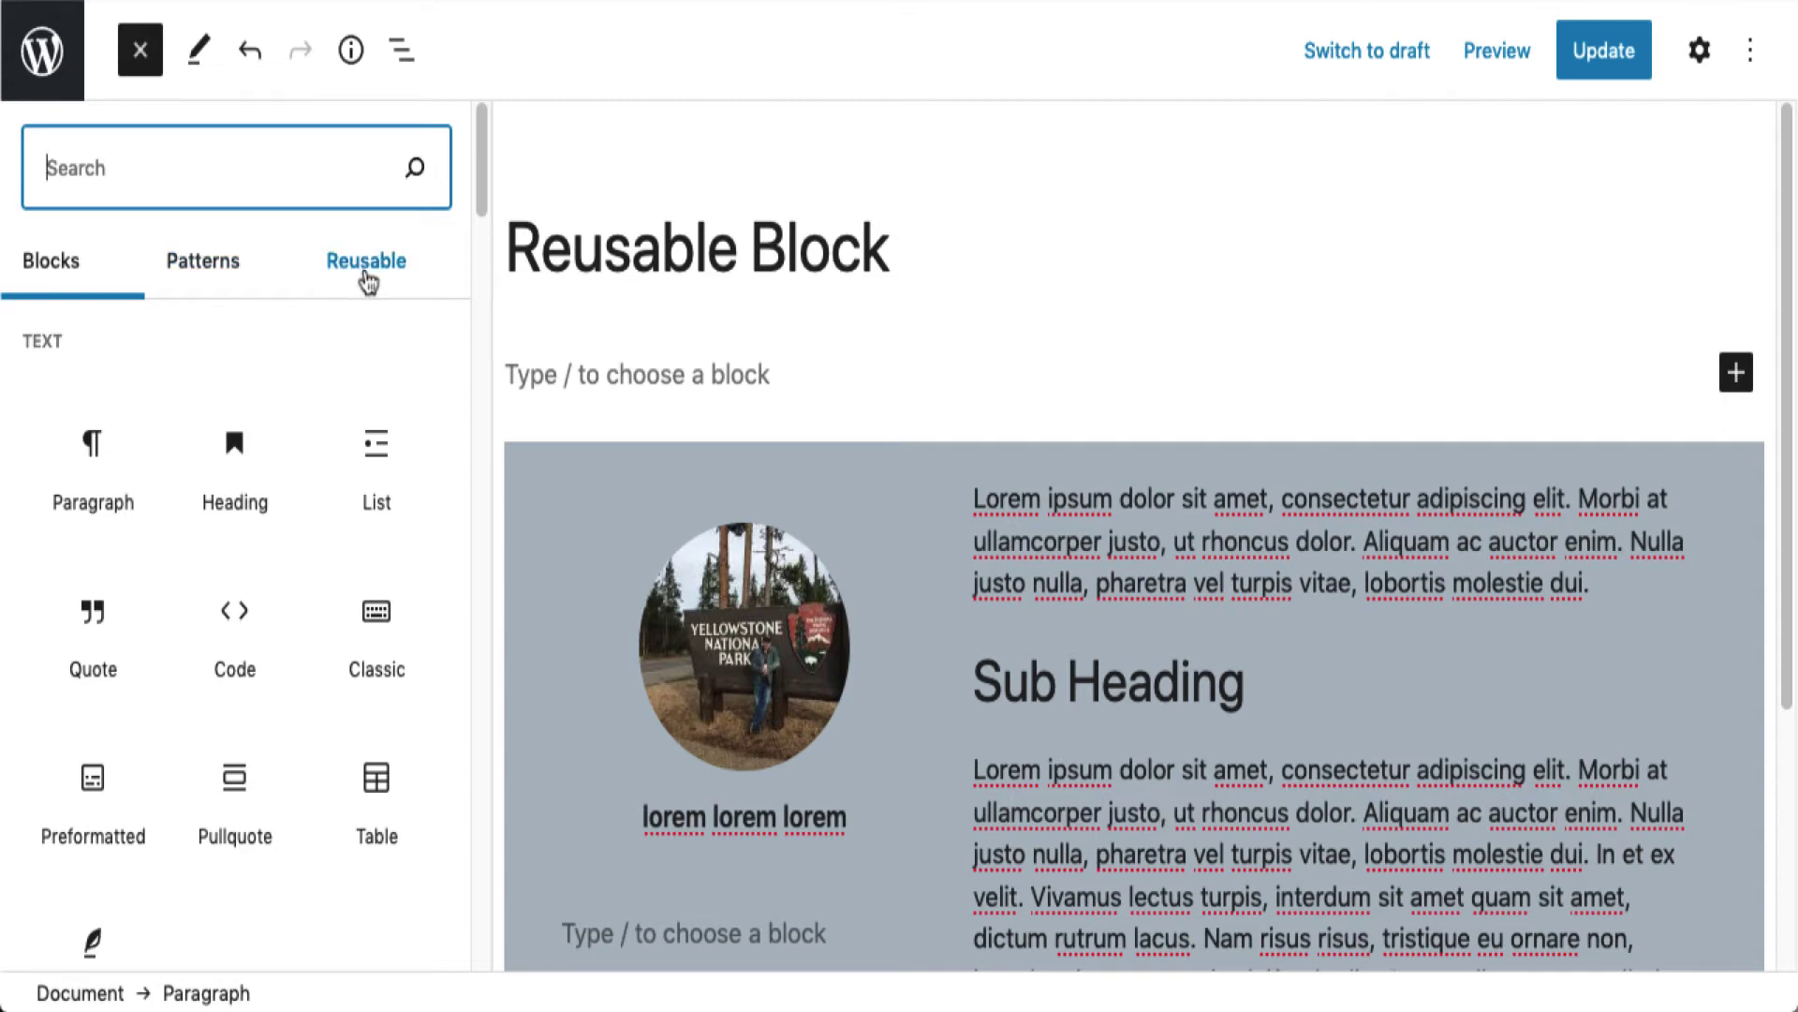
pyautogui.click(367, 281)
pyautogui.moveTo(164, 401)
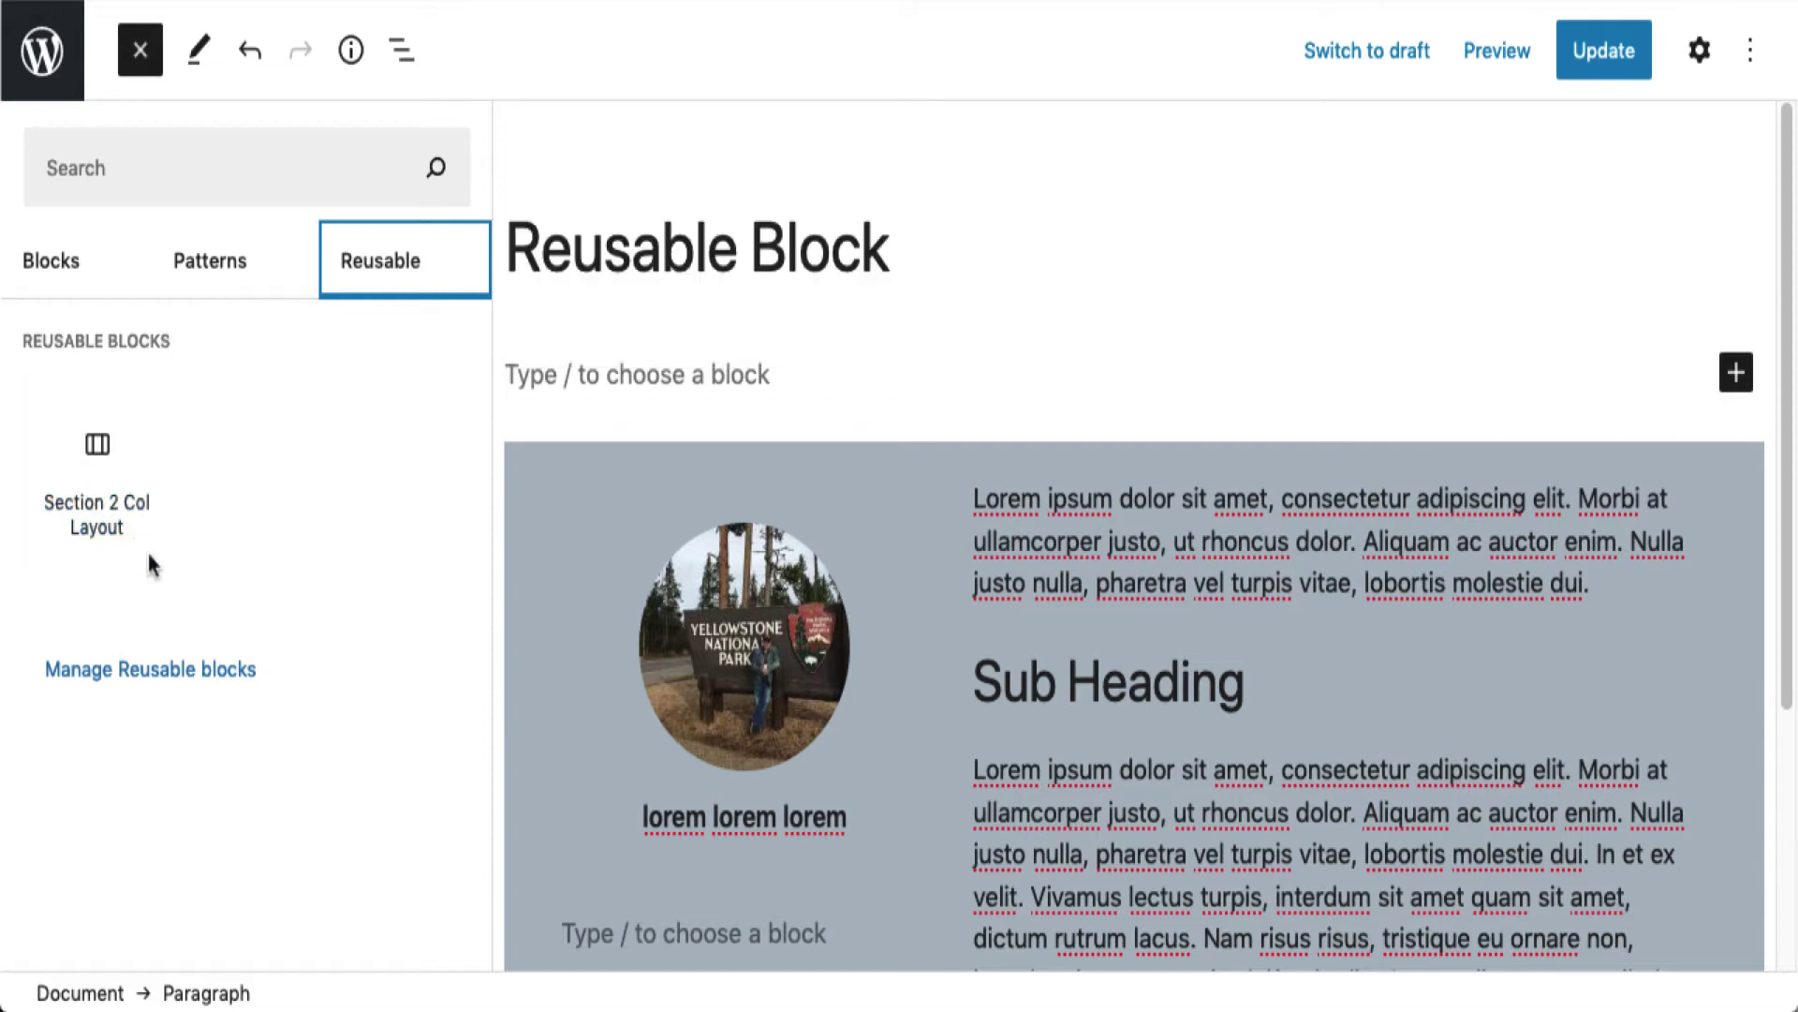
pyautogui.click(108, 475)
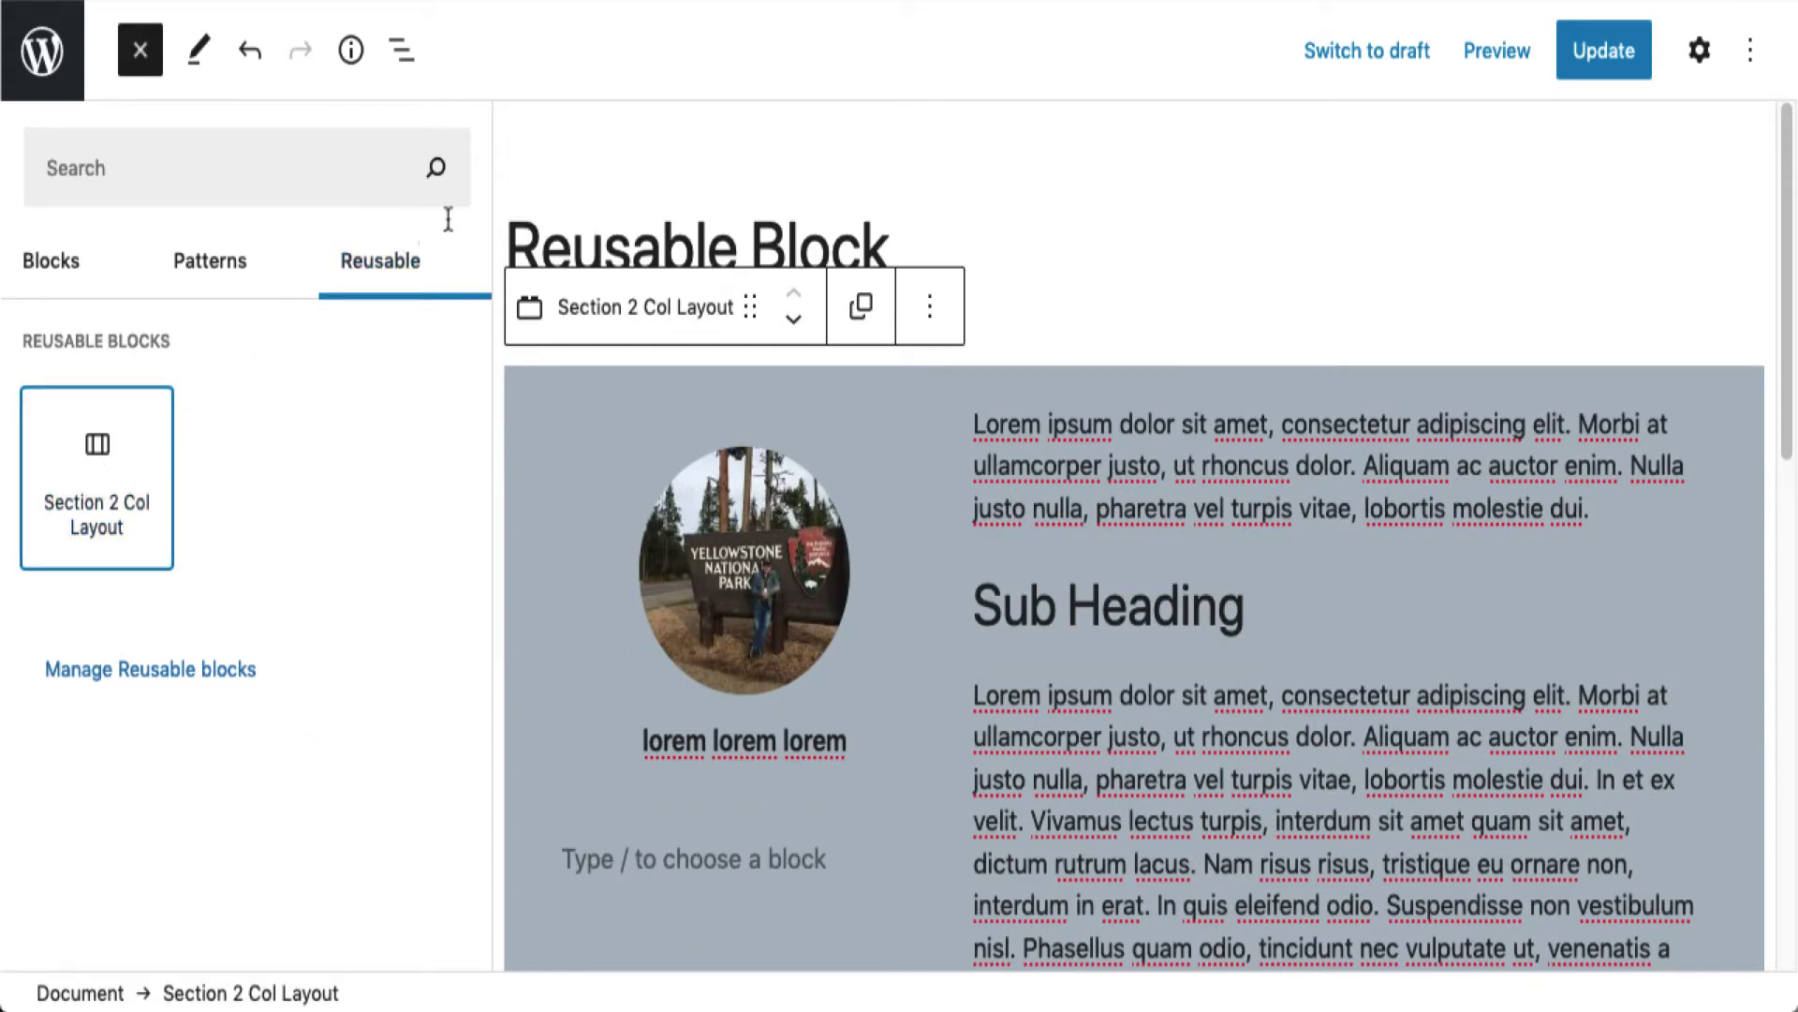
pyautogui.click(590, 157)
# Review both "Section 2 Col Layout" sections on the page and inspect their nested structure in the list view.
pyautogui.scroll(-5, 1036, 537)
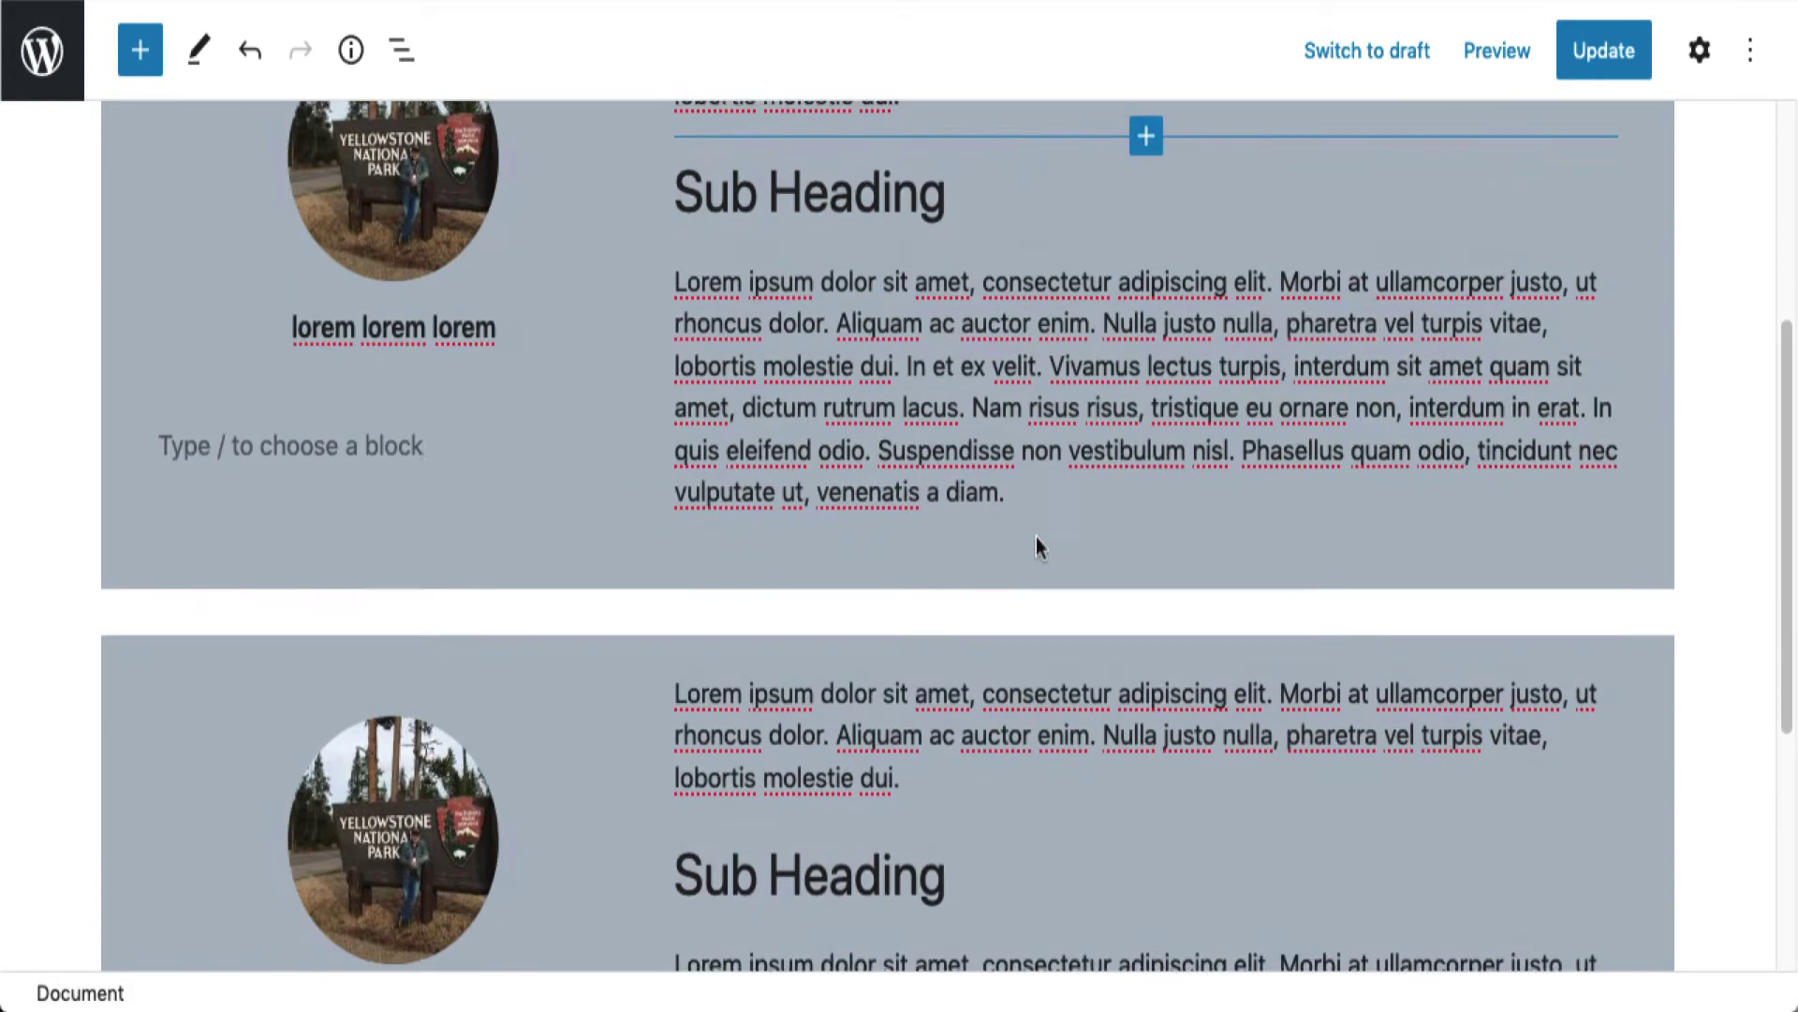
pyautogui.scroll(4, 1036, 537)
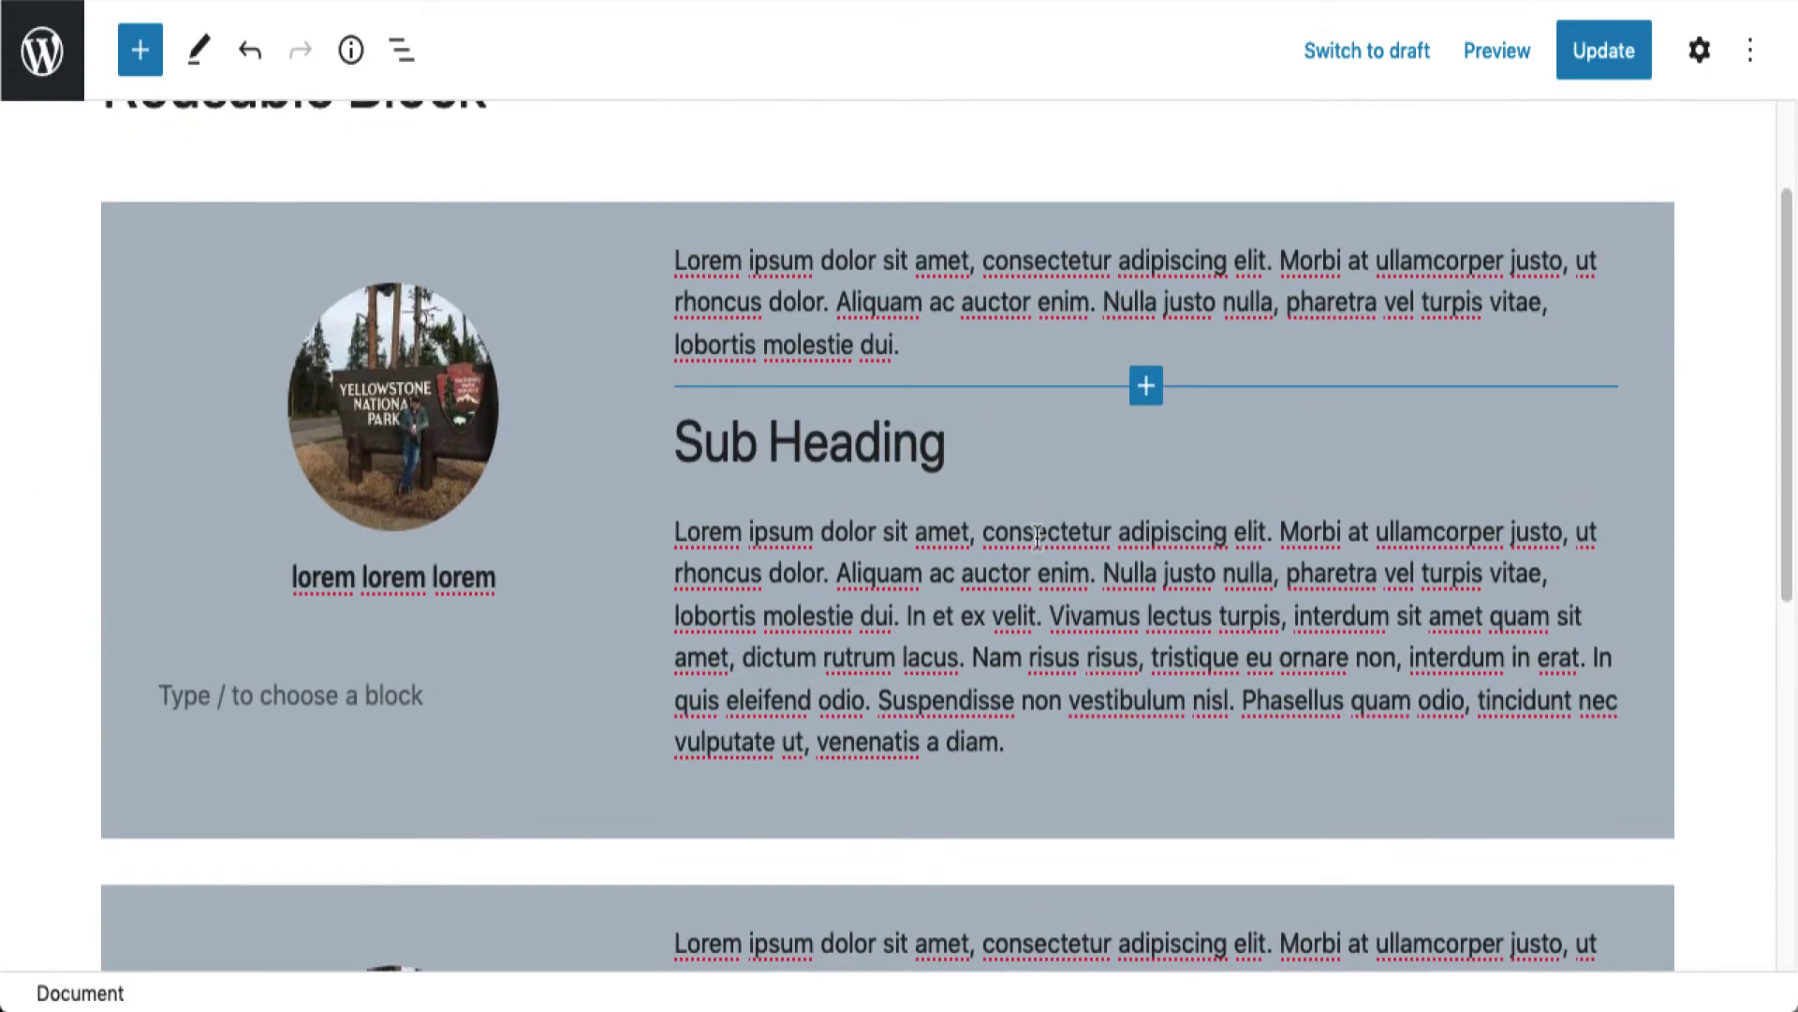
pyautogui.scroll(1, 1038, 536)
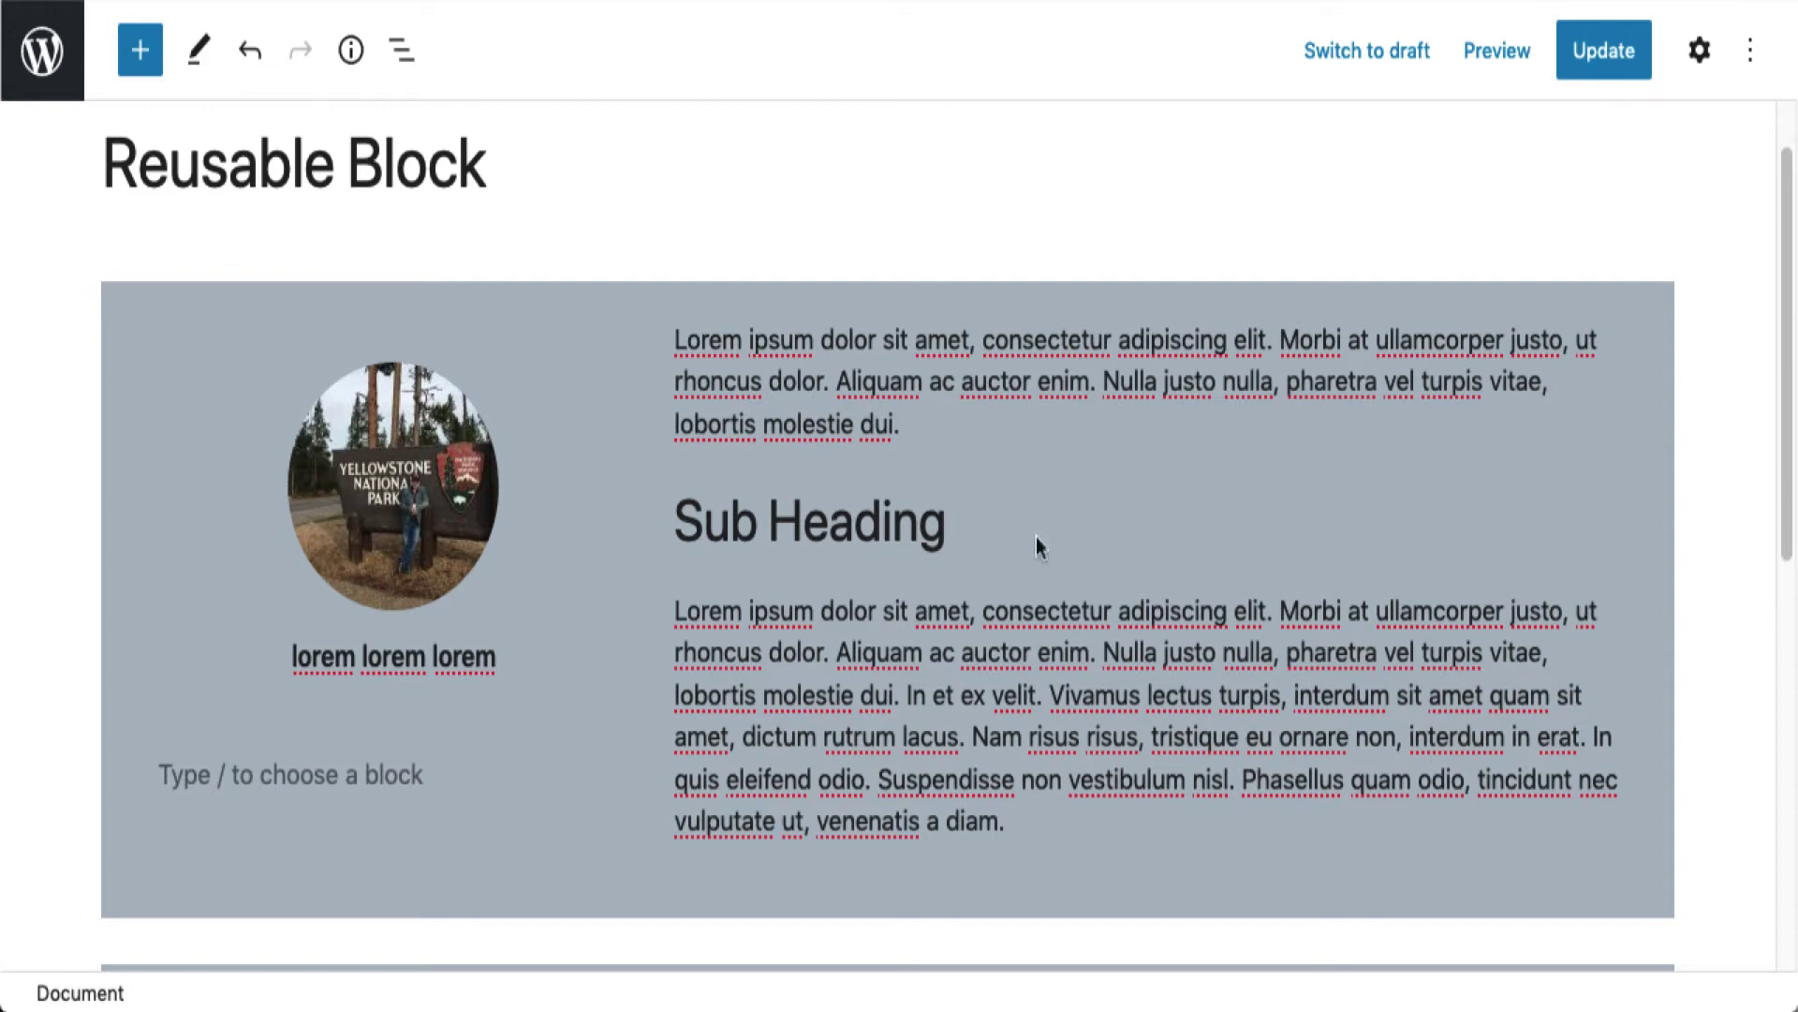
pyautogui.click(401, 51)
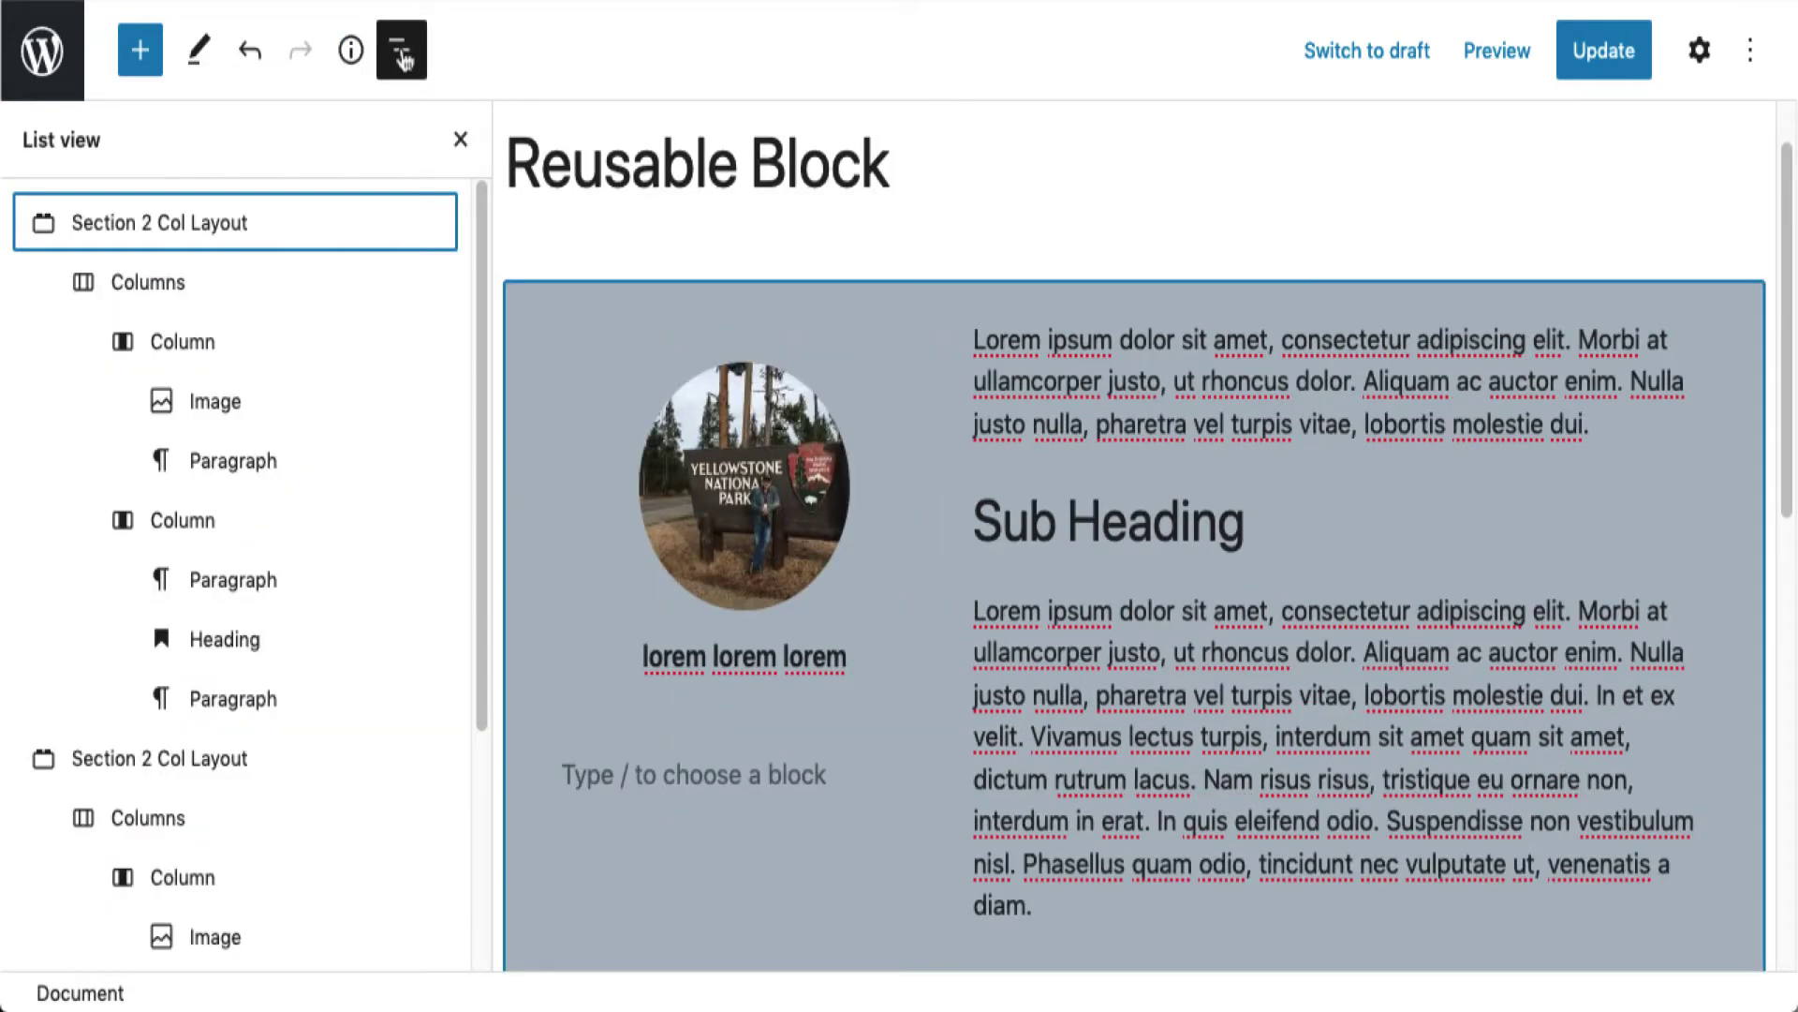
pyautogui.click(353, 242)
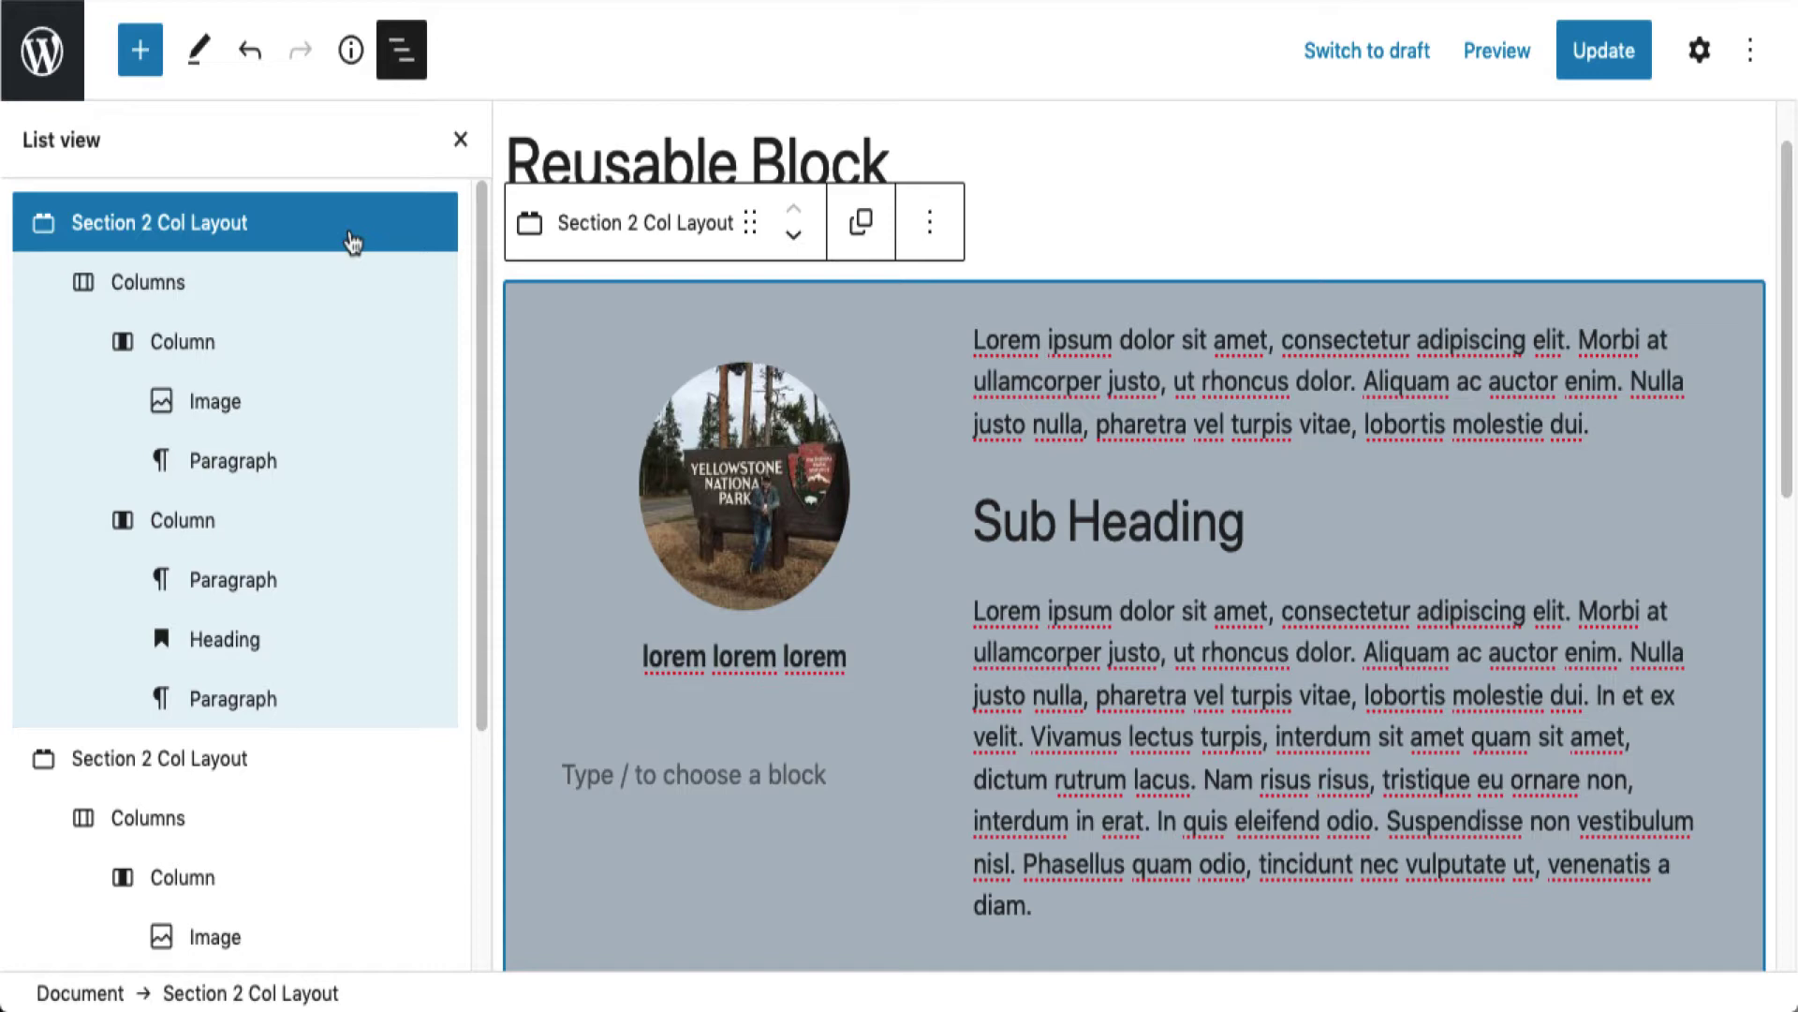
pyautogui.scroll(-3, 1469, 412)
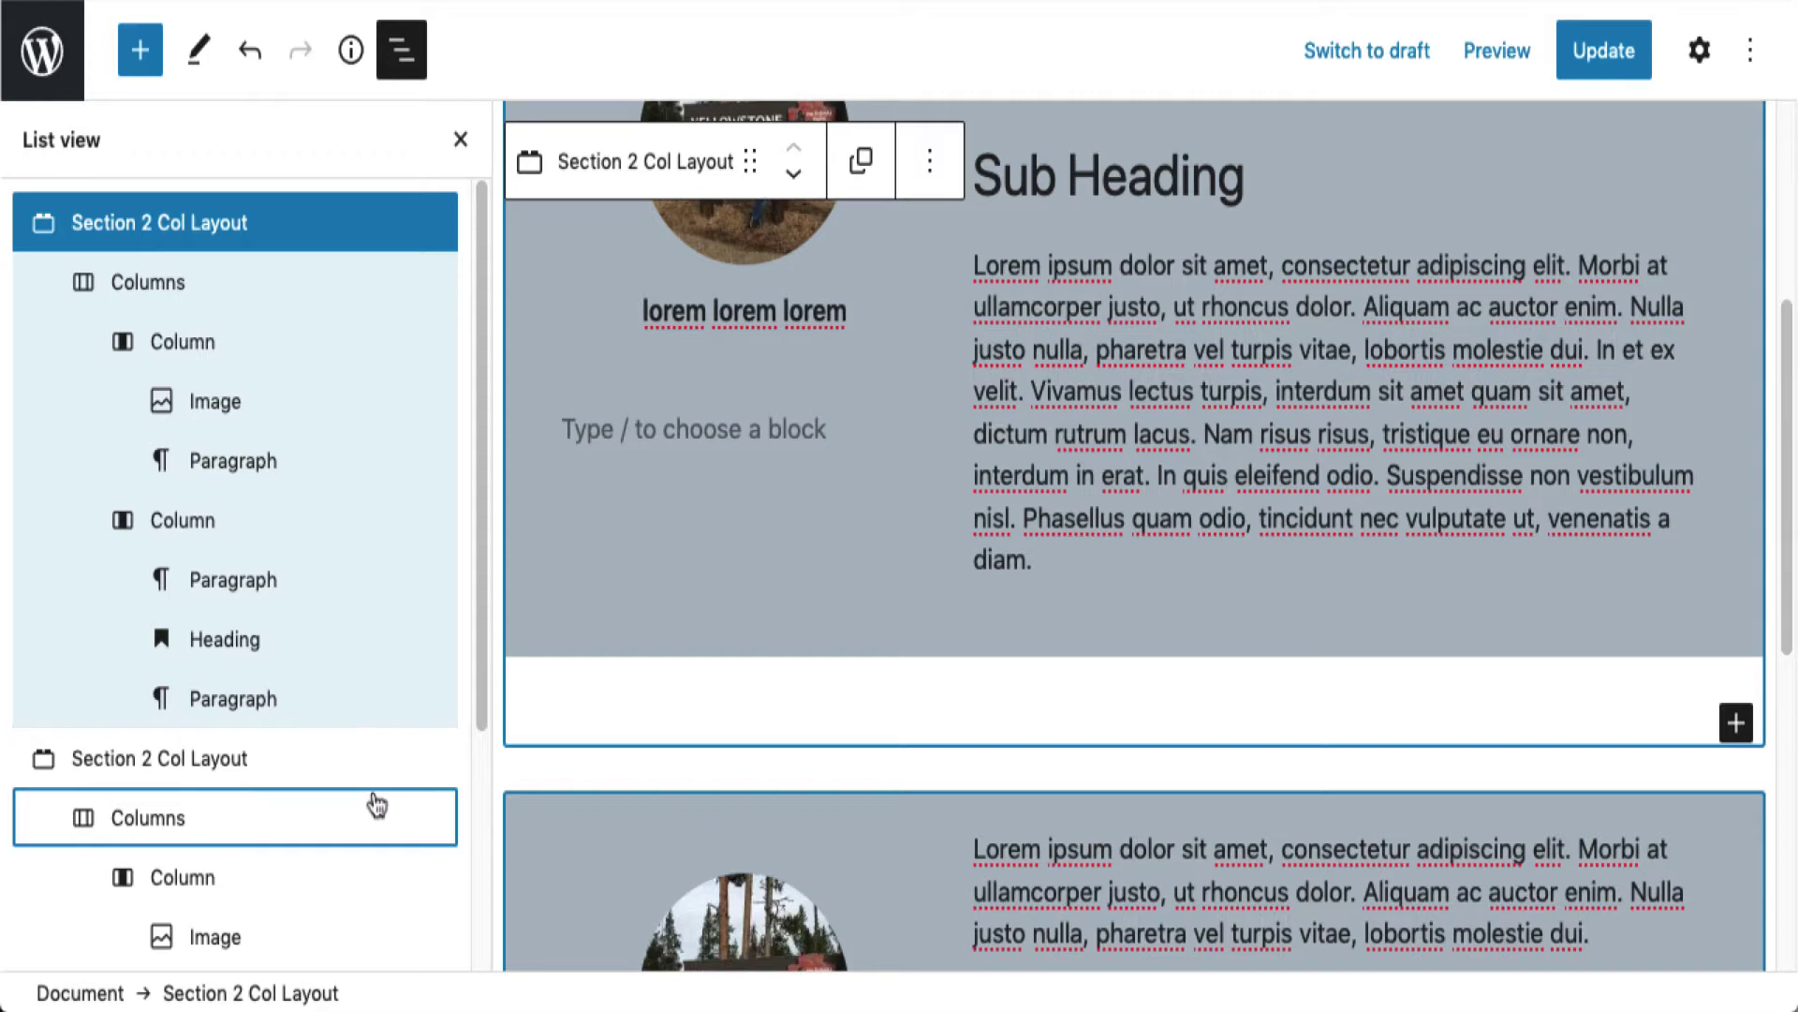
pyautogui.scroll(-2, 369, 802)
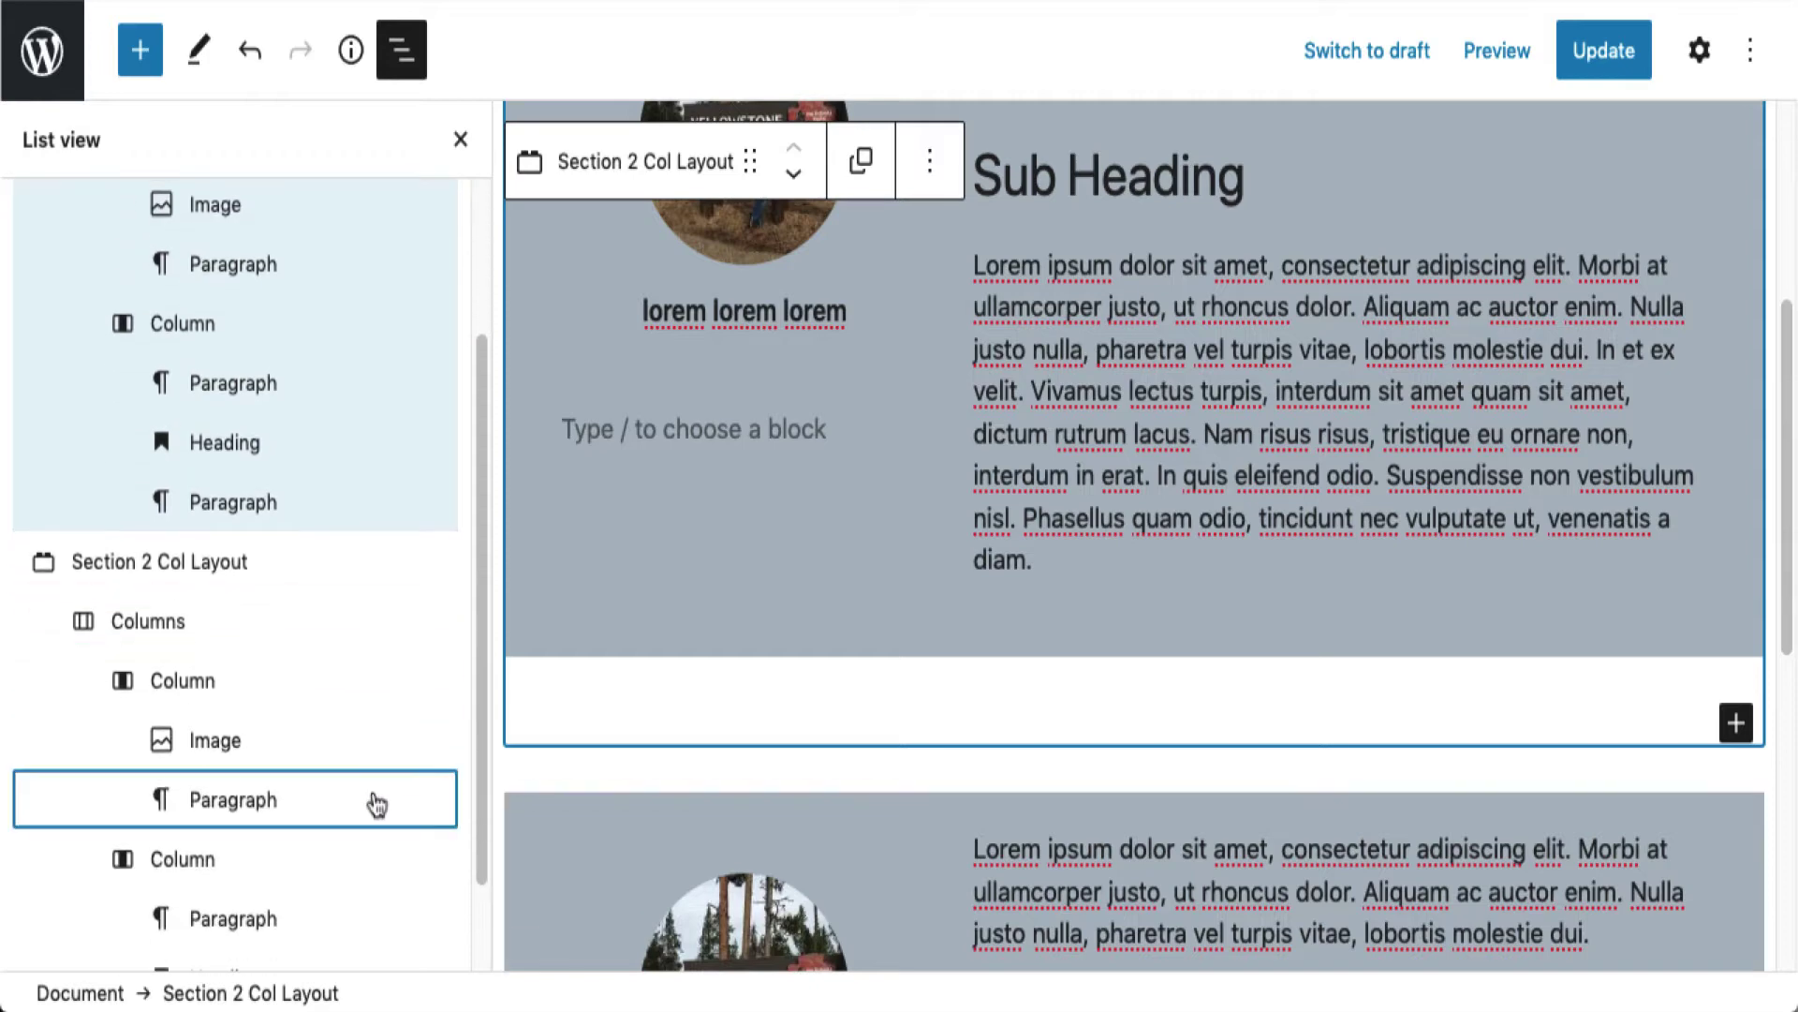
pyautogui.click(323, 562)
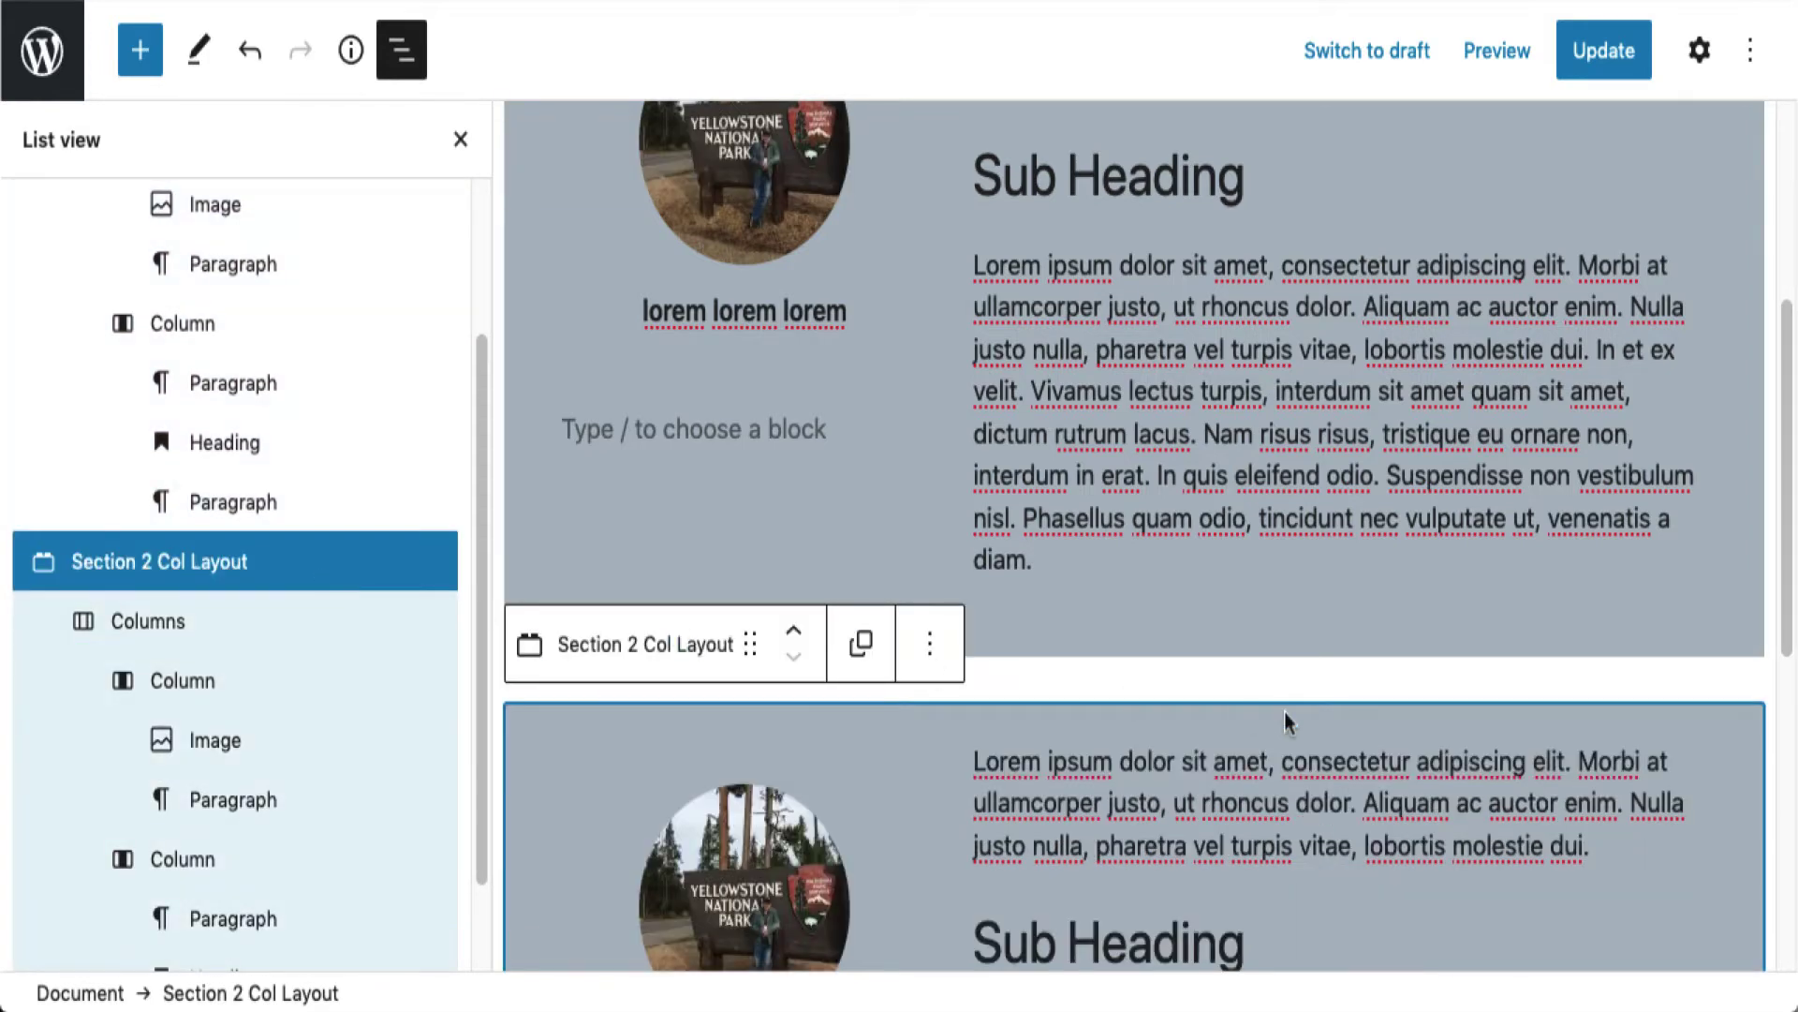
pyautogui.scroll(5, 1284, 712)
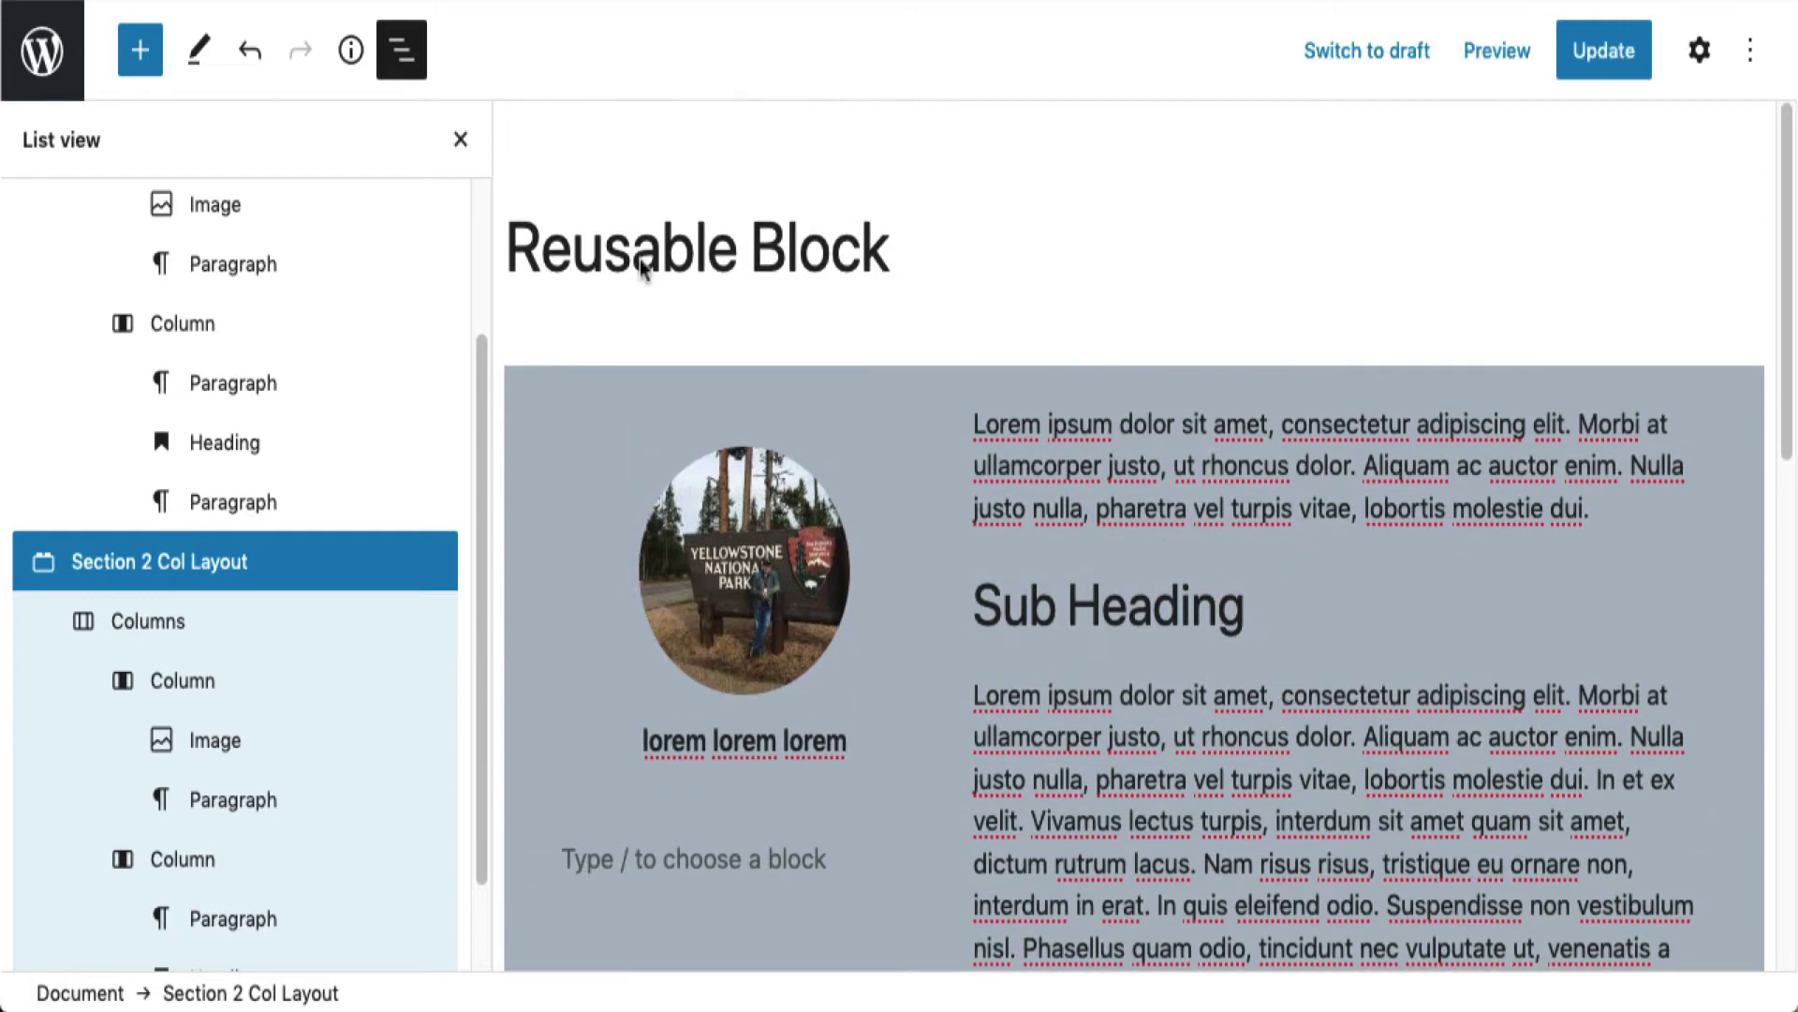
pyautogui.click(403, 51)
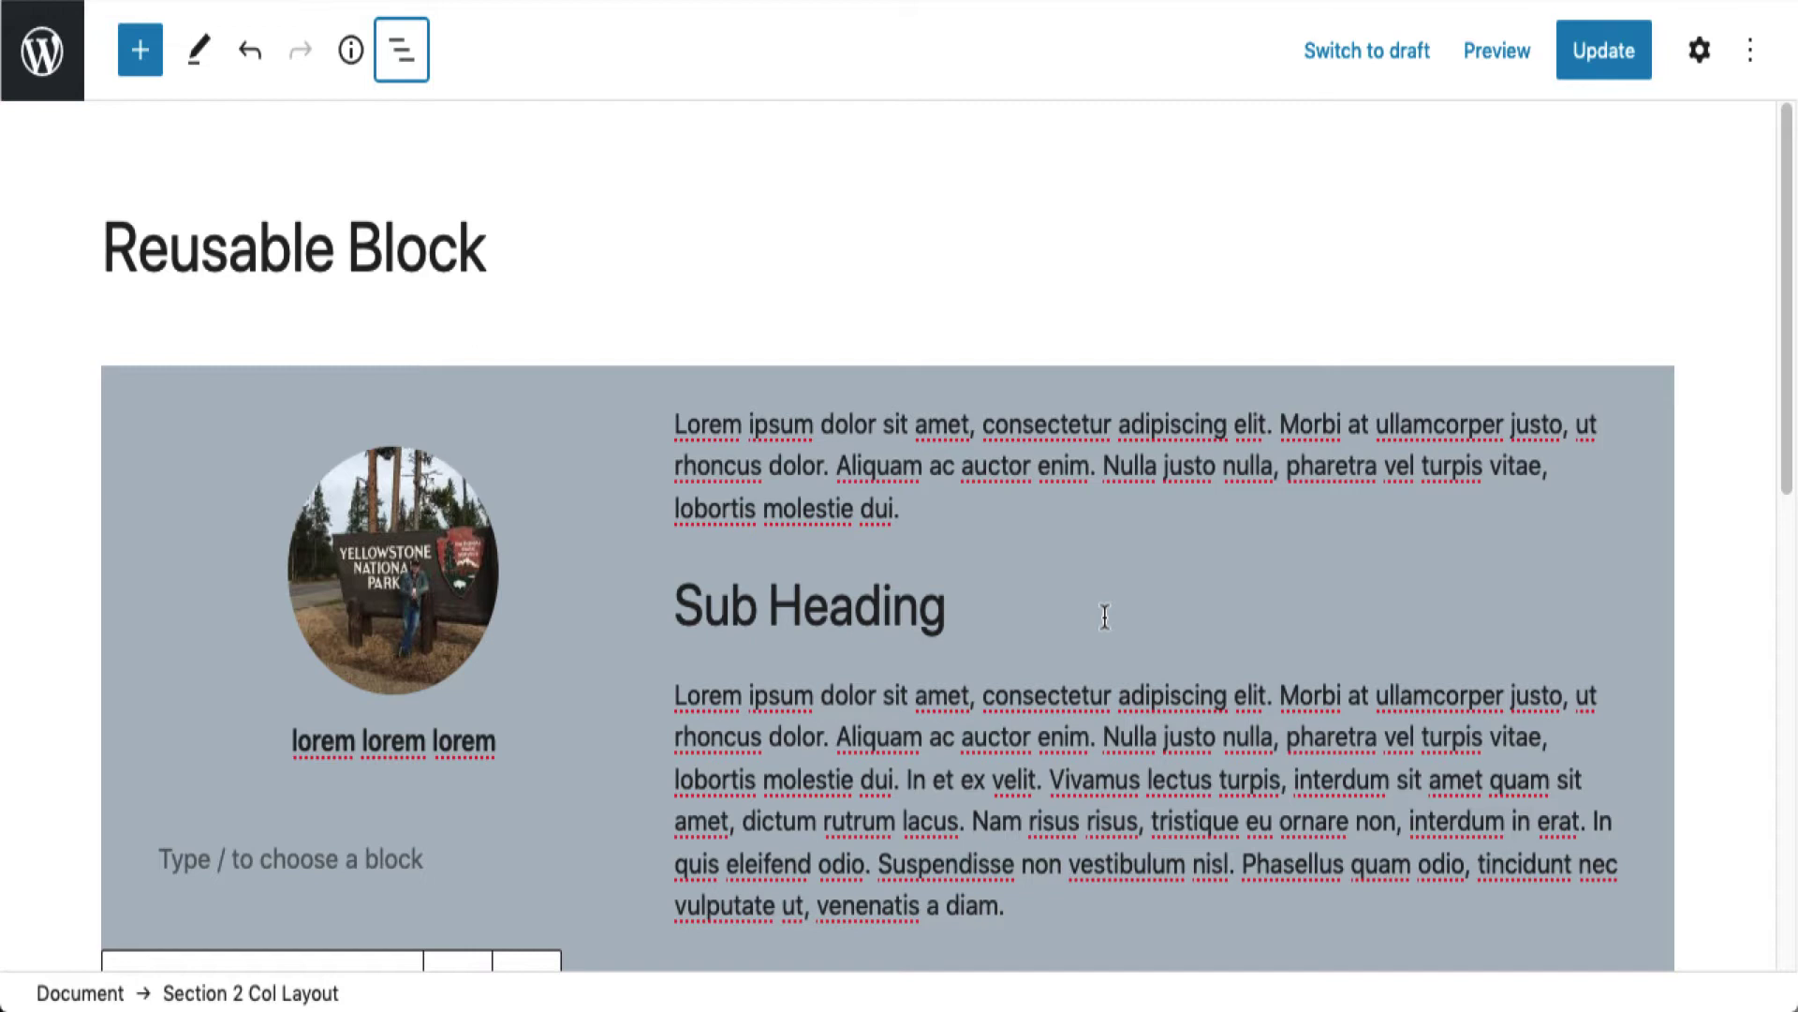
# Convert the first "Section 2 Col Layout" reusable block on the page to regular blocks.
pyautogui.scroll(-3, 1106, 616)
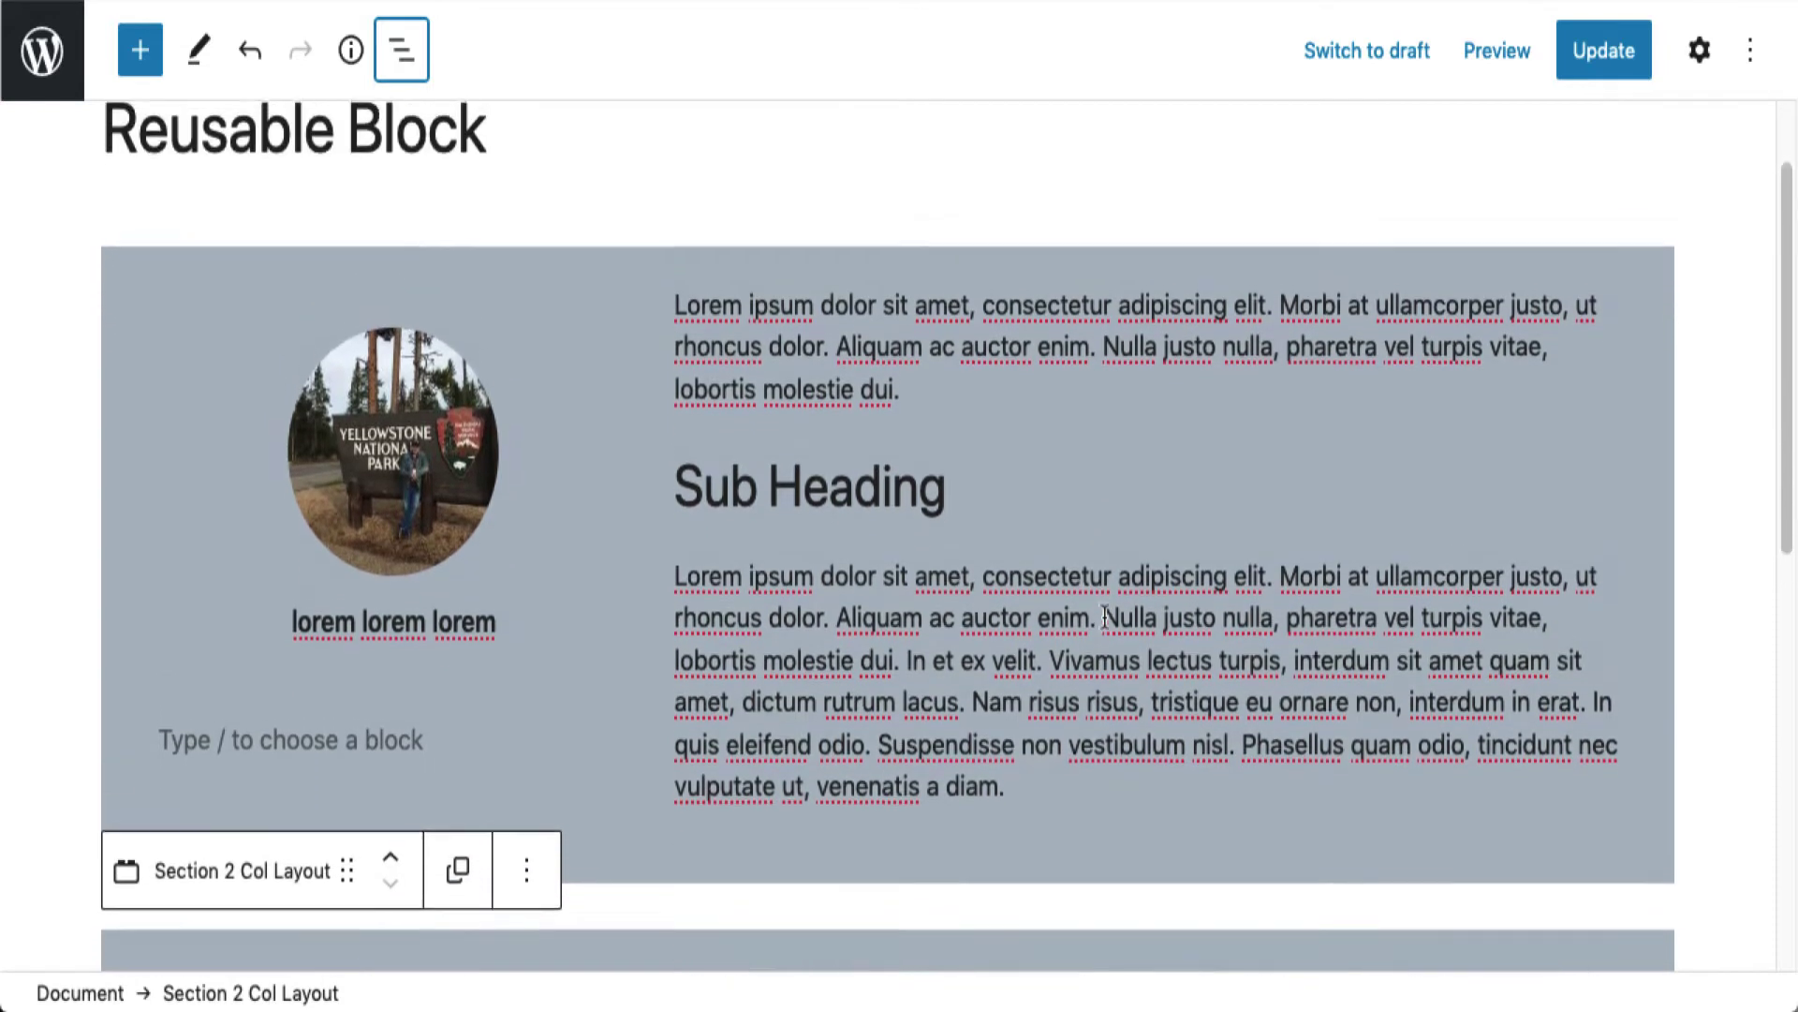
pyautogui.scroll(1, 1105, 615)
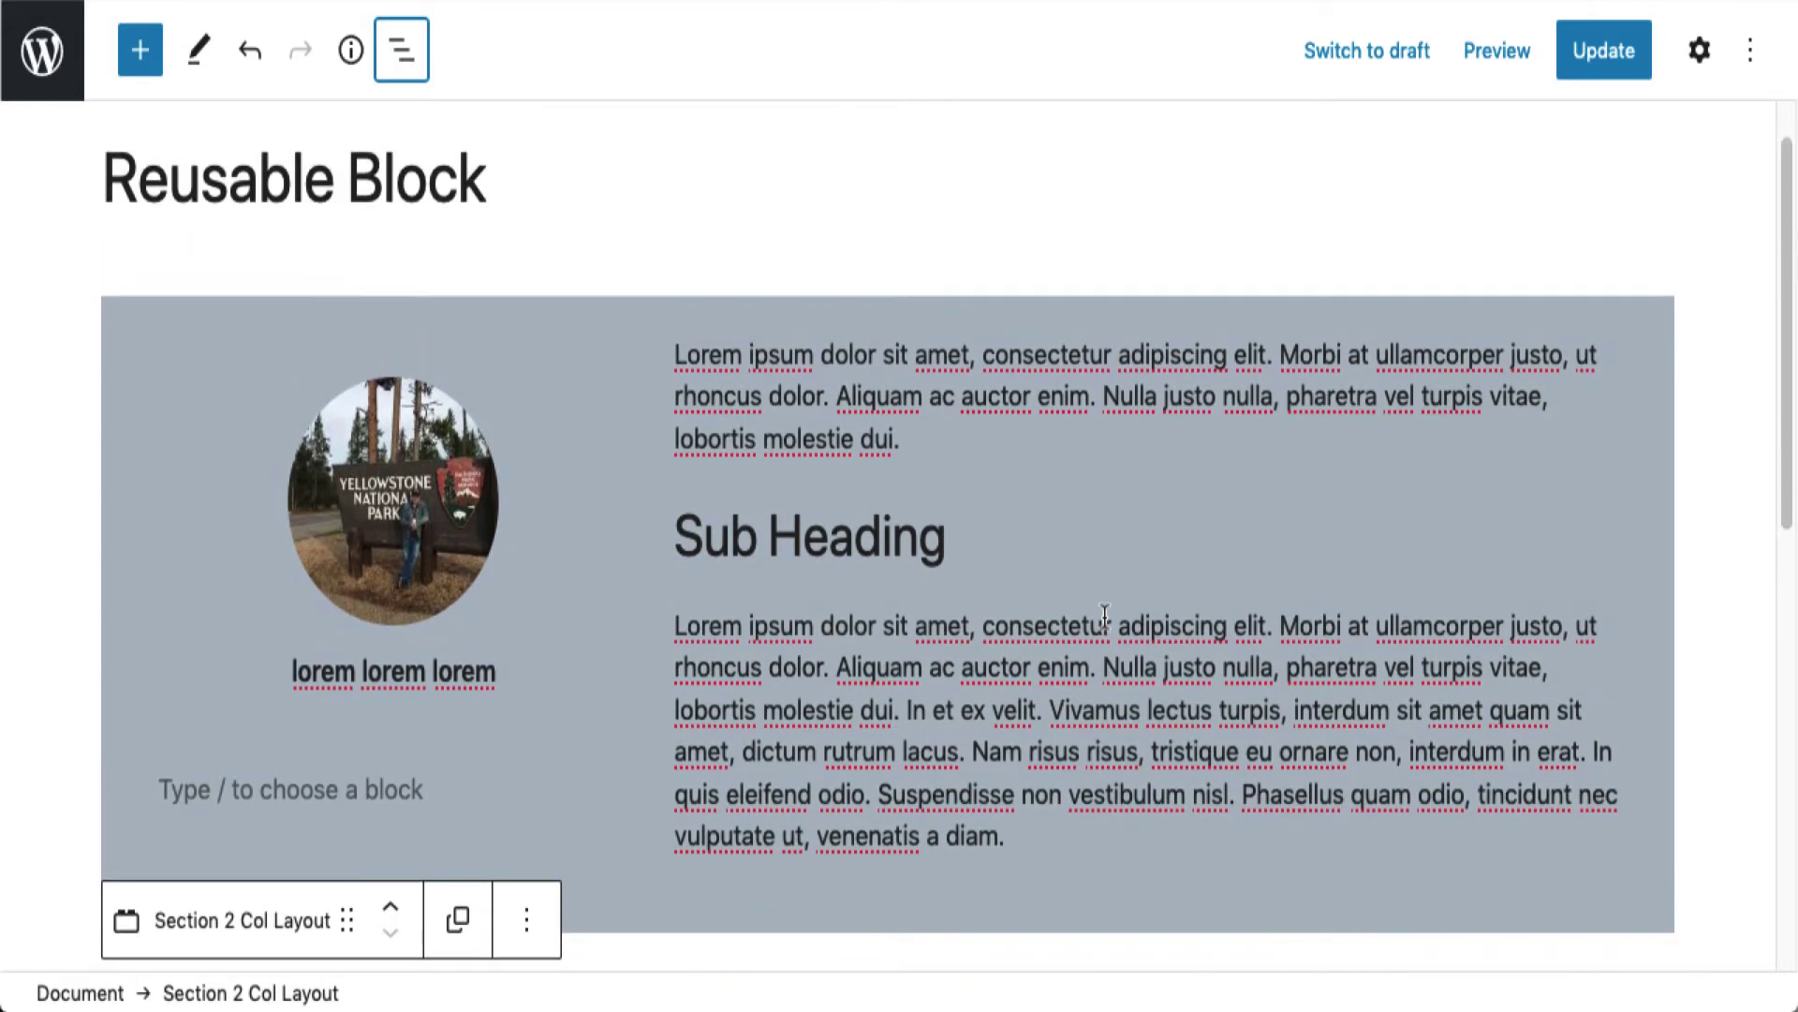
pyautogui.click(109, 323)
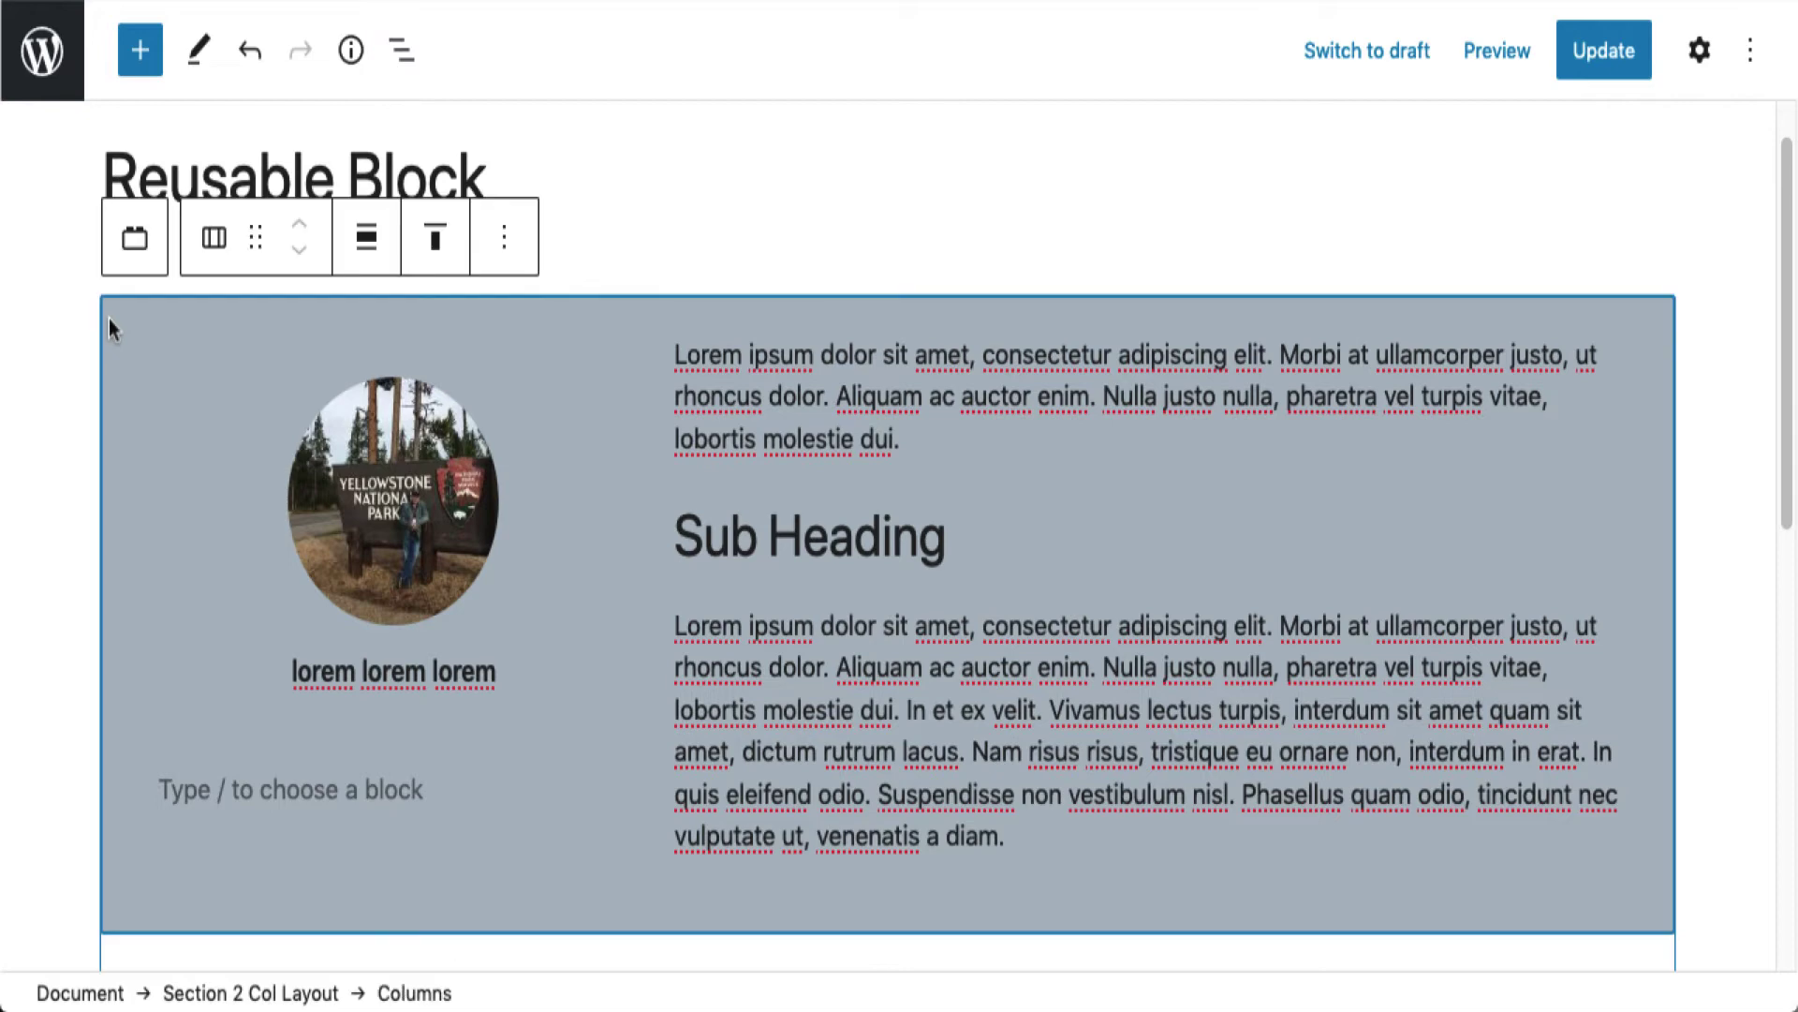
pyautogui.click(400, 56)
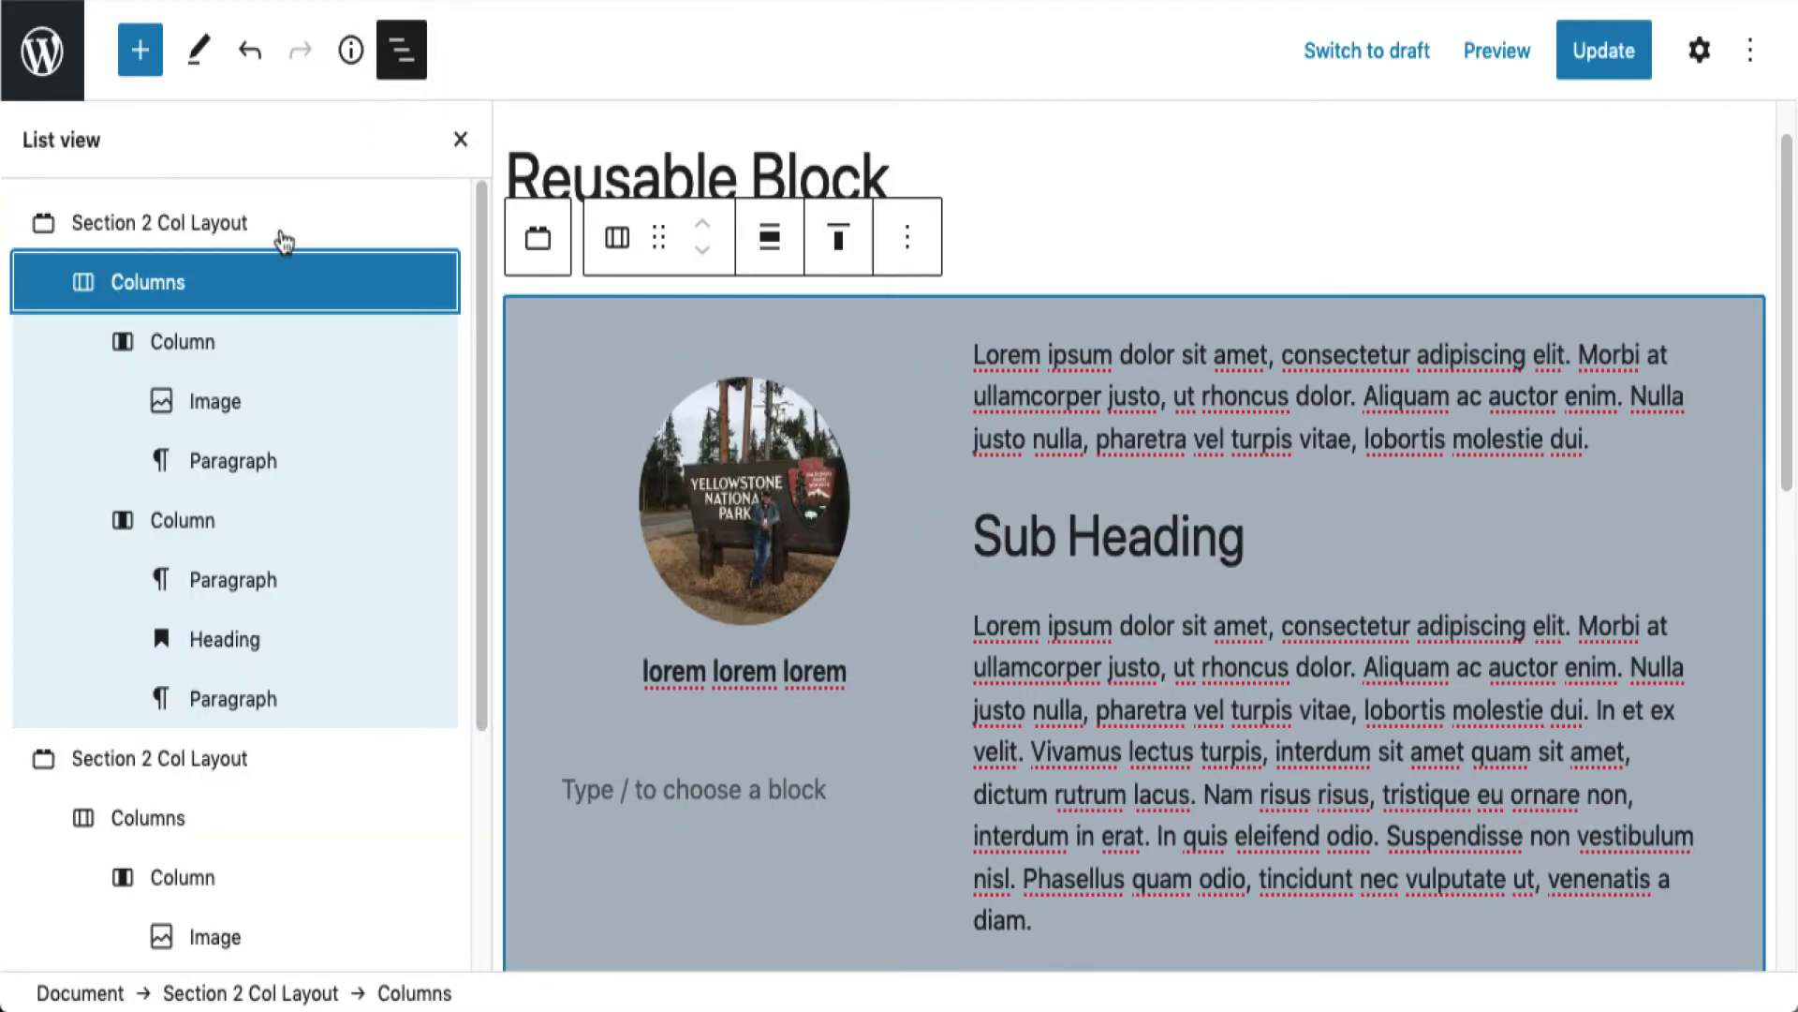
pyautogui.click(281, 224)
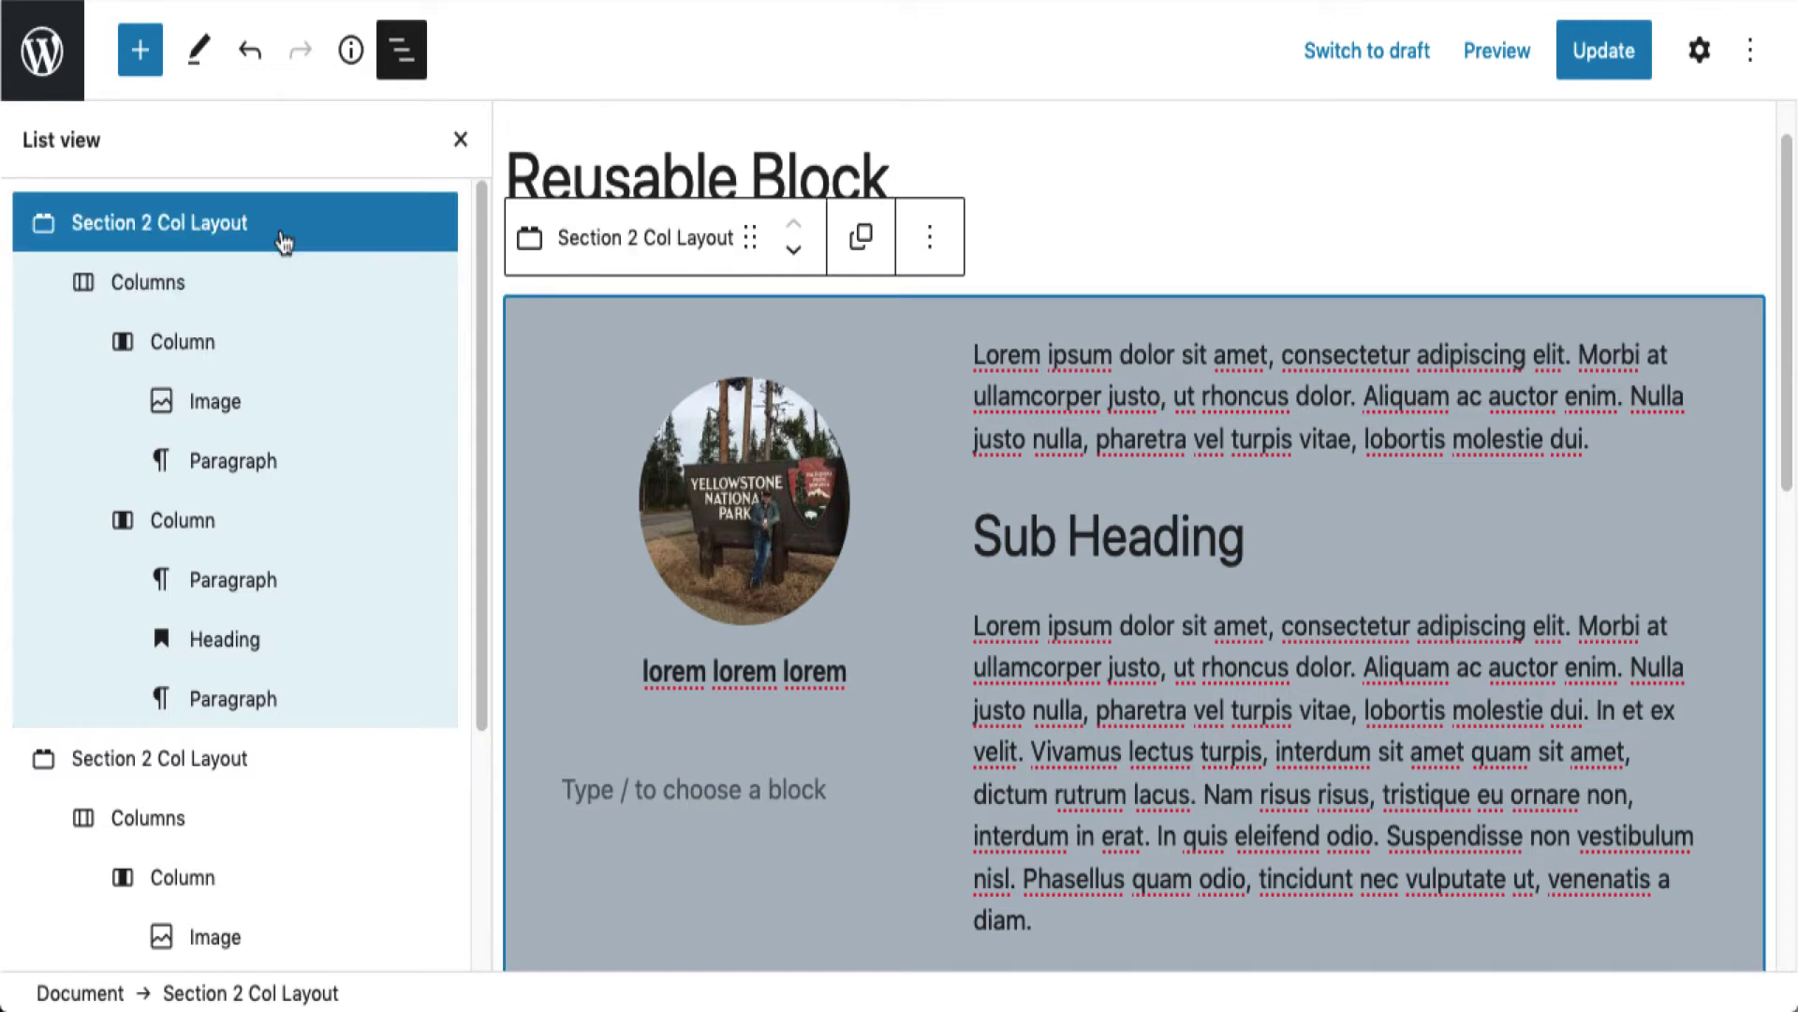
pyautogui.press('Down')
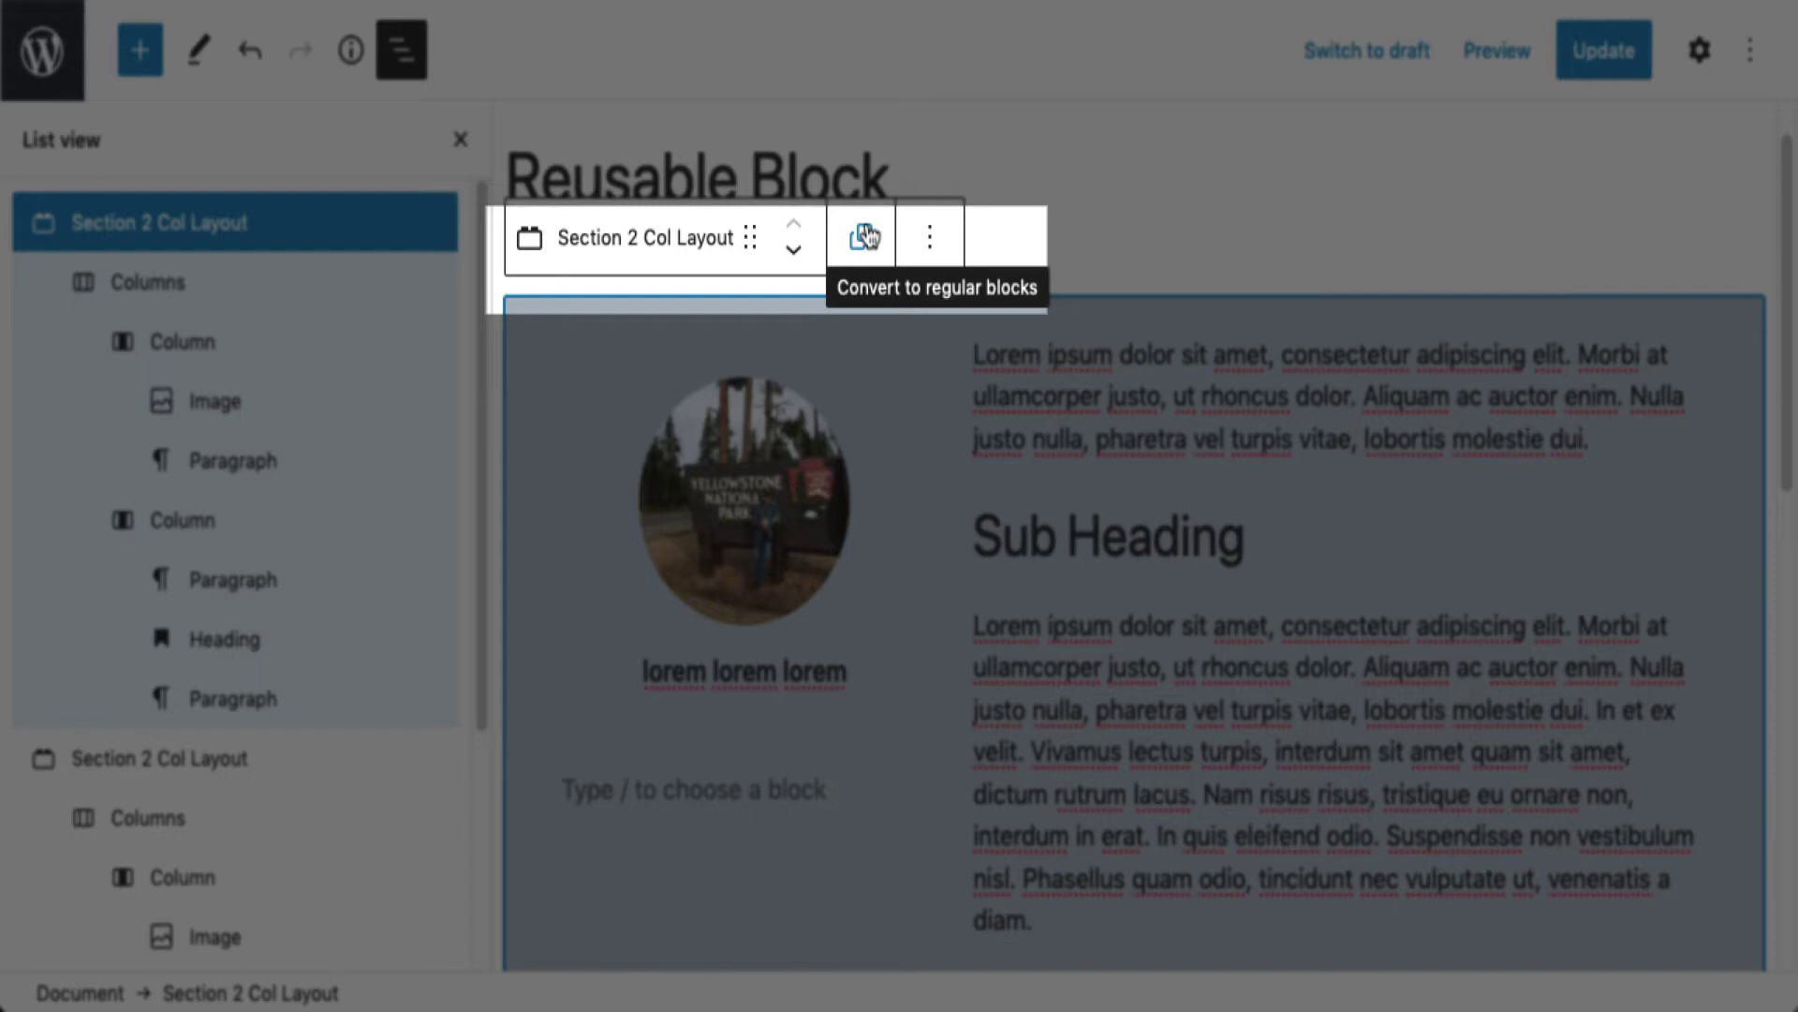
pyautogui.click(862, 238)
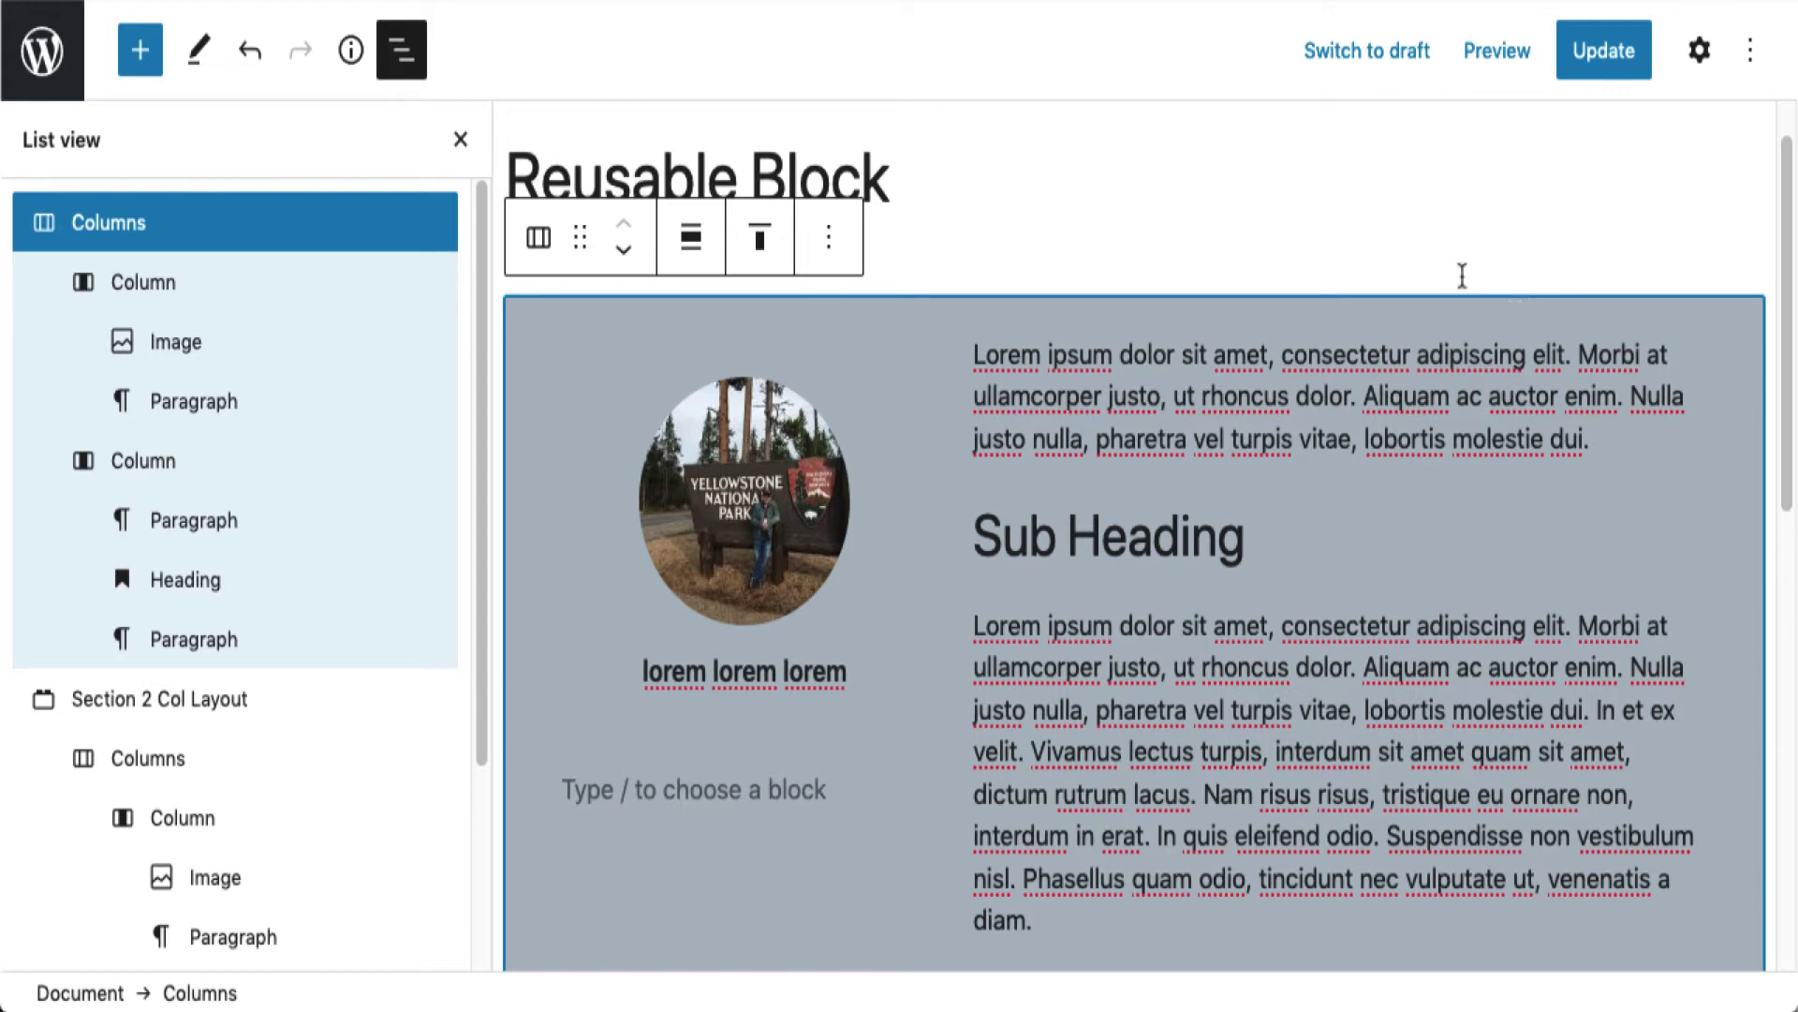
pyautogui.click(401, 54)
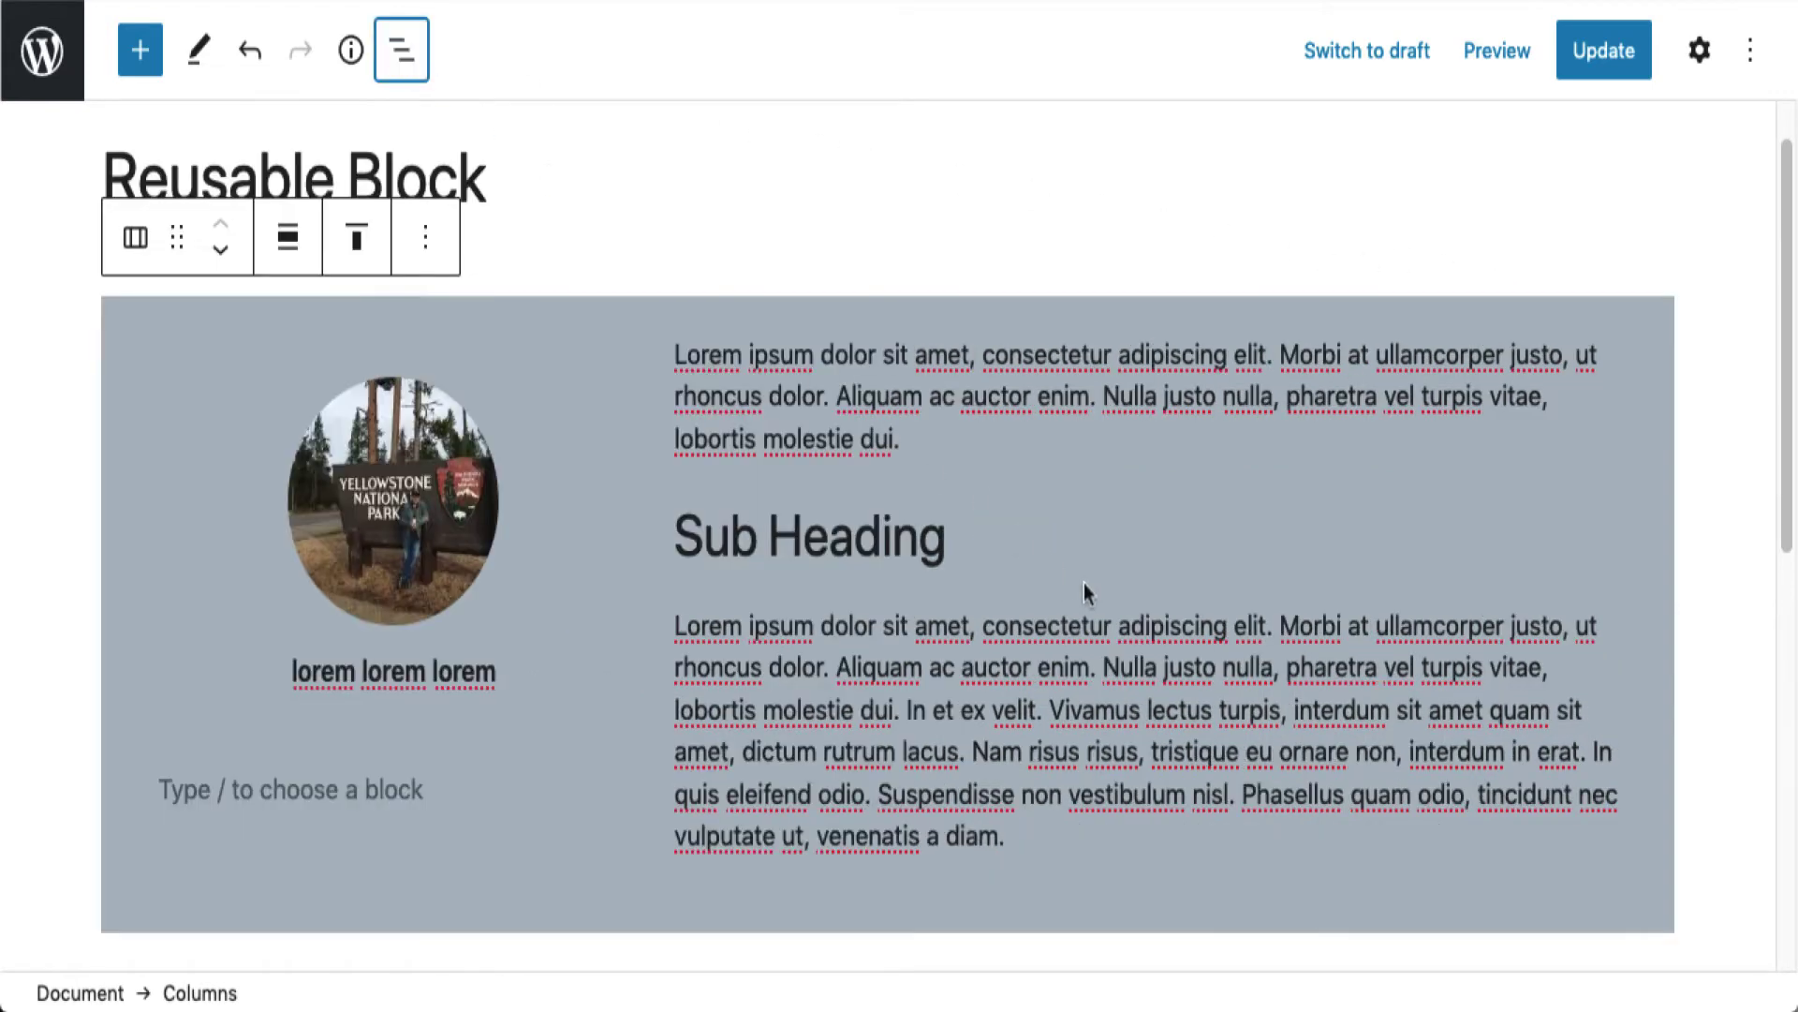
# Enter "This is different." in the empty paragraph below the image in the first section and compare it with the second section.
pyautogui.scroll(-2, 1083, 582)
pyautogui.scroll(-3, 1084, 582)
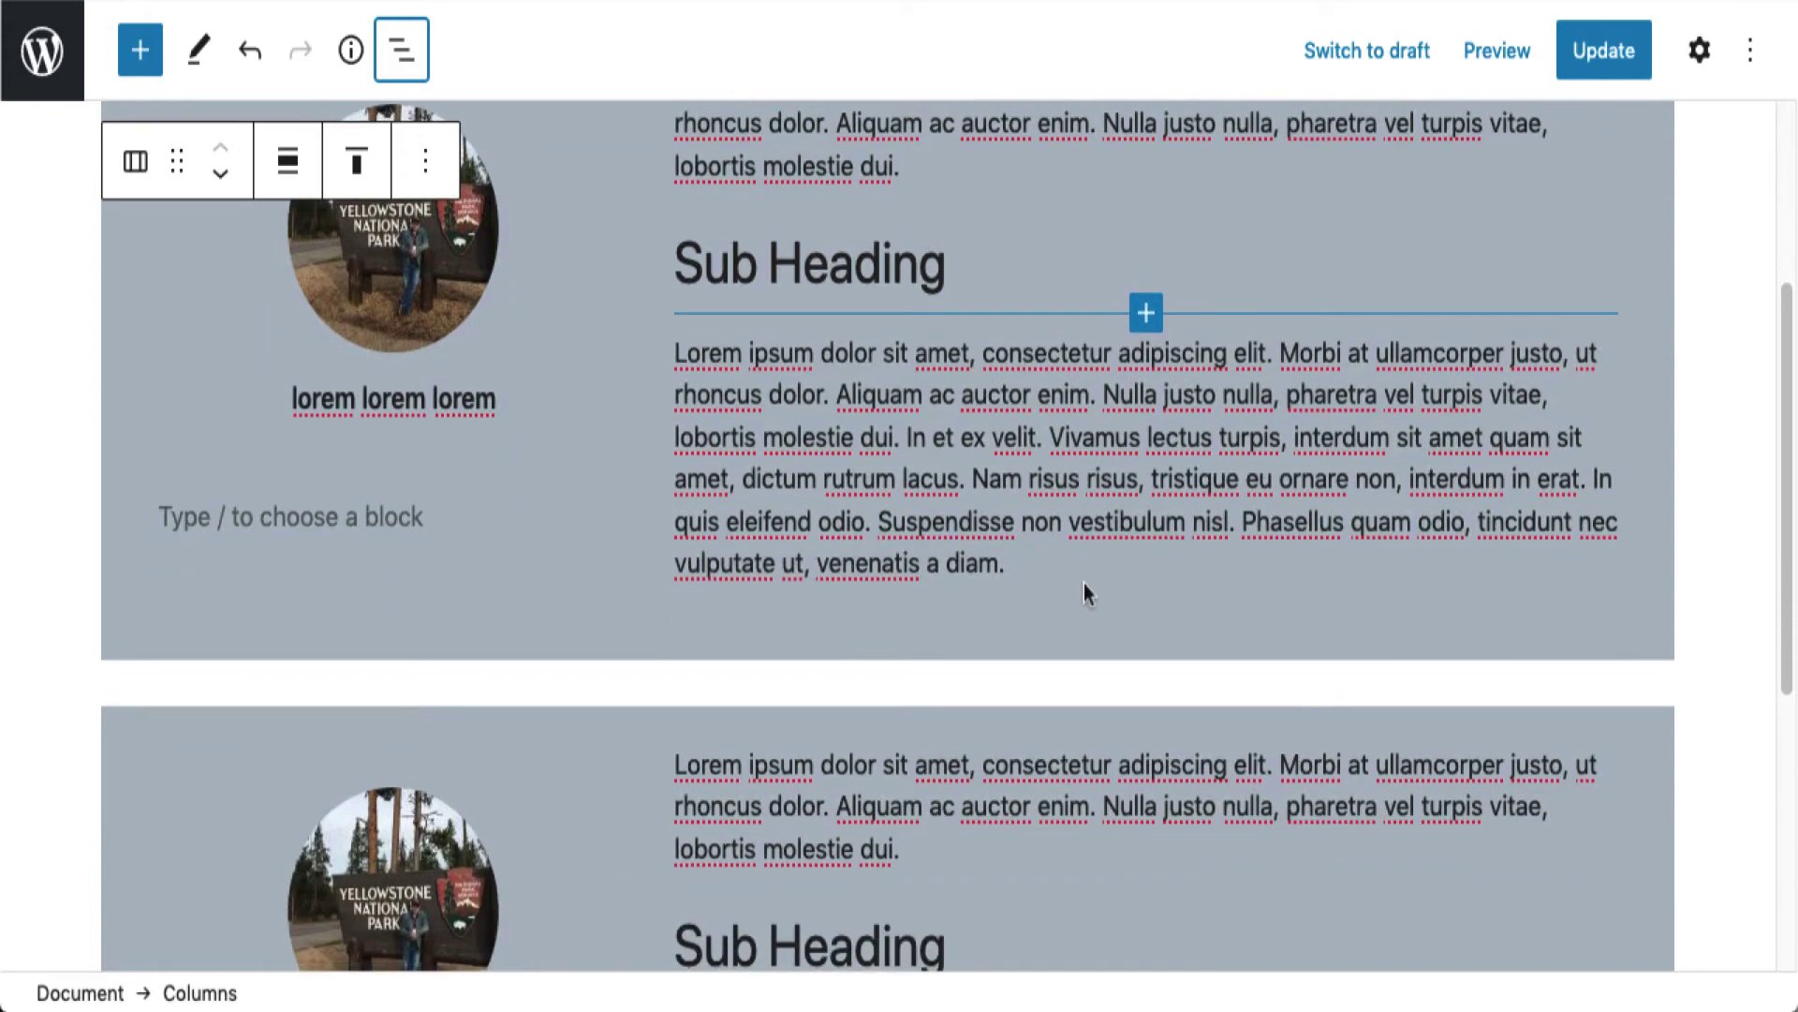
pyautogui.scroll(4, 1085, 582)
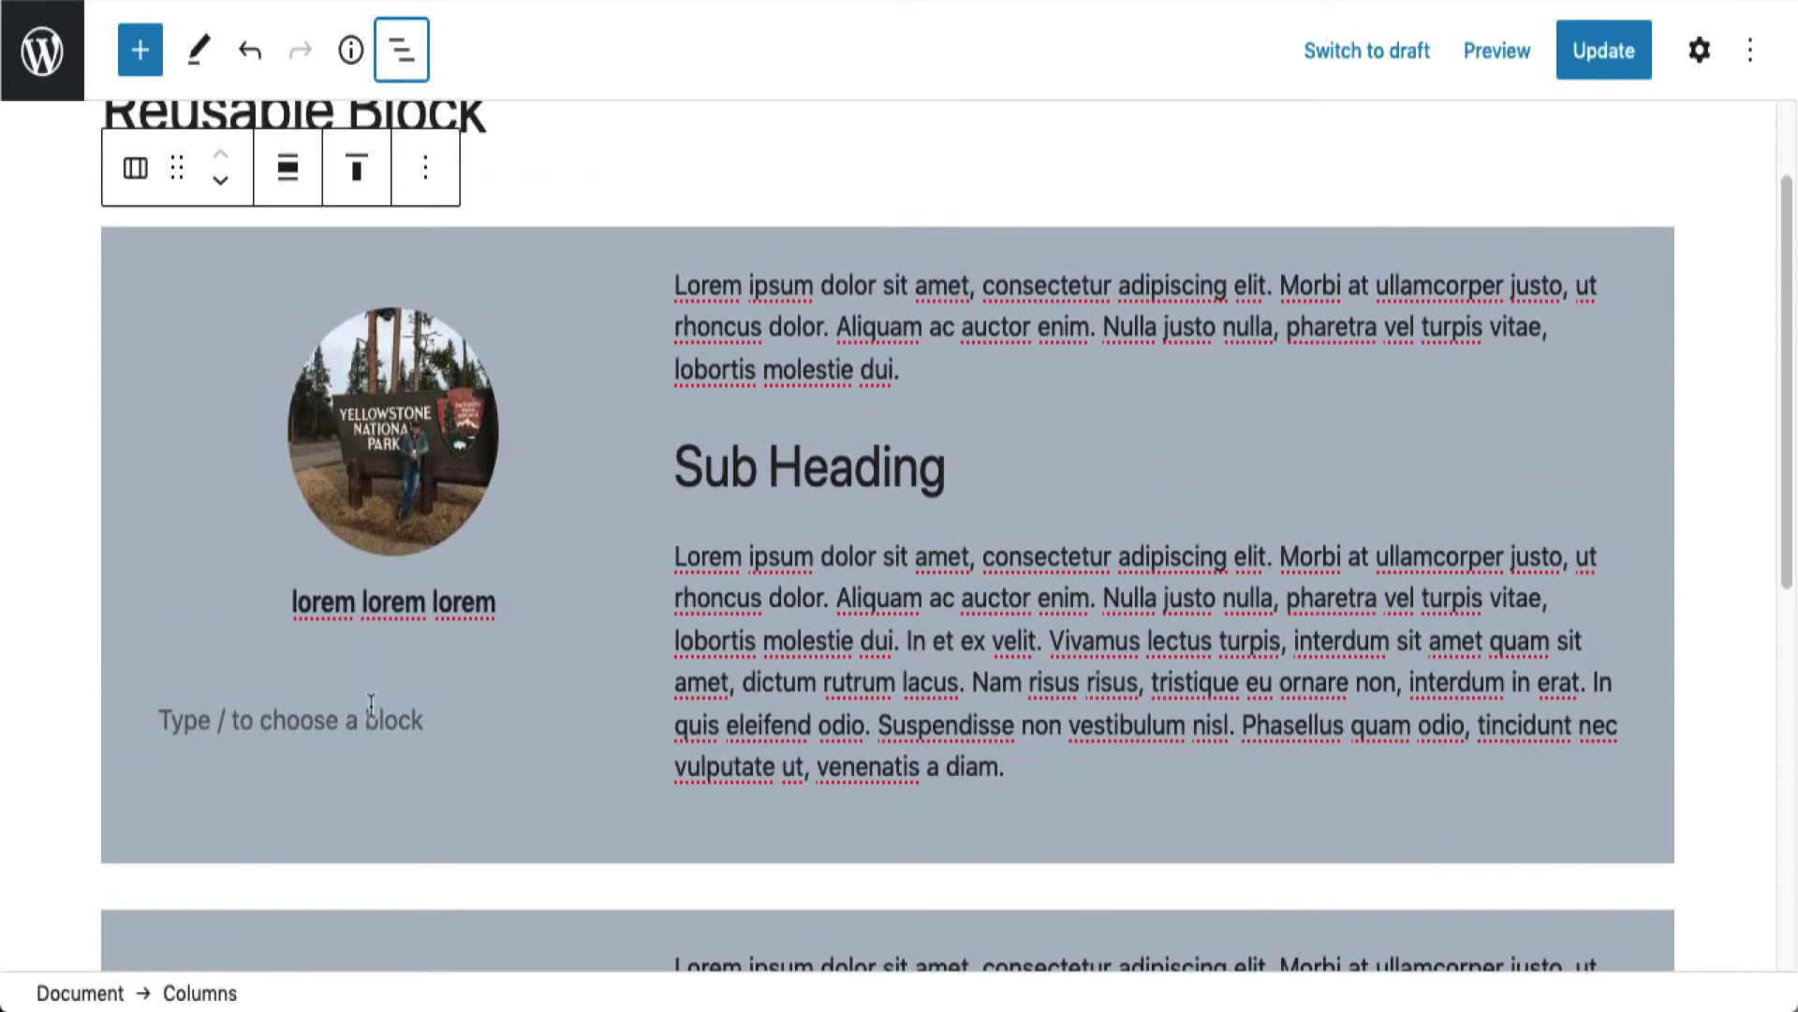
pyautogui.click(293, 719)
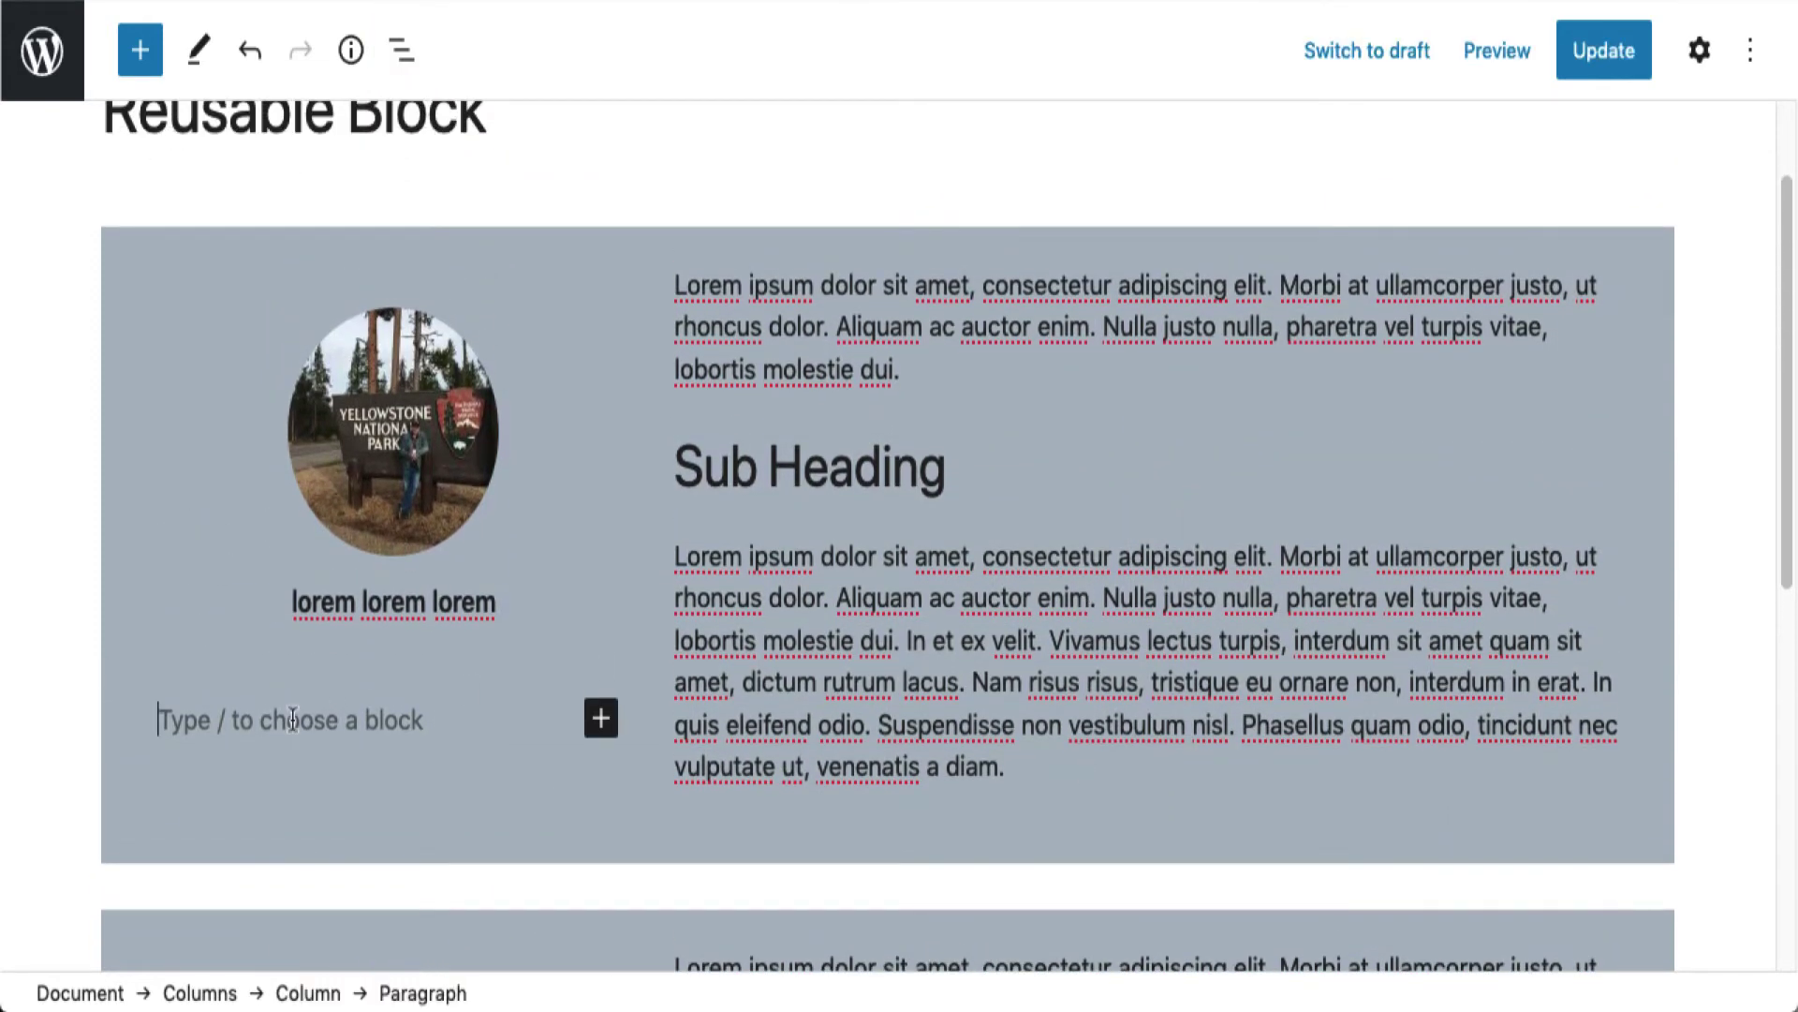
pyautogui.write('T')
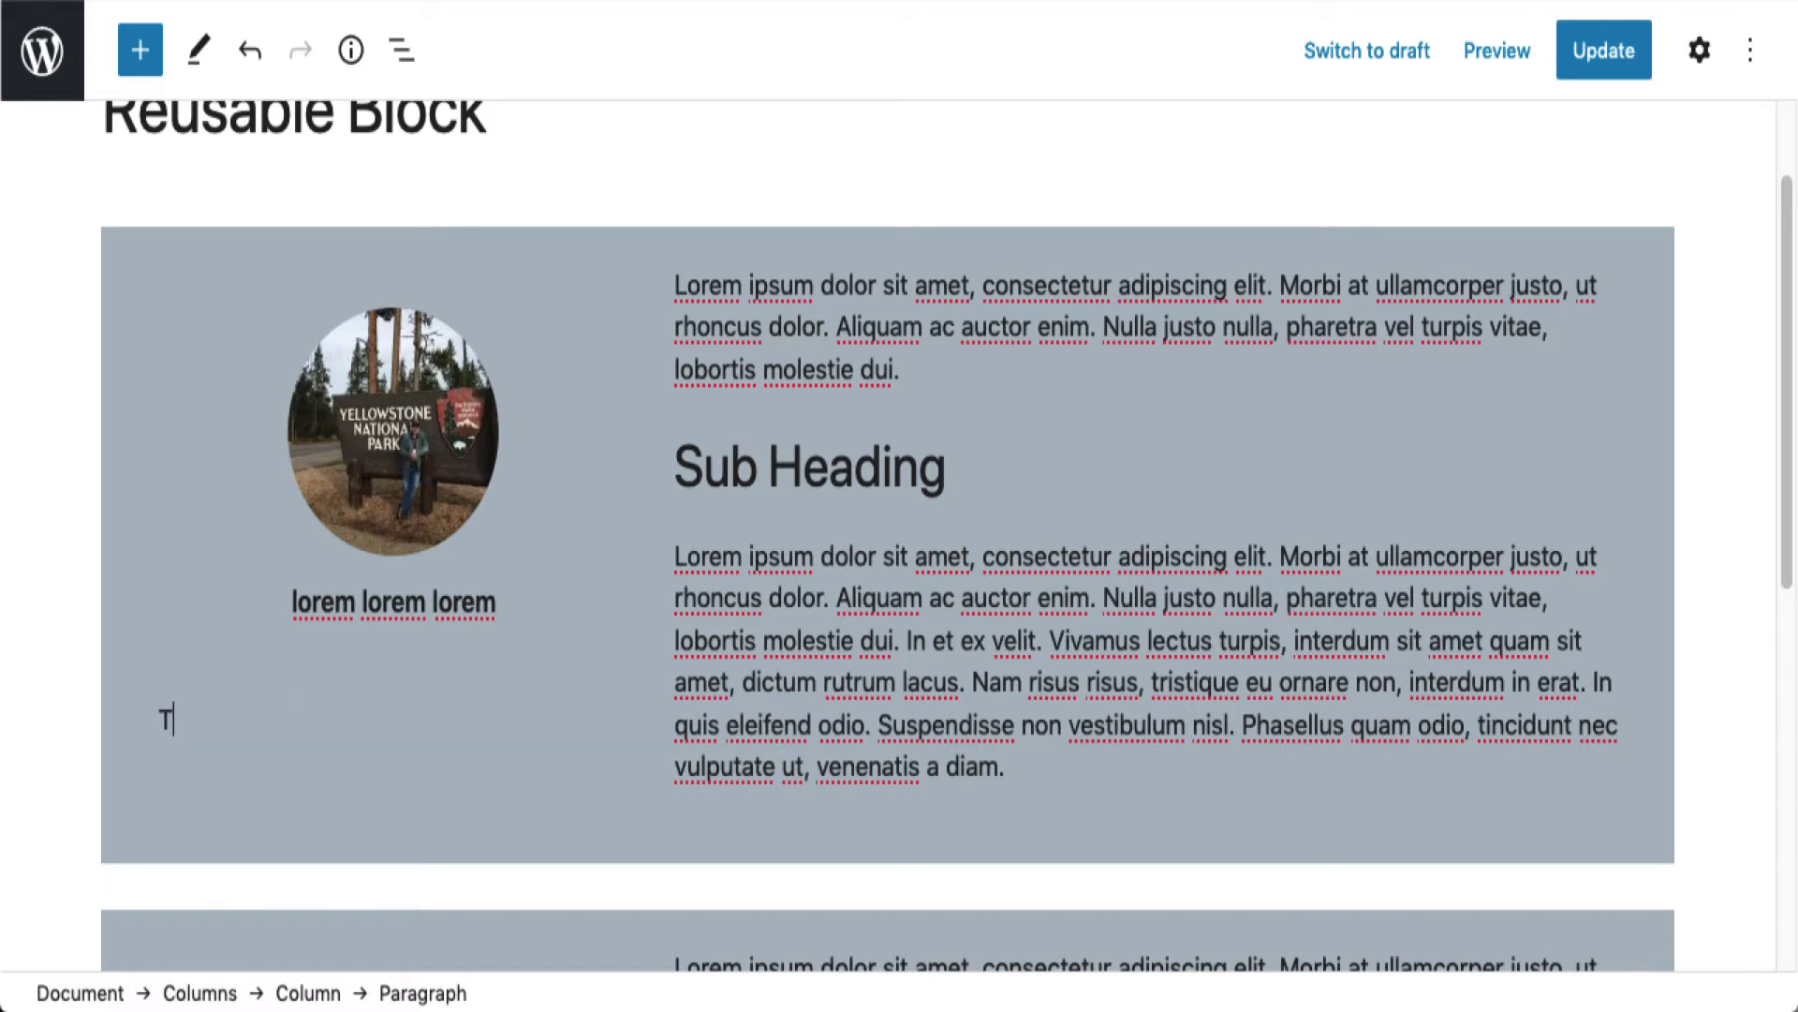
pyautogui.write('his is different.')
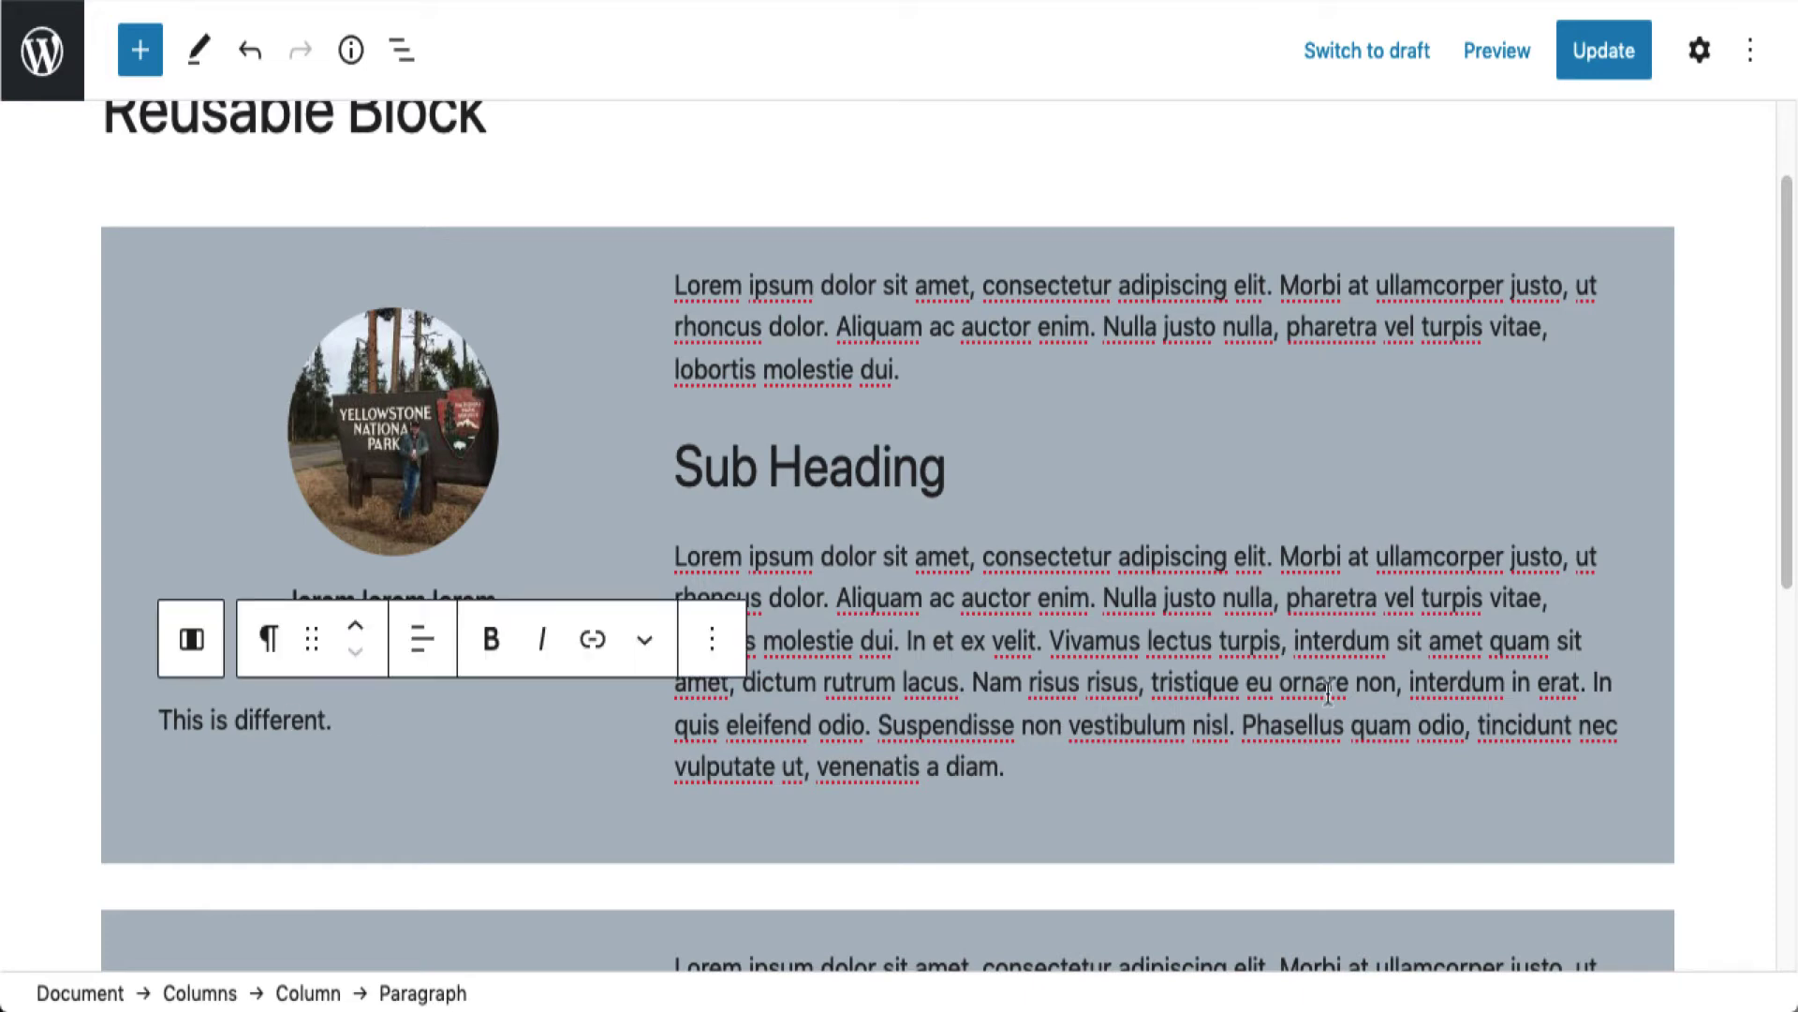
pyautogui.scroll(-7, 1328, 691)
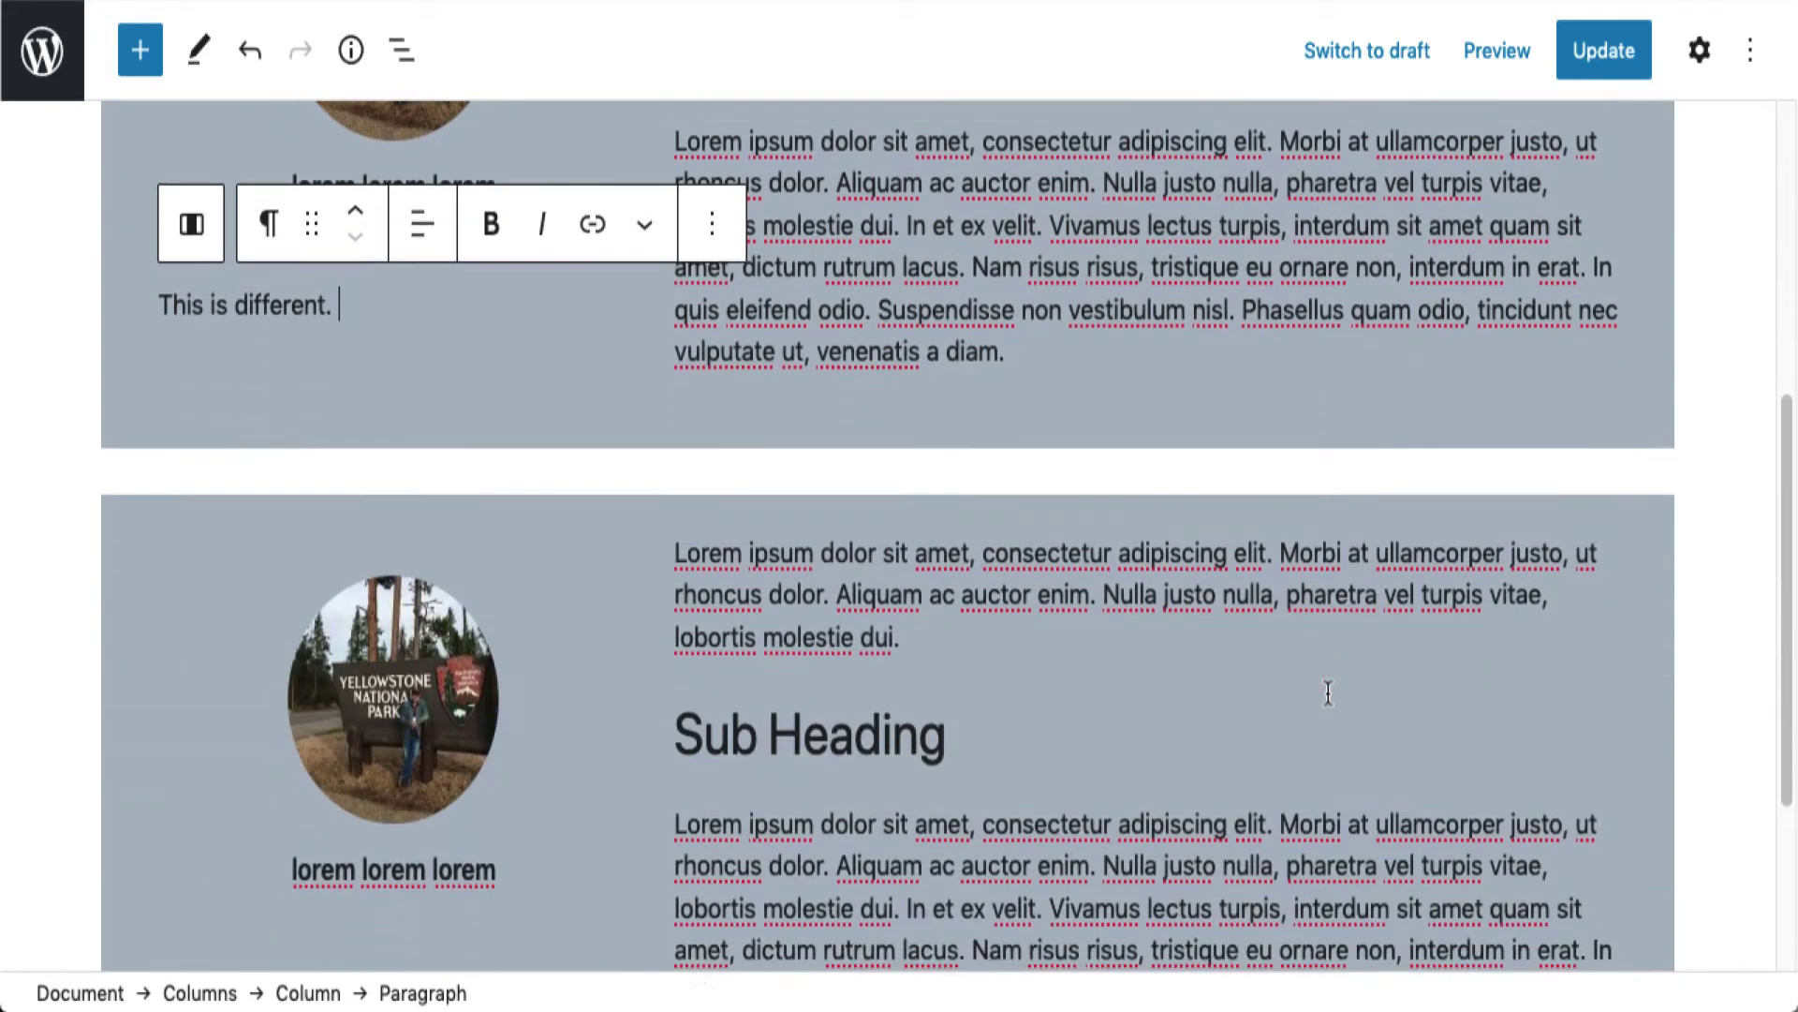
pyautogui.scroll(-1, 1328, 691)
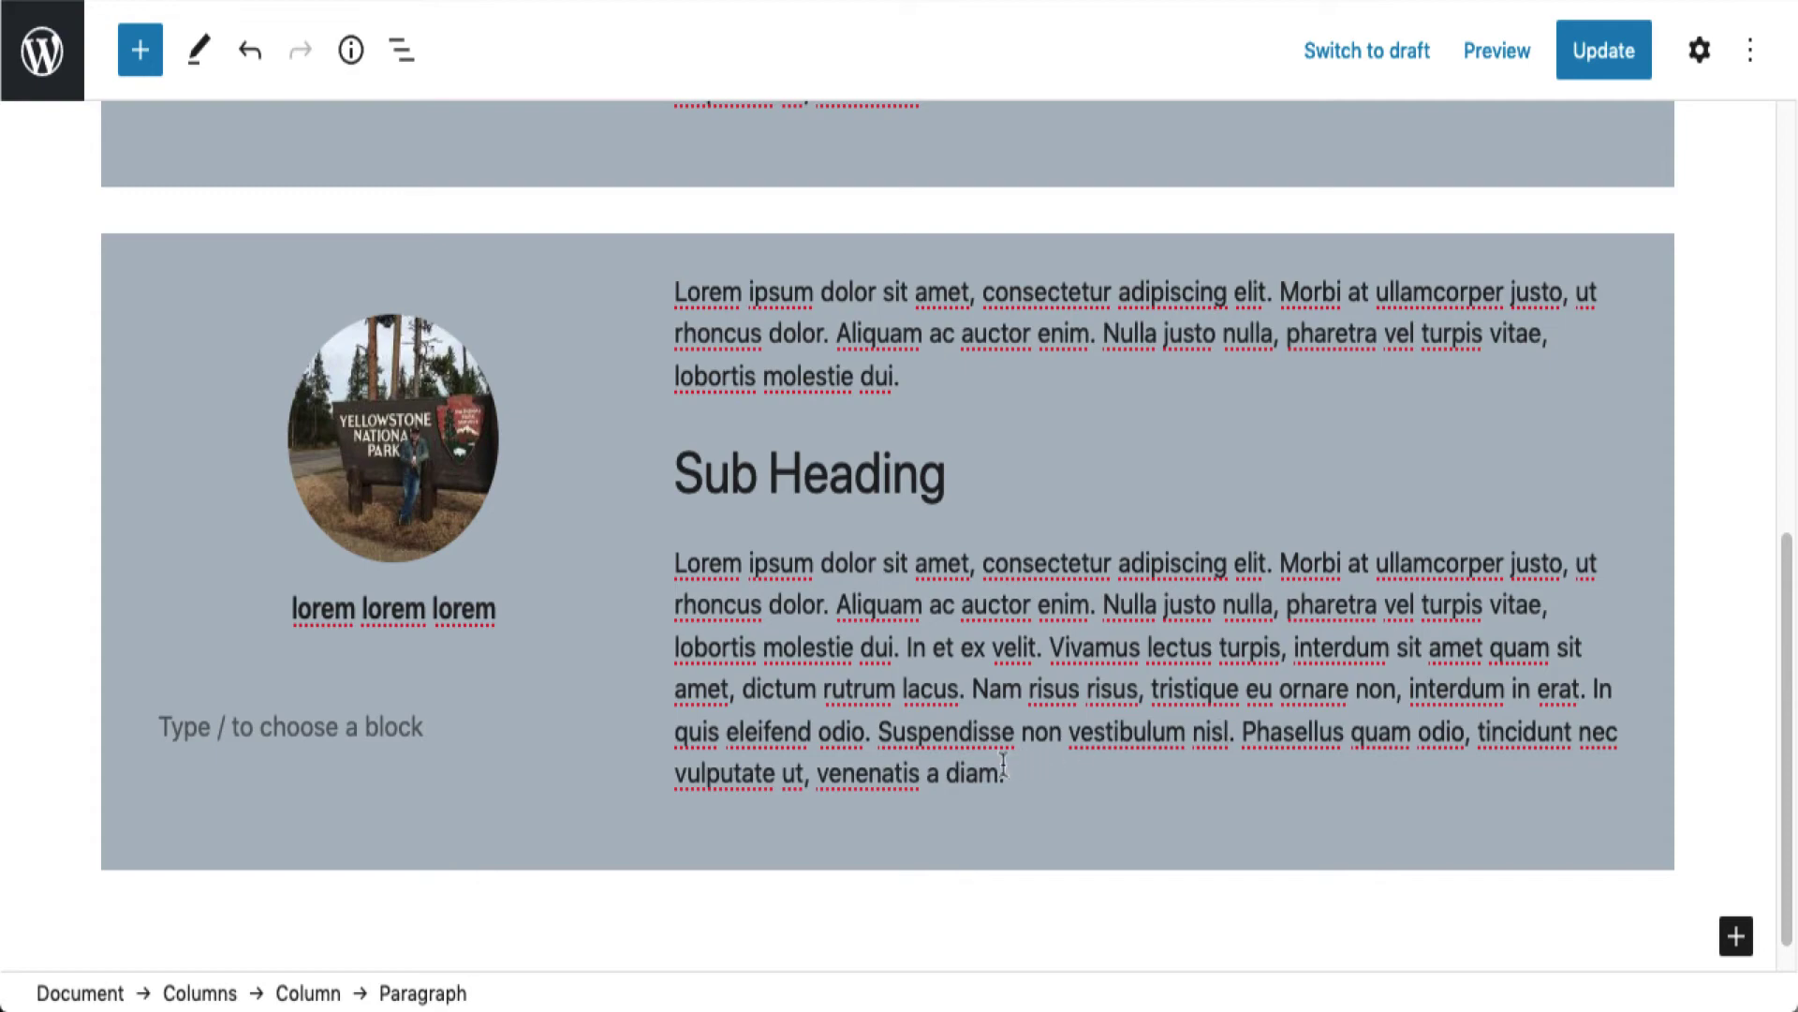
pyautogui.scroll(8, 995, 768)
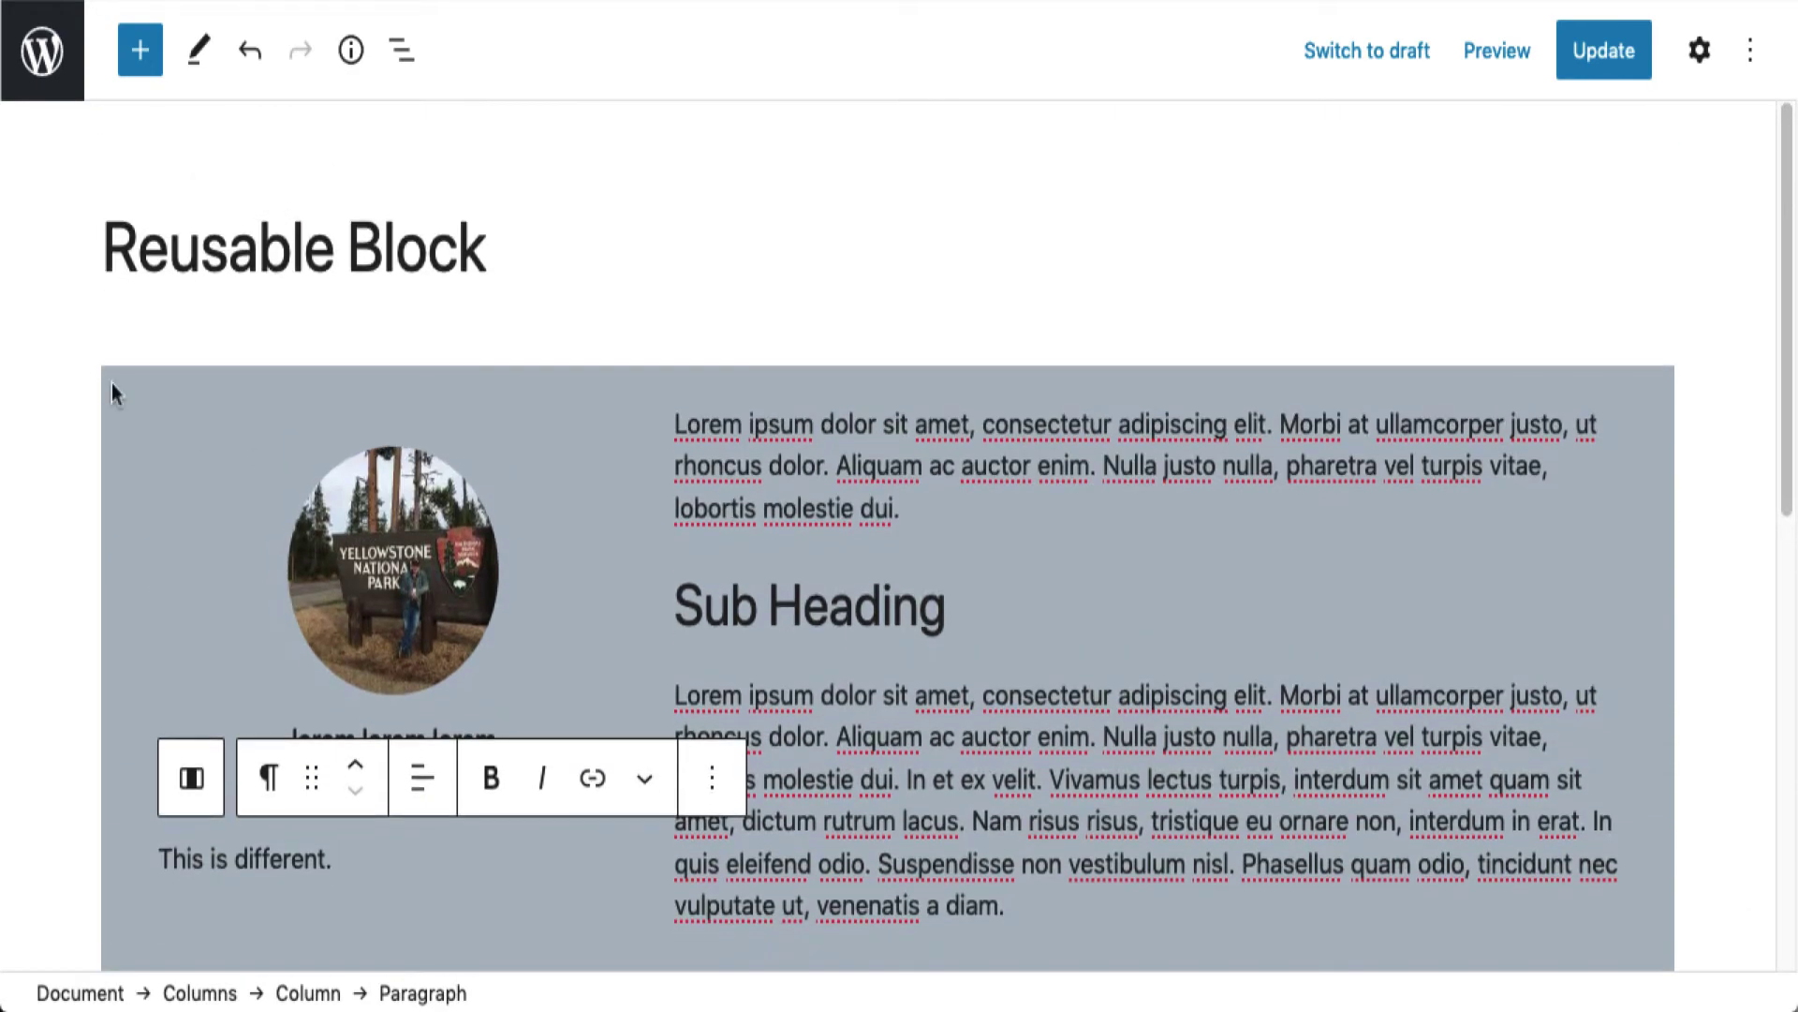
# Set the background color of the first section's Columns block to the solid light green swatch.
pyautogui.click(111, 386)
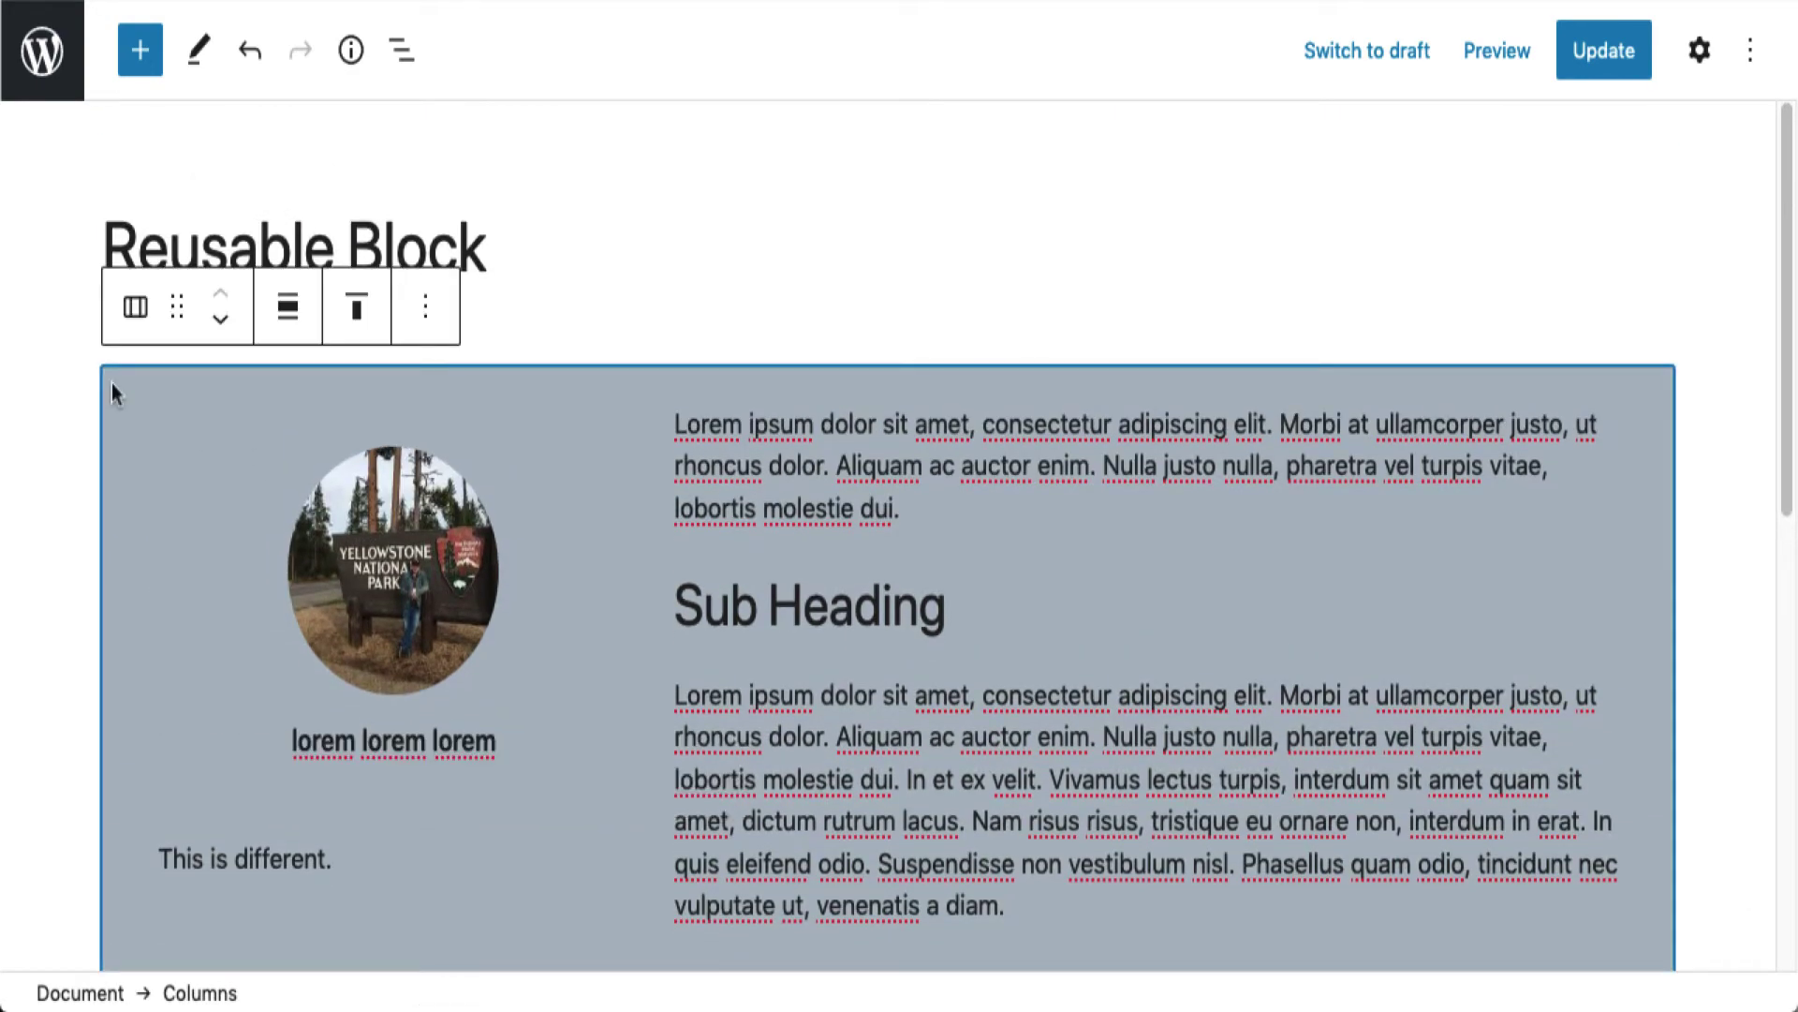
pyautogui.click(136, 310)
pyautogui.click(574, 286)
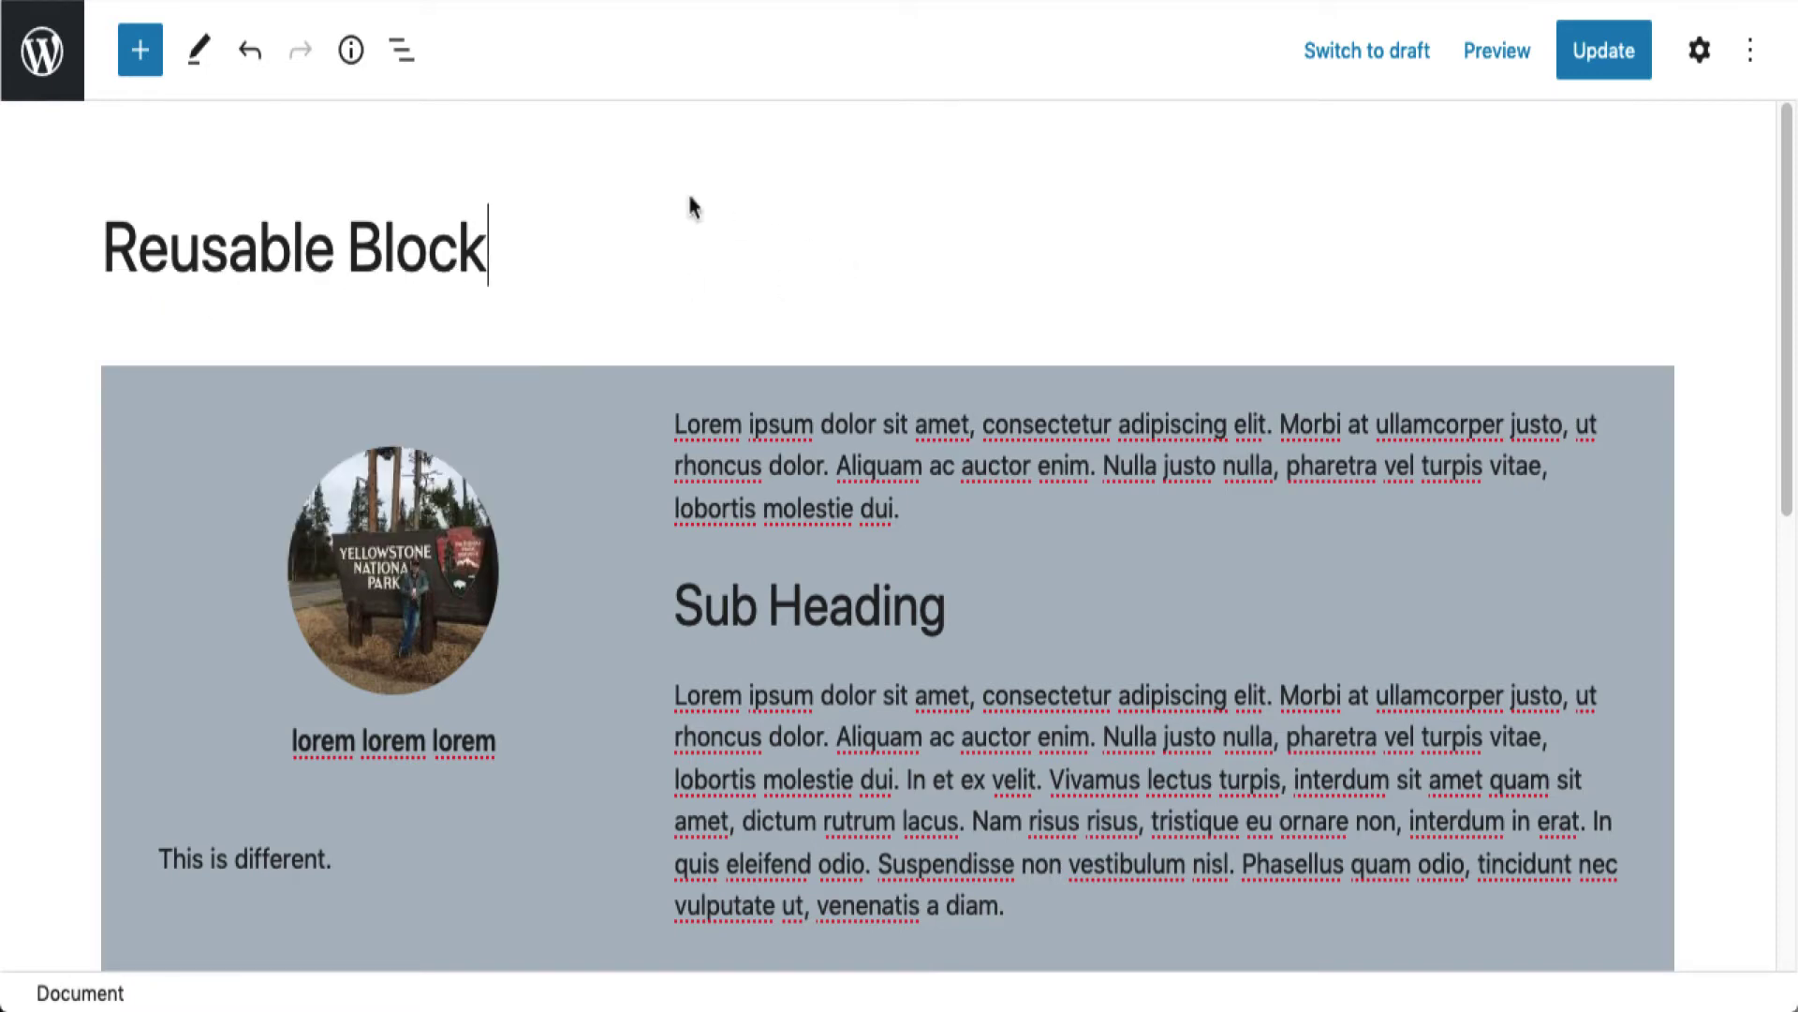
pyautogui.click(403, 51)
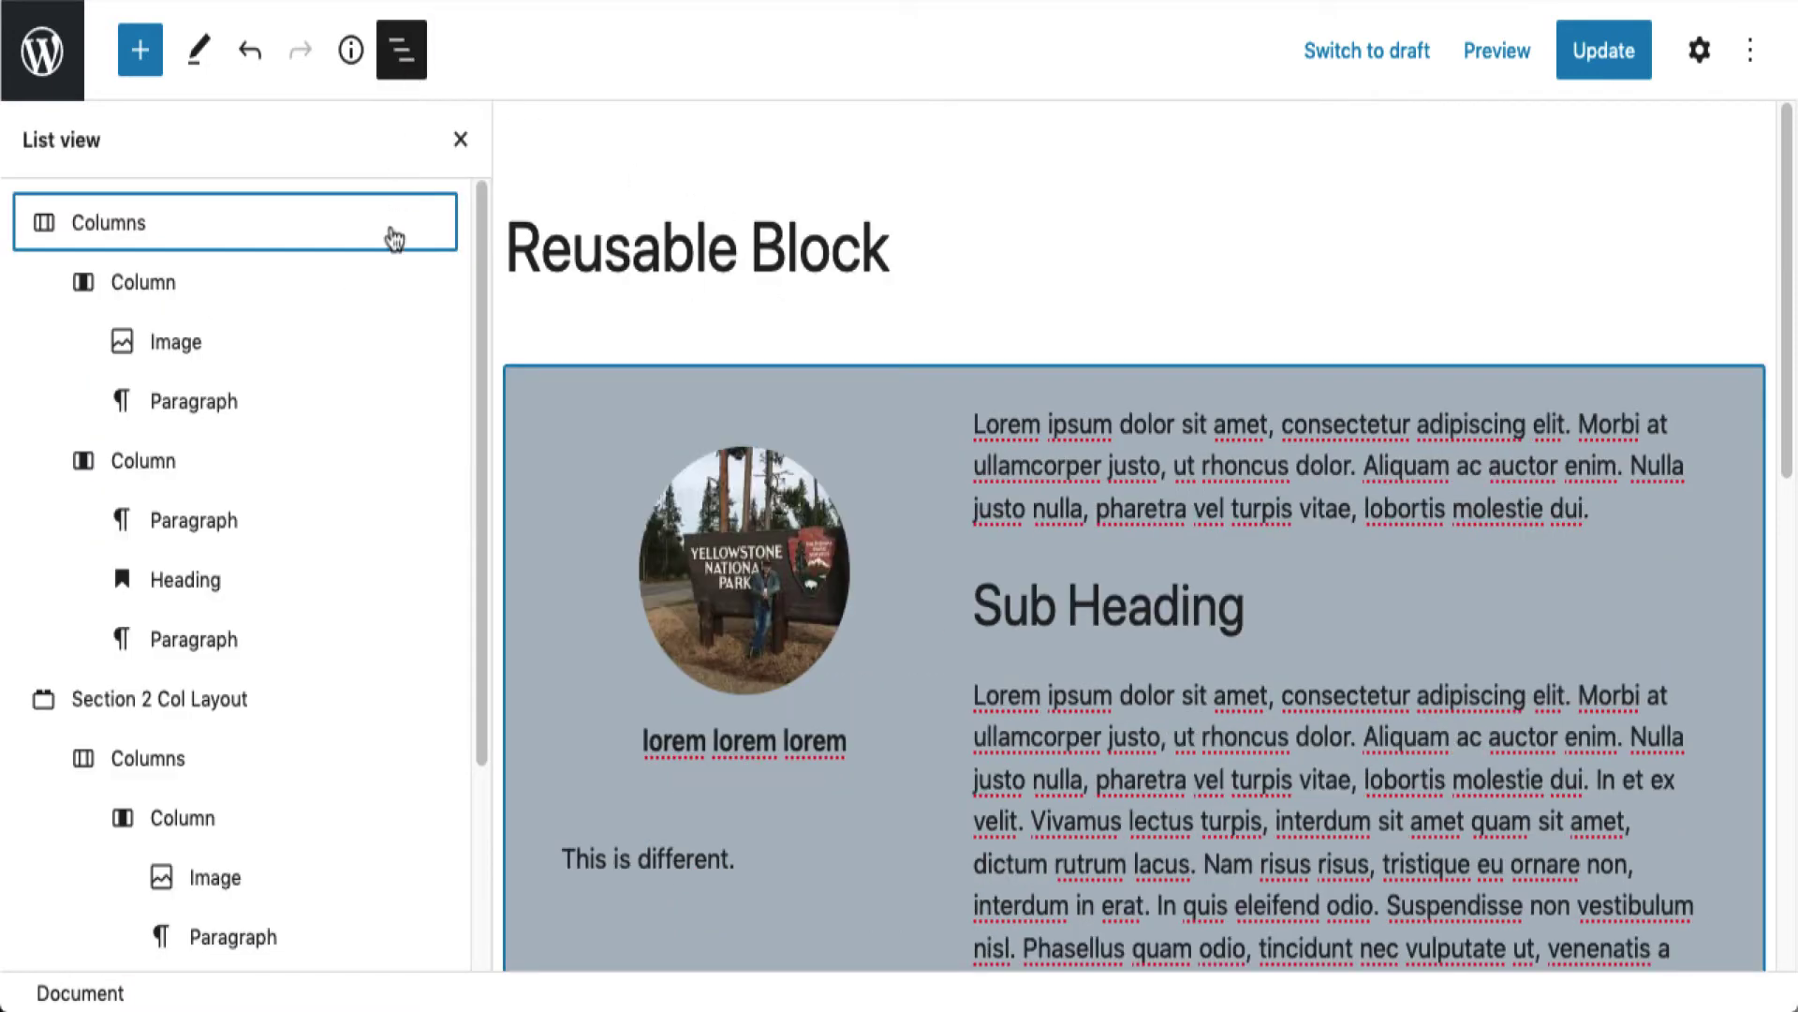
pyautogui.click(389, 221)
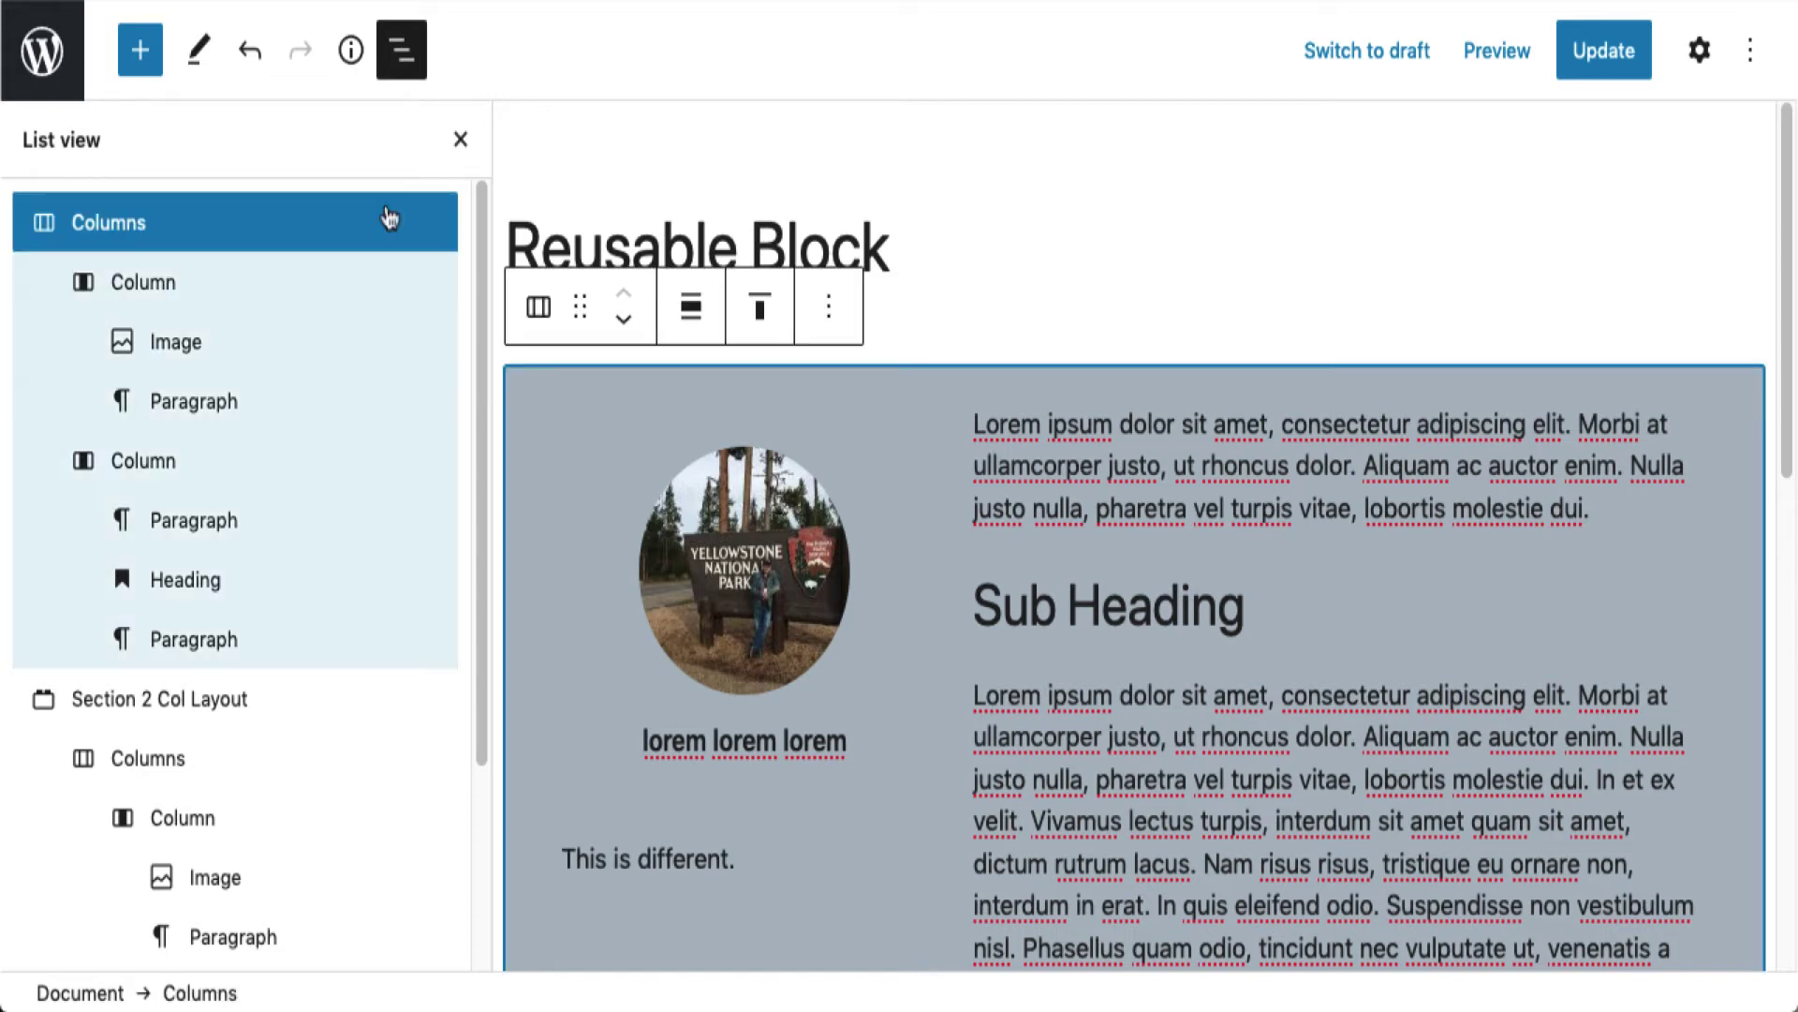
pyautogui.click(1703, 62)
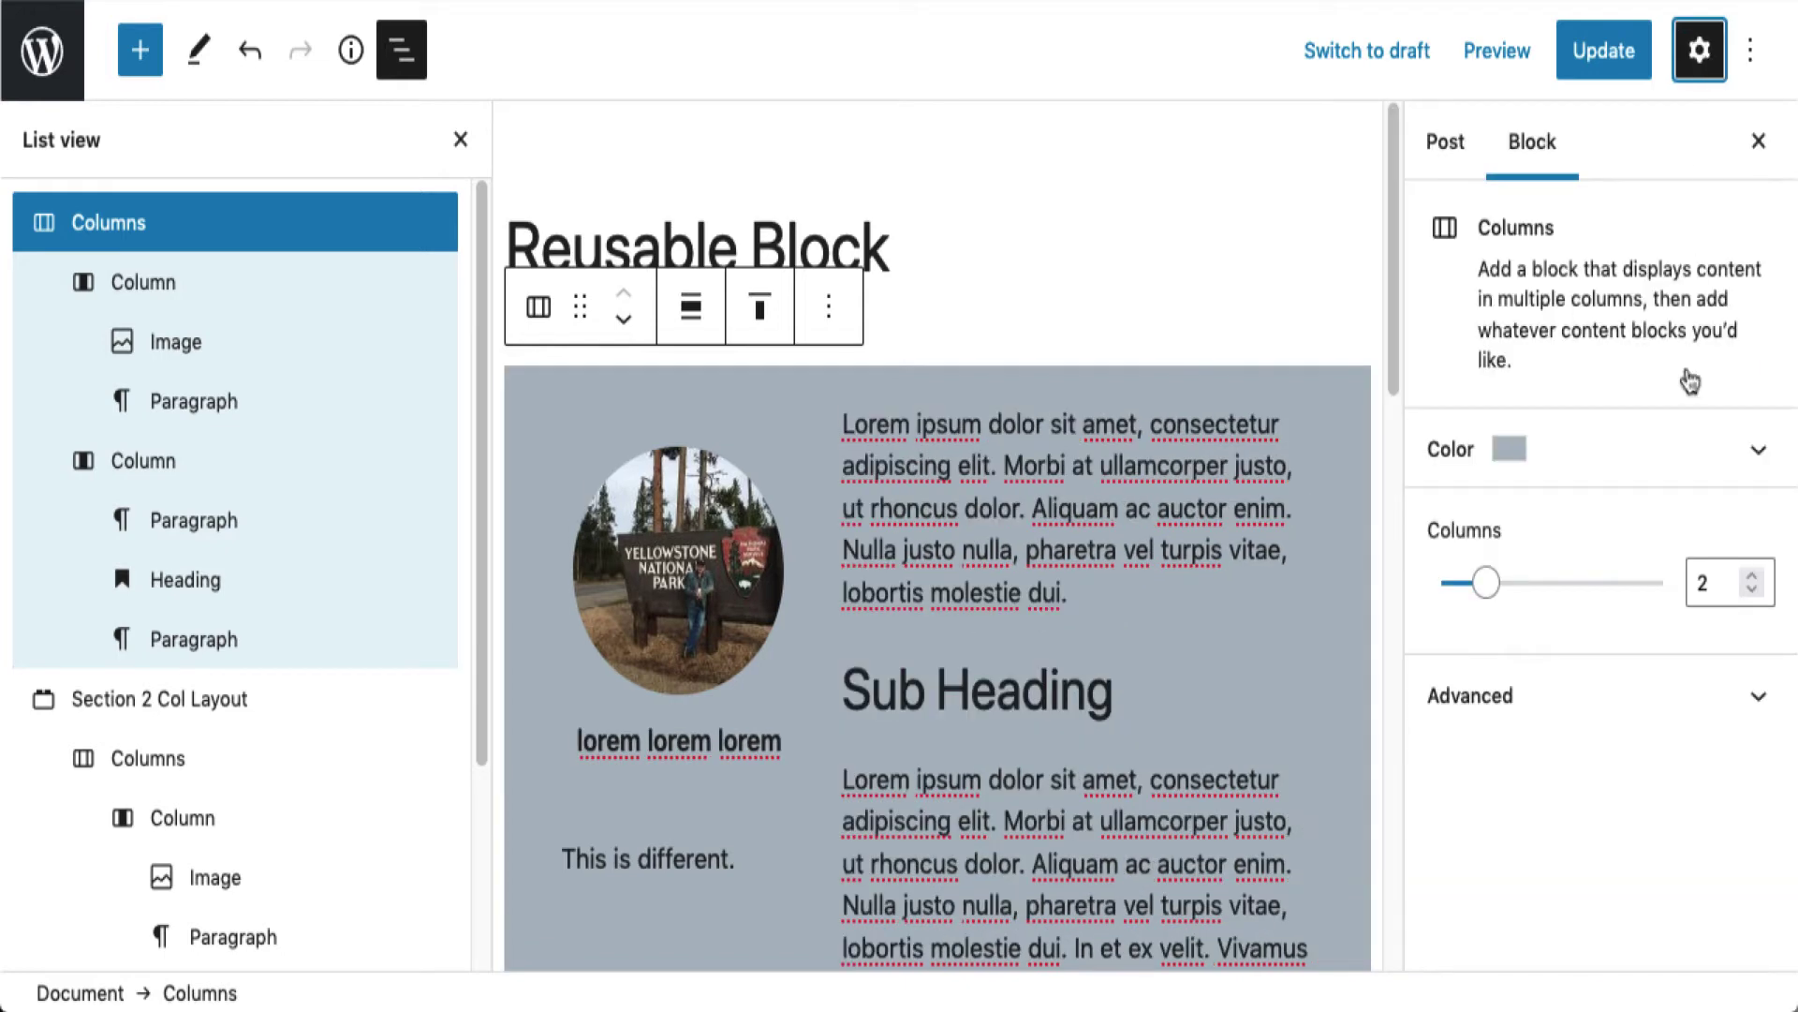
pyautogui.click(1683, 469)
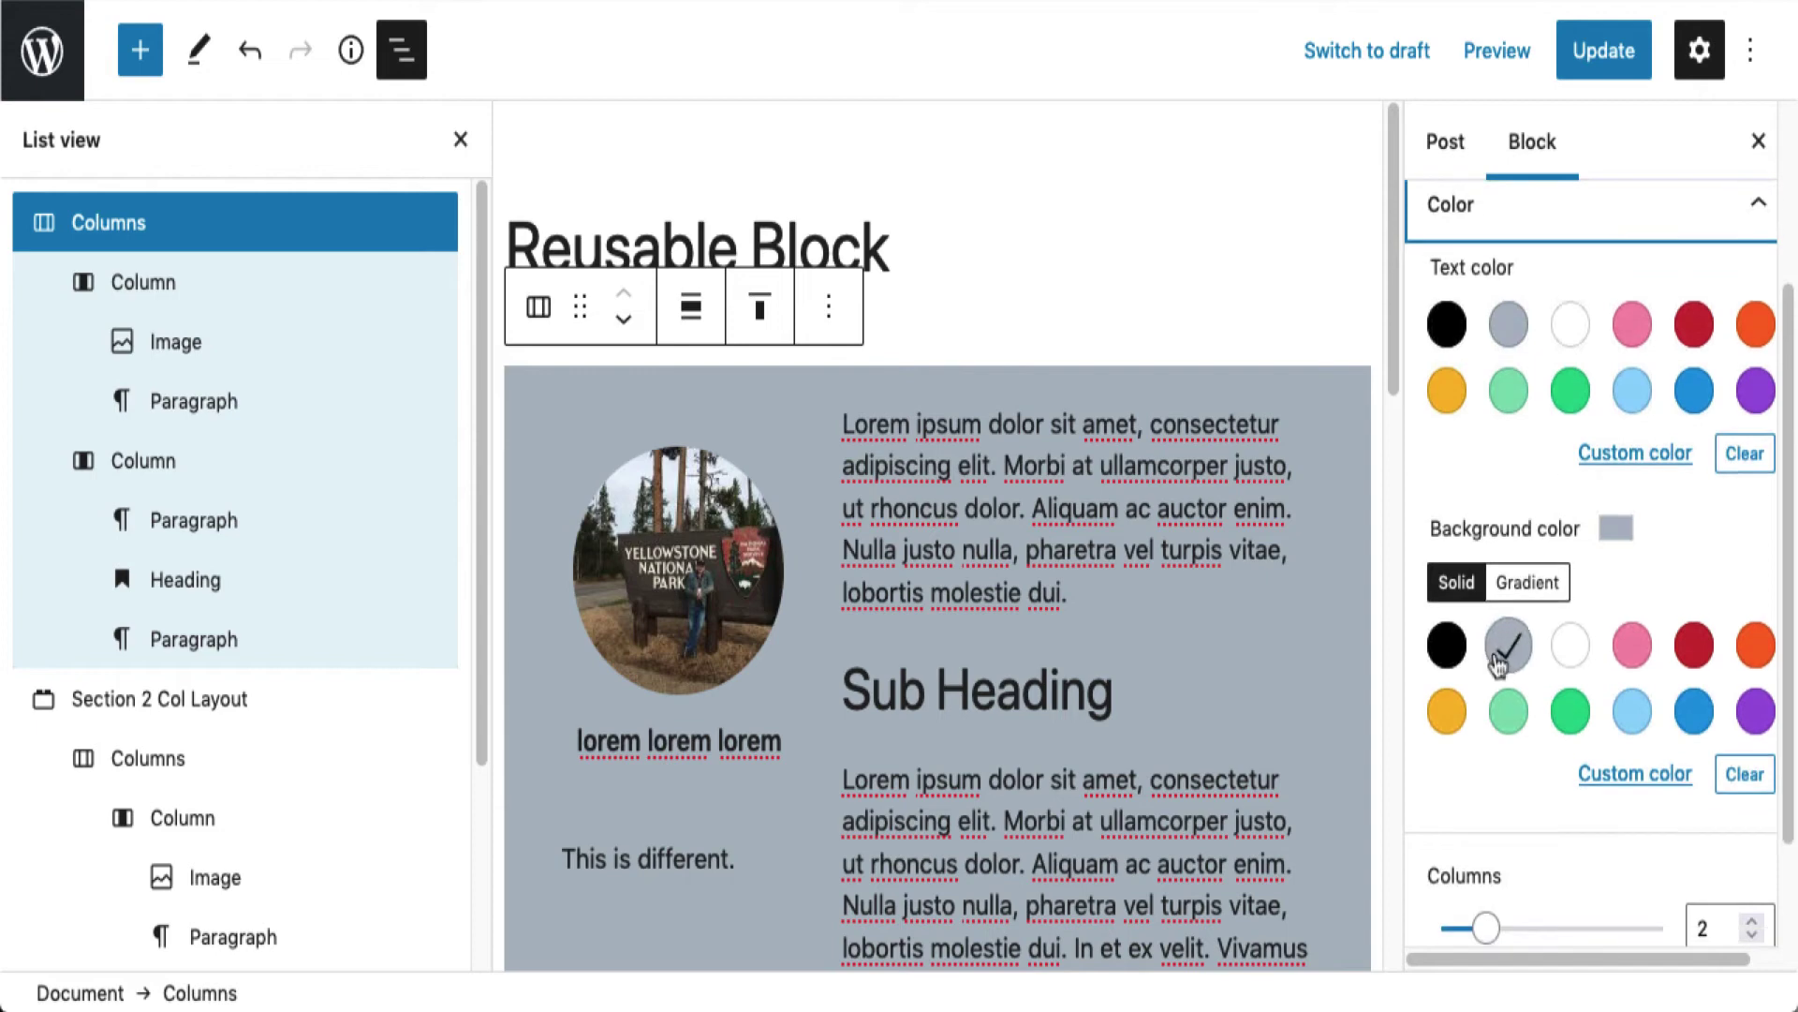
pyautogui.click(1499, 712)
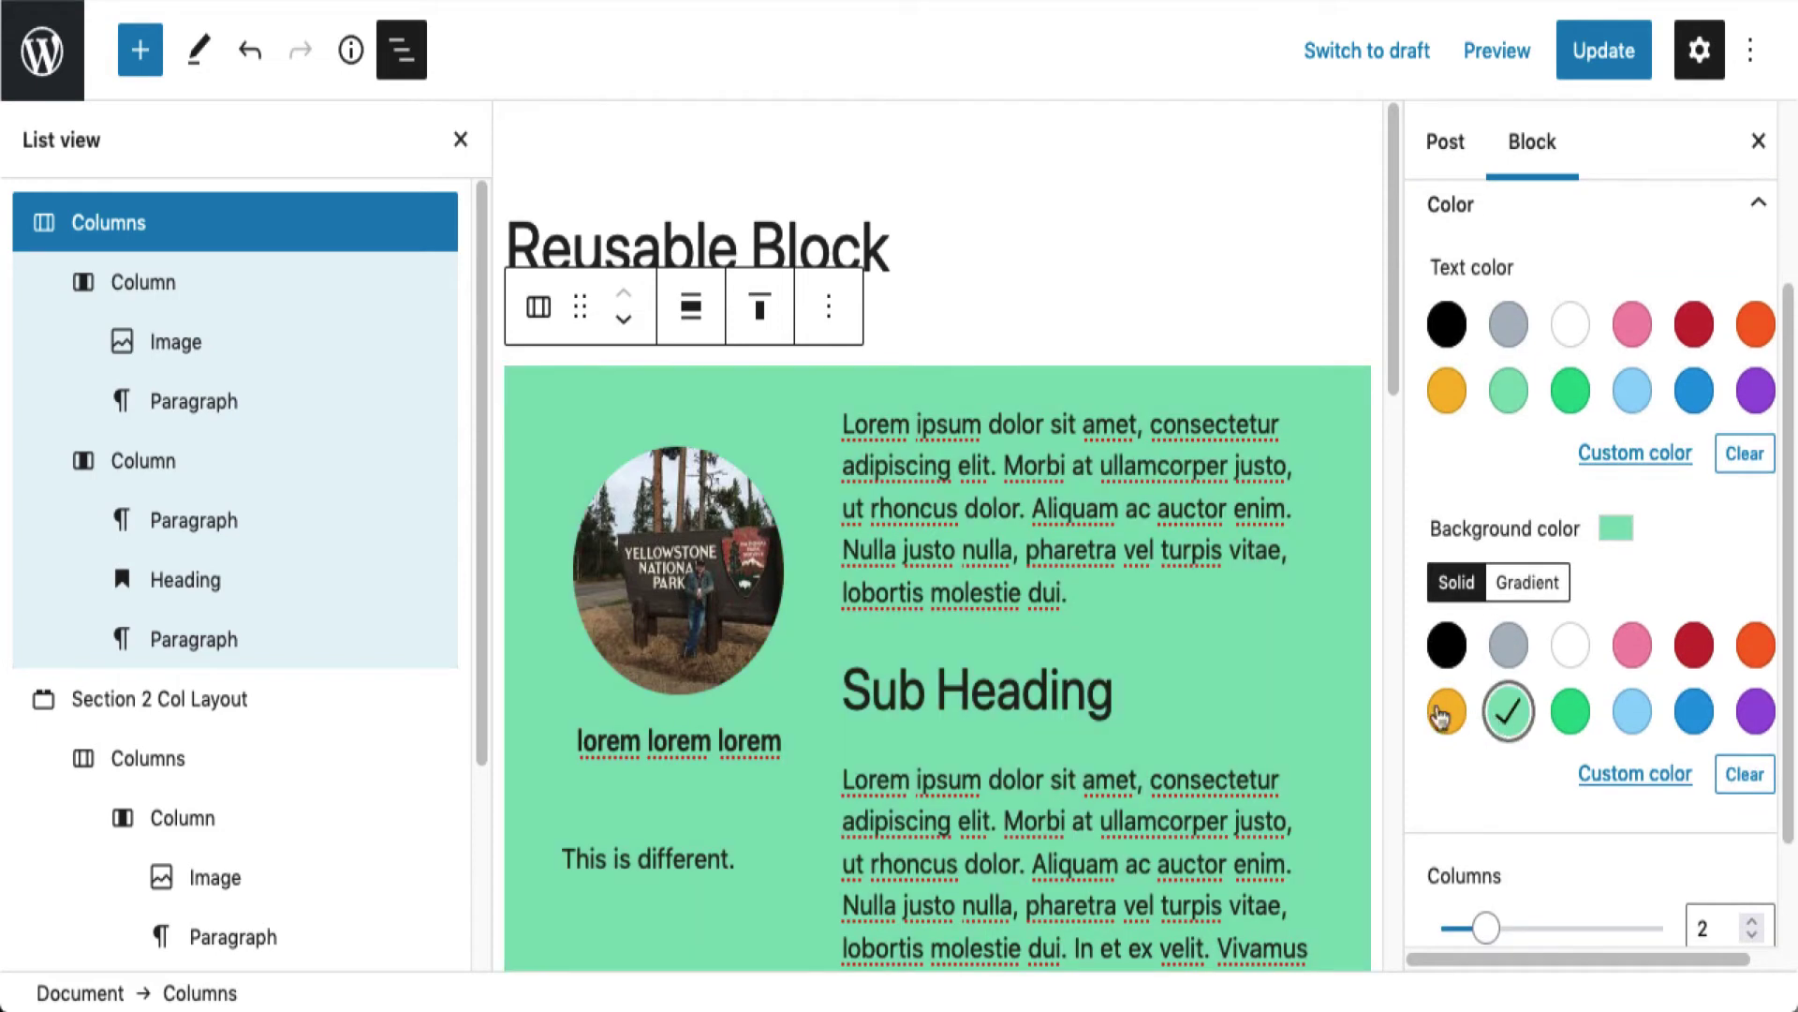
# Compare the background and text of the converted first section with the reusable "Section 2 Col Layout" section below it.
pyautogui.scroll(-3, 1358, 693)
pyautogui.scroll(-8, 1358, 693)
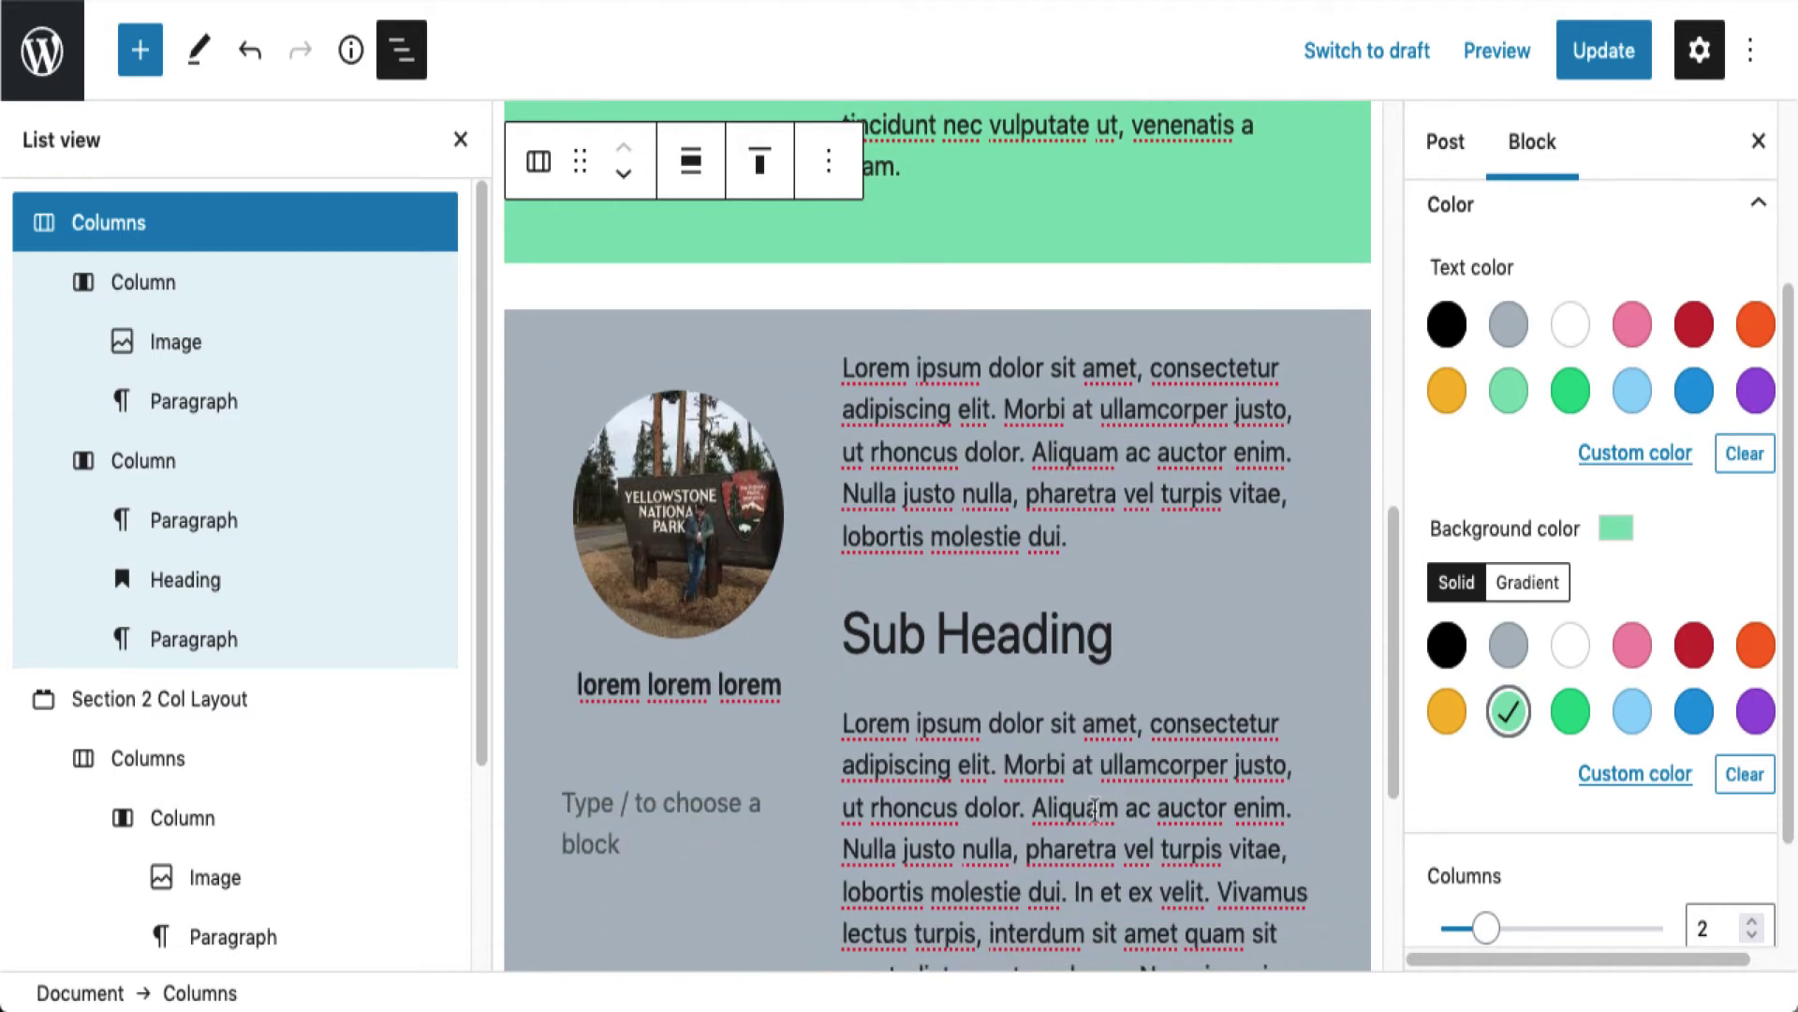
pyautogui.scroll(5, 1094, 809)
pyautogui.scroll(-5, 1094, 809)
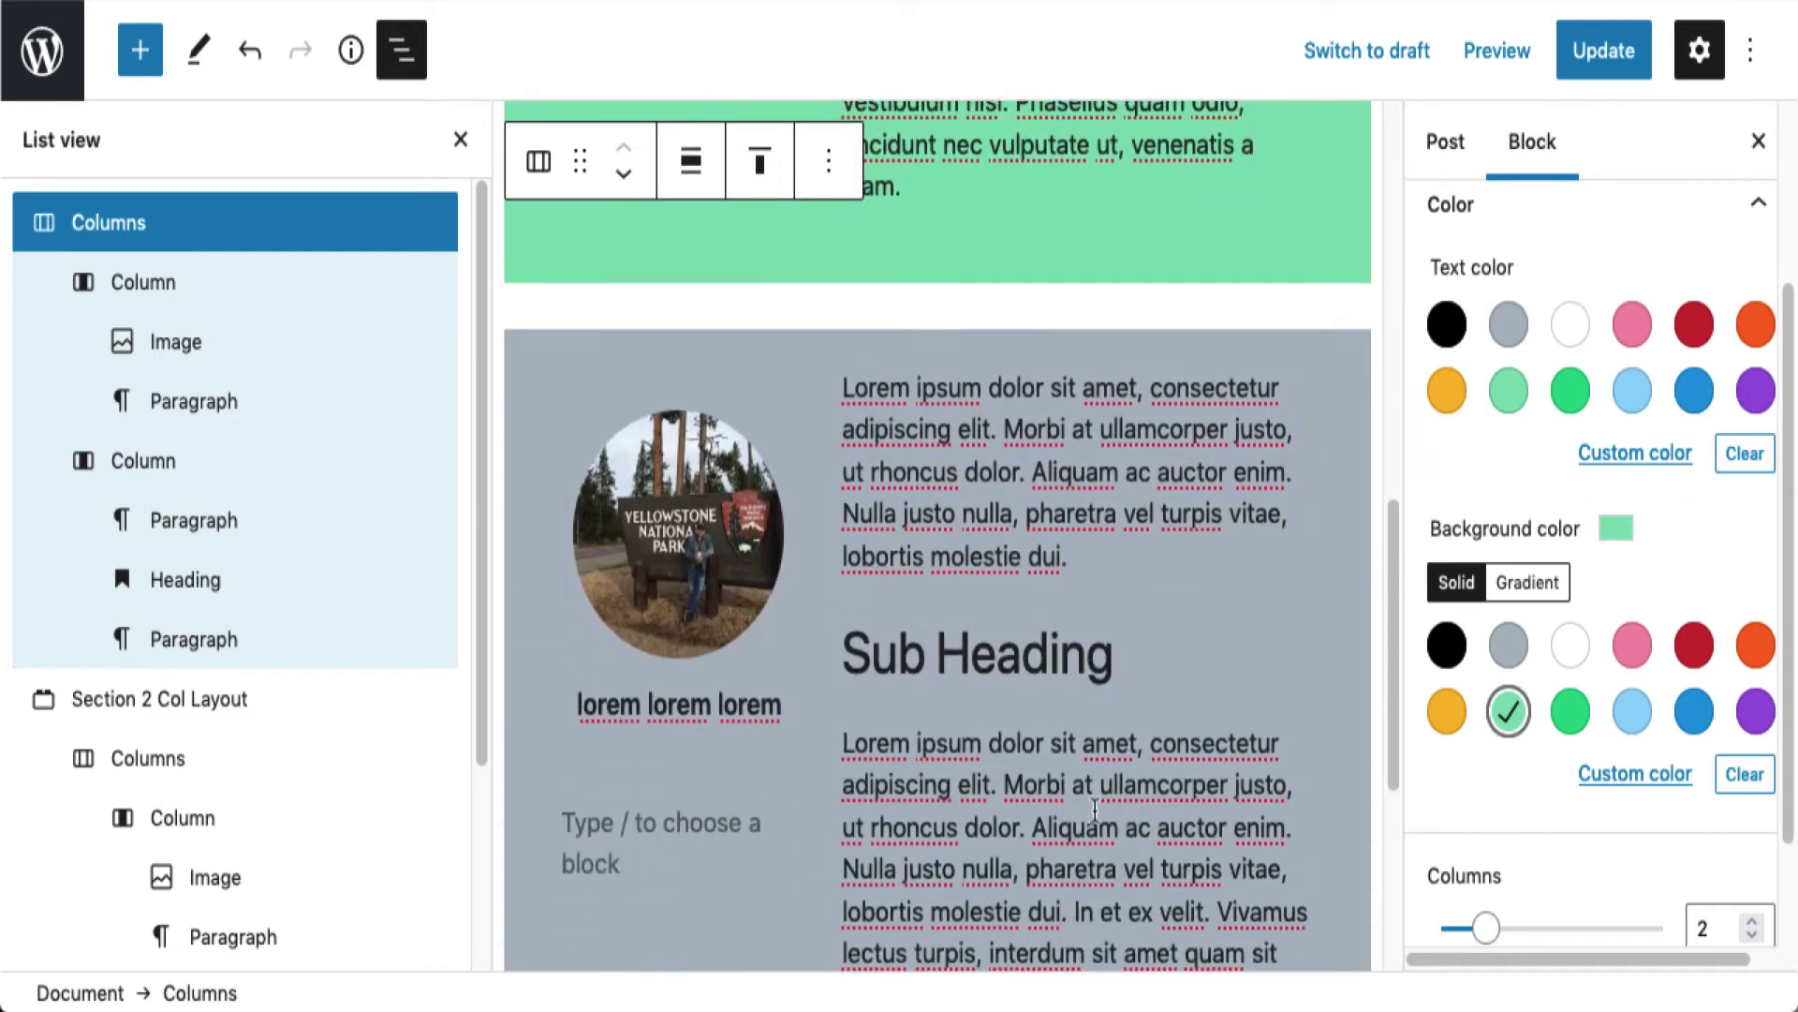
pyautogui.scroll(-4, 1094, 809)
pyautogui.scroll(1, 1094, 809)
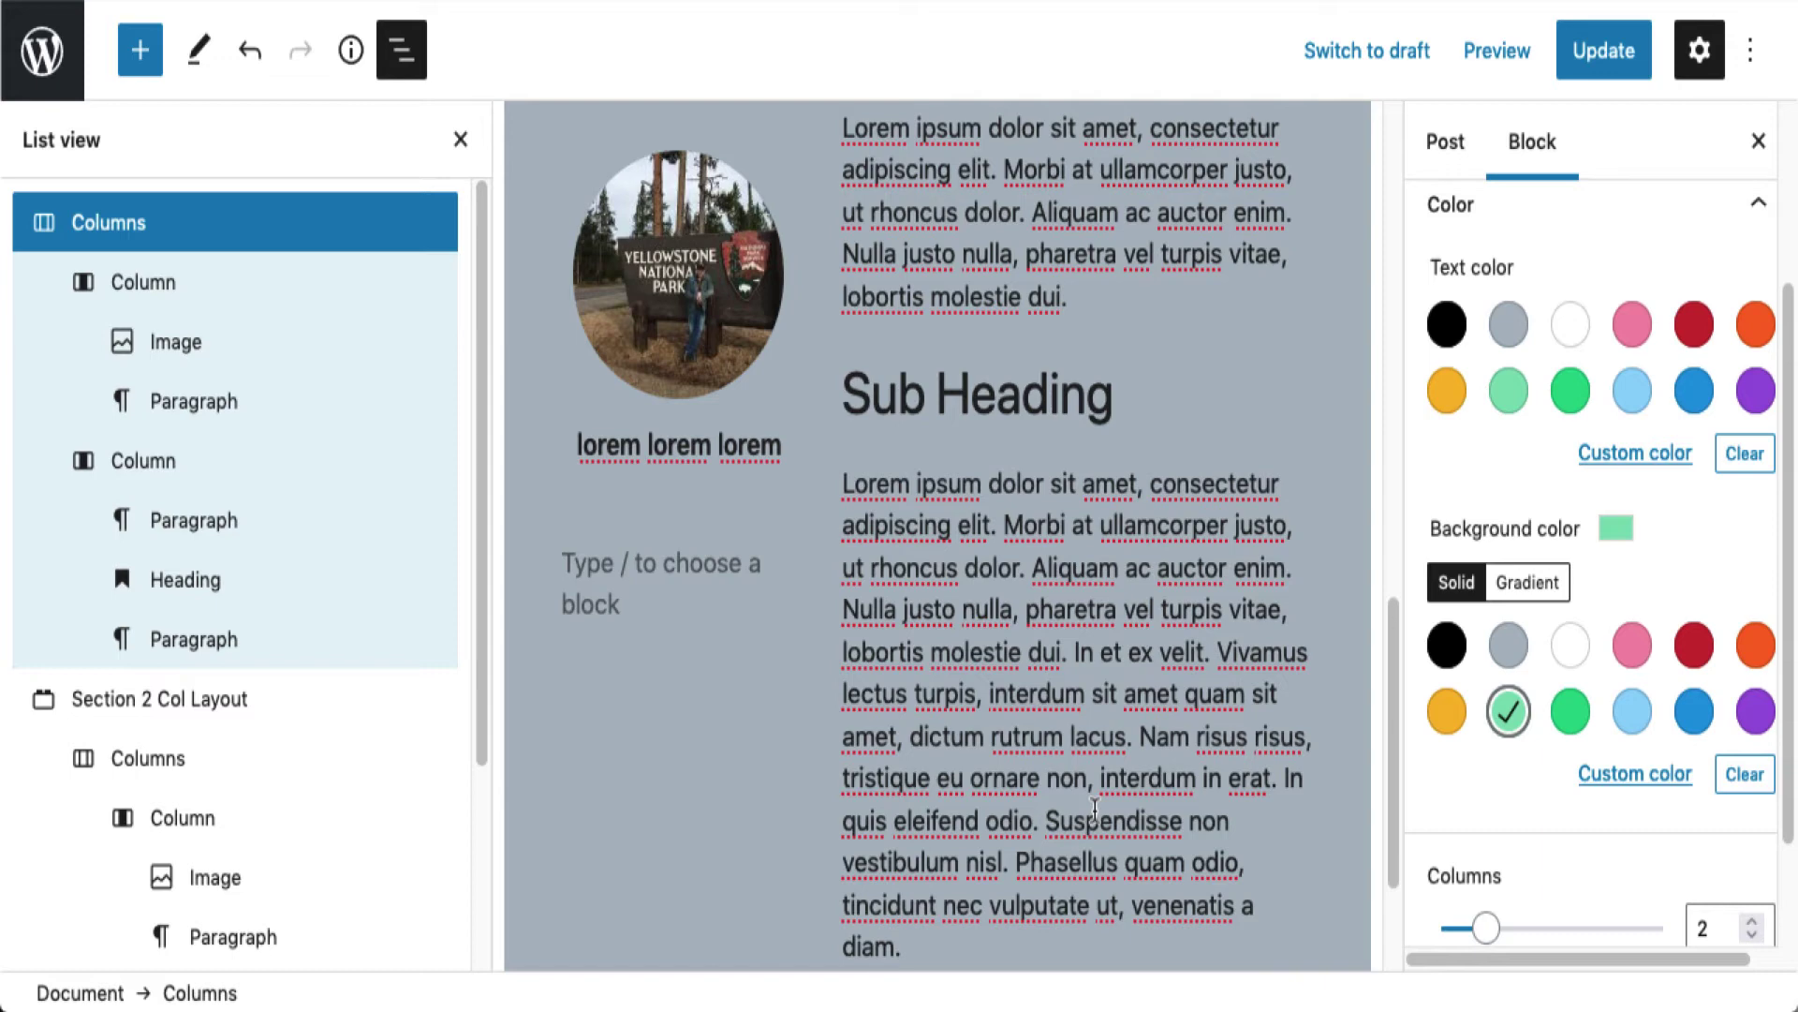
pyautogui.scroll(4, 1094, 809)
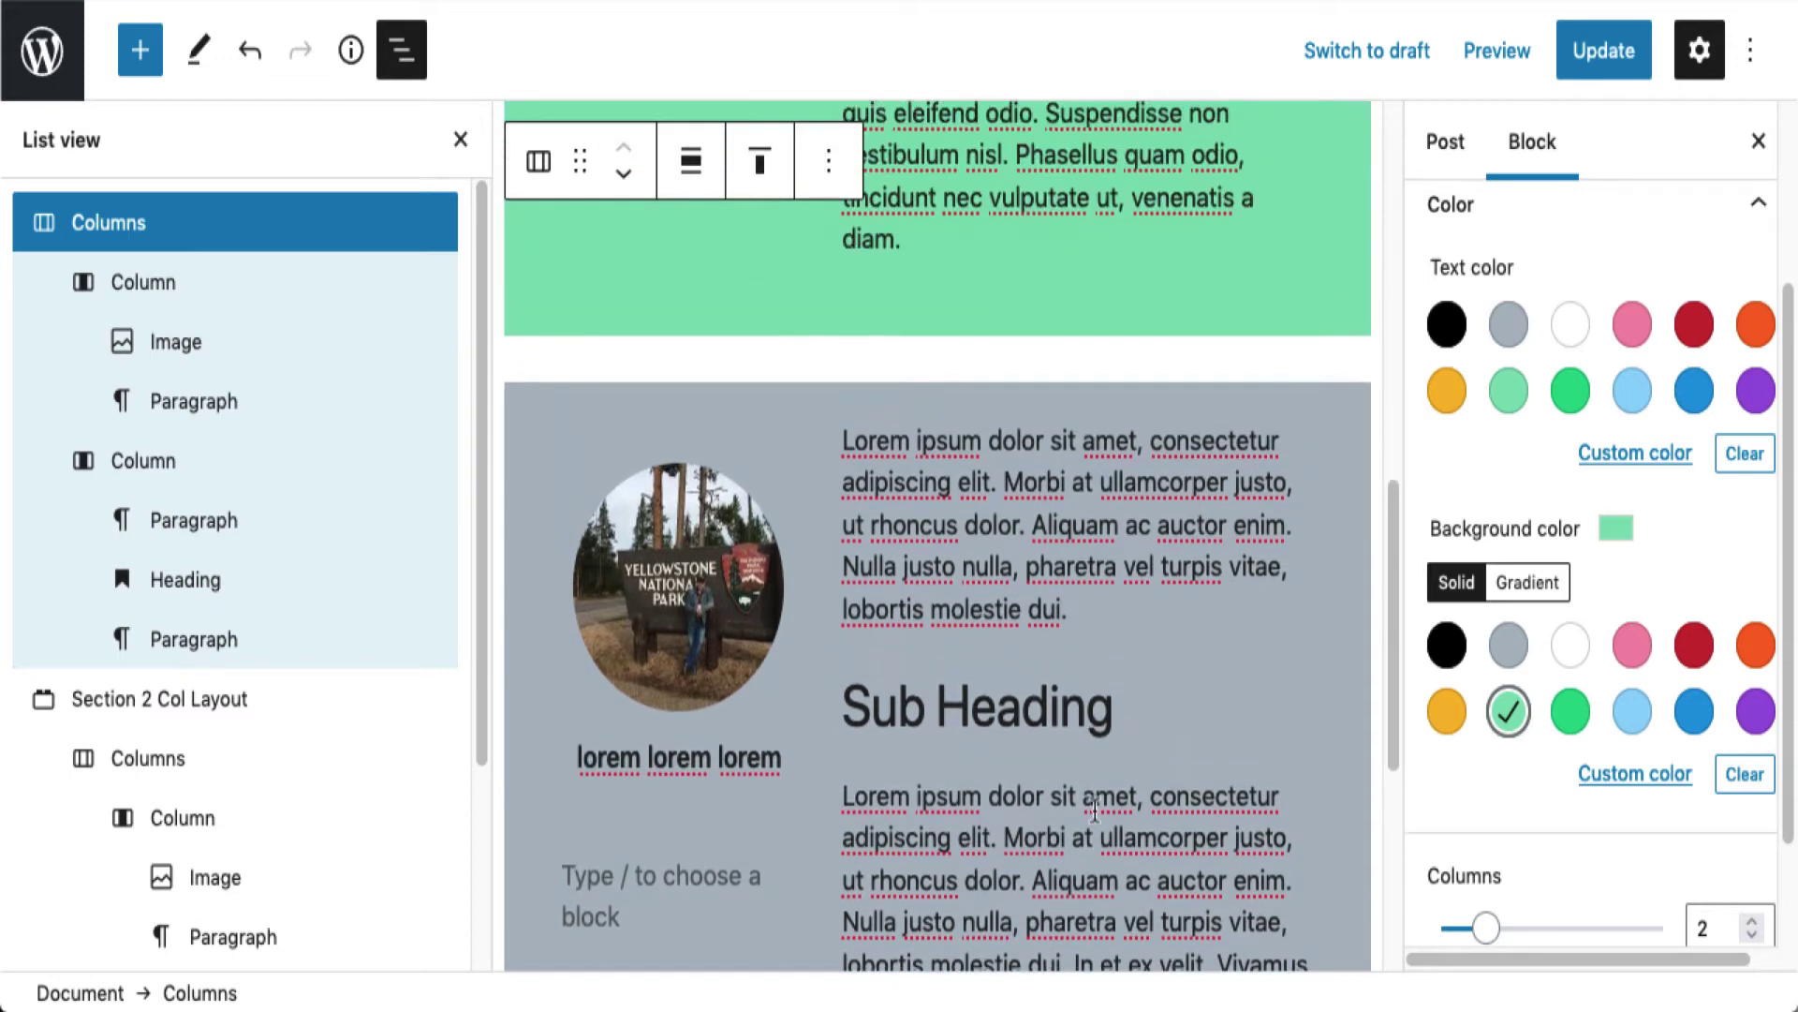
pyautogui.scroll(-2, 1094, 809)
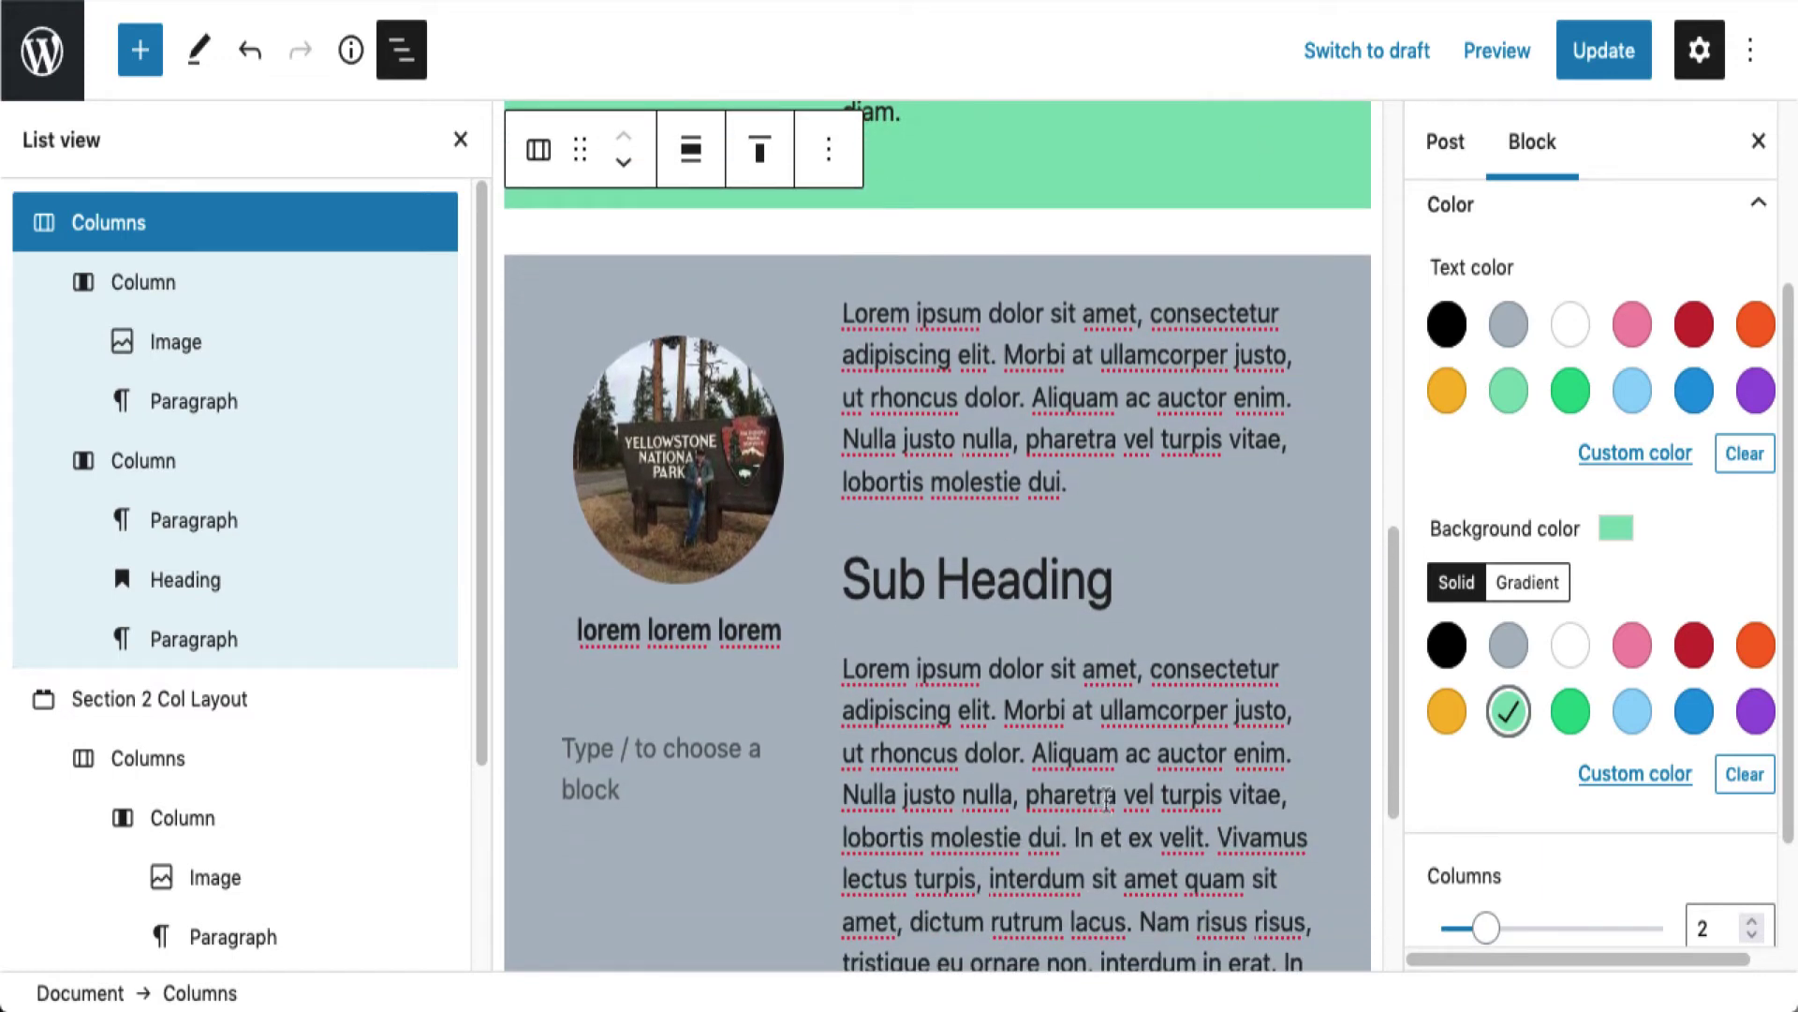
pyautogui.scroll(1, 1239, 683)
pyautogui.scroll(10, 1239, 682)
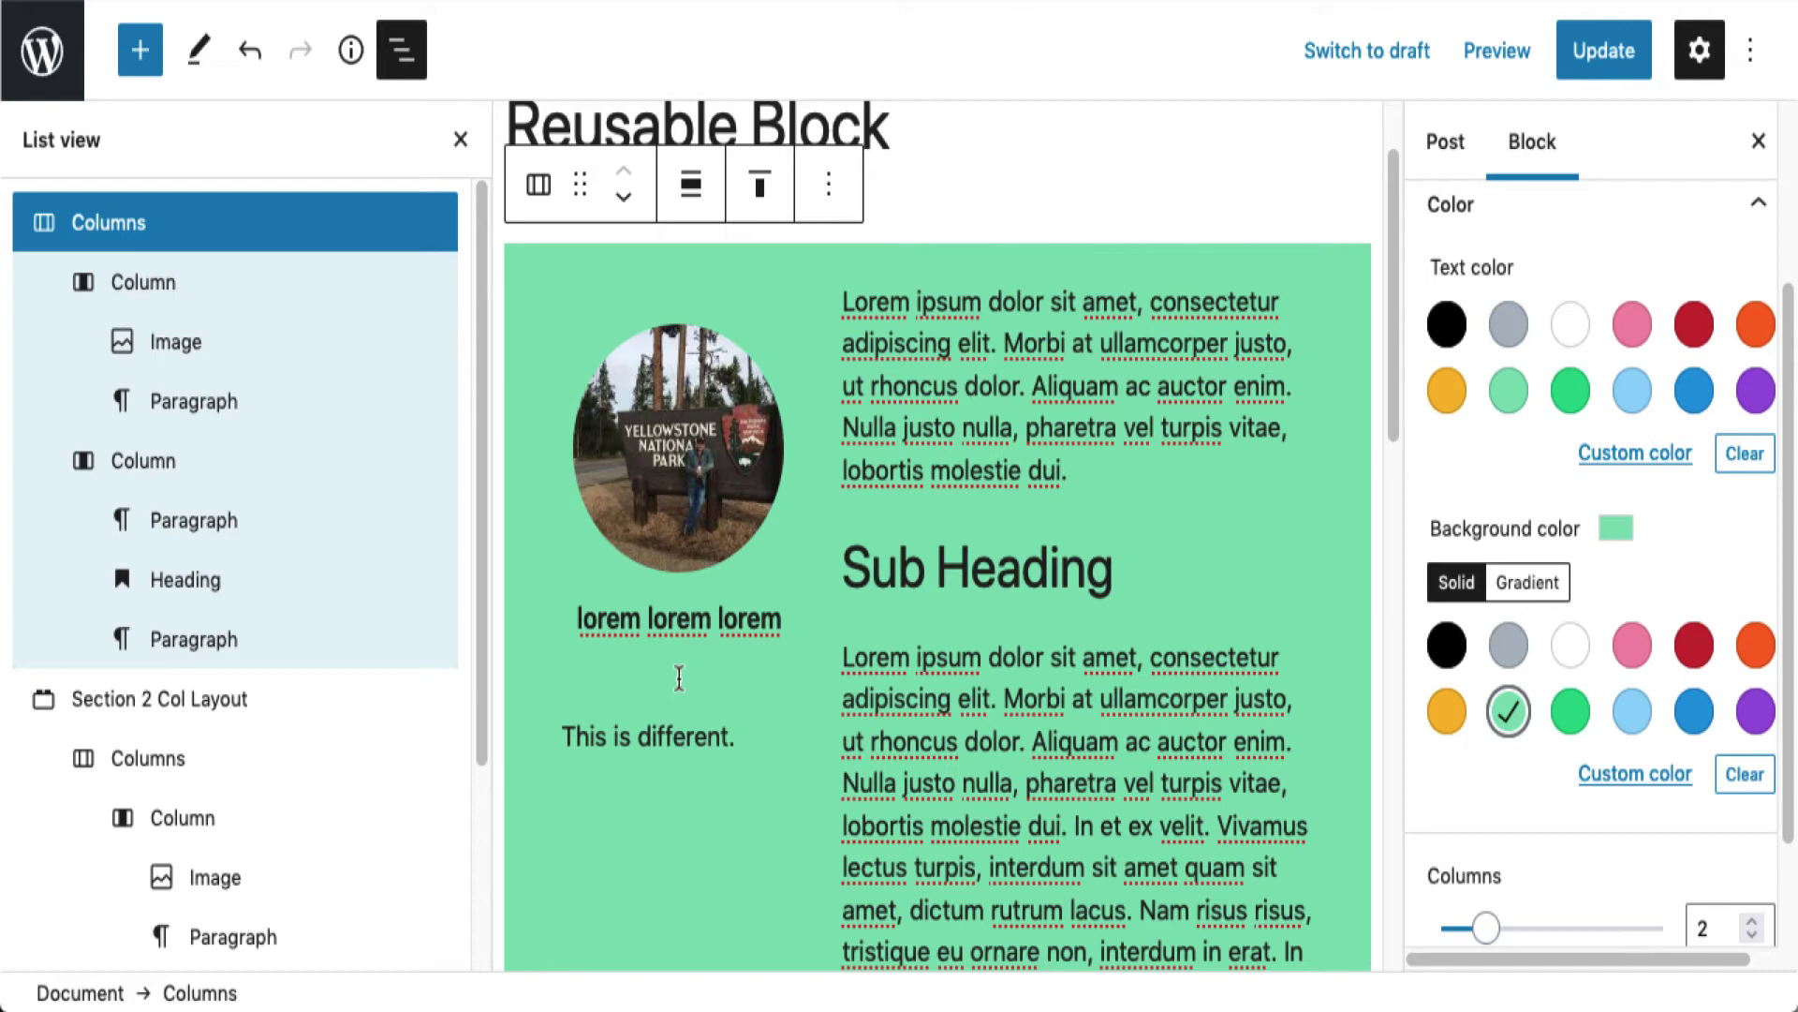
# Check the first Columns block's options for adding it to the reusable blocks, and look over both sections with the list view closed.
pyautogui.click(827, 190)
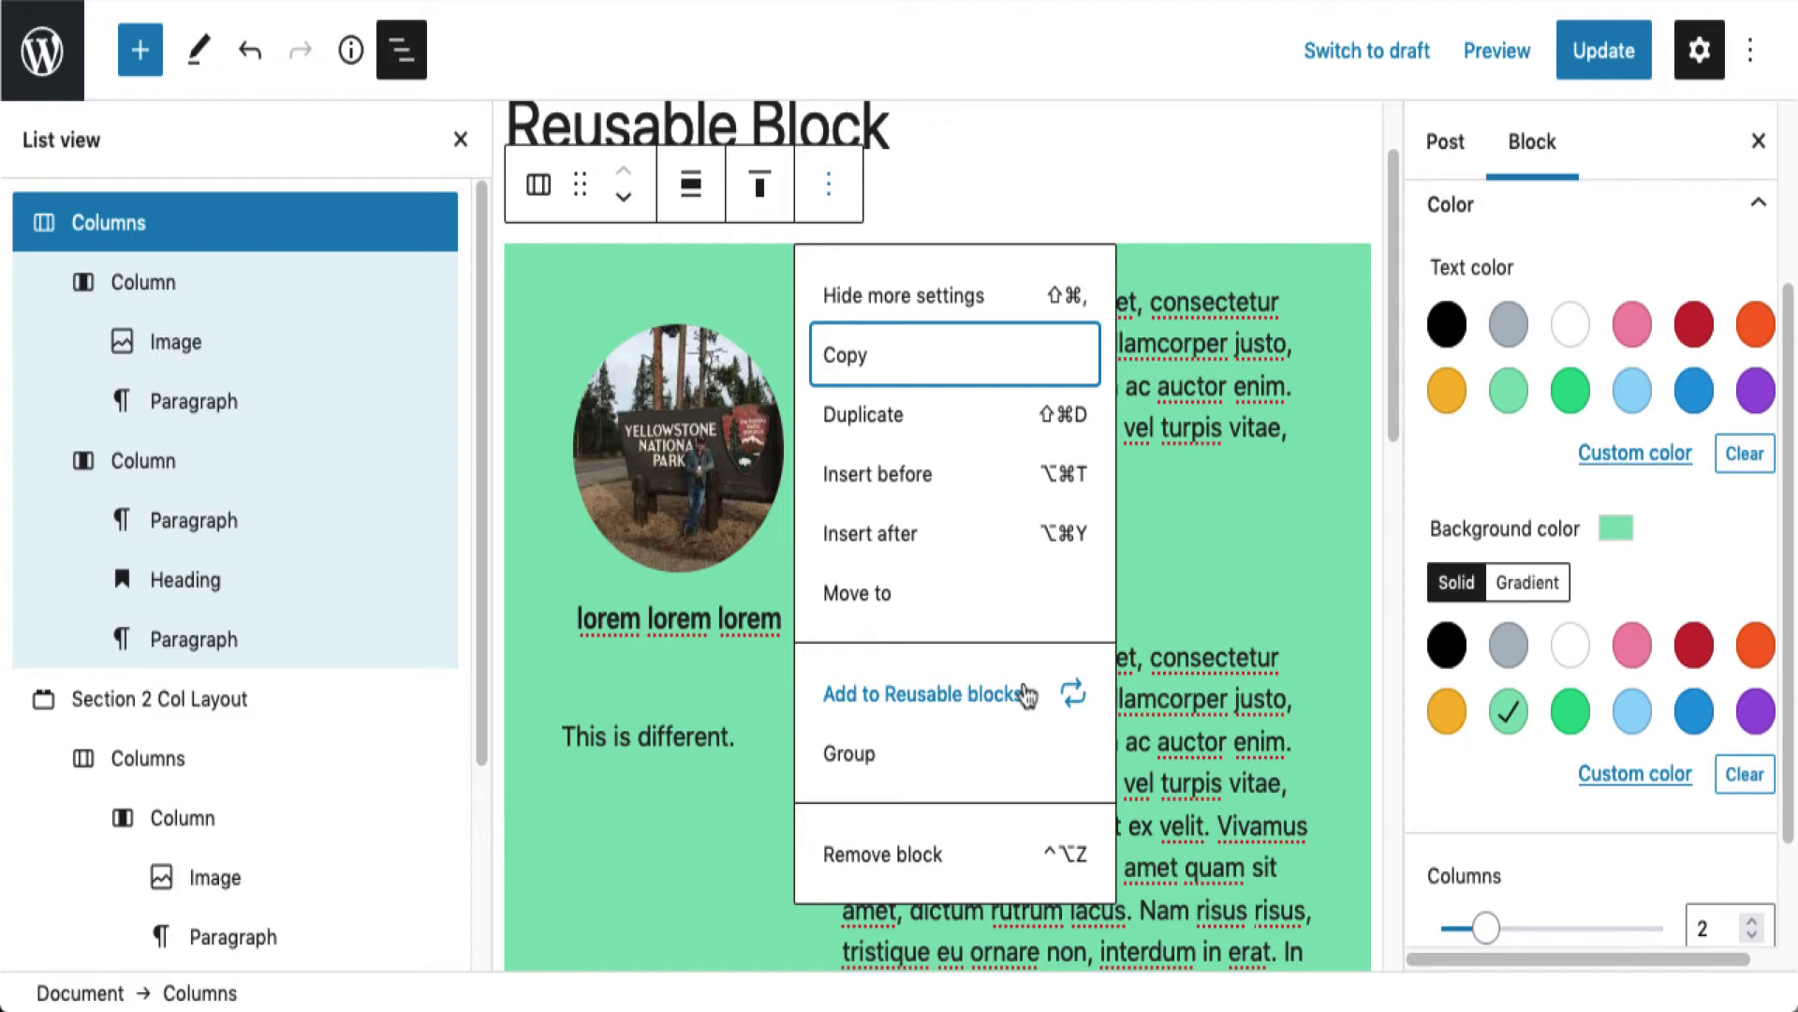
pyautogui.click(1215, 148)
pyautogui.scroll(-5, 1216, 148)
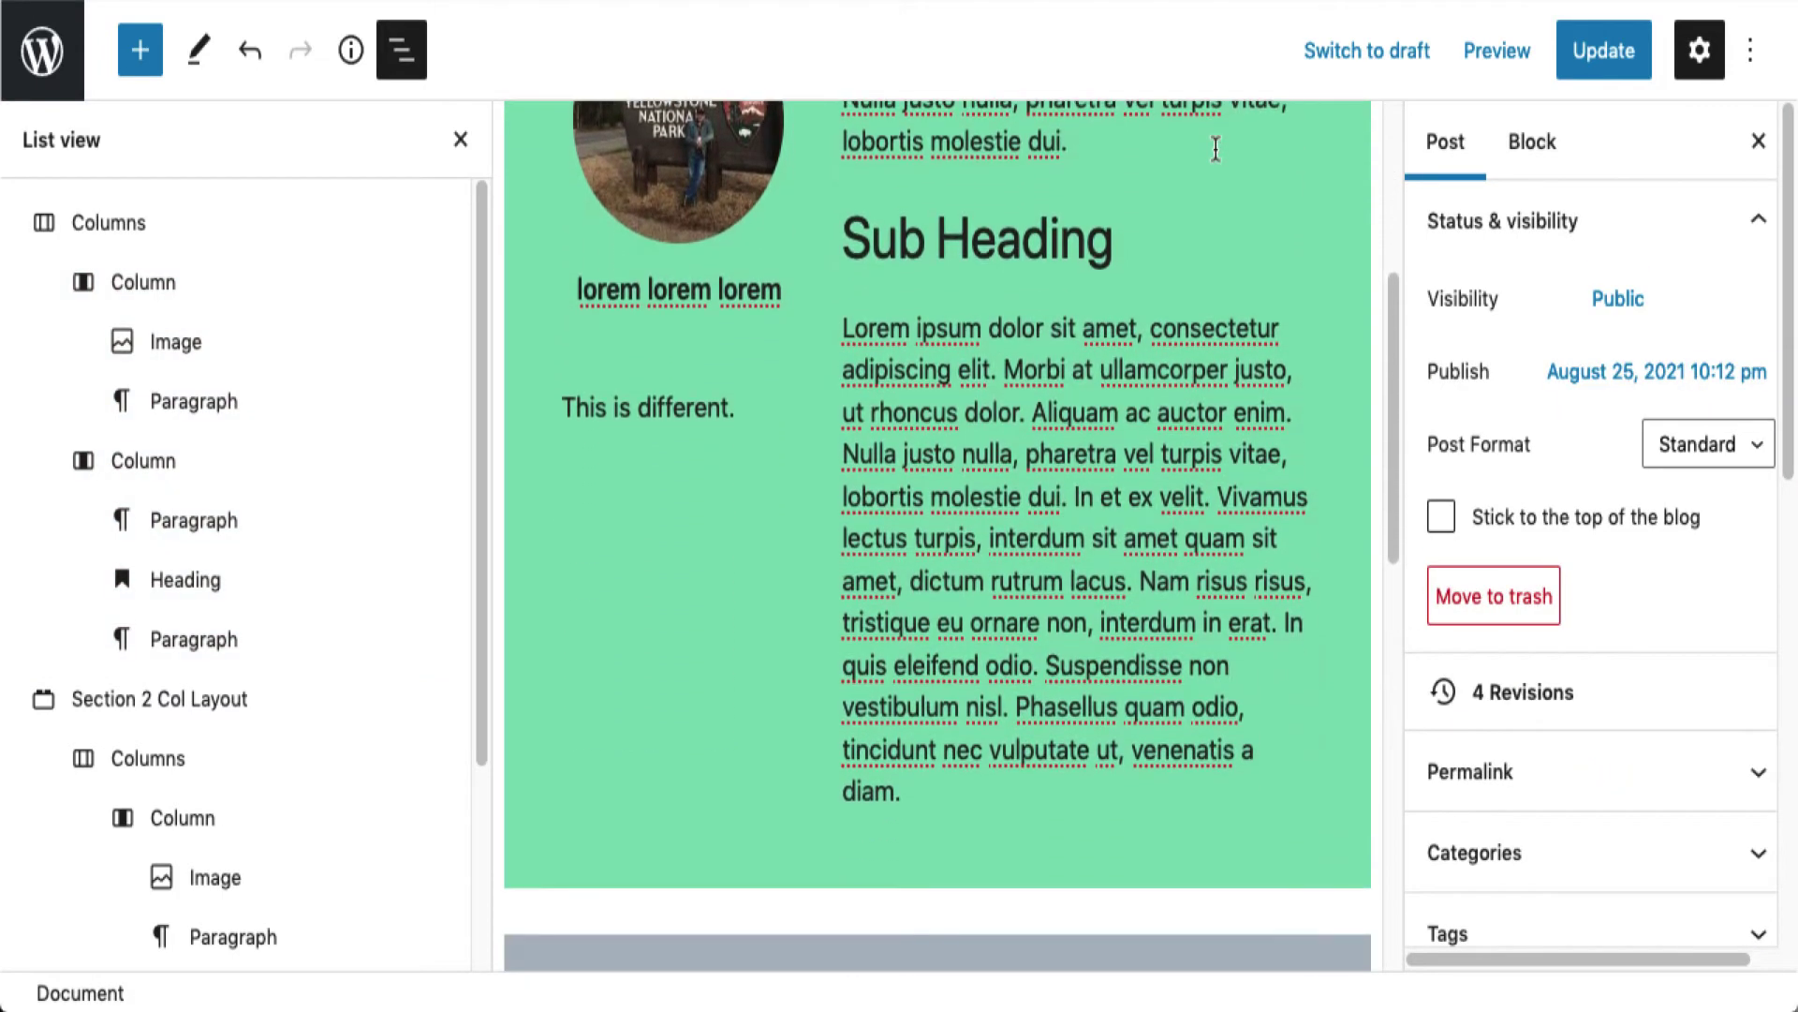
pyautogui.scroll(-6, 1215, 148)
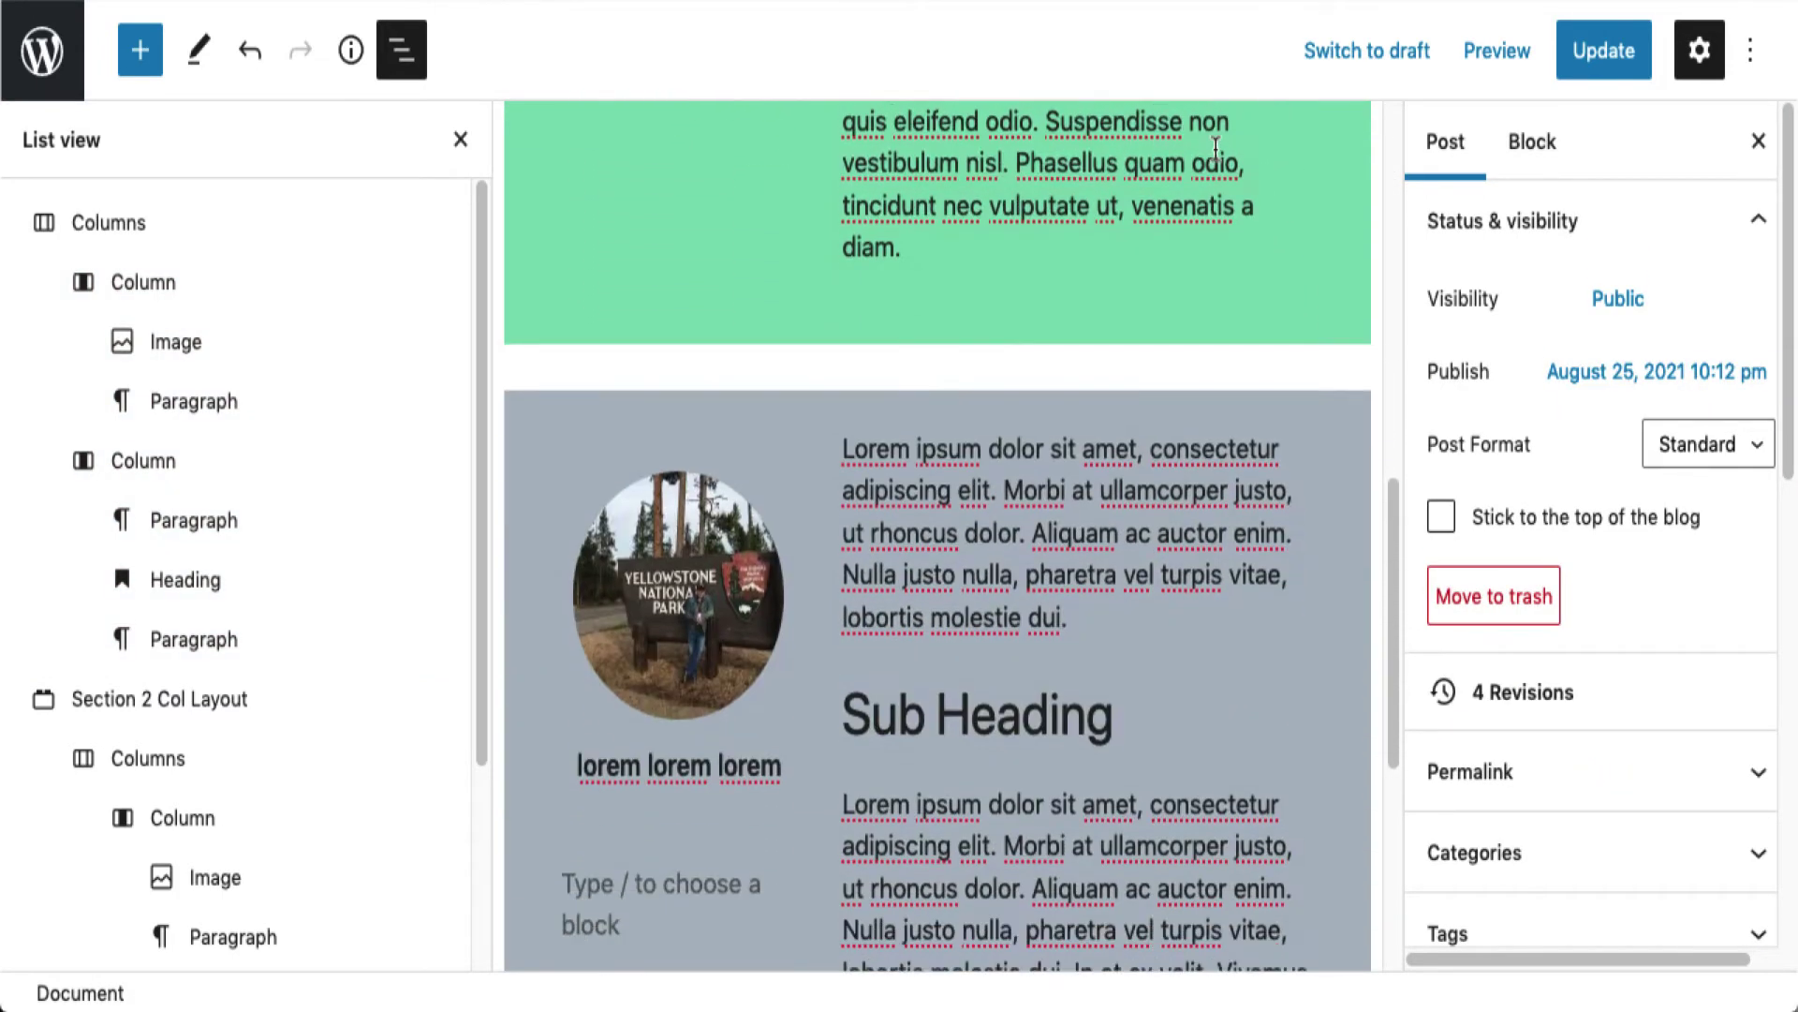
pyautogui.scroll(-5, 1216, 147)
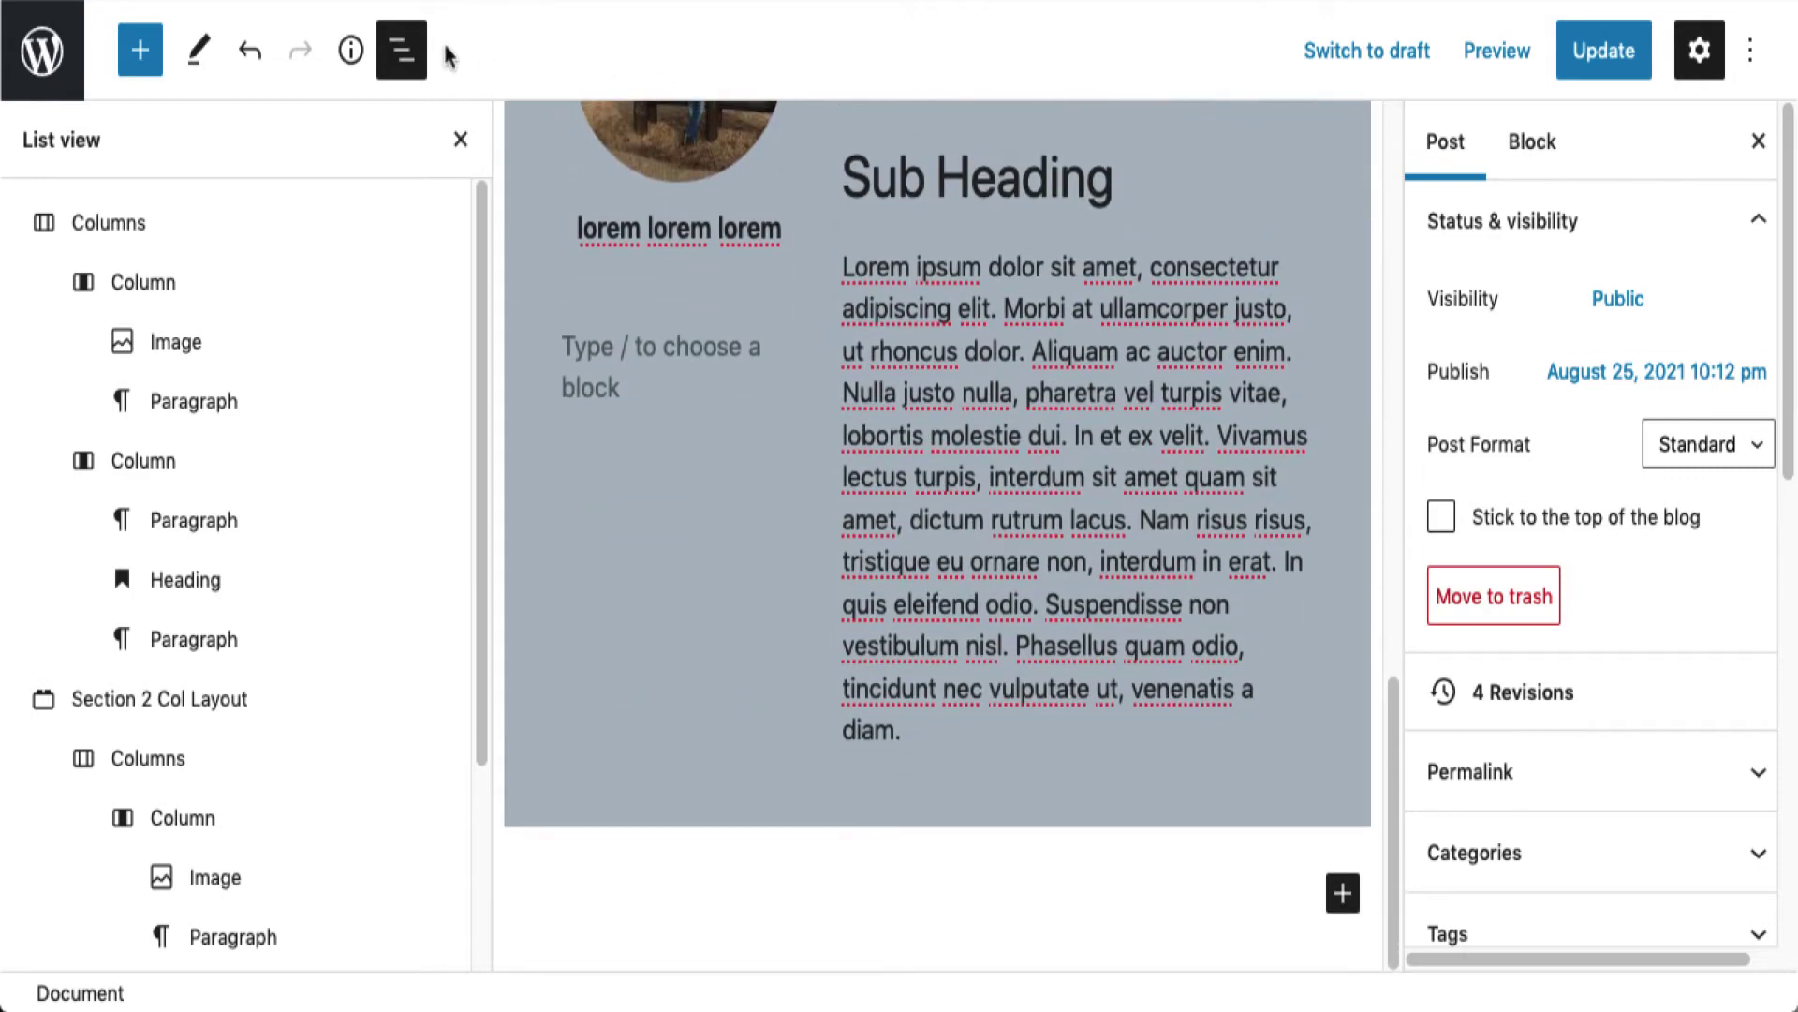
pyautogui.click(402, 52)
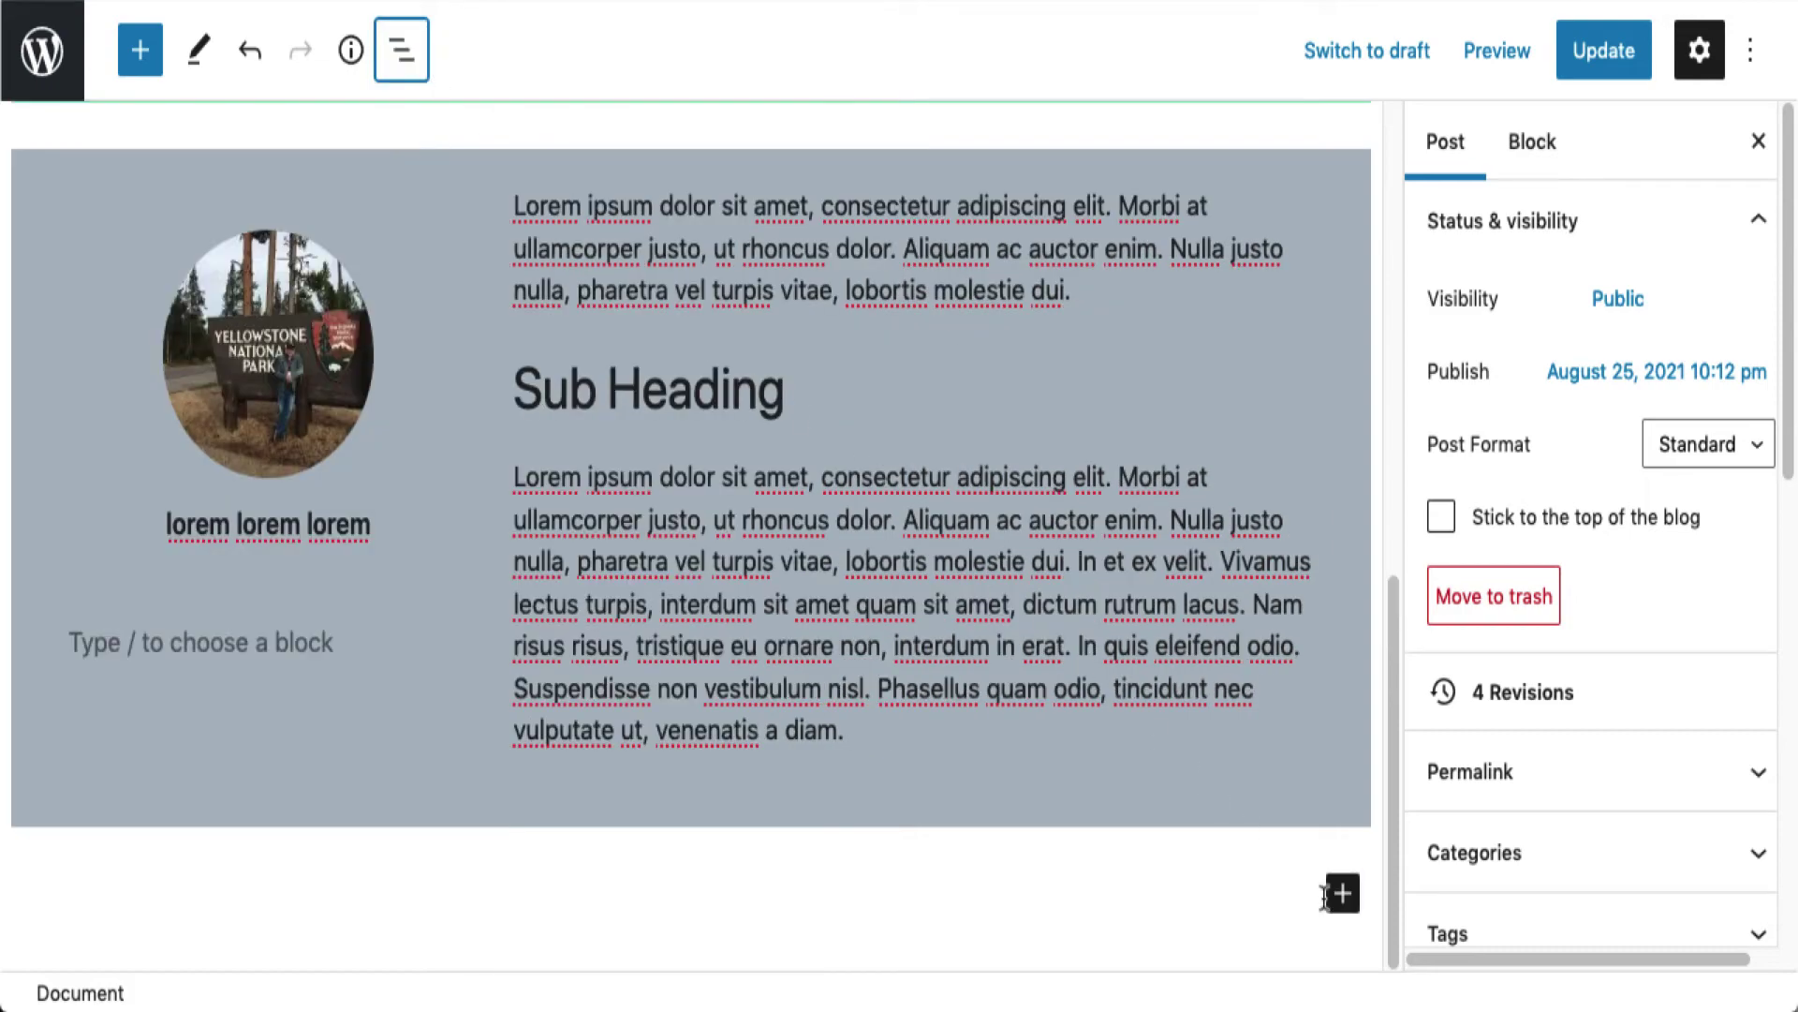
pyautogui.scroll(8, 1324, 904)
pyautogui.scroll(2, 1325, 907)
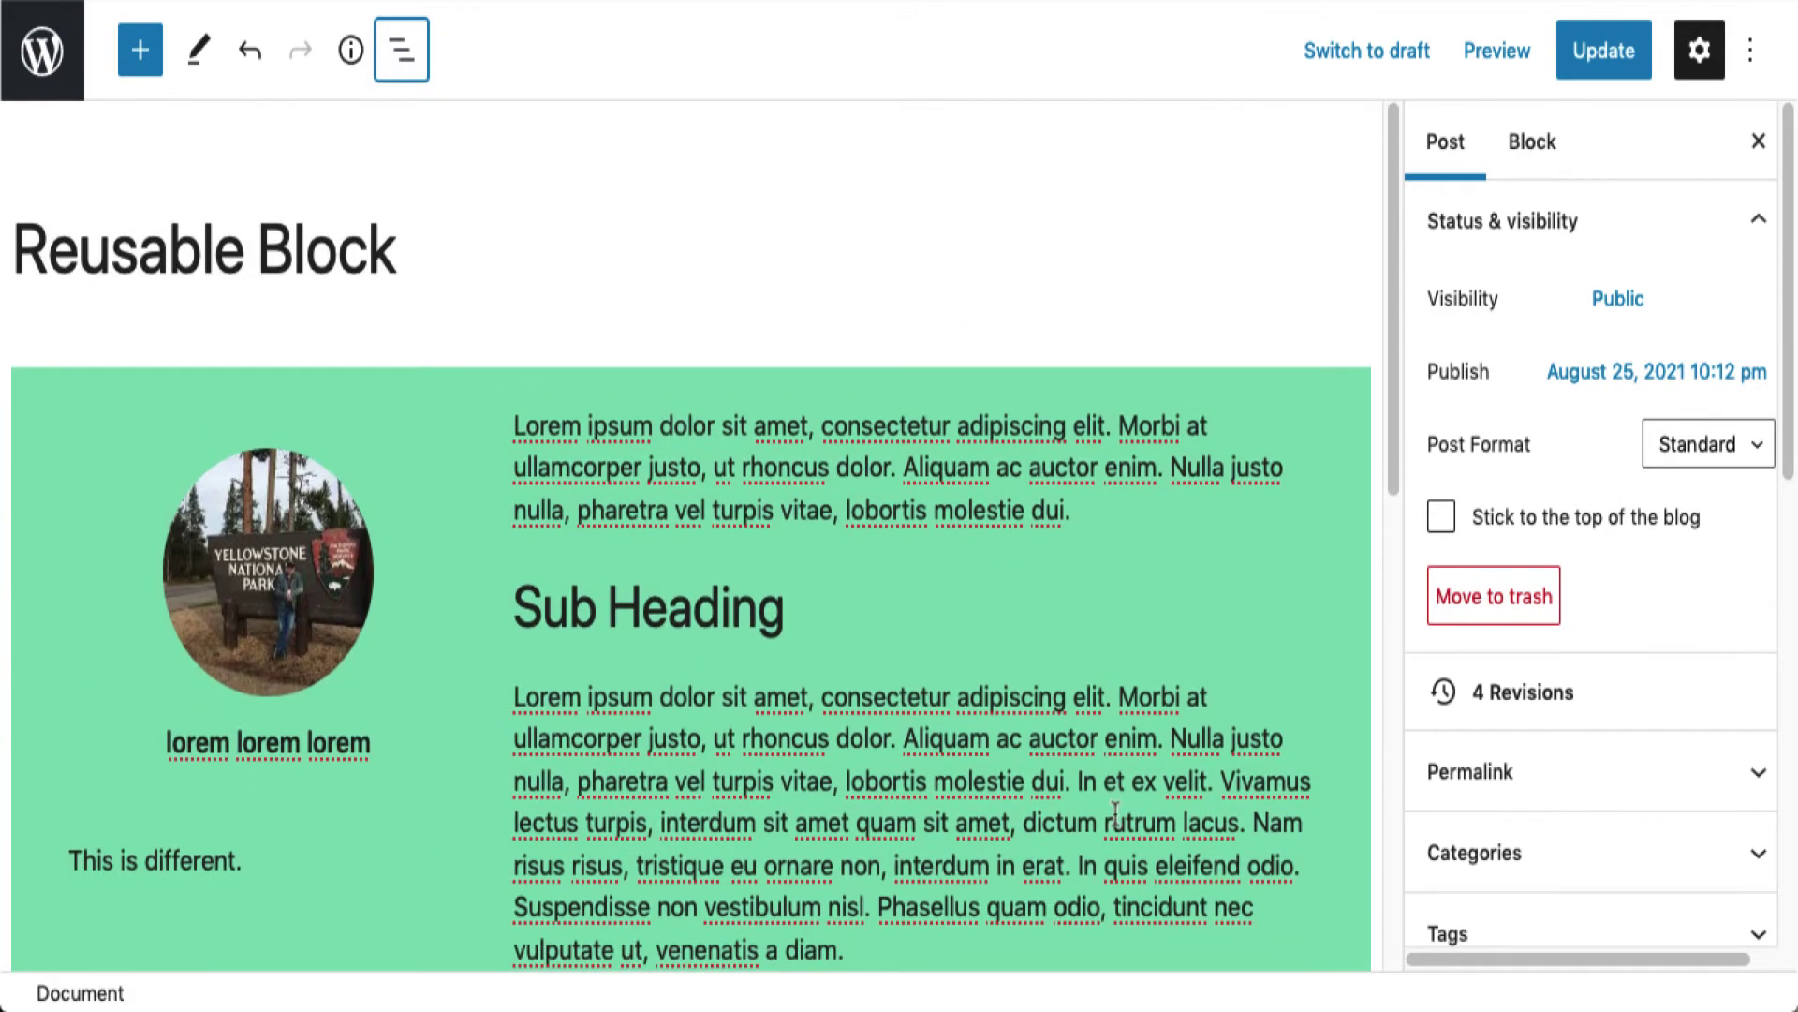
# Insert the reusable "Section 2 Col Layout" block directly above the green Columns section.
pyautogui.click(45, 381)
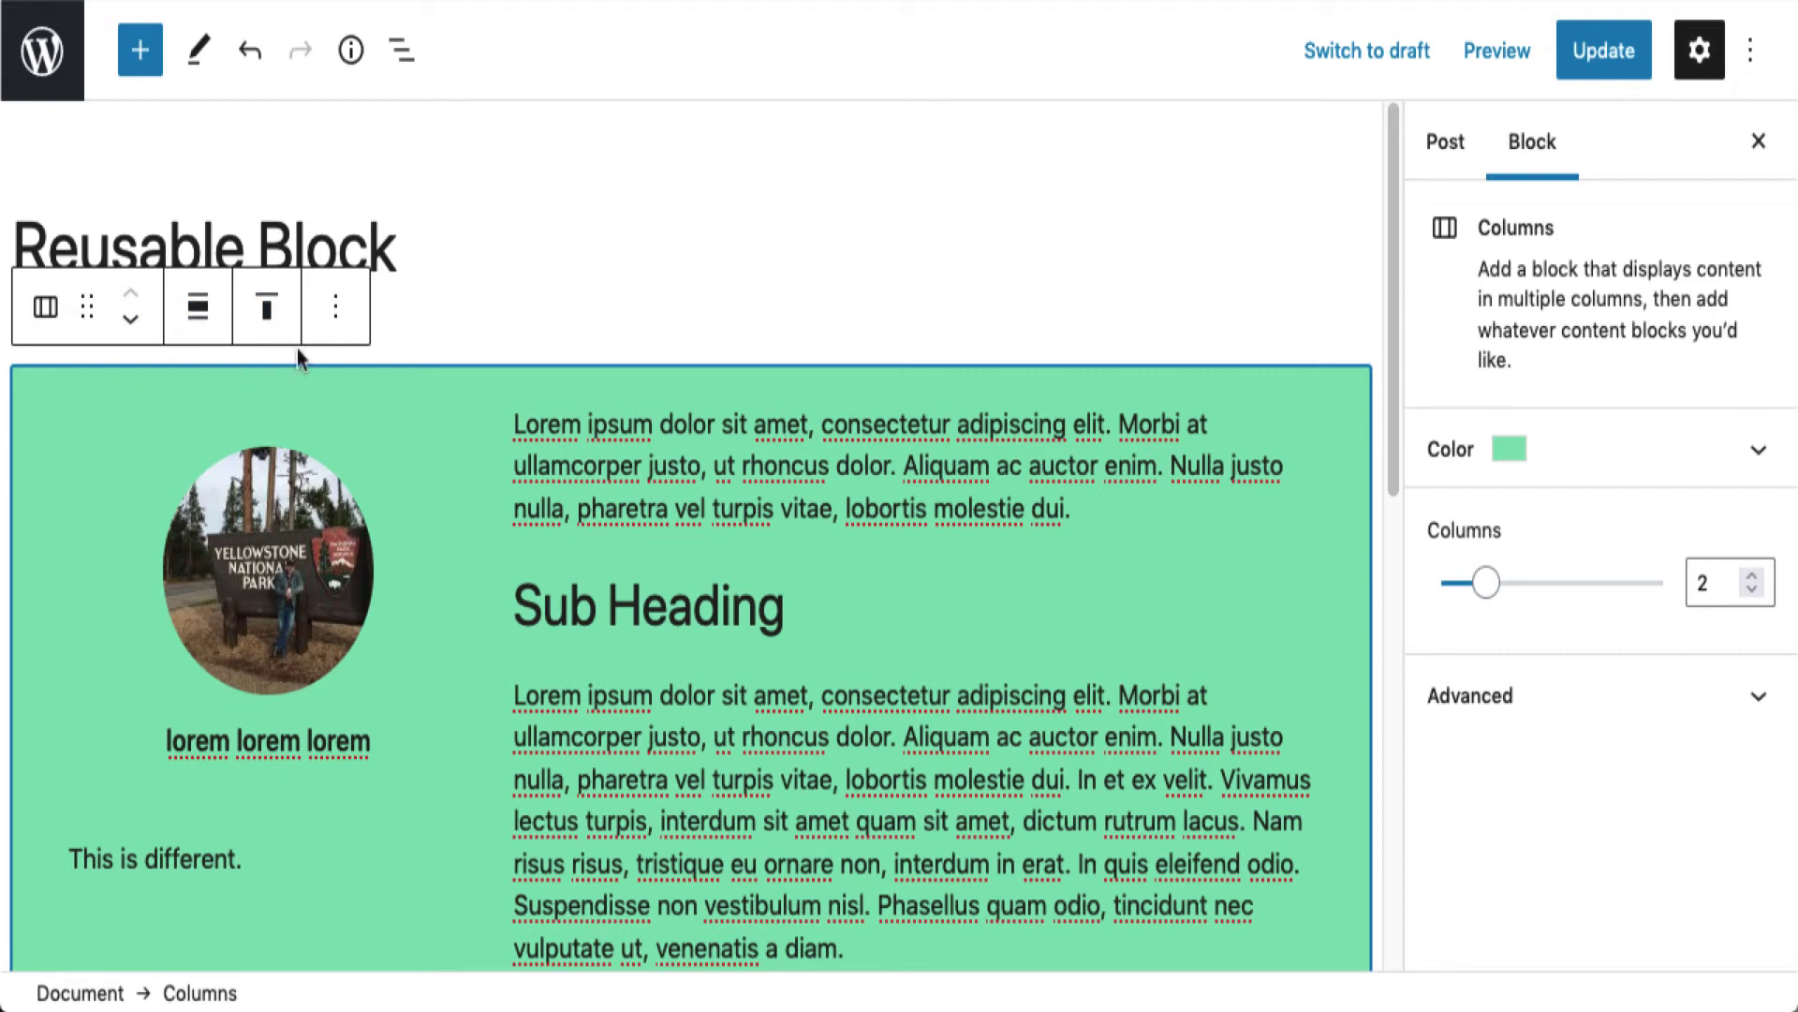
pyautogui.click(334, 307)
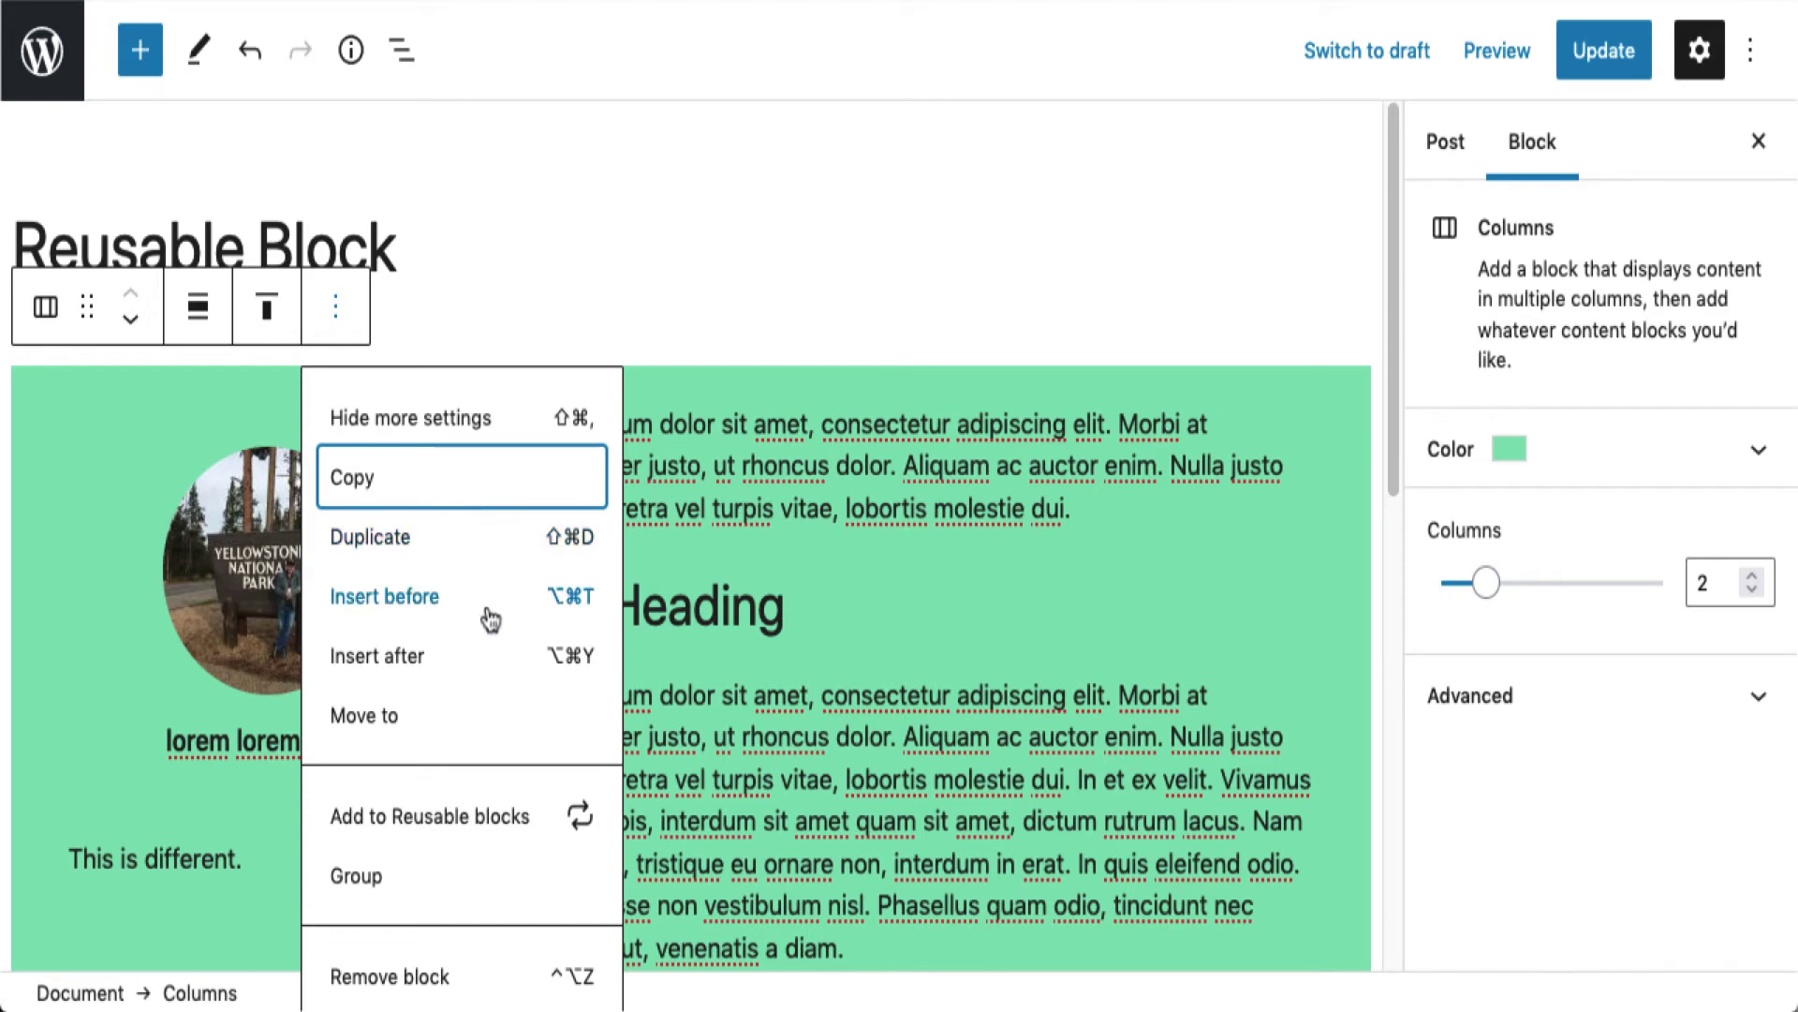
pyautogui.click(486, 605)
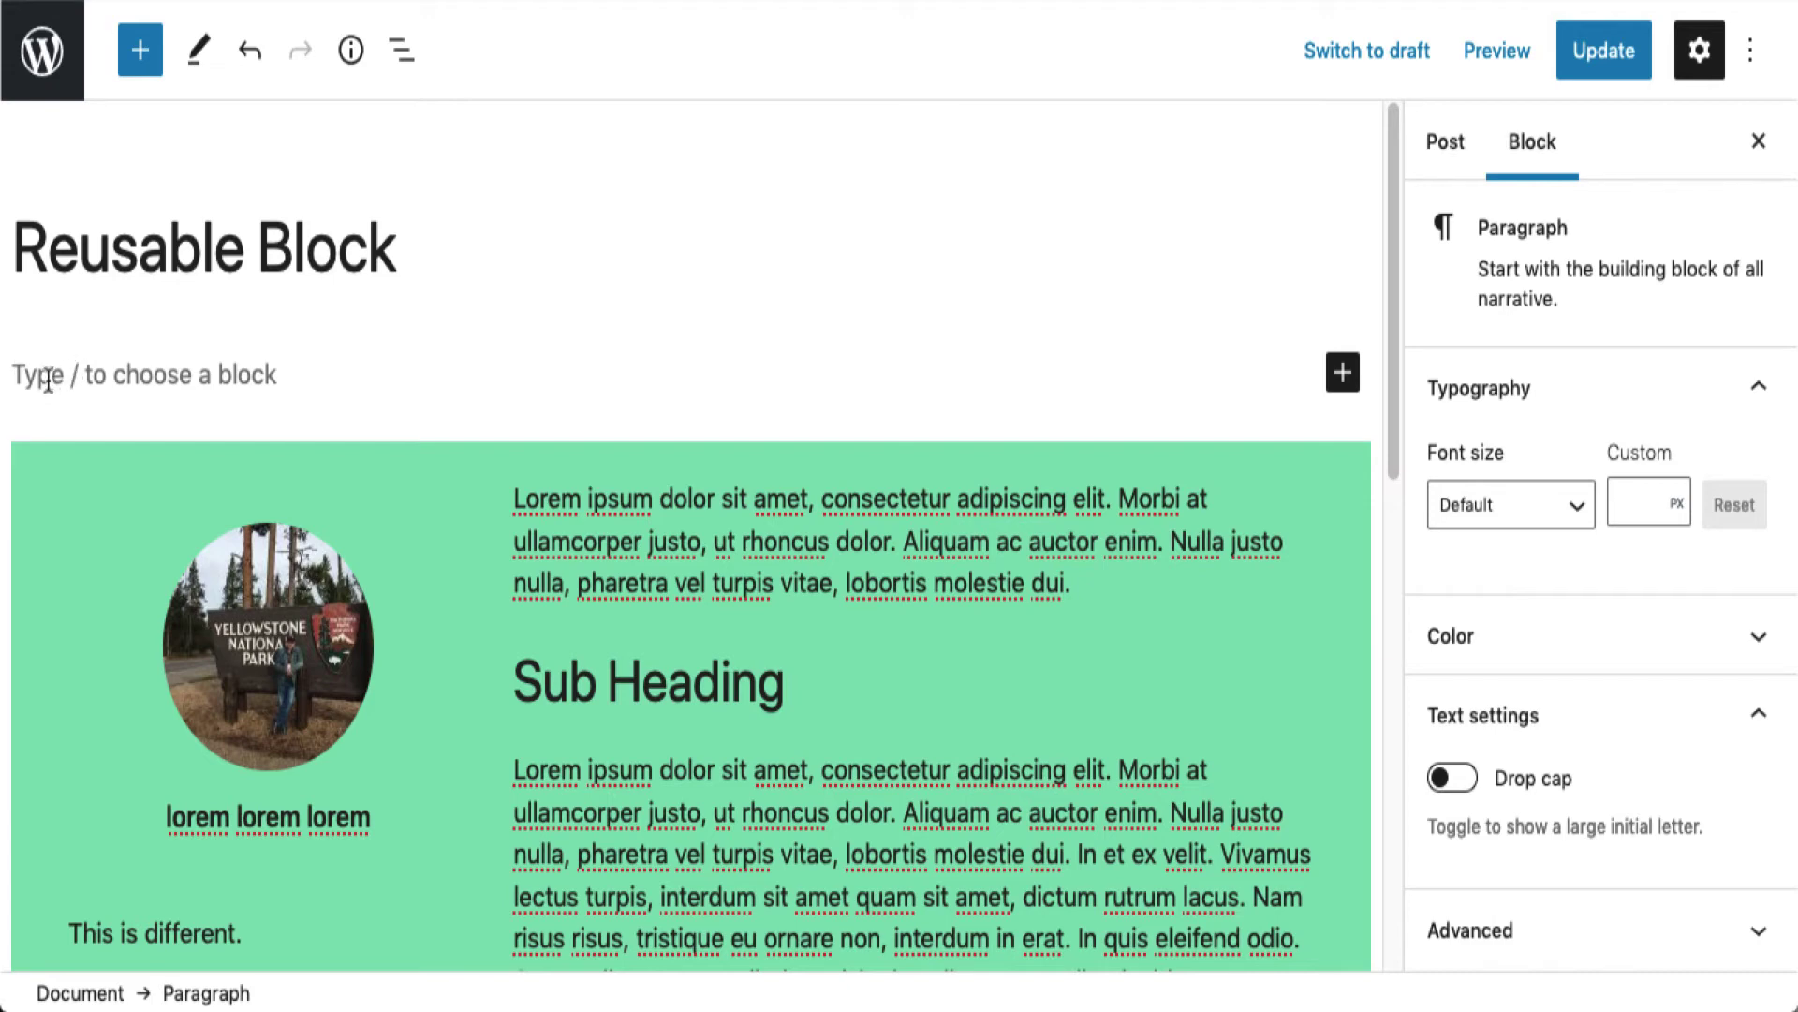
pyautogui.write('/s')
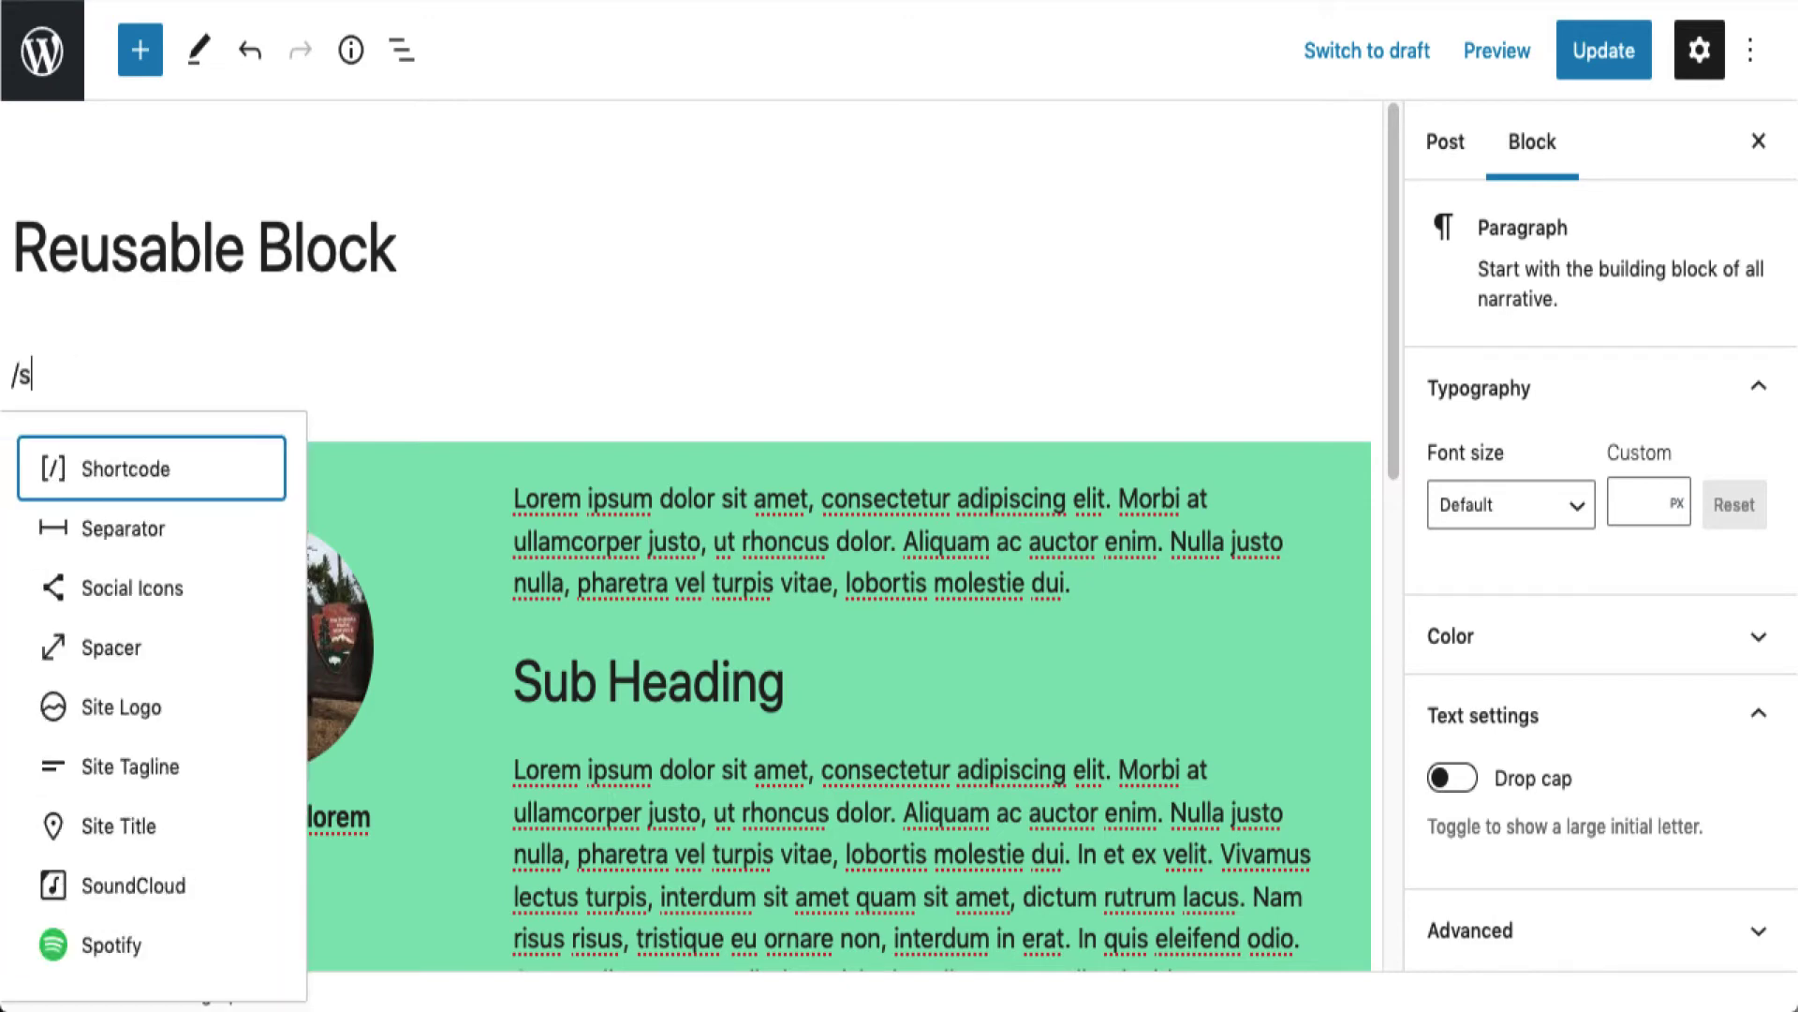
pyautogui.write('ection')
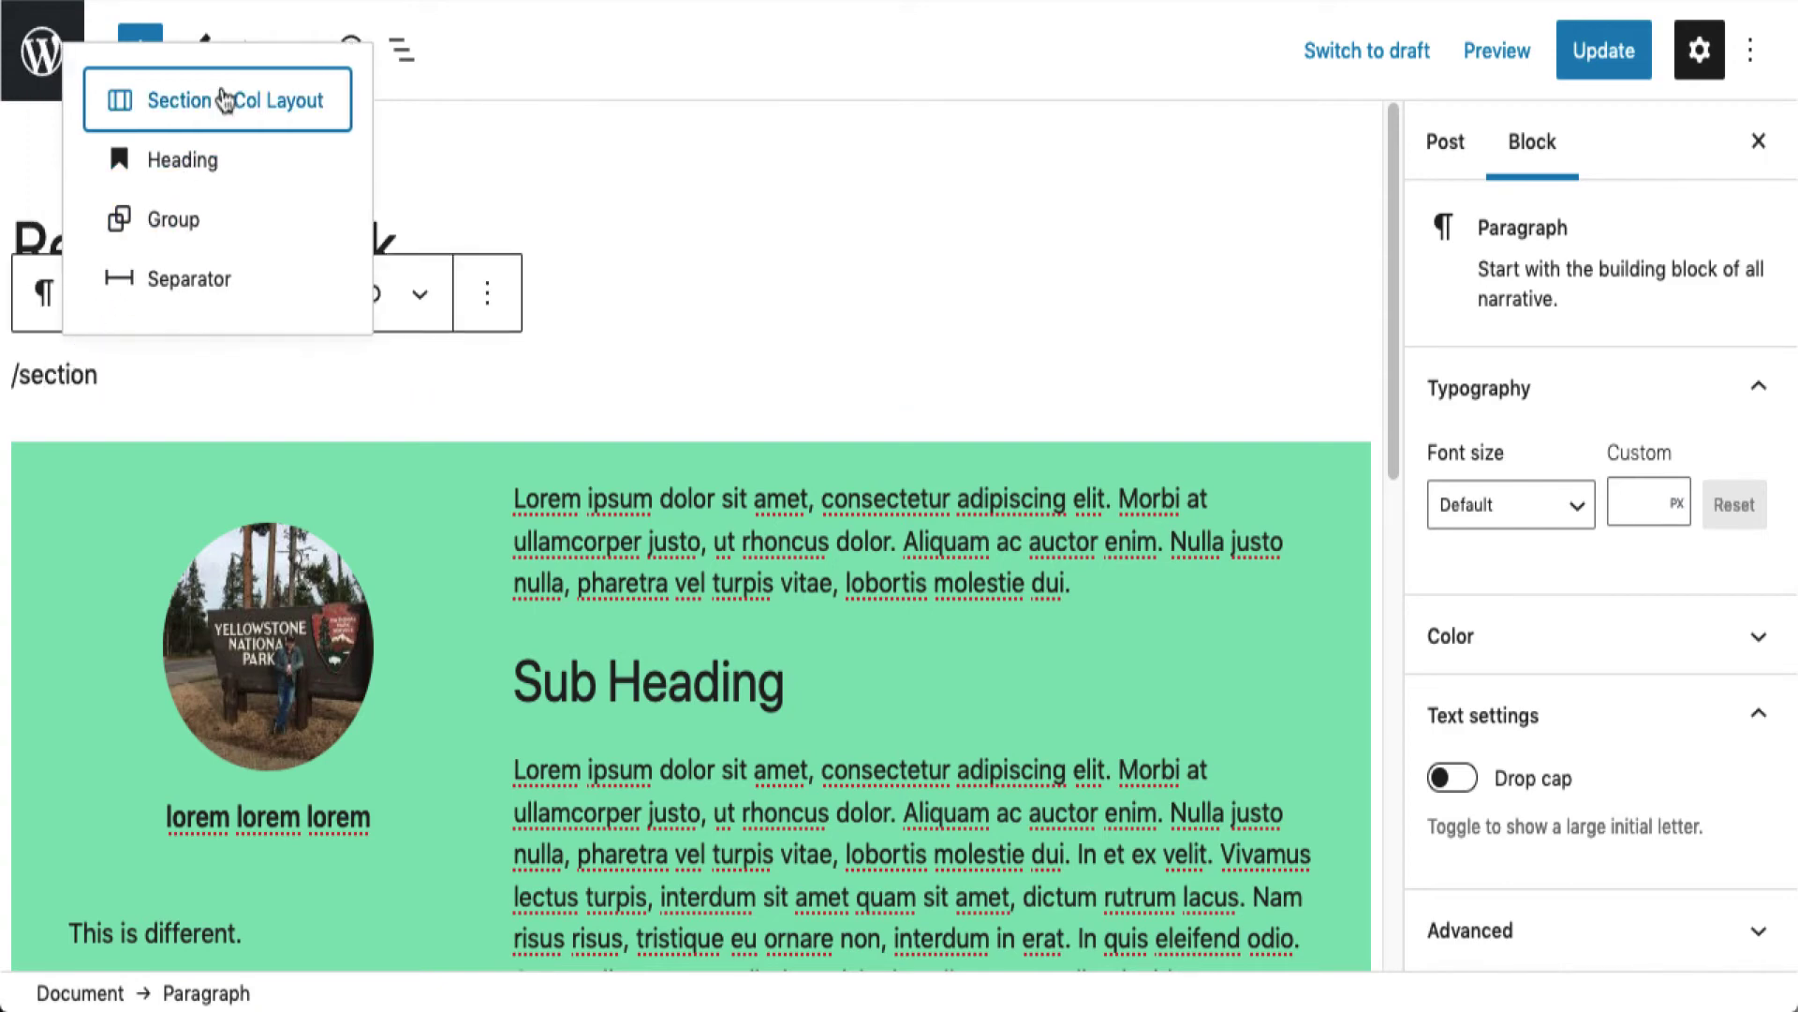
pyautogui.click(223, 100)
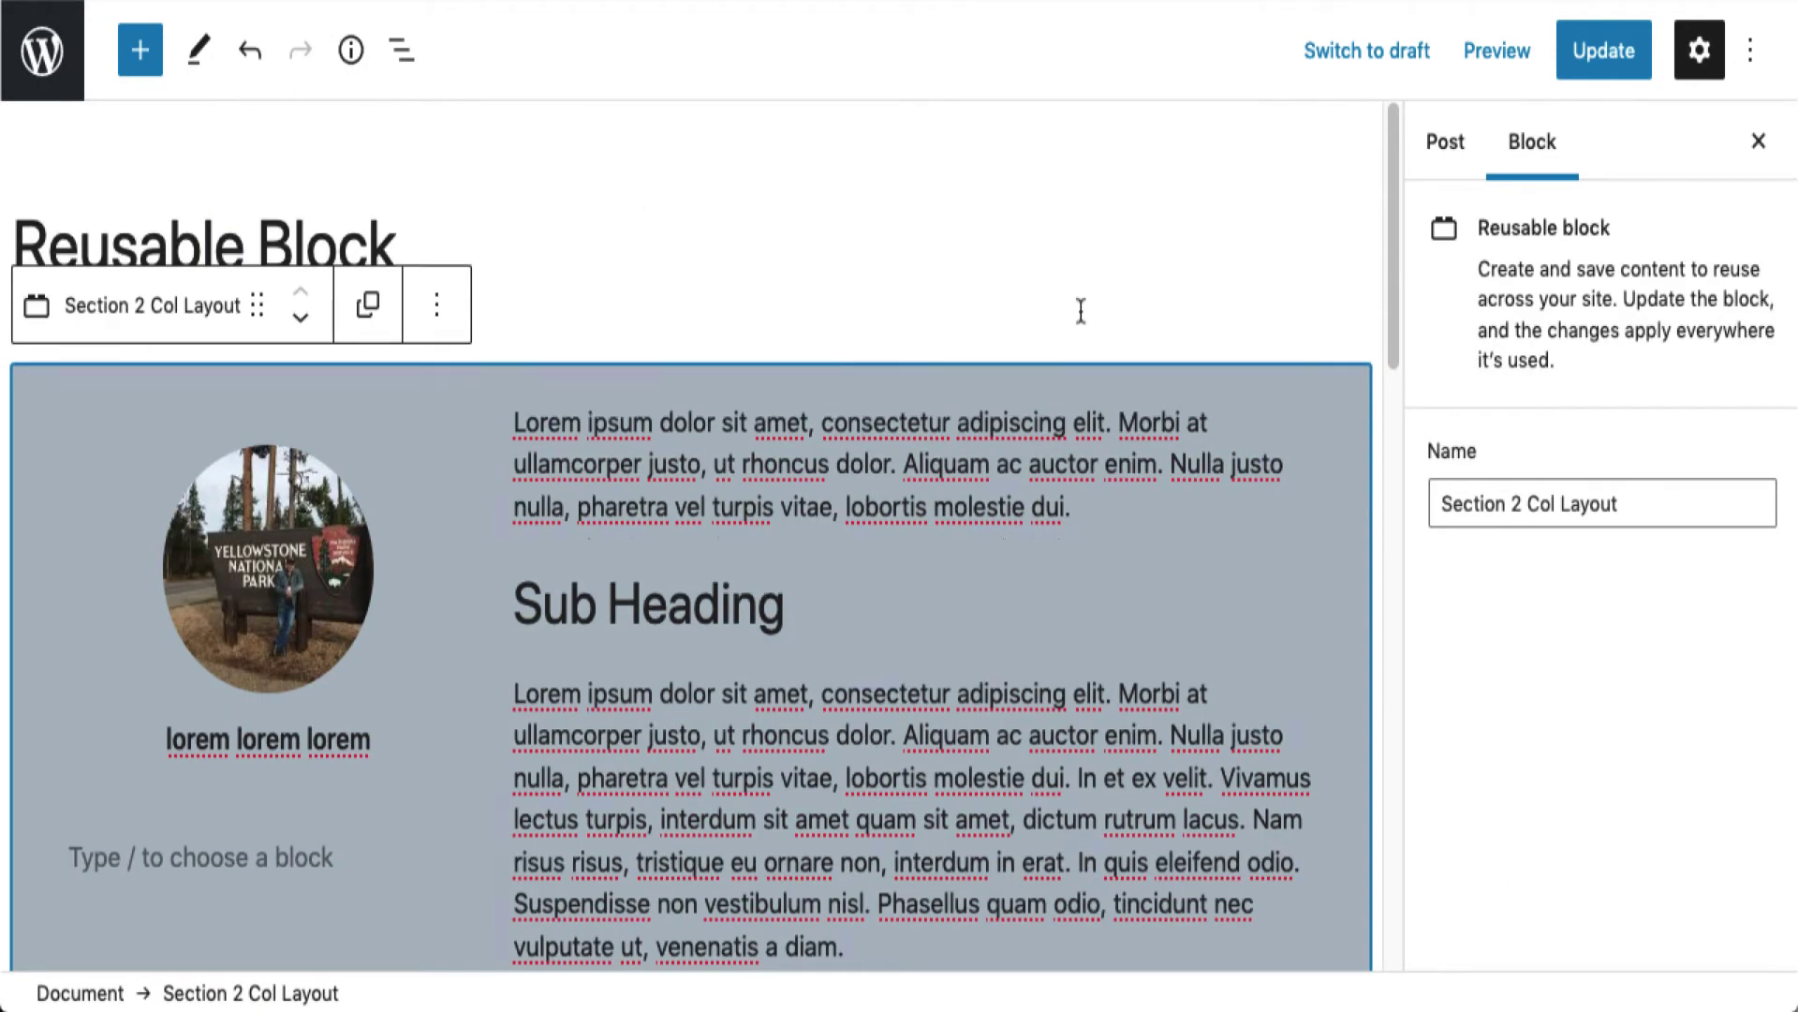
# Replace the "Sub Heading" text in the topmost "Section 2 Col Layout" block with "Good Day".
pyautogui.scroll(-12, 1081, 311)
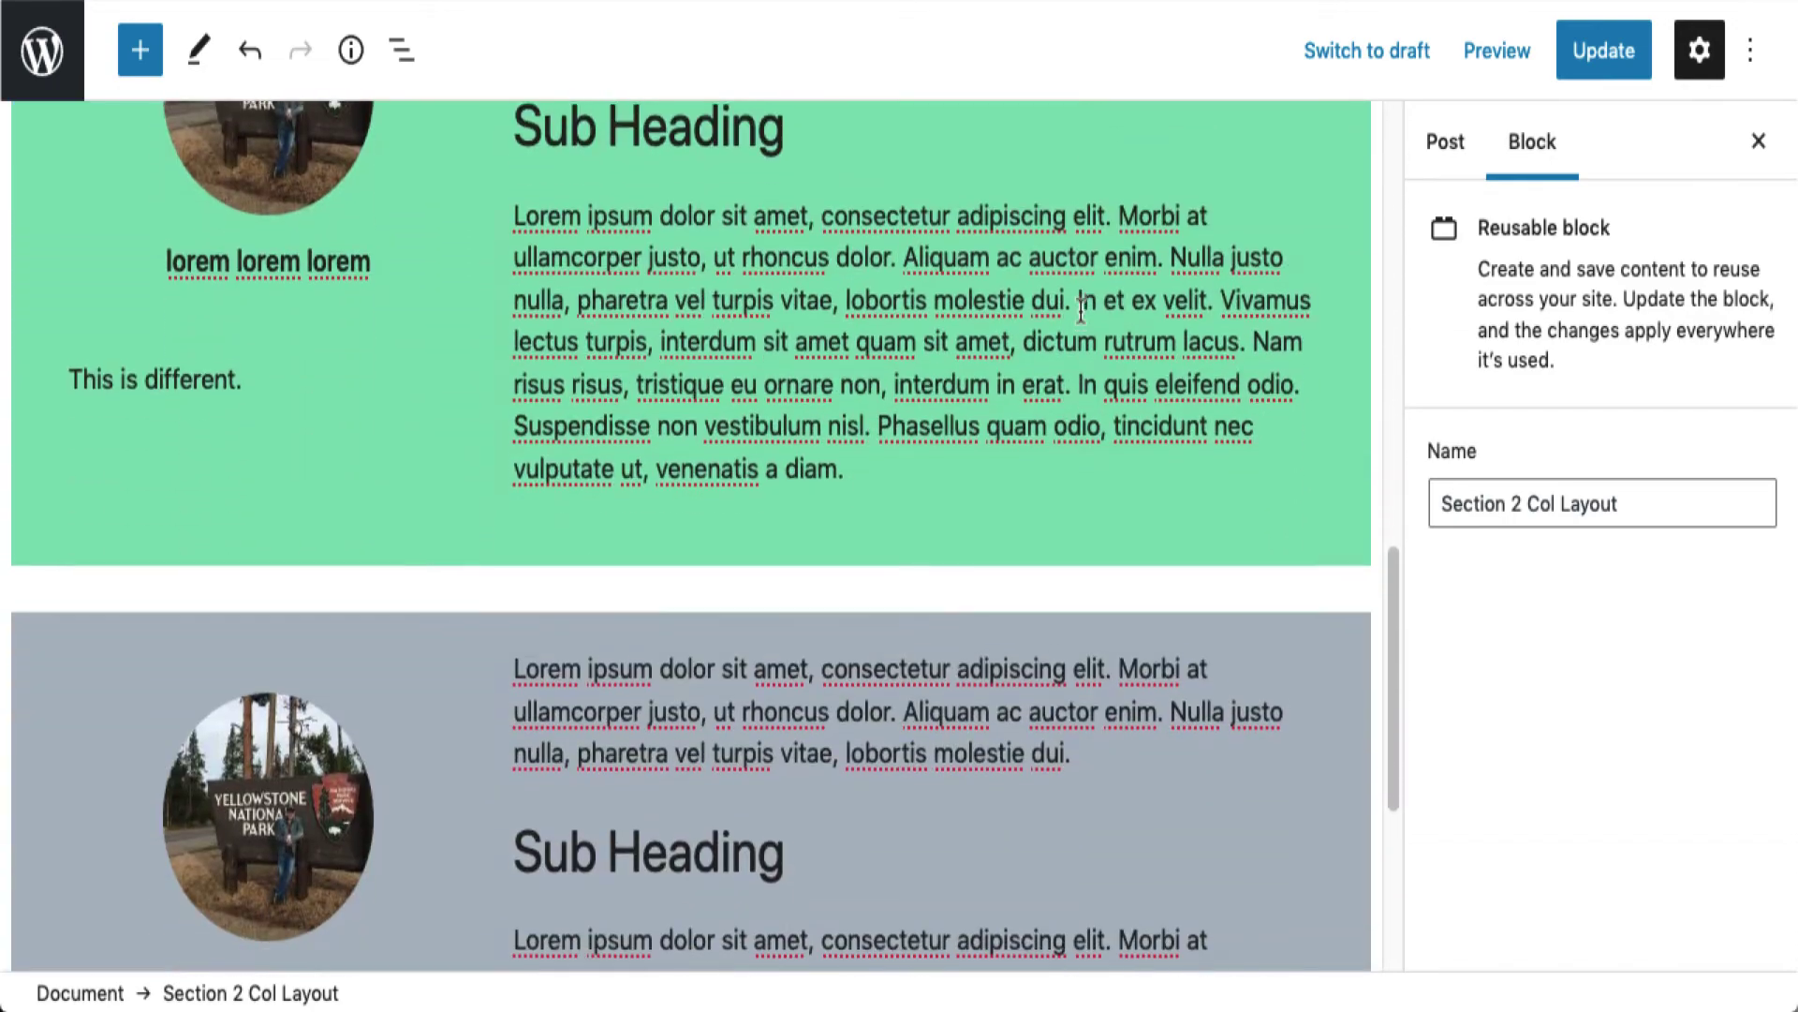
pyautogui.scroll(-3, 1081, 309)
pyautogui.scroll(6, 1080, 311)
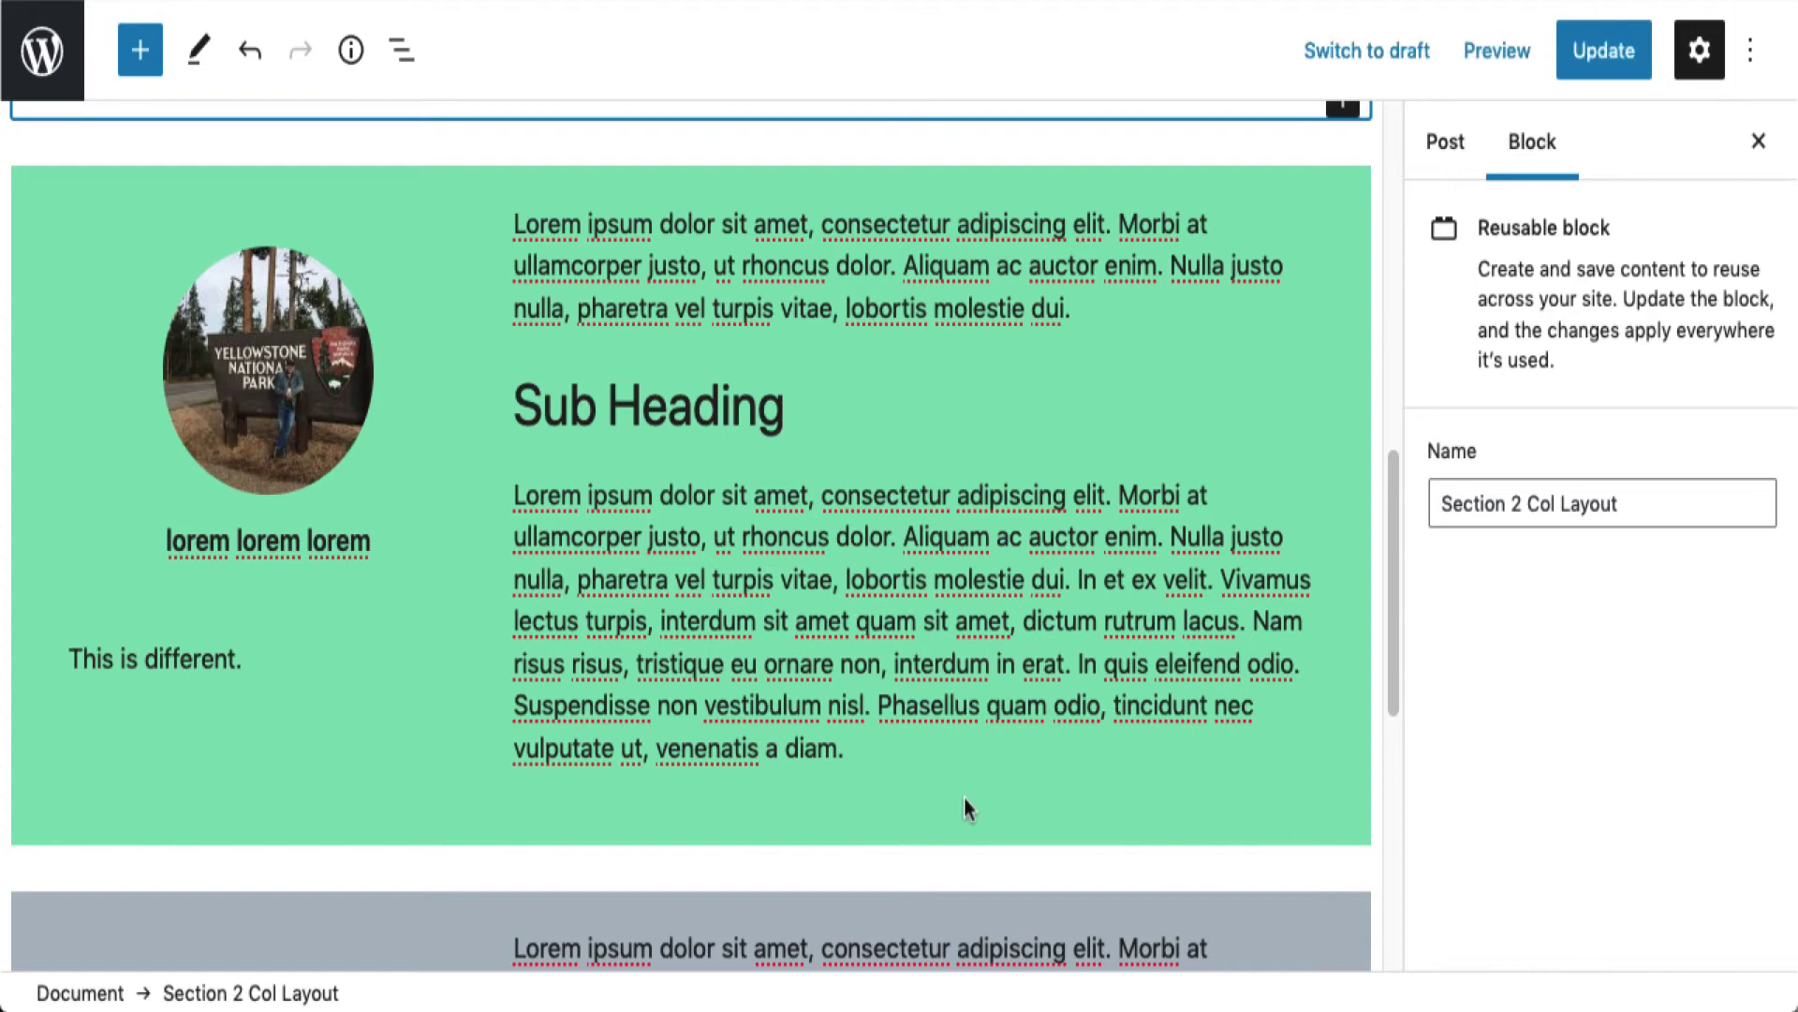
pyautogui.scroll(1, 967, 807)
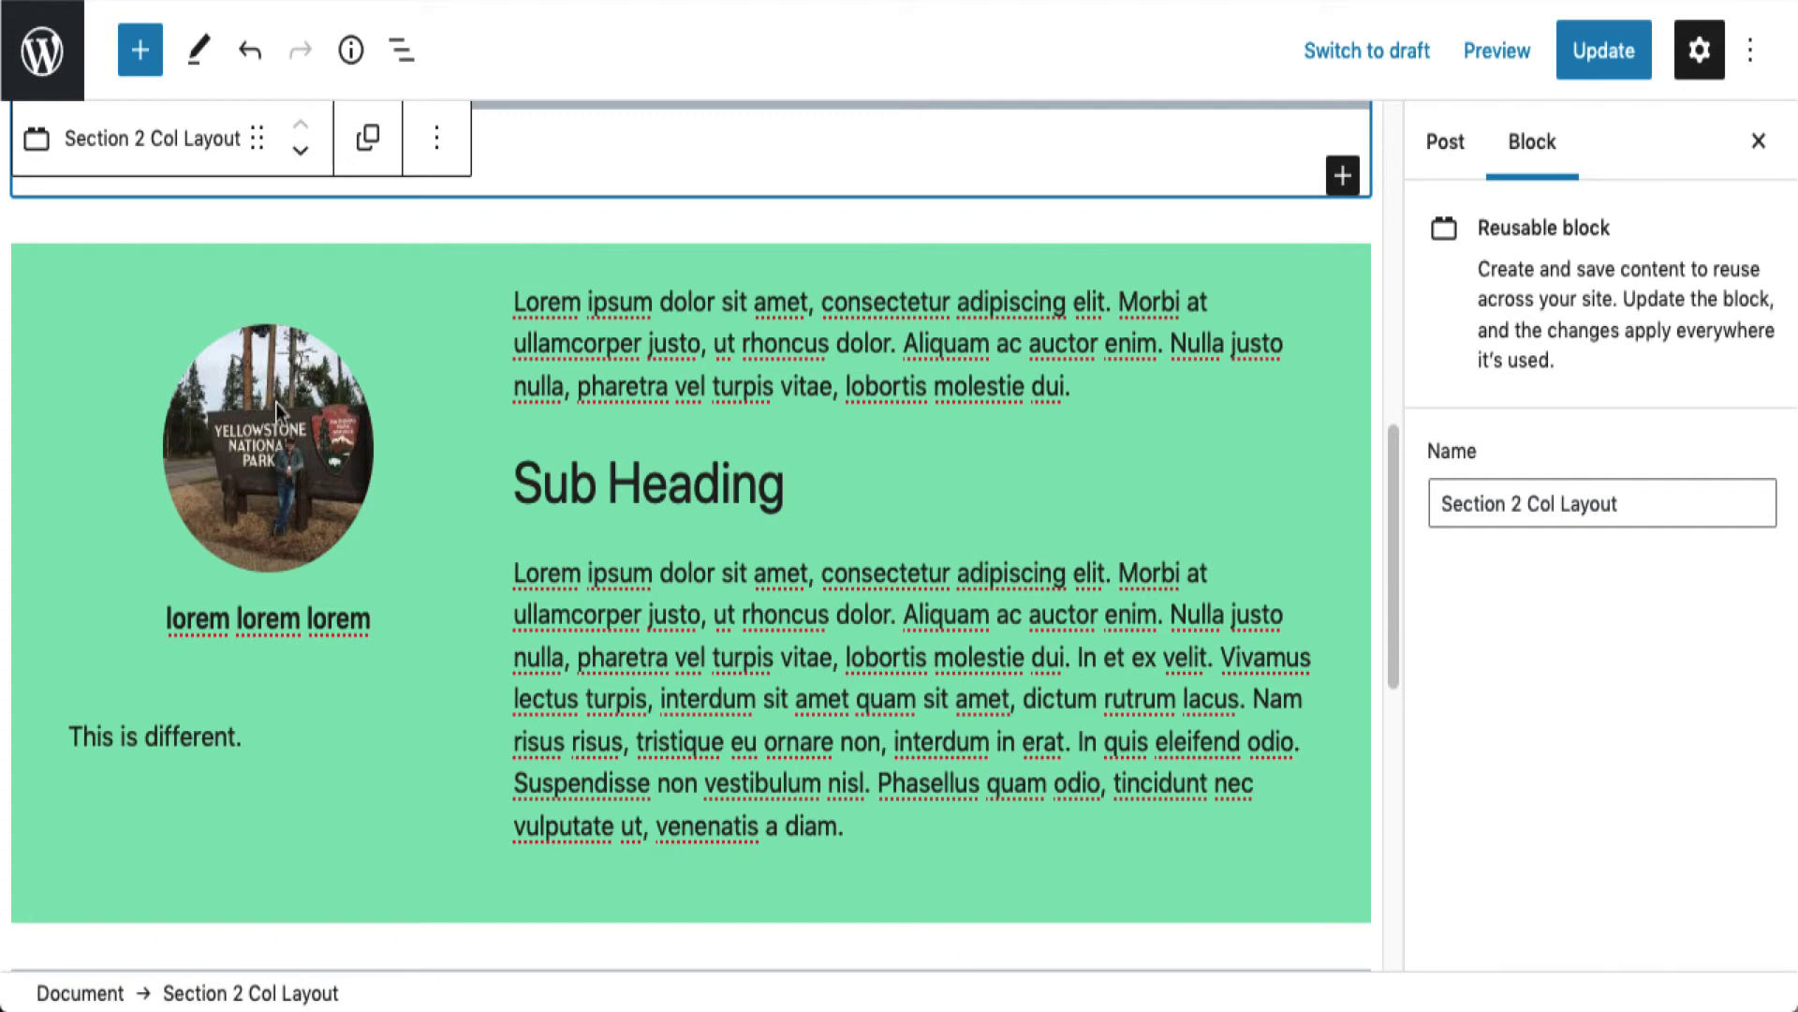
pyautogui.click(237, 417)
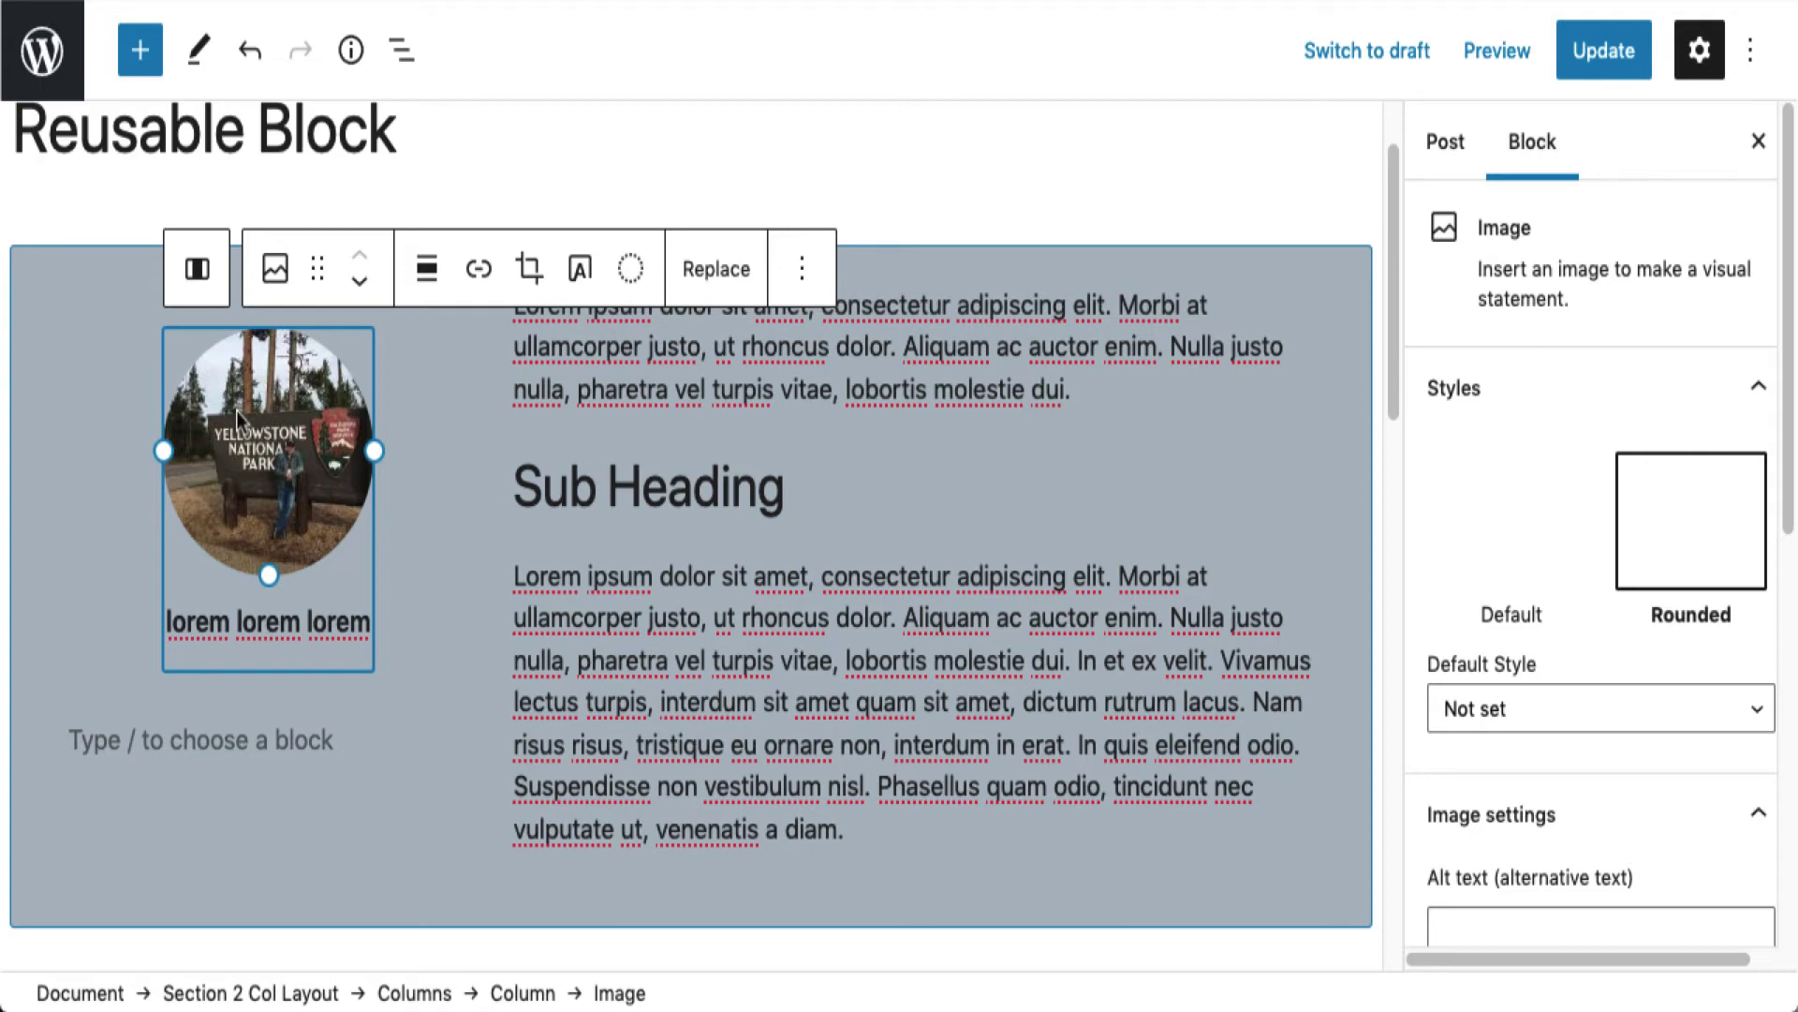
pyautogui.click(760, 487)
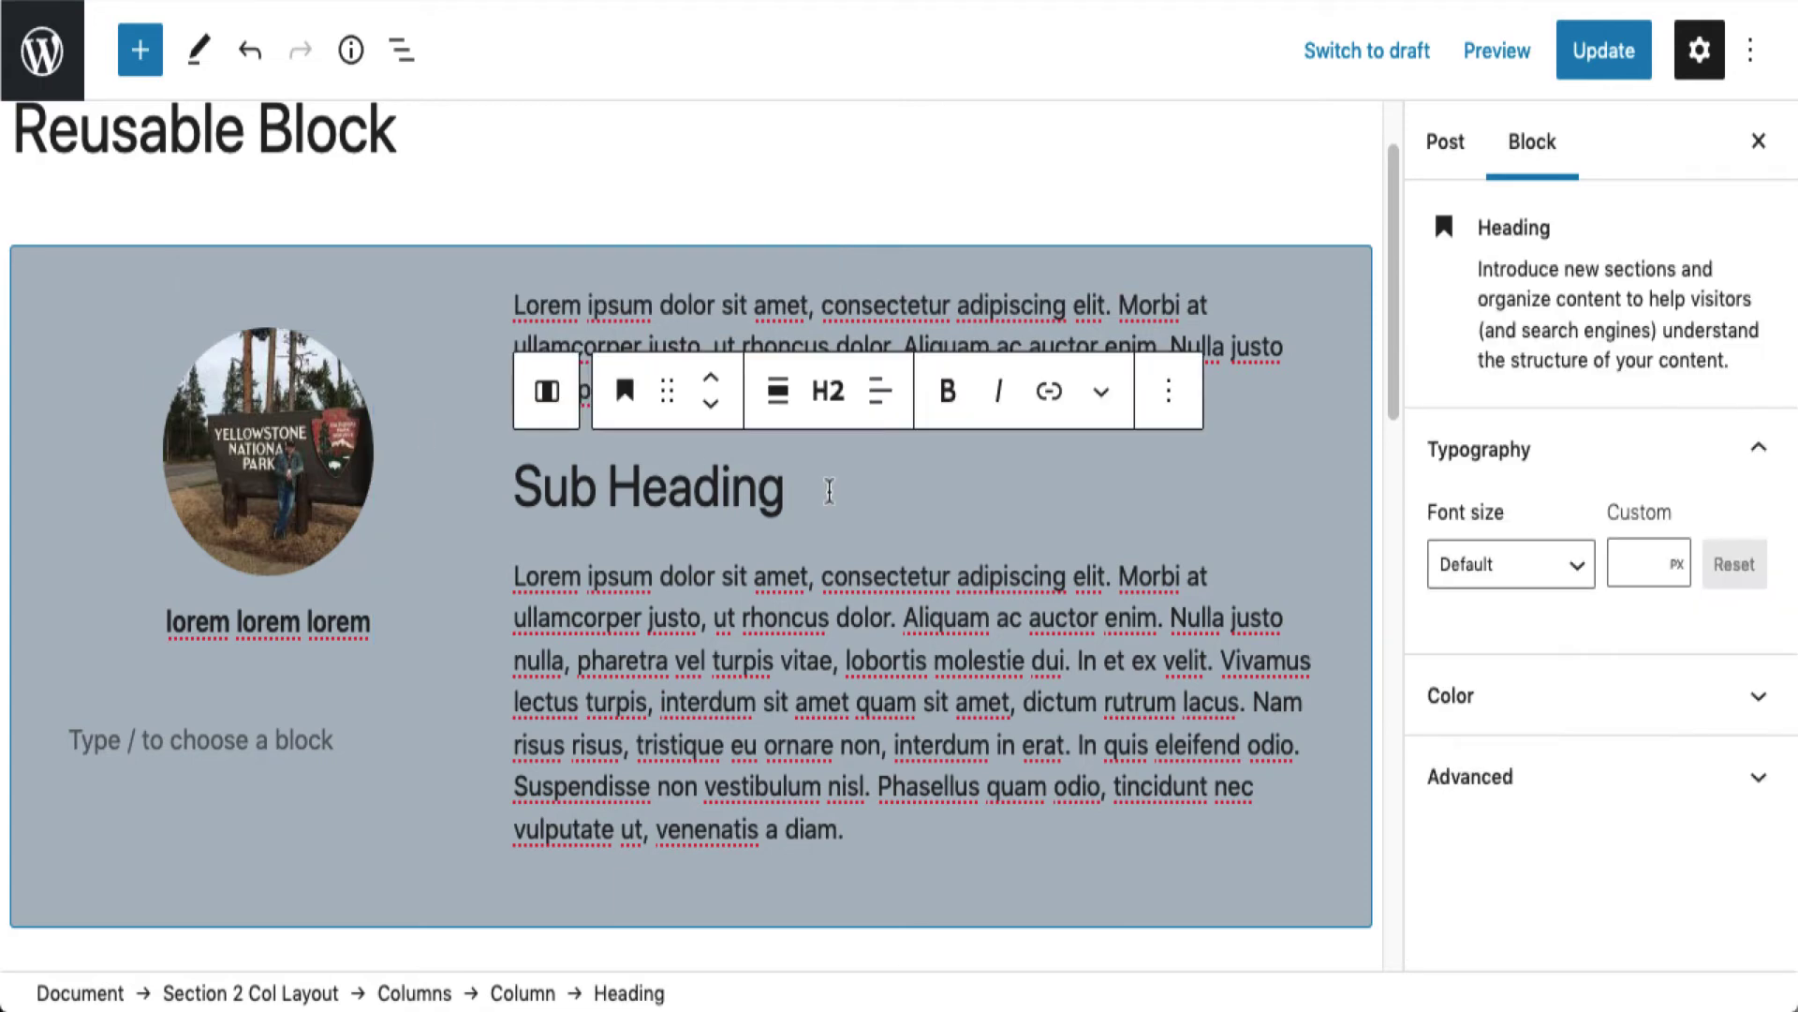
pyautogui.press('BackSpace')
pyautogui.press('BackSpace')
pyautogui.press('BackSpace')
pyautogui.press('BackSpace')
pyautogui.press('BackSpace')
pyautogui.press('BackSpace')
pyautogui.press('BackSpace')
pyautogui.press('BackSpace')
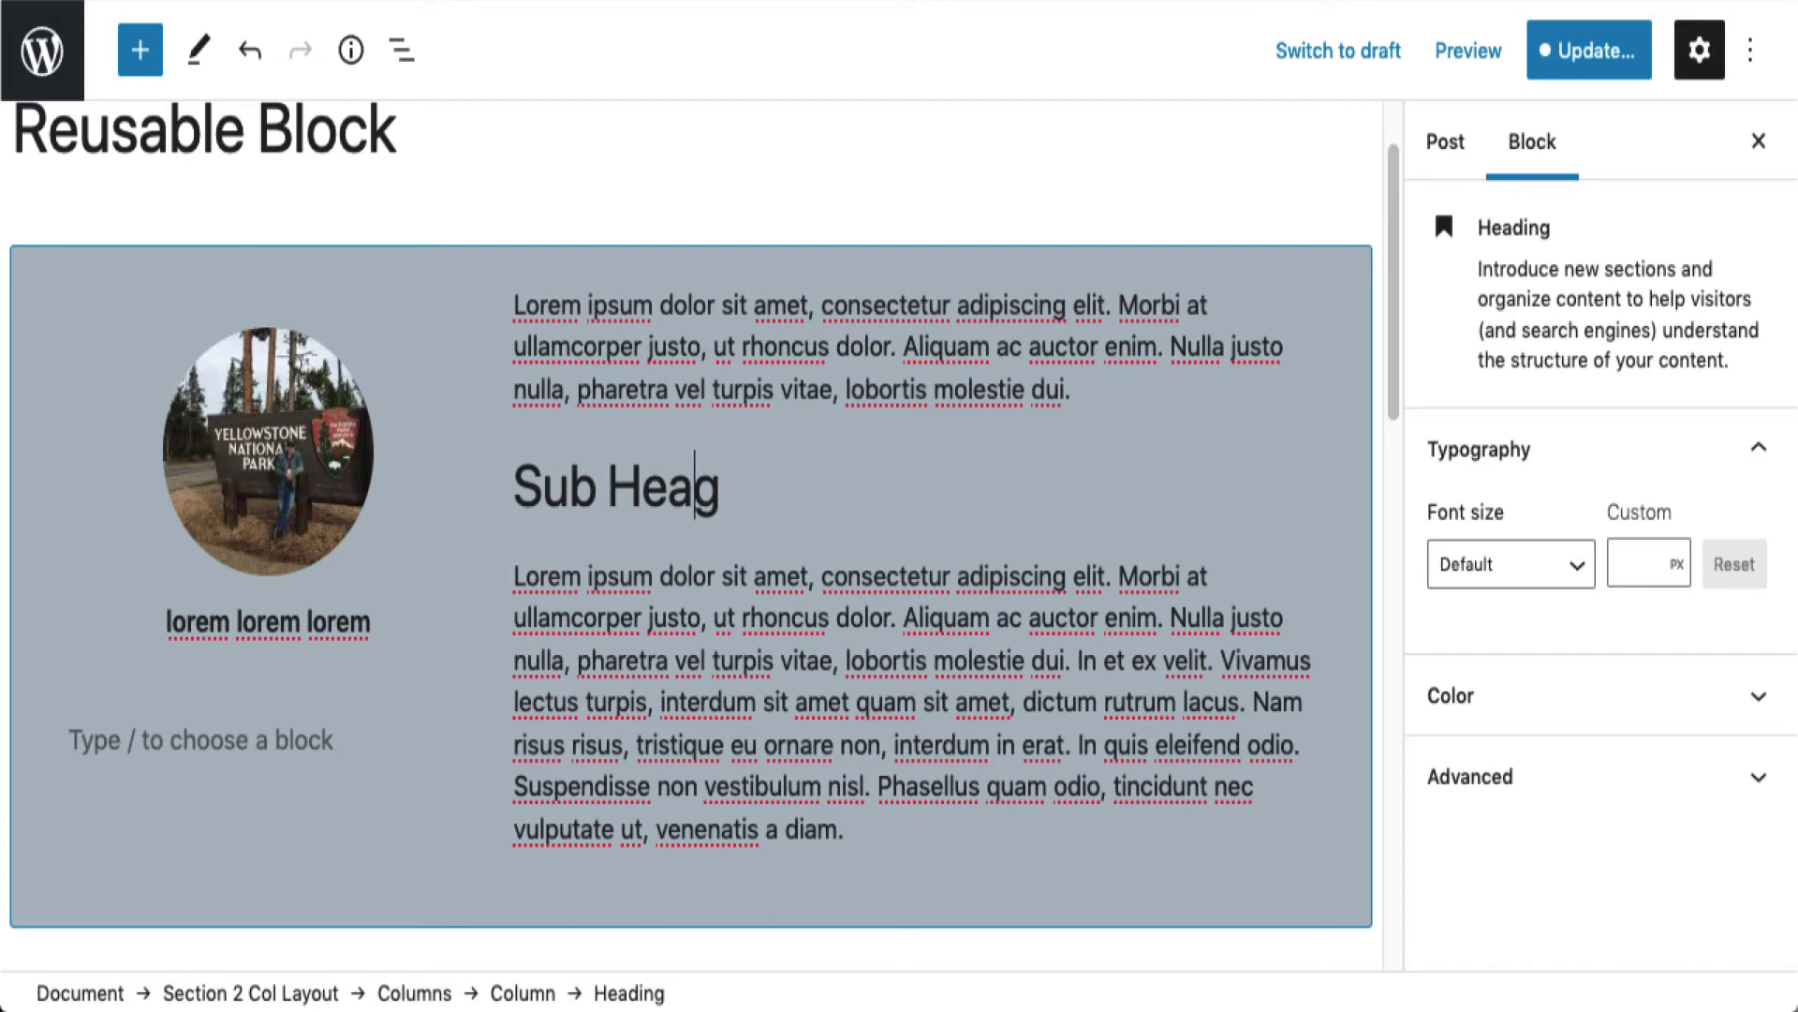
pyautogui.press('BackSpace')
pyautogui.press('BackSpace')
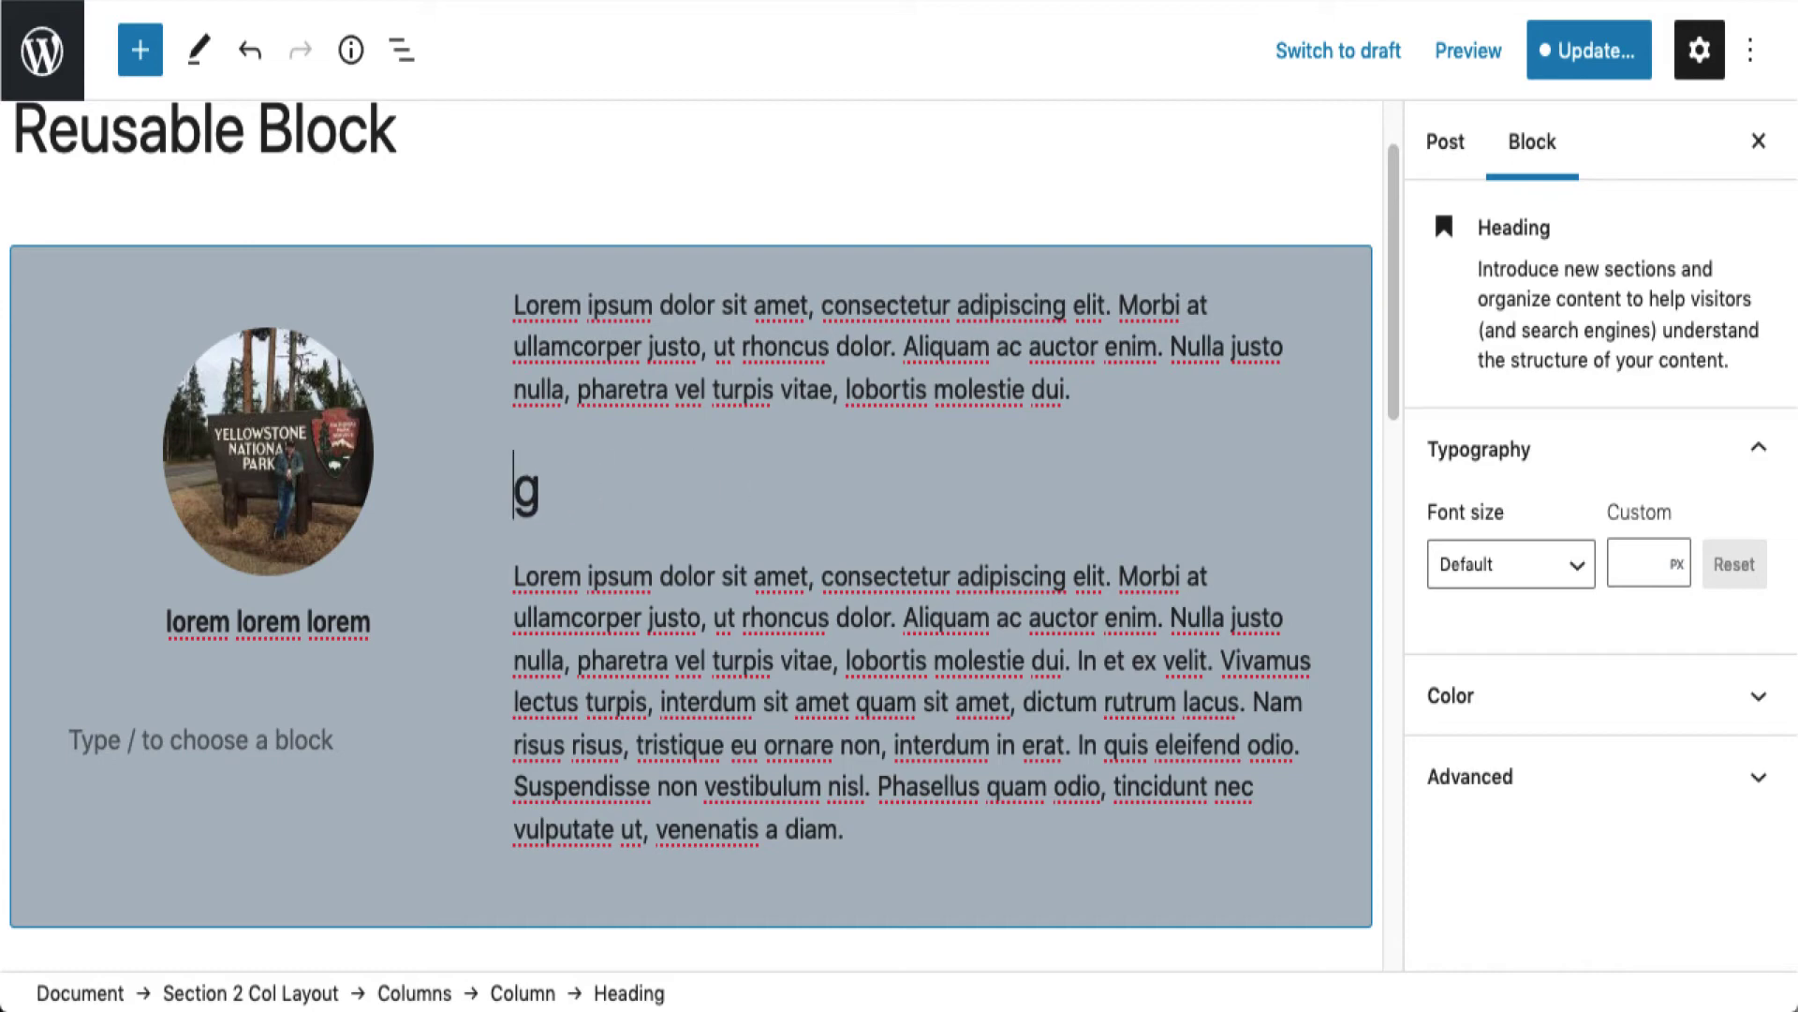
pyautogui.press('Delete')
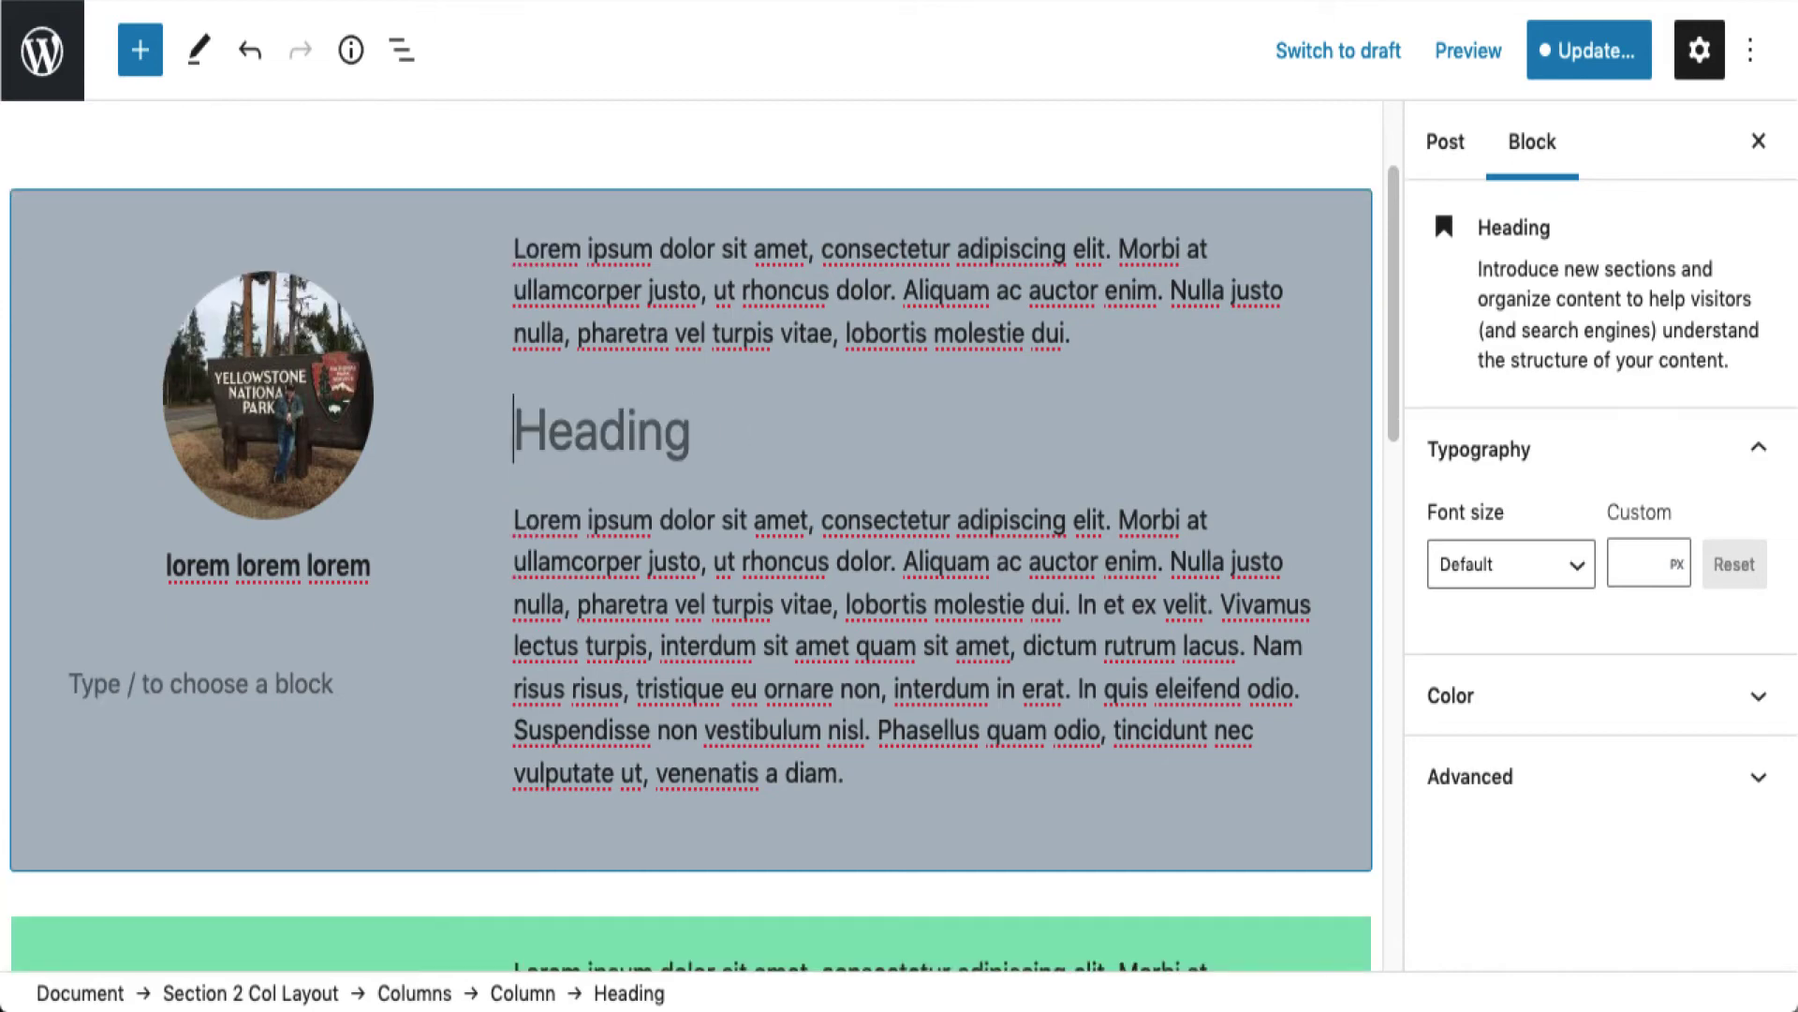
pyautogui.write('Good')
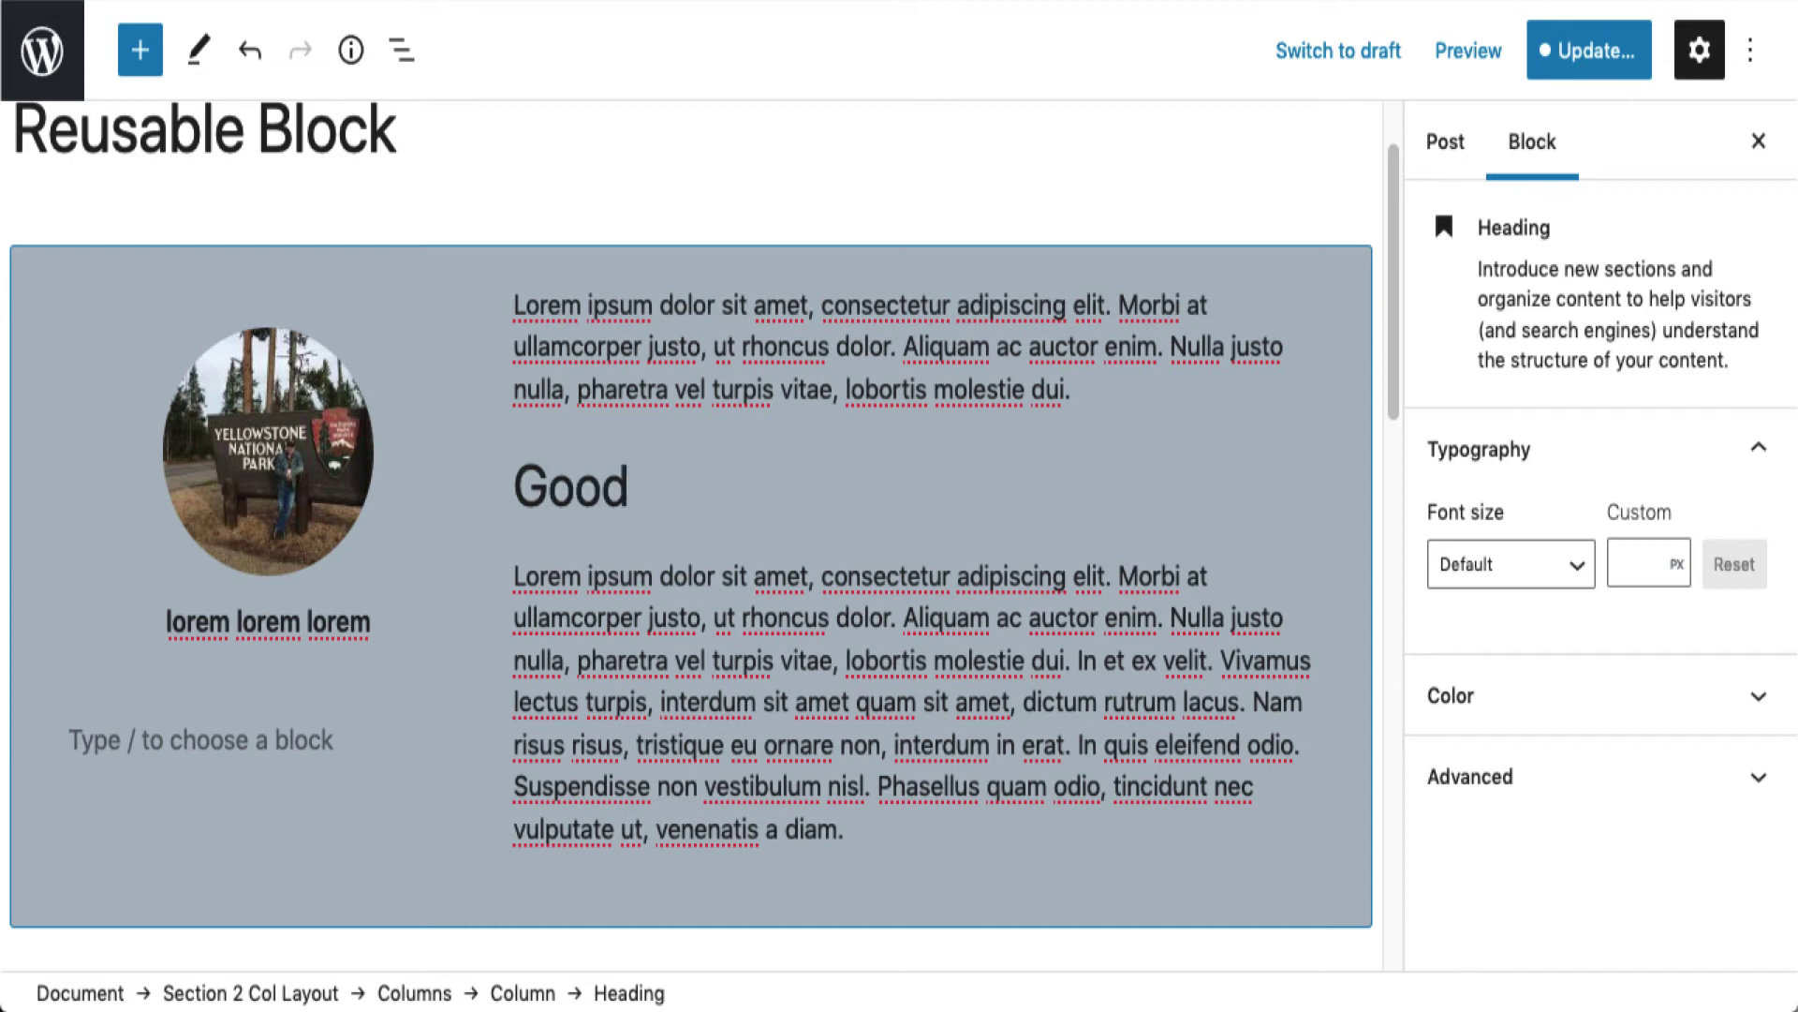
pyautogui.write(' Day')
# Check the heading in the other sections, and save the changes to both the post and the "Section 2 Col Layout" reusable block.
pyautogui.scroll(-10, 829, 495)
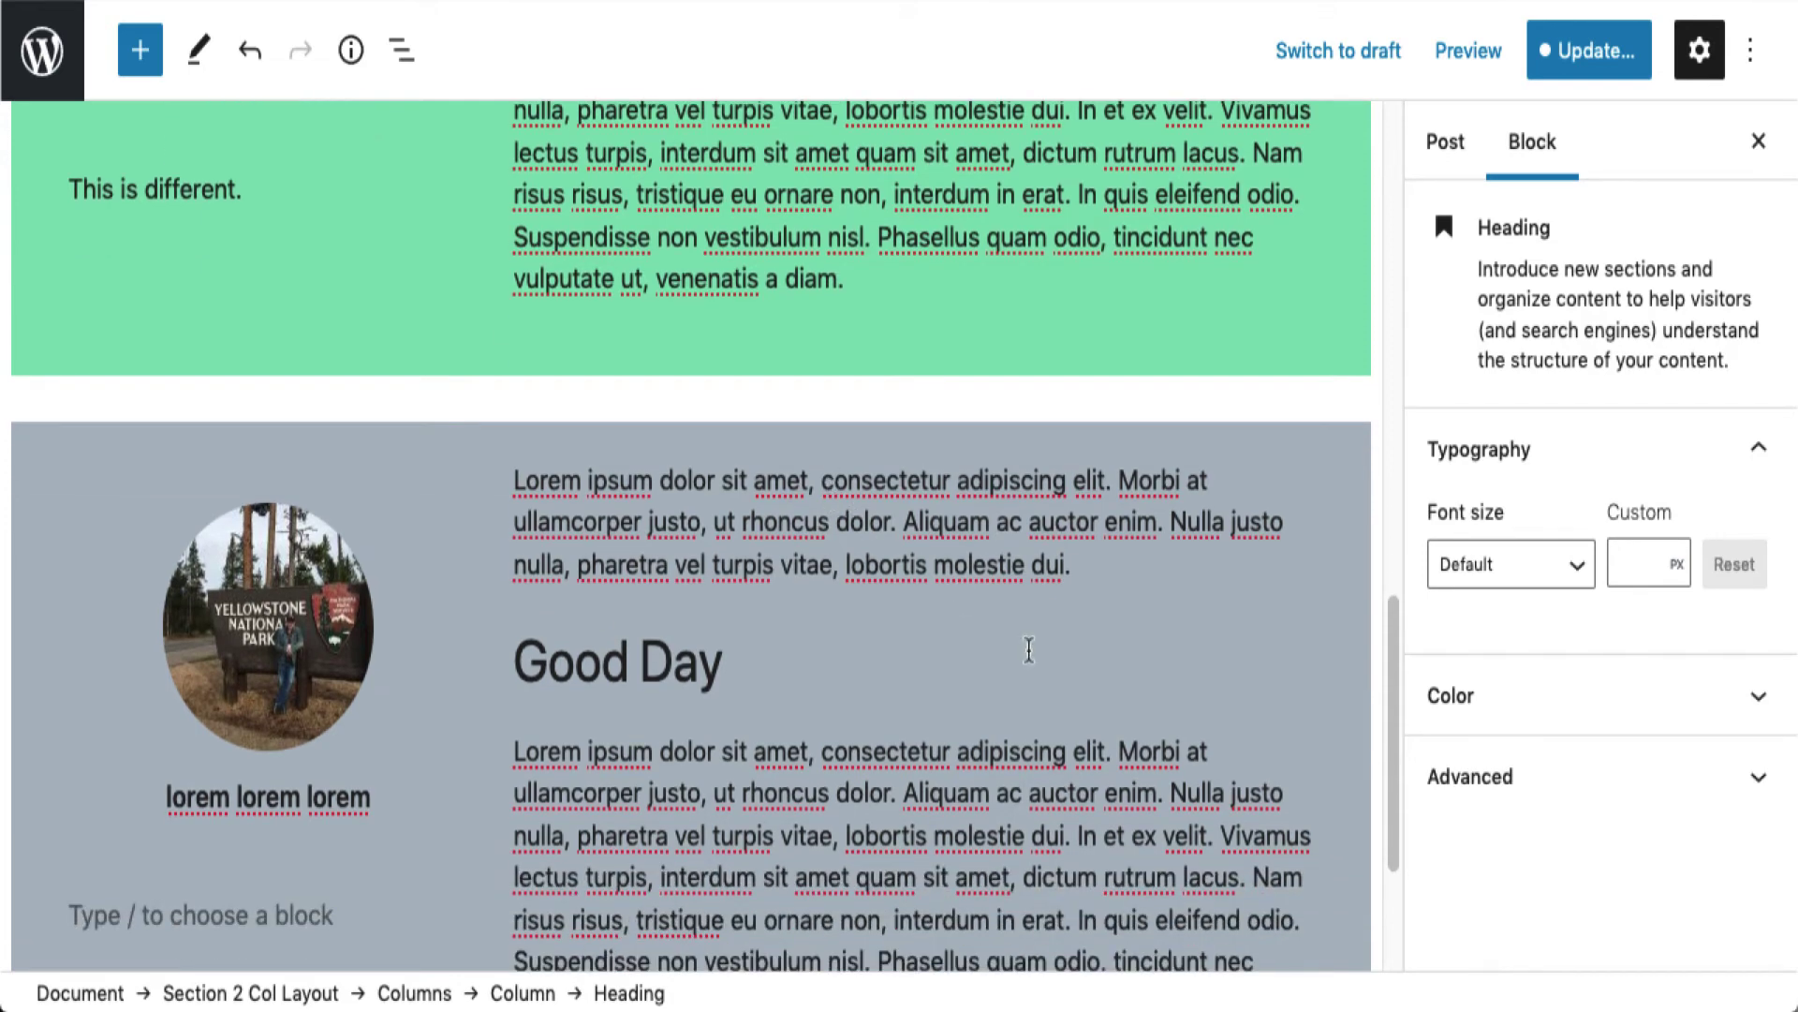
pyautogui.scroll(-2, 1028, 649)
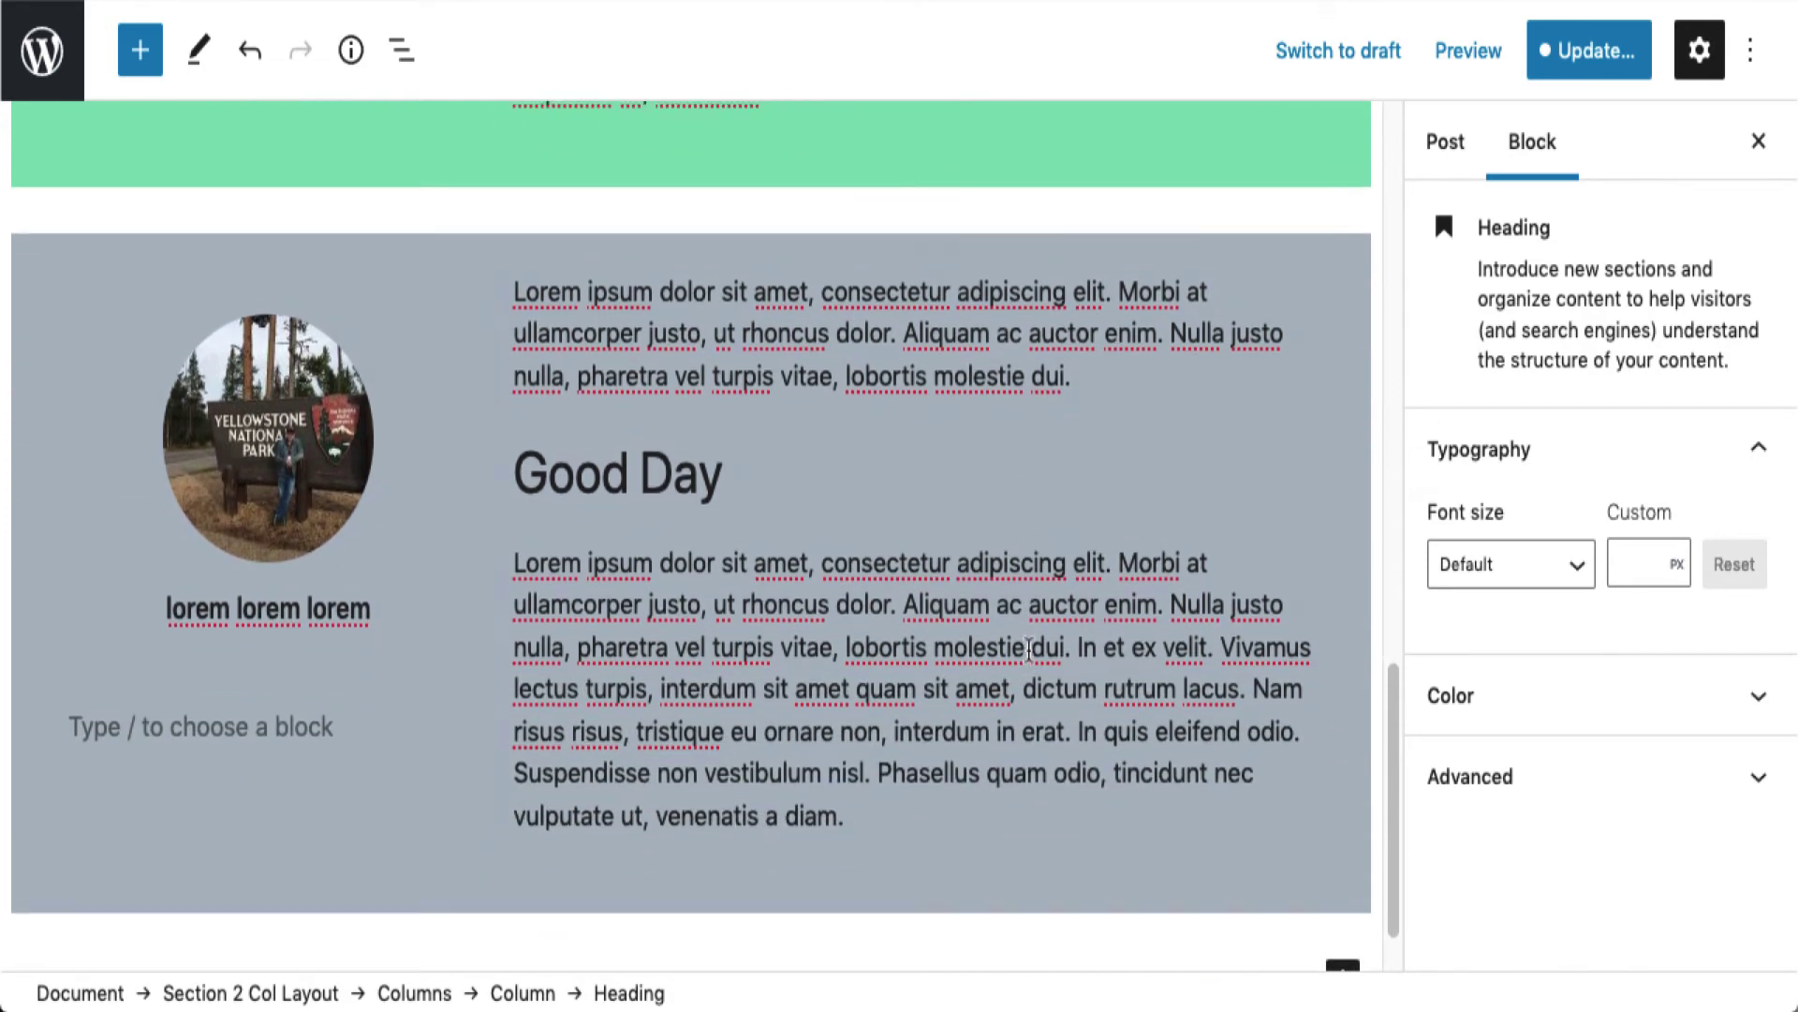
pyautogui.scroll(3, 1028, 649)
pyautogui.scroll(10, 1028, 649)
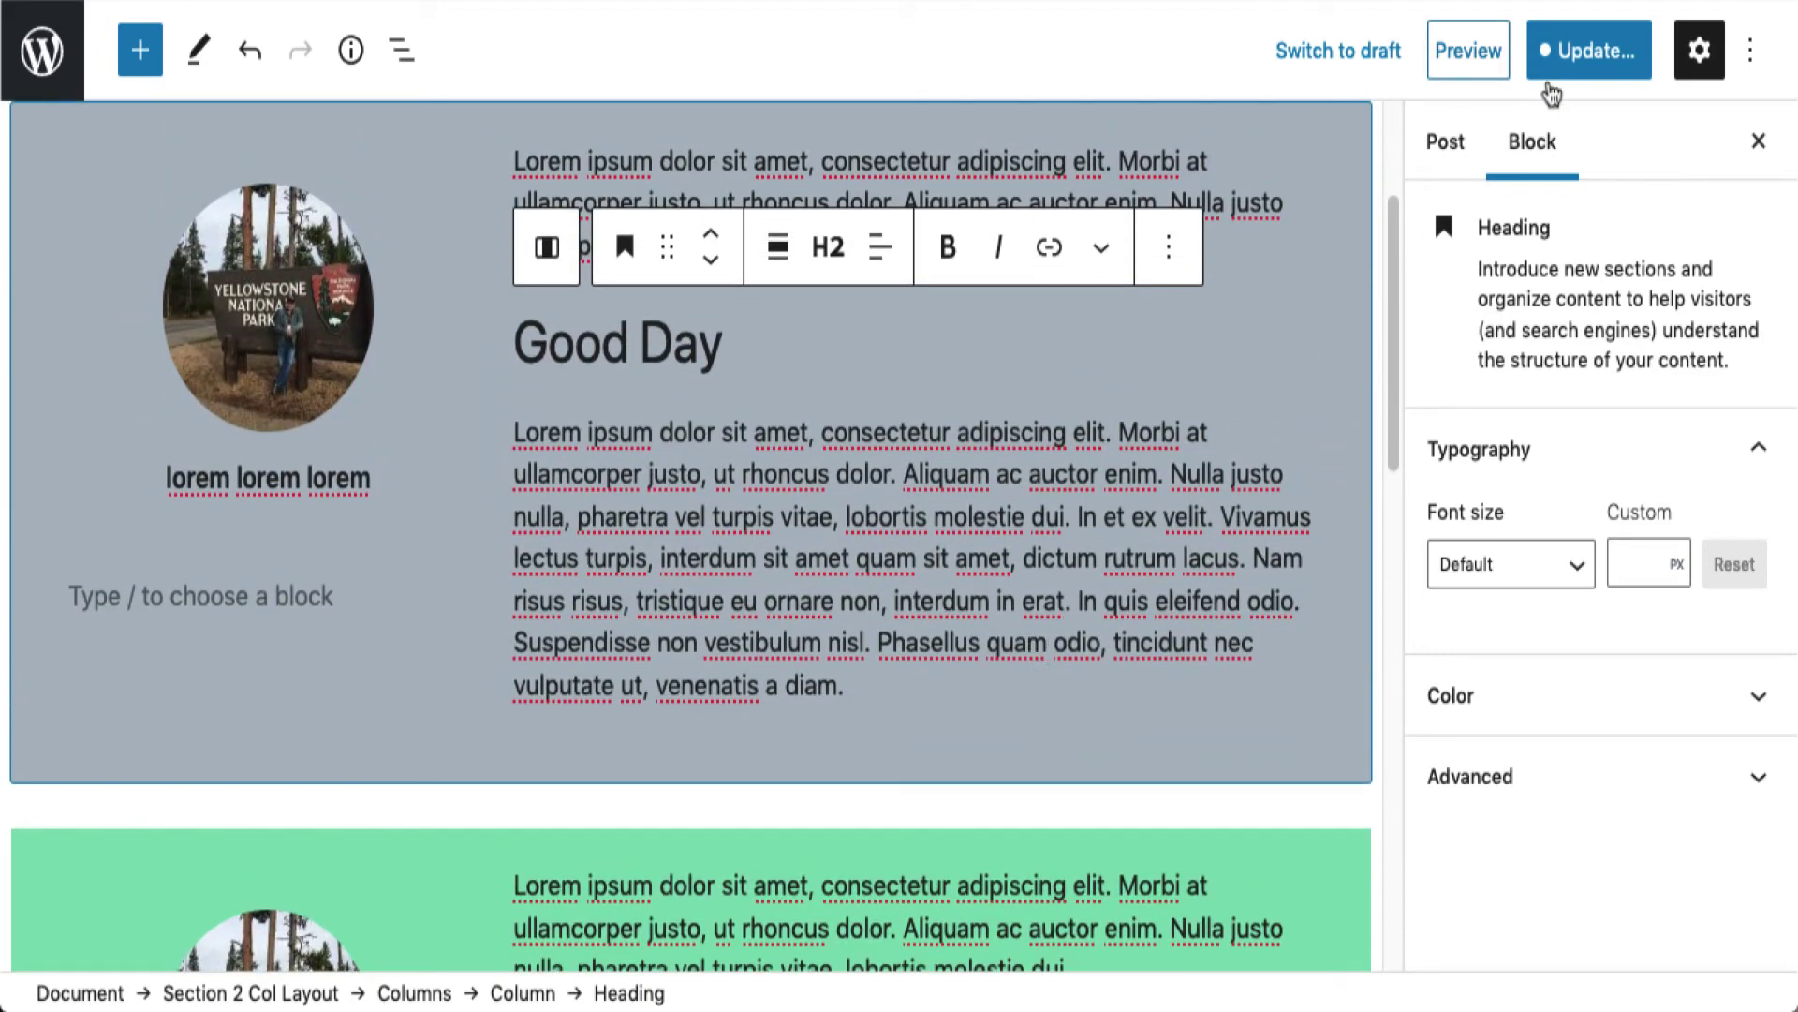
pyautogui.click(1581, 58)
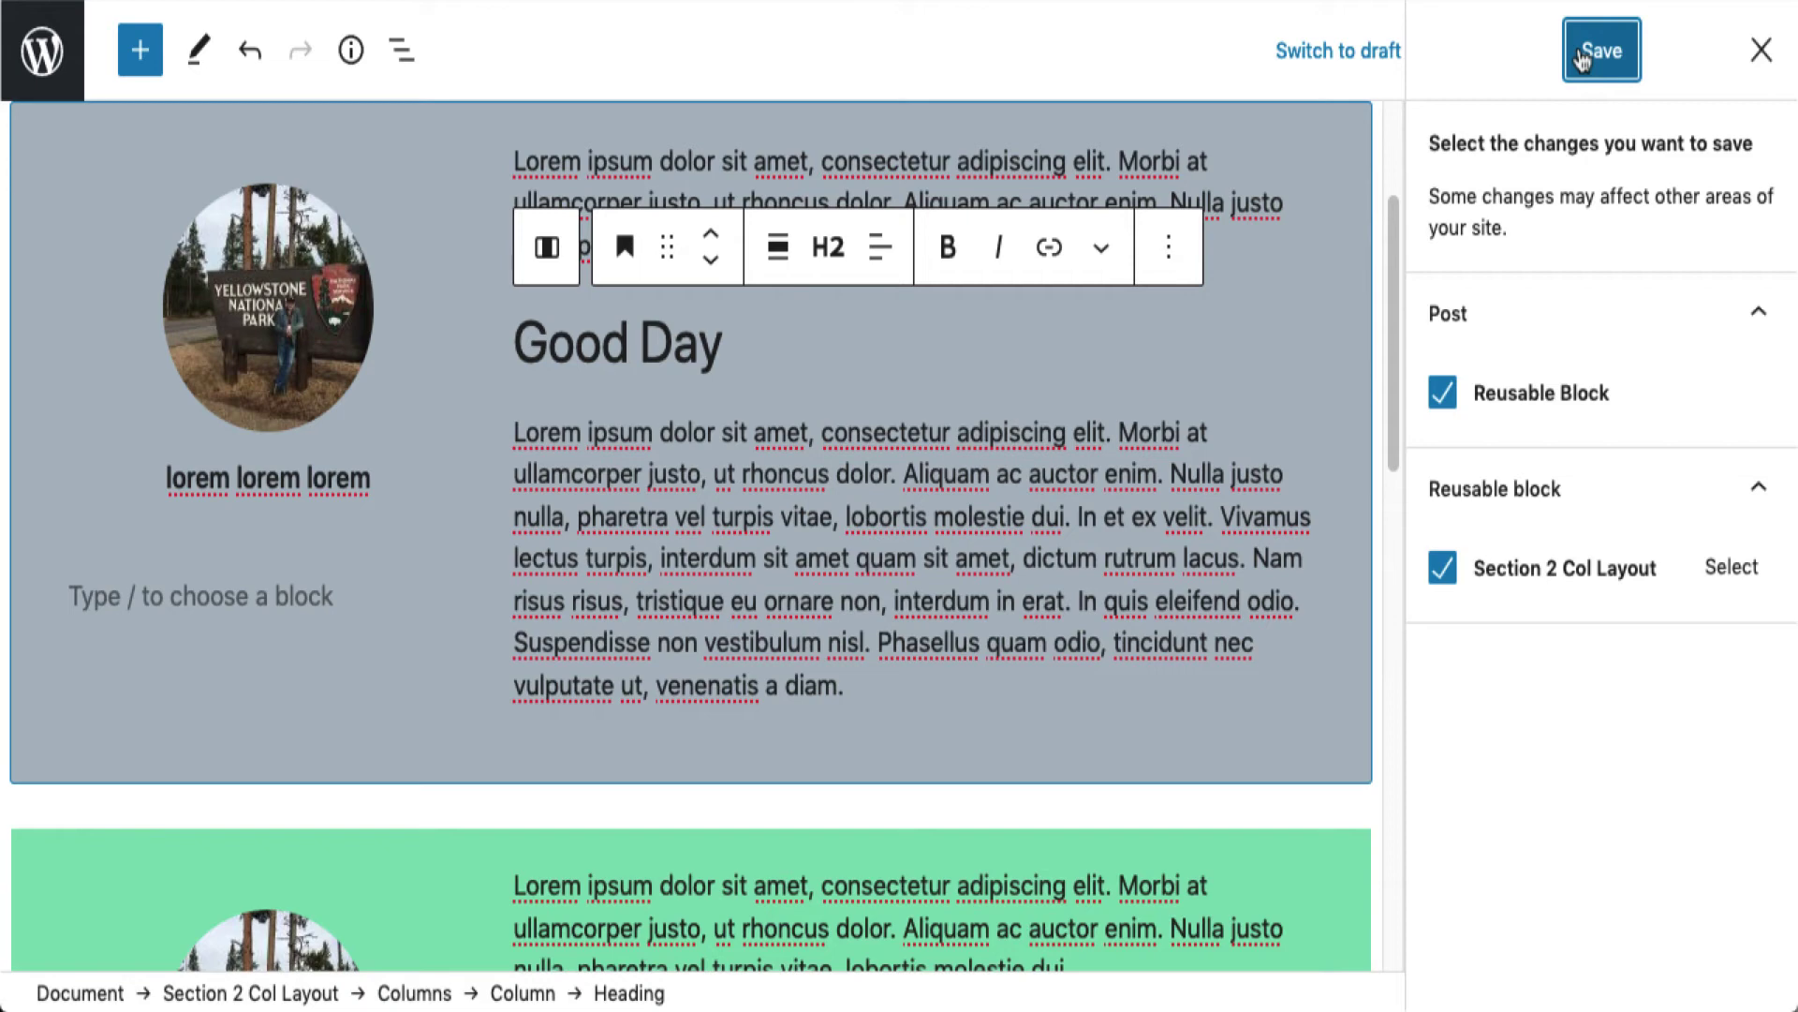
pyautogui.click(1581, 58)
# Compare the headings of the two reusable sections with the heading of the green converted section between them.
pyautogui.scroll(3, 971, 790)
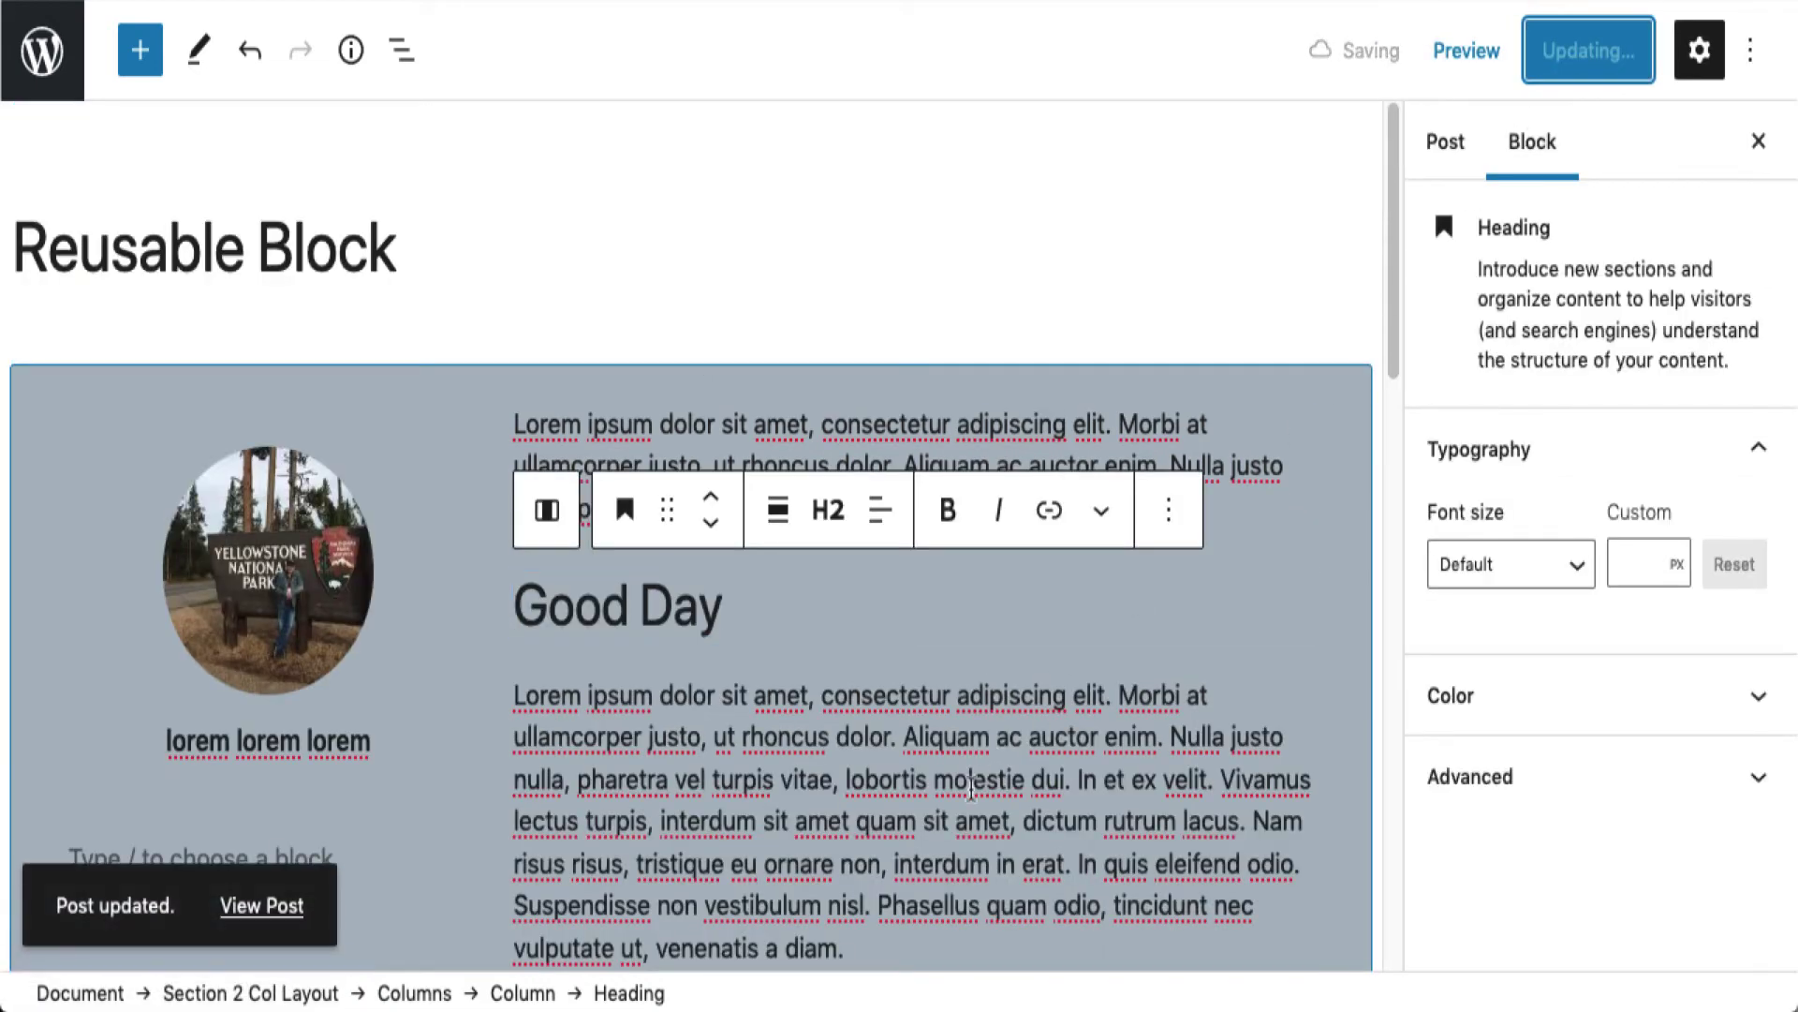
pyautogui.scroll(-3, 971, 789)
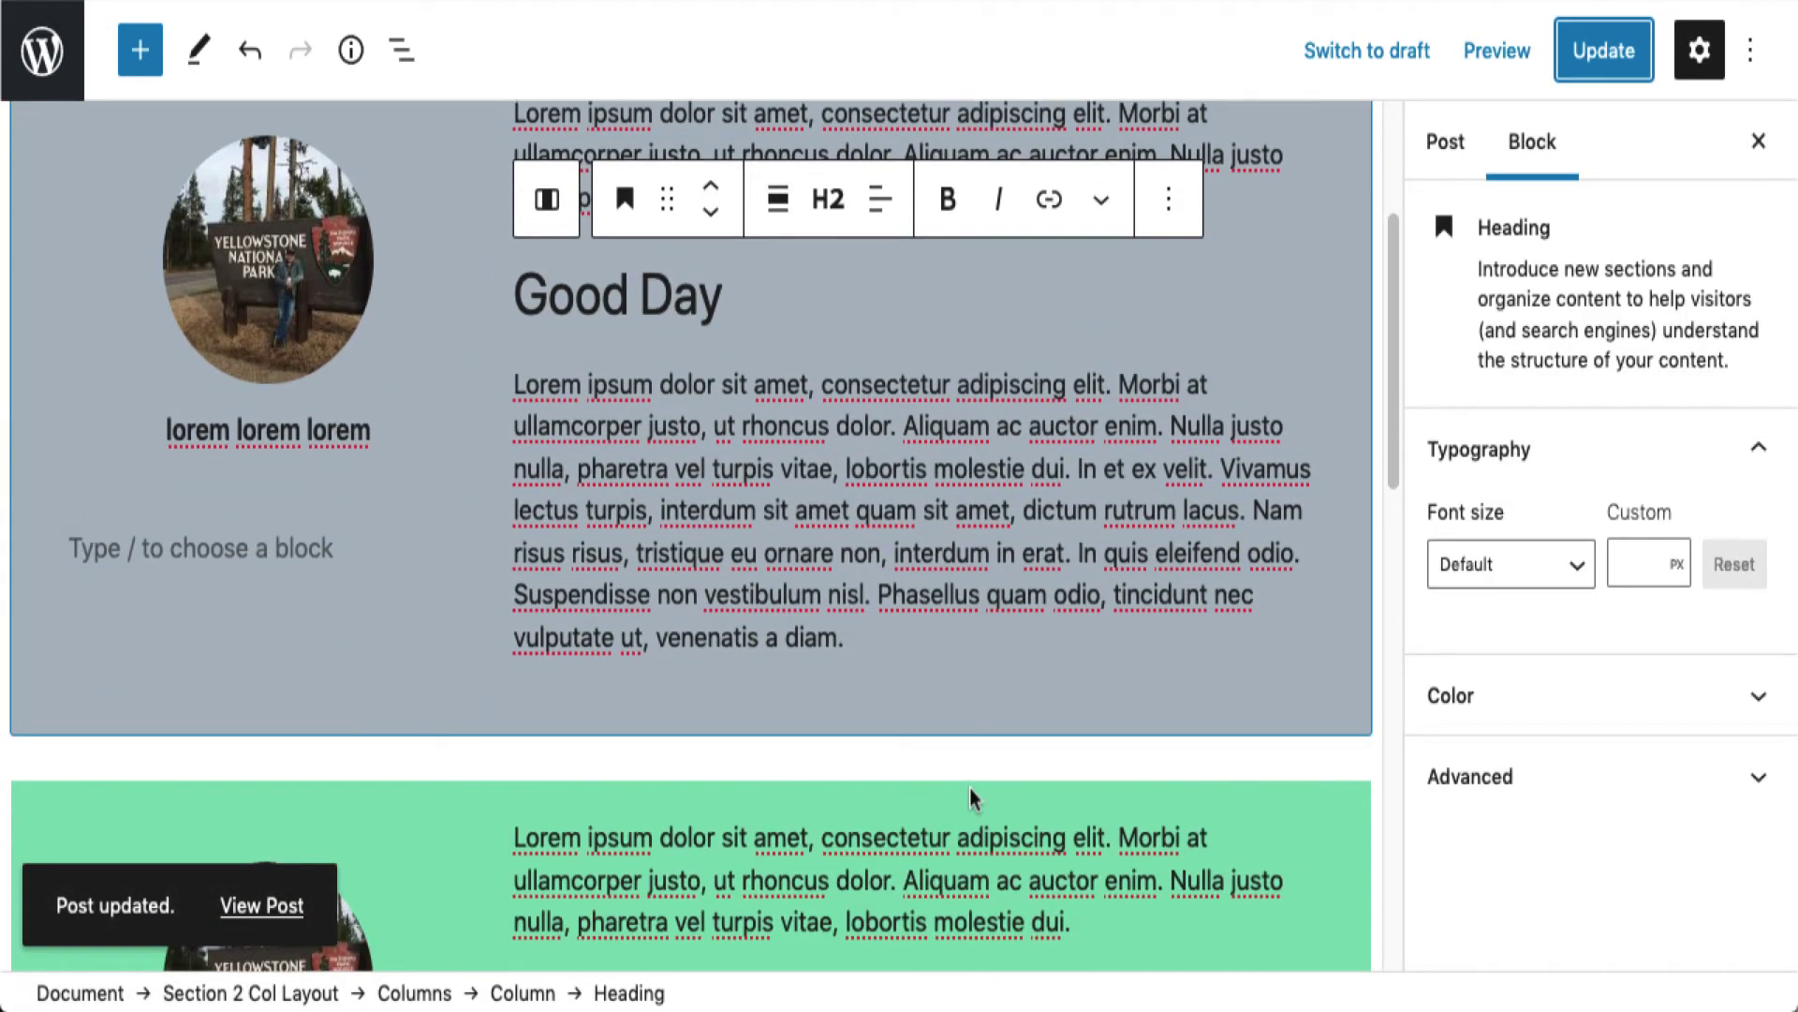
pyautogui.scroll(-3, 971, 792)
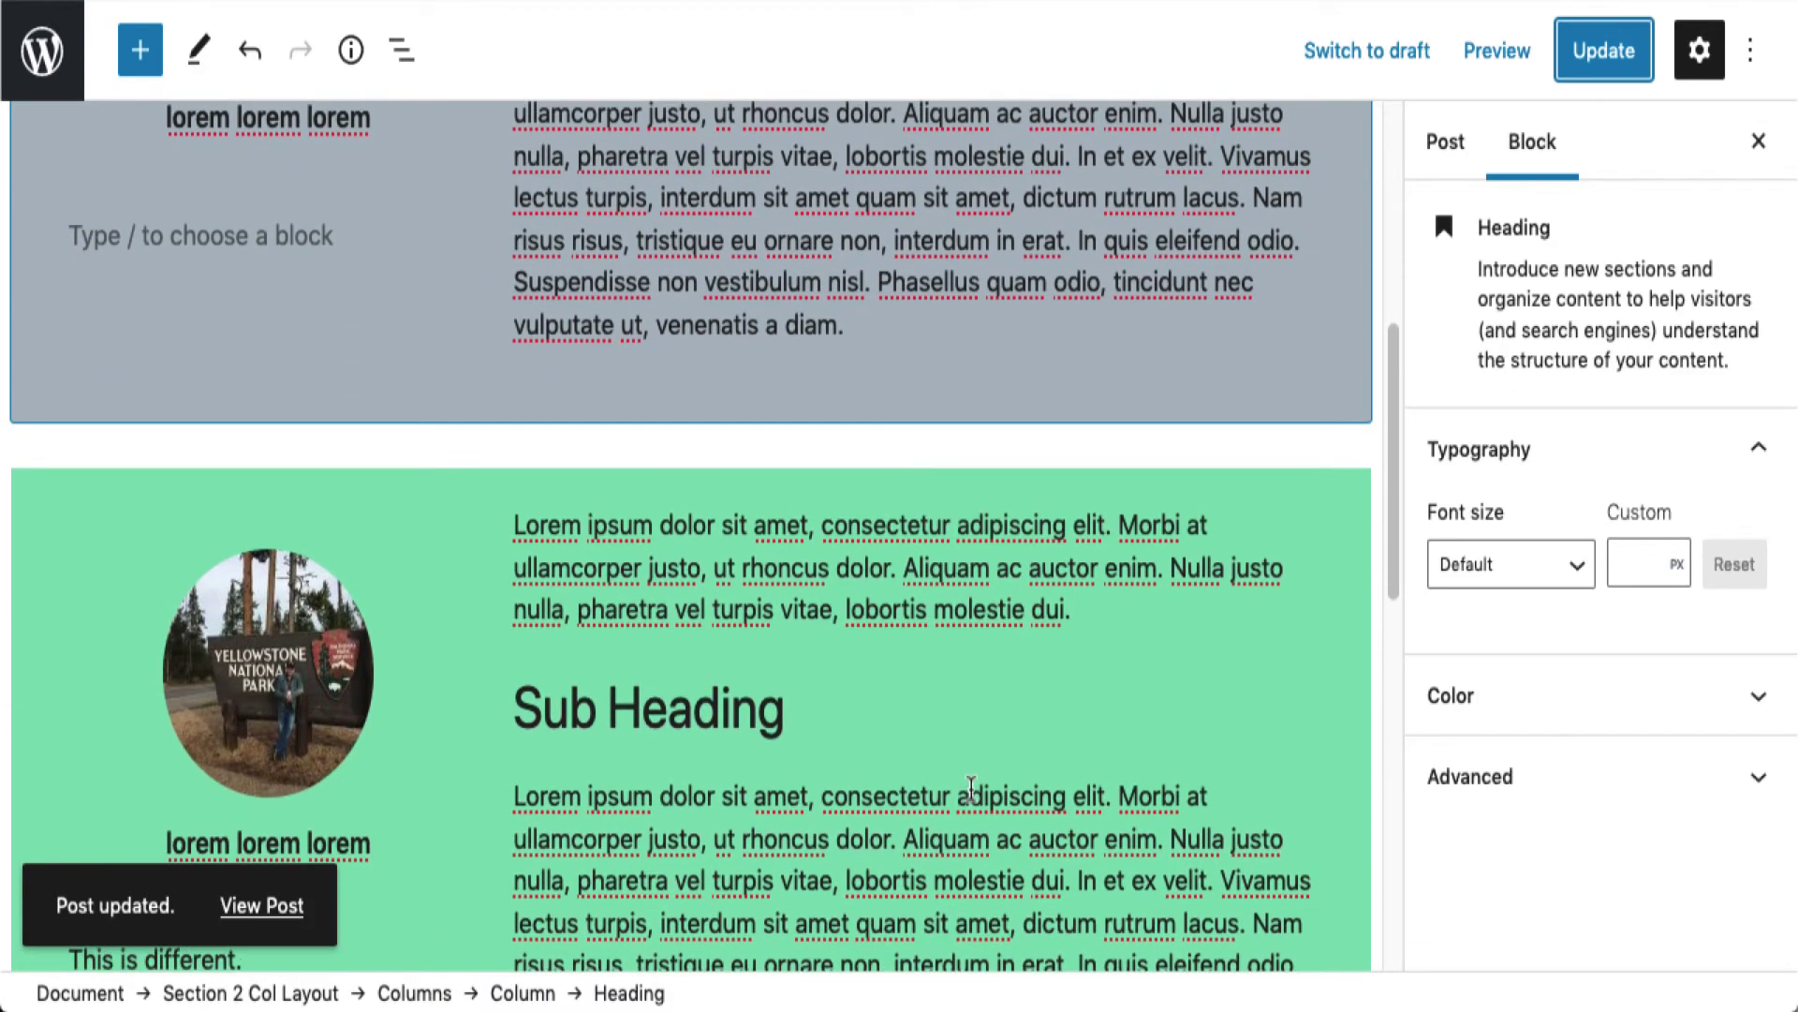
pyautogui.scroll(-2, 971, 789)
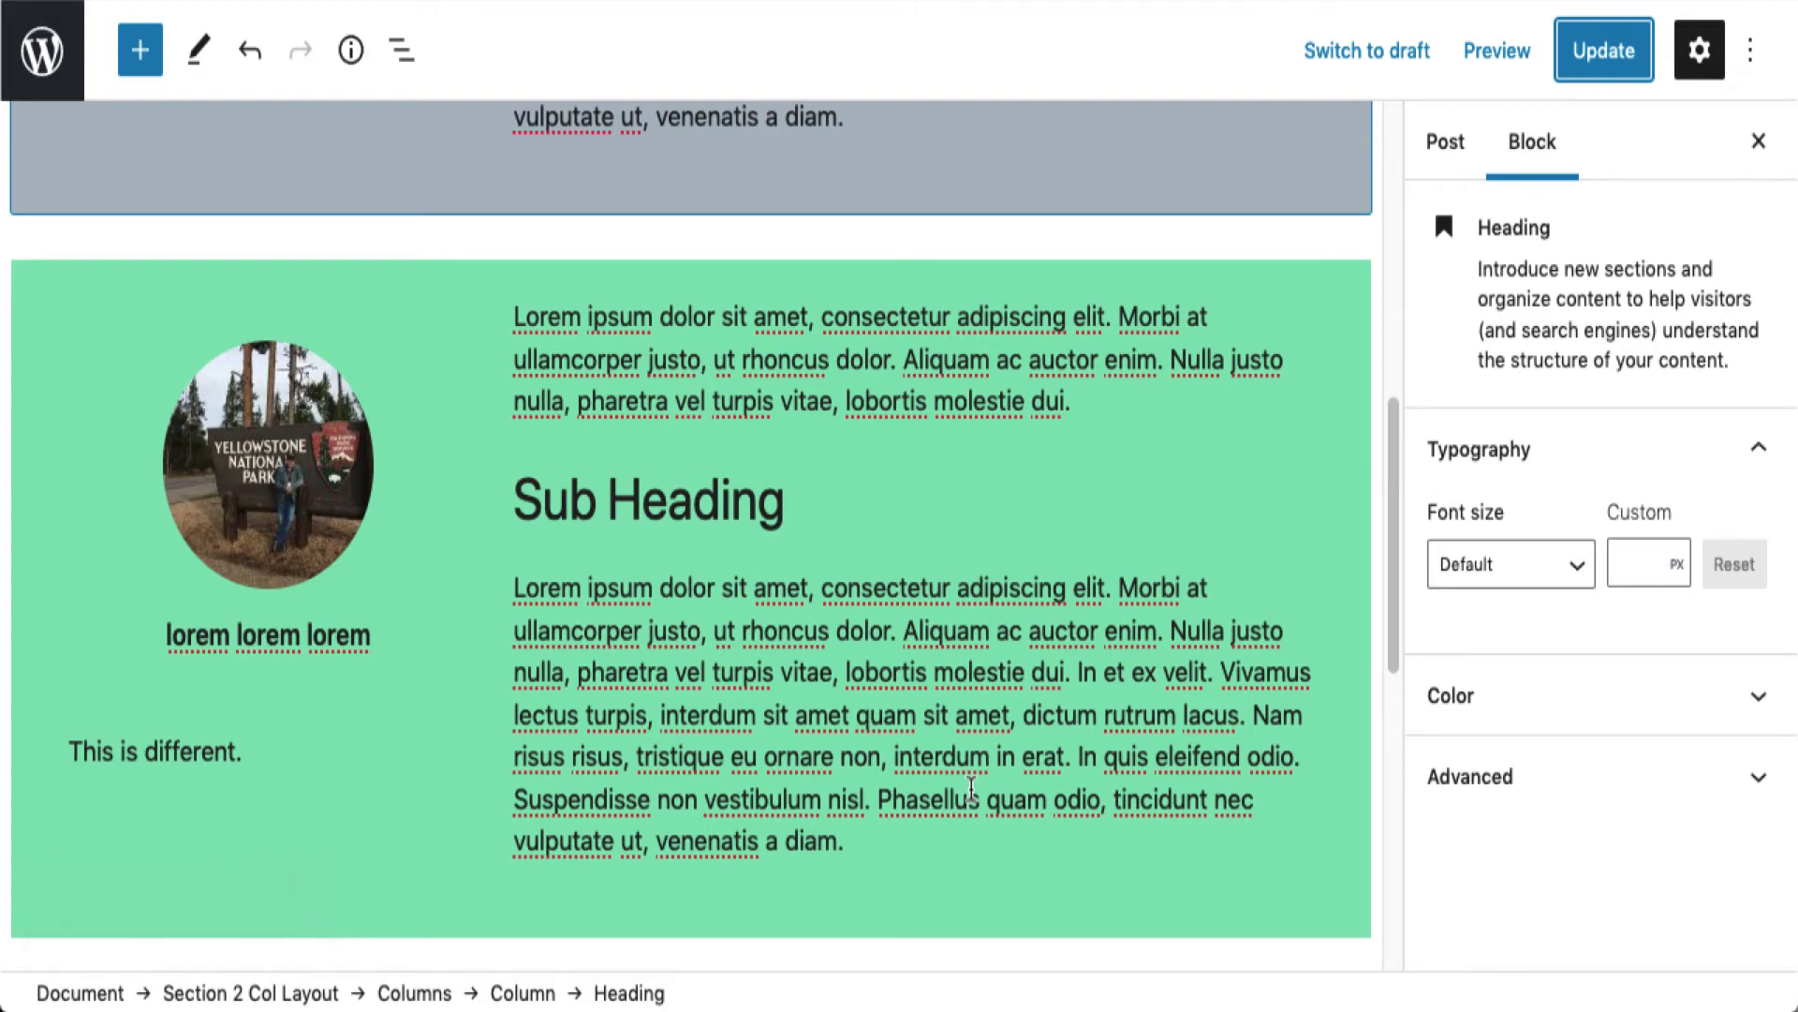
pyautogui.scroll(5, 971, 791)
pyautogui.scroll(-1, 971, 796)
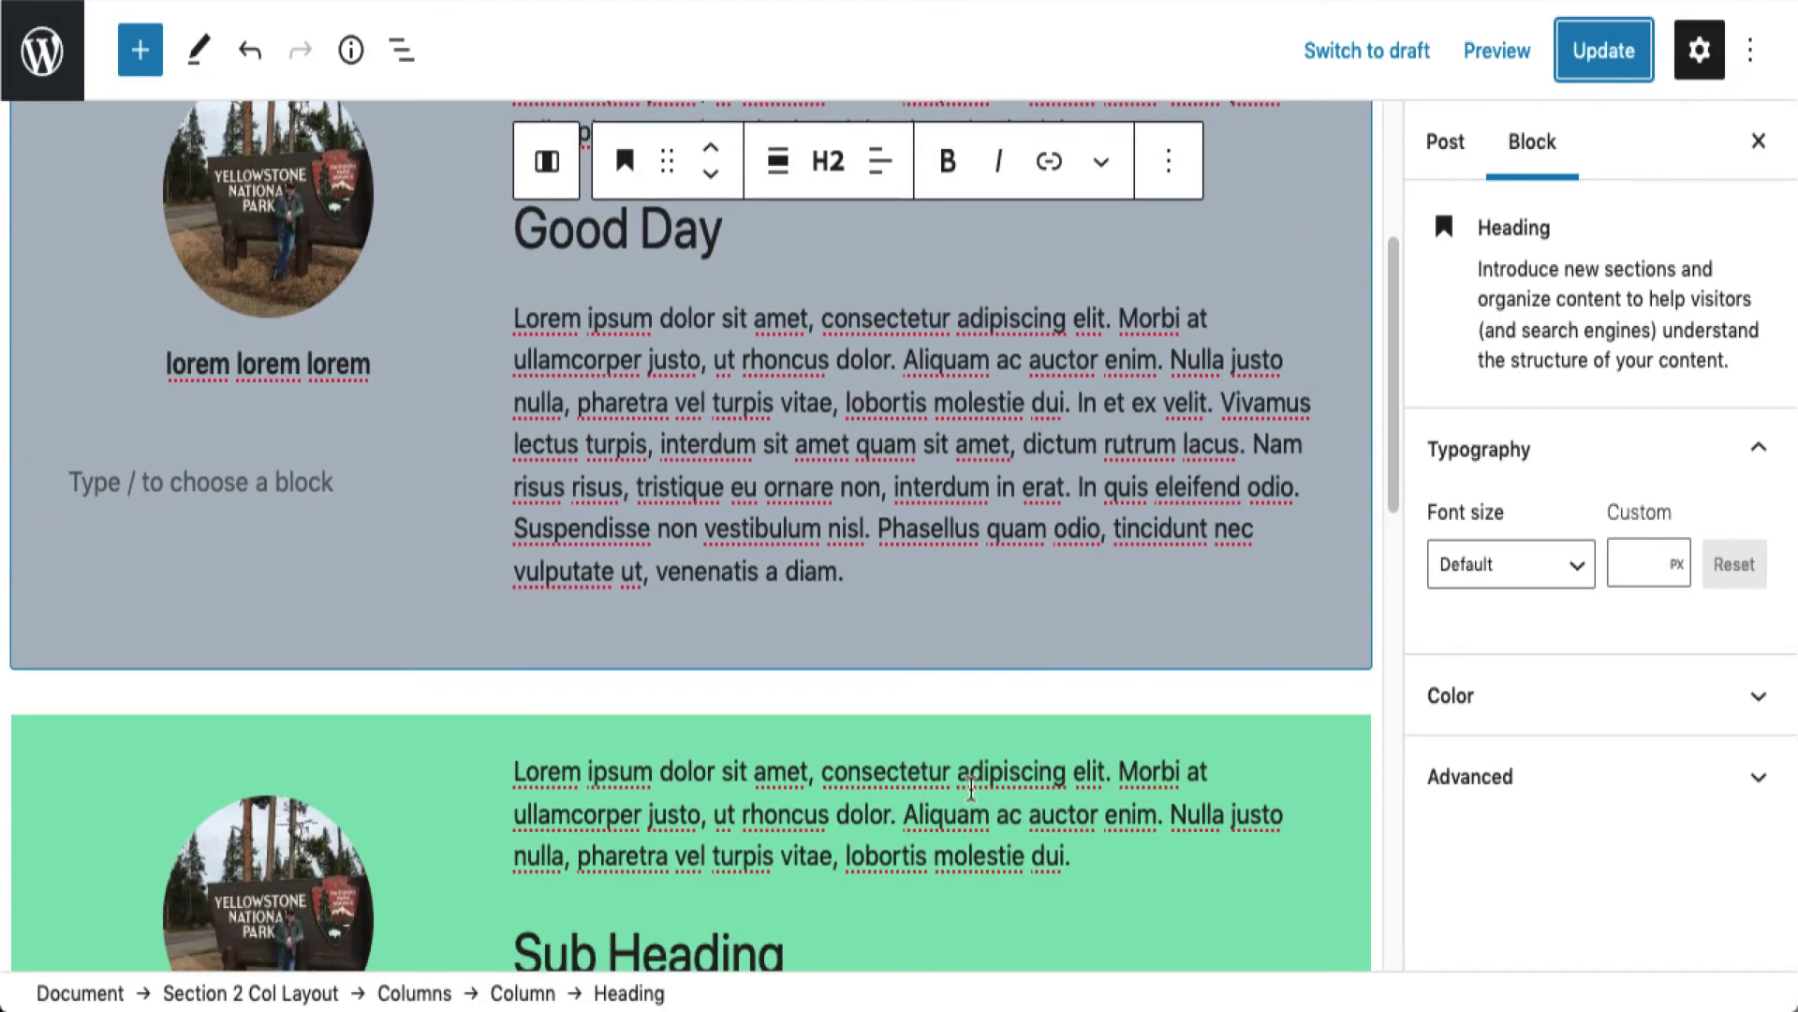
pyautogui.scroll(-3, 971, 791)
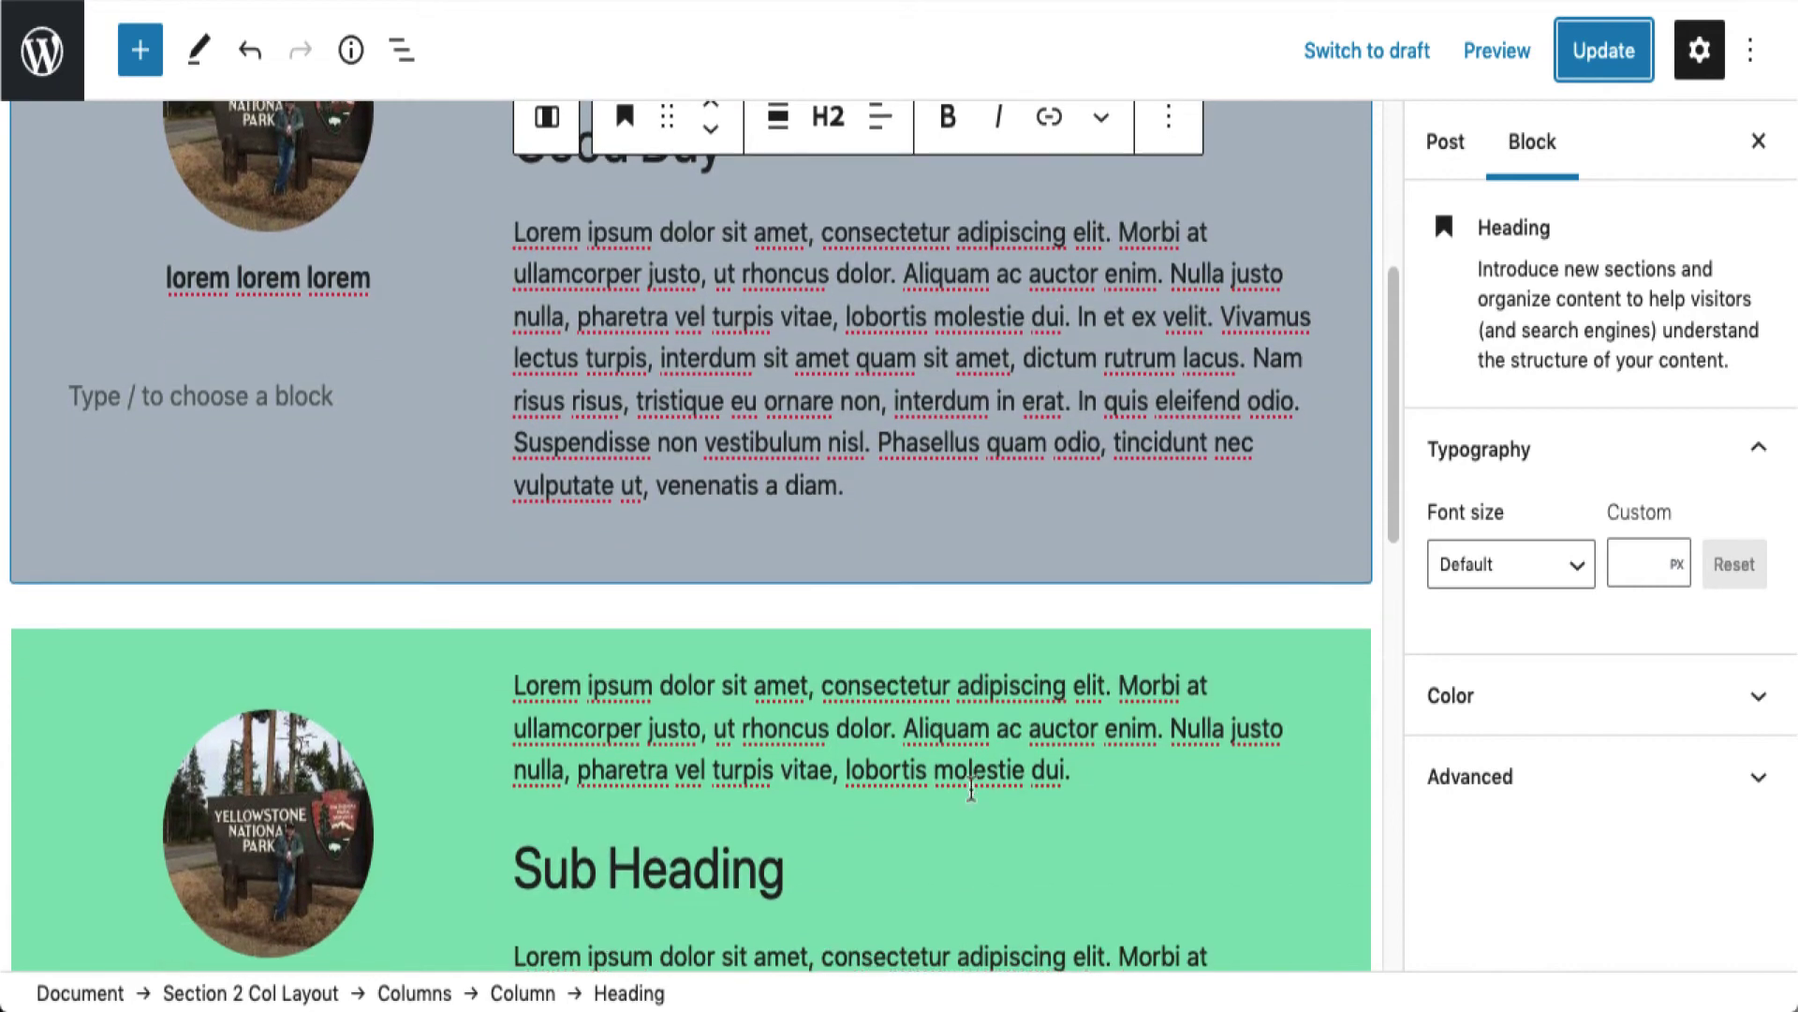
pyautogui.scroll(5, 971, 791)
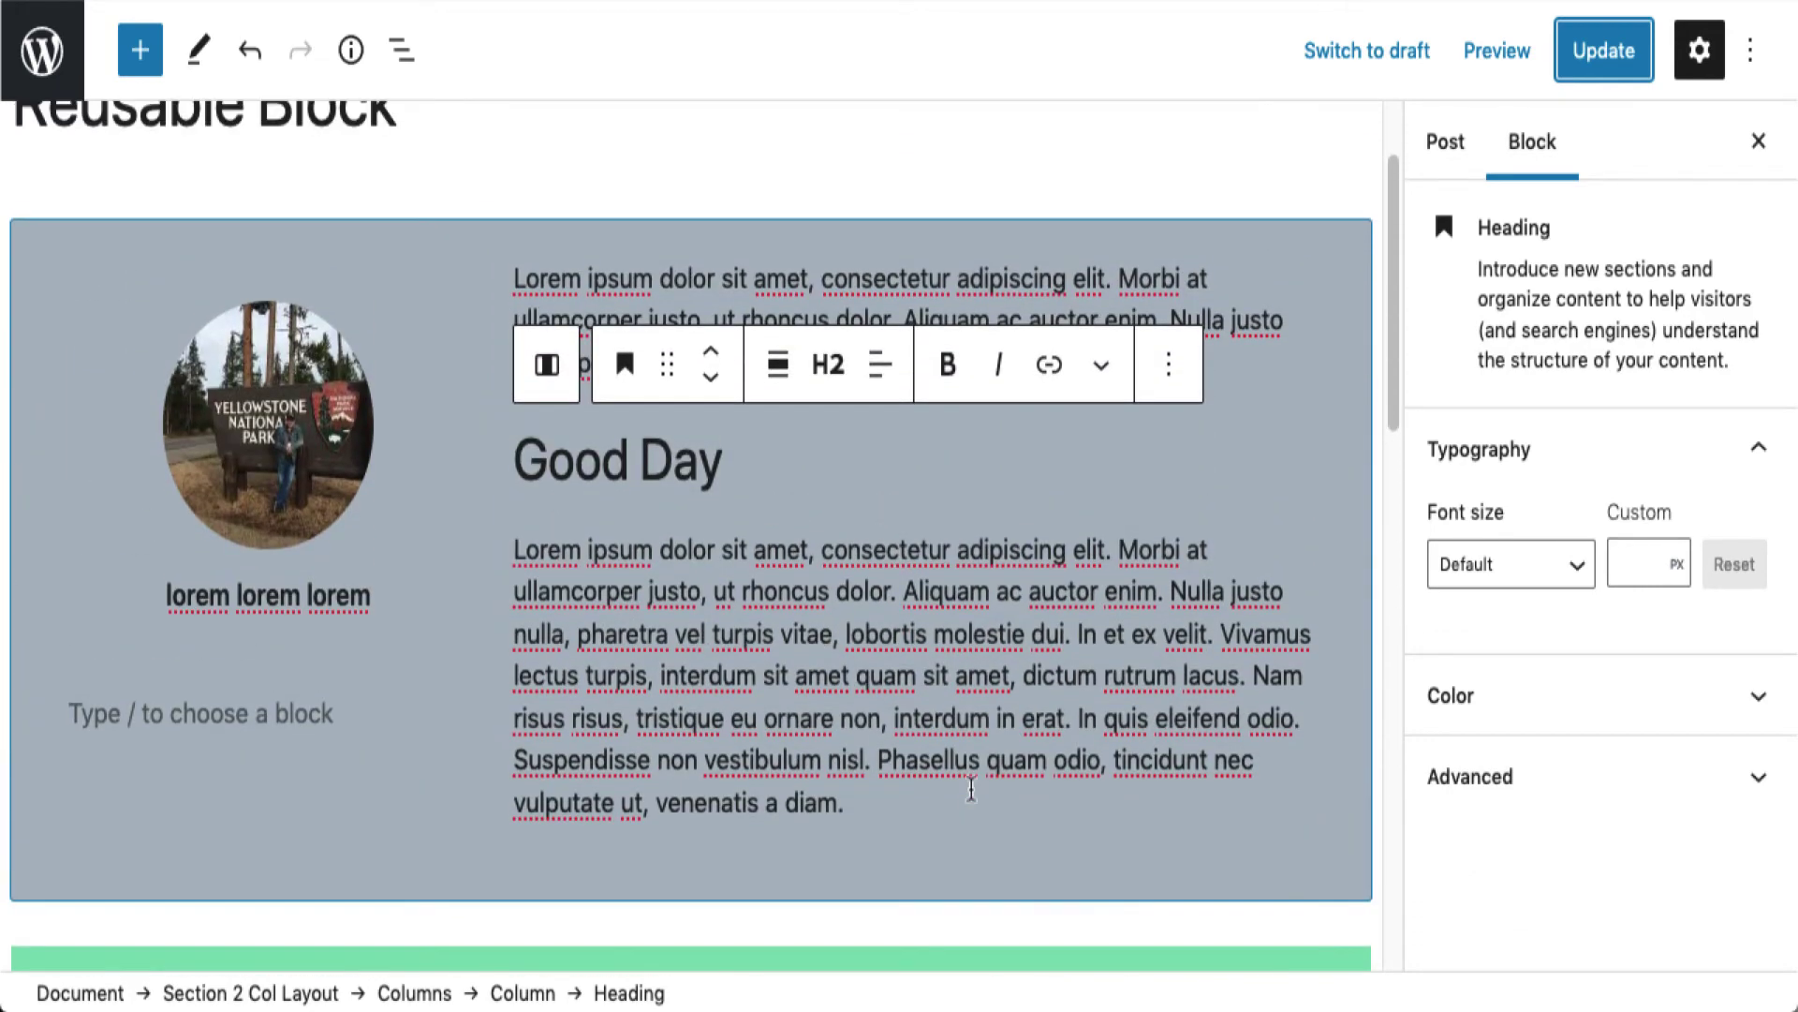
pyautogui.scroll(-11, 1134, 690)
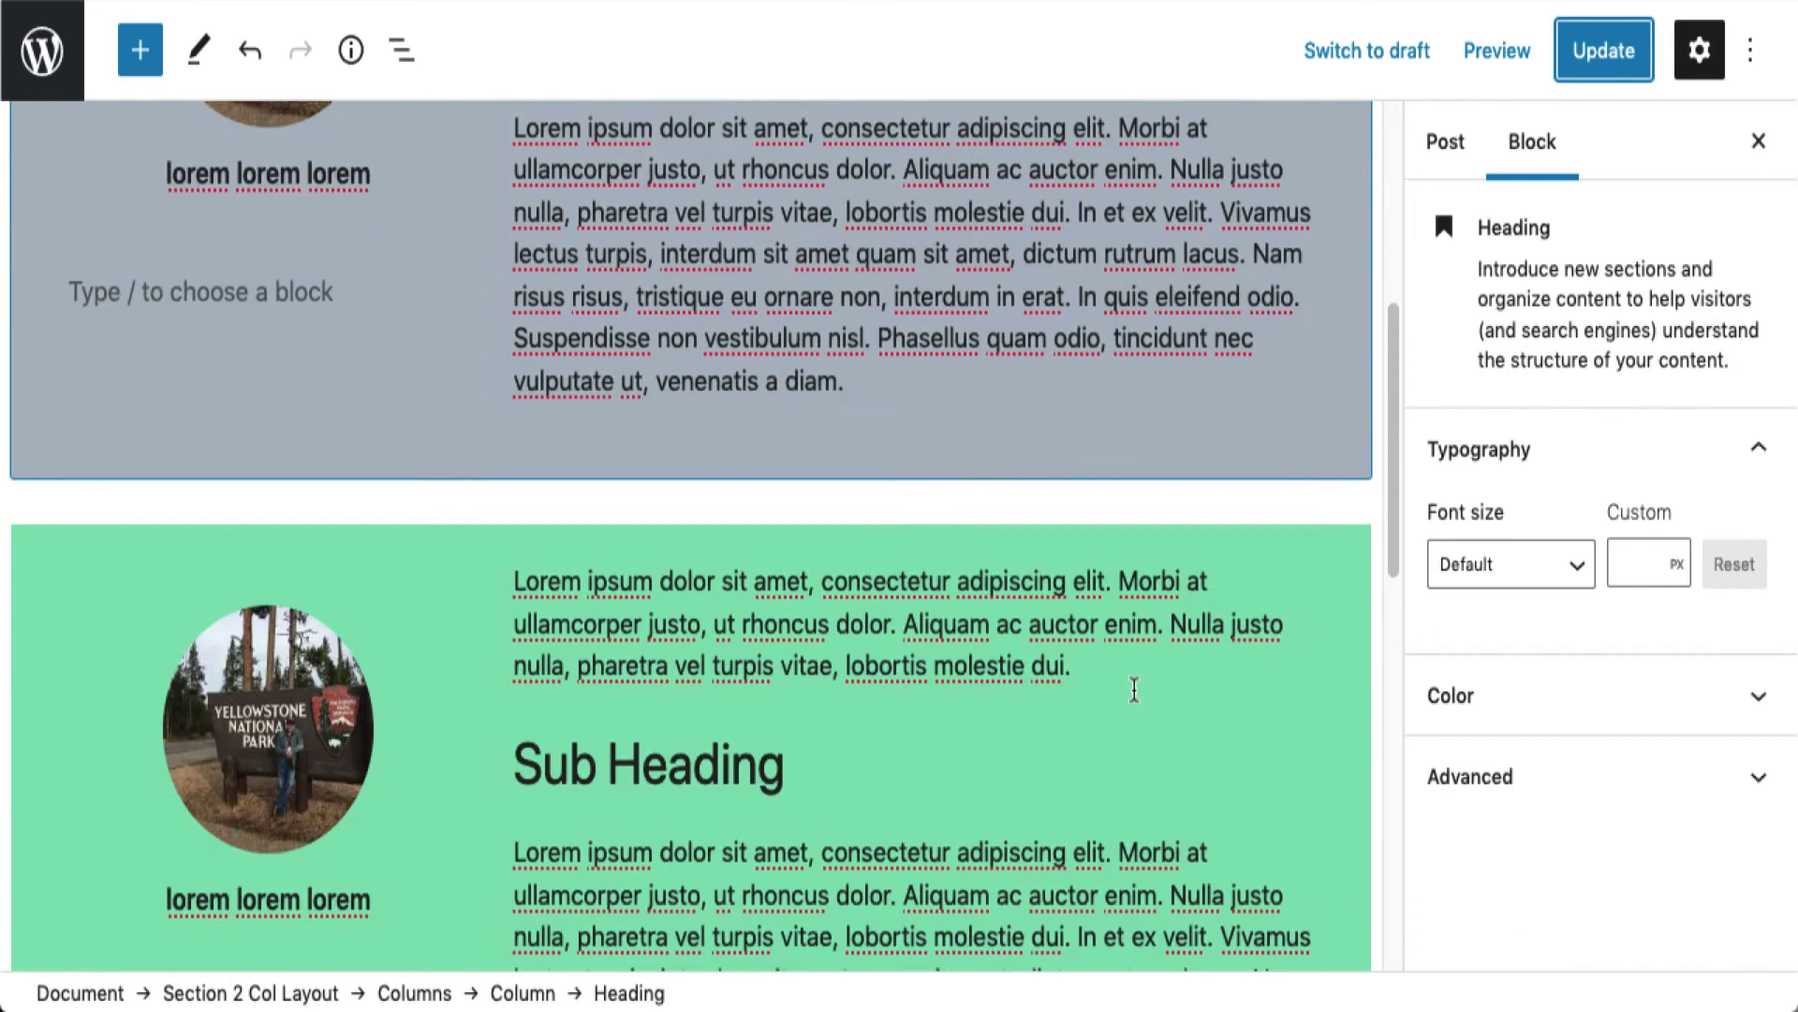
pyautogui.scroll(-2, 1134, 691)
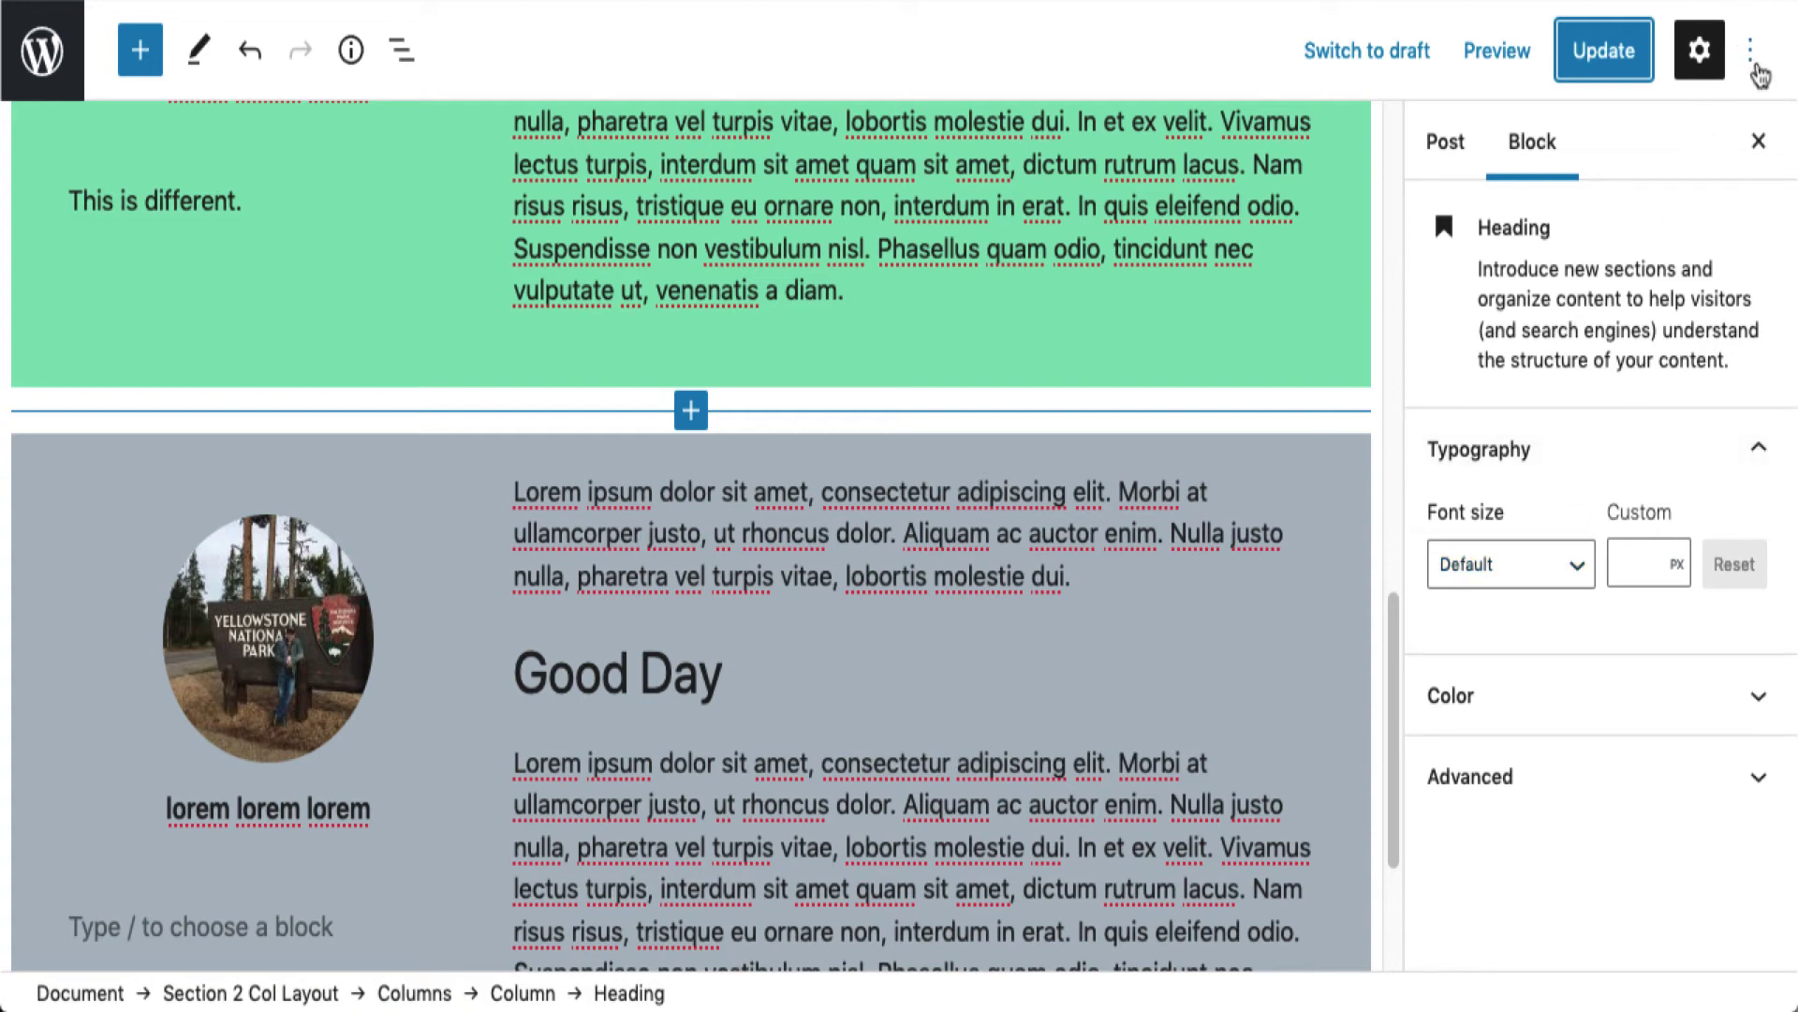
# Go to the management list of reusable blocks and open "Section 2 Col Layout" for editing.
pyautogui.click(1751, 52)
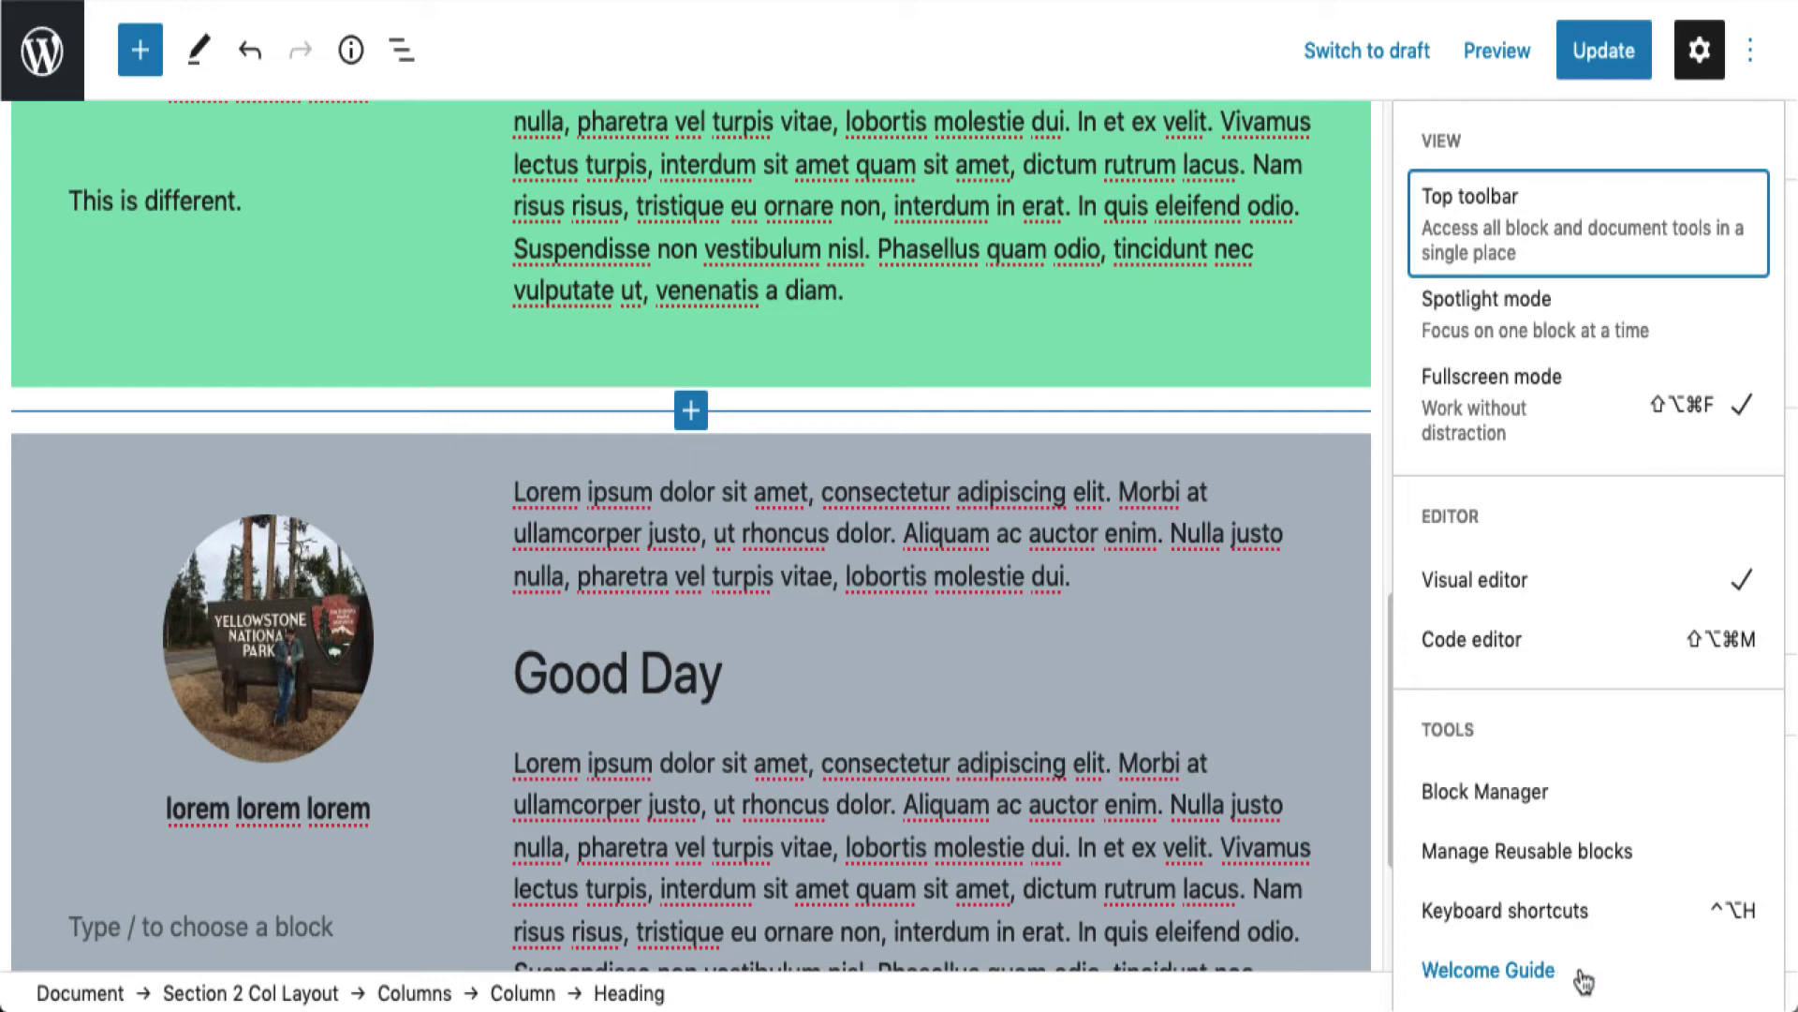
pyautogui.click(1590, 855)
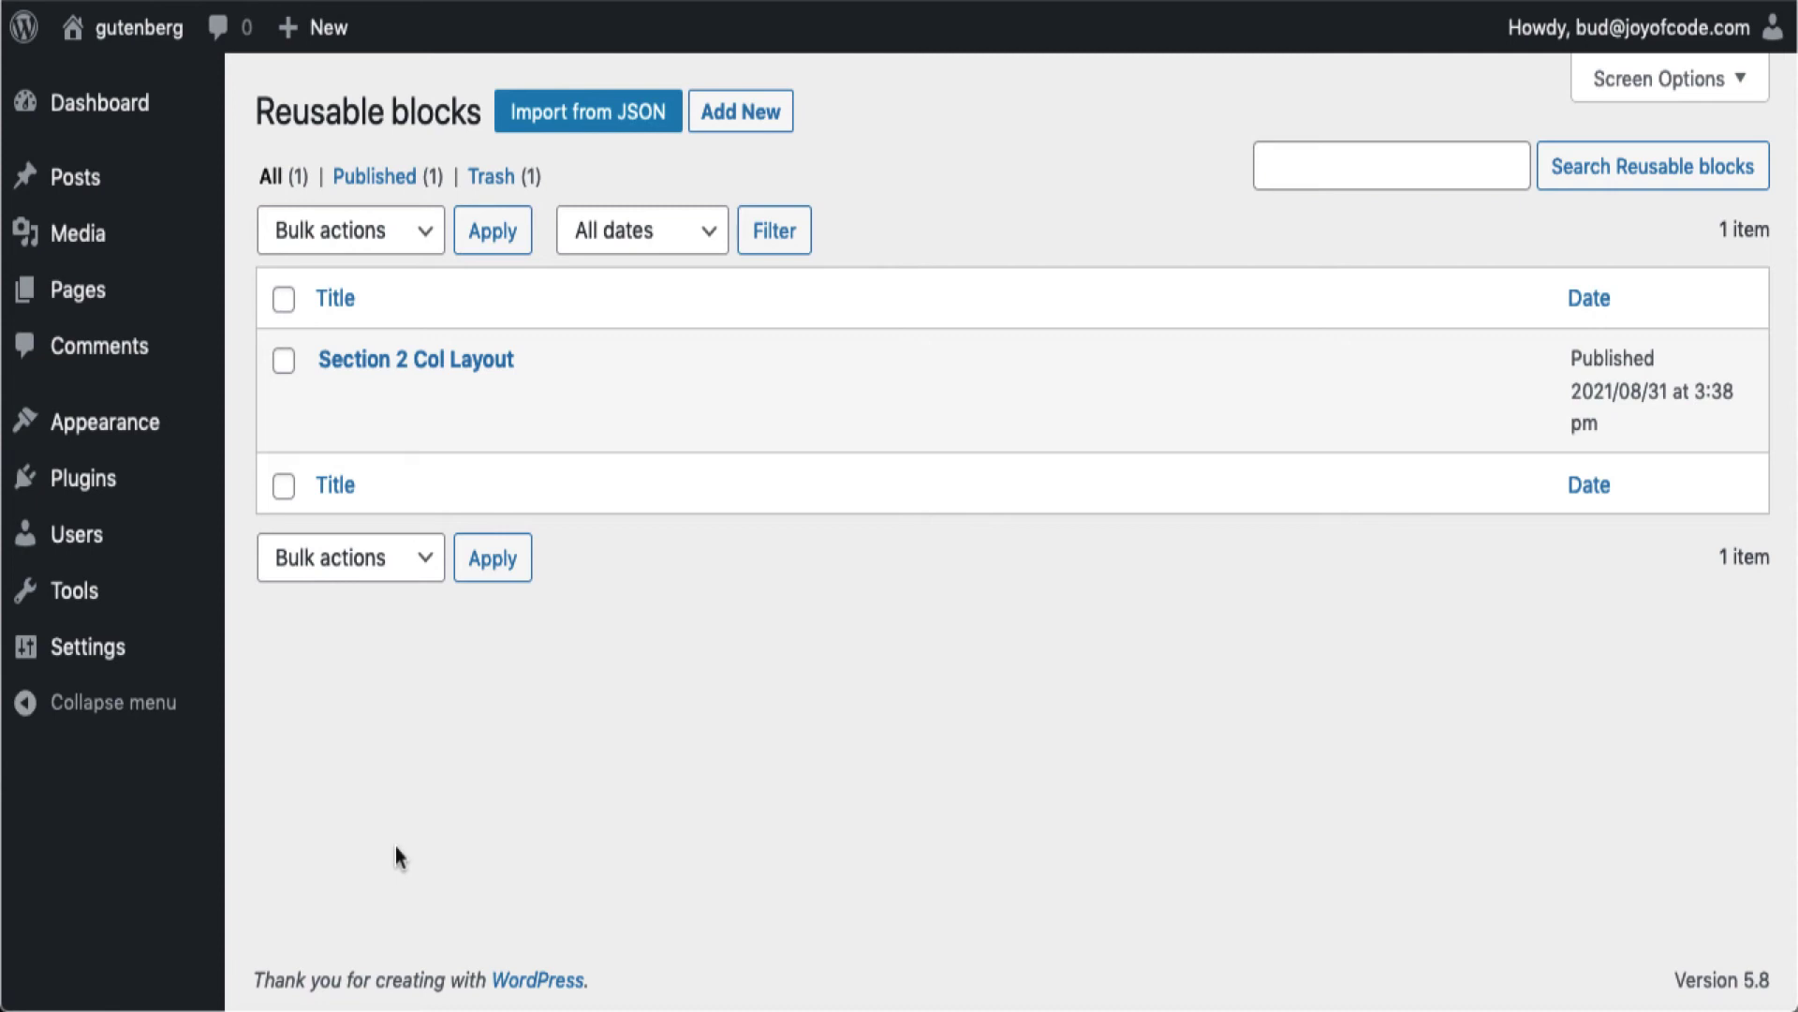
pyautogui.moveTo(353, 419)
pyautogui.click(350, 365)
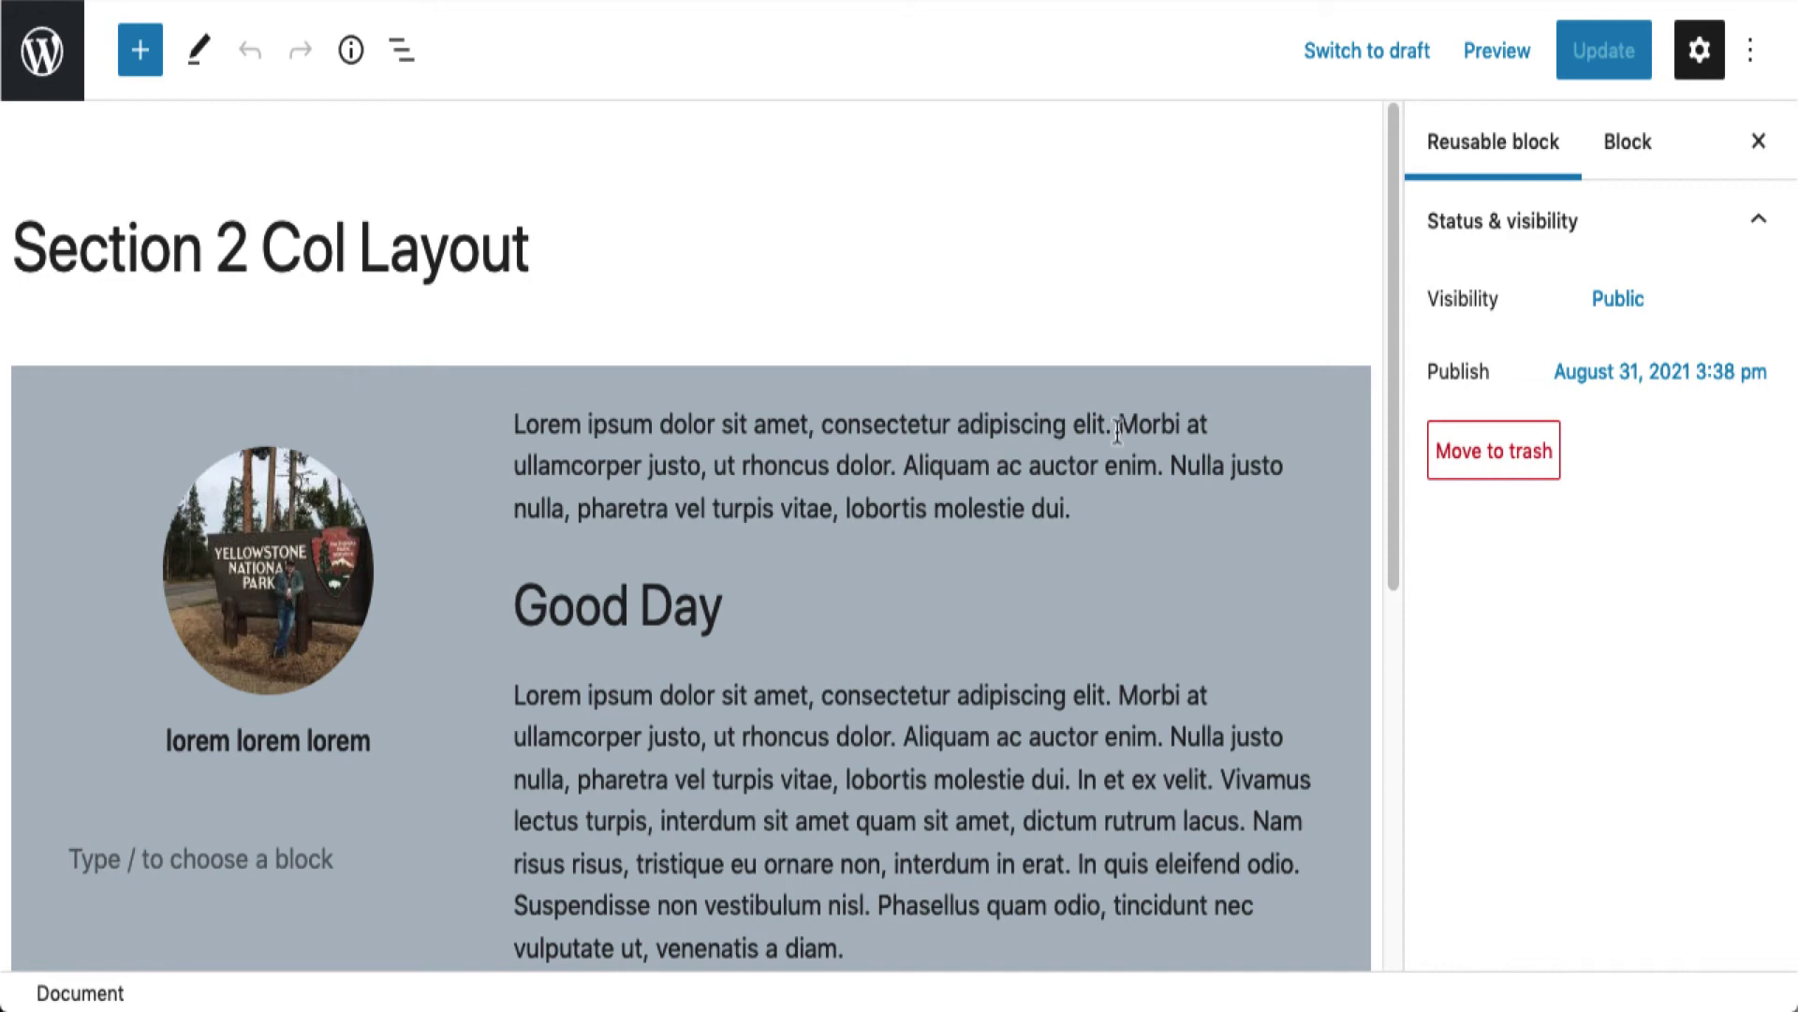
# Delete the empty paragraph below the image caption in the narrow column of the "Section 2 Col Layout" block.
pyautogui.scroll(-3, 1118, 431)
pyautogui.scroll(3, 1118, 431)
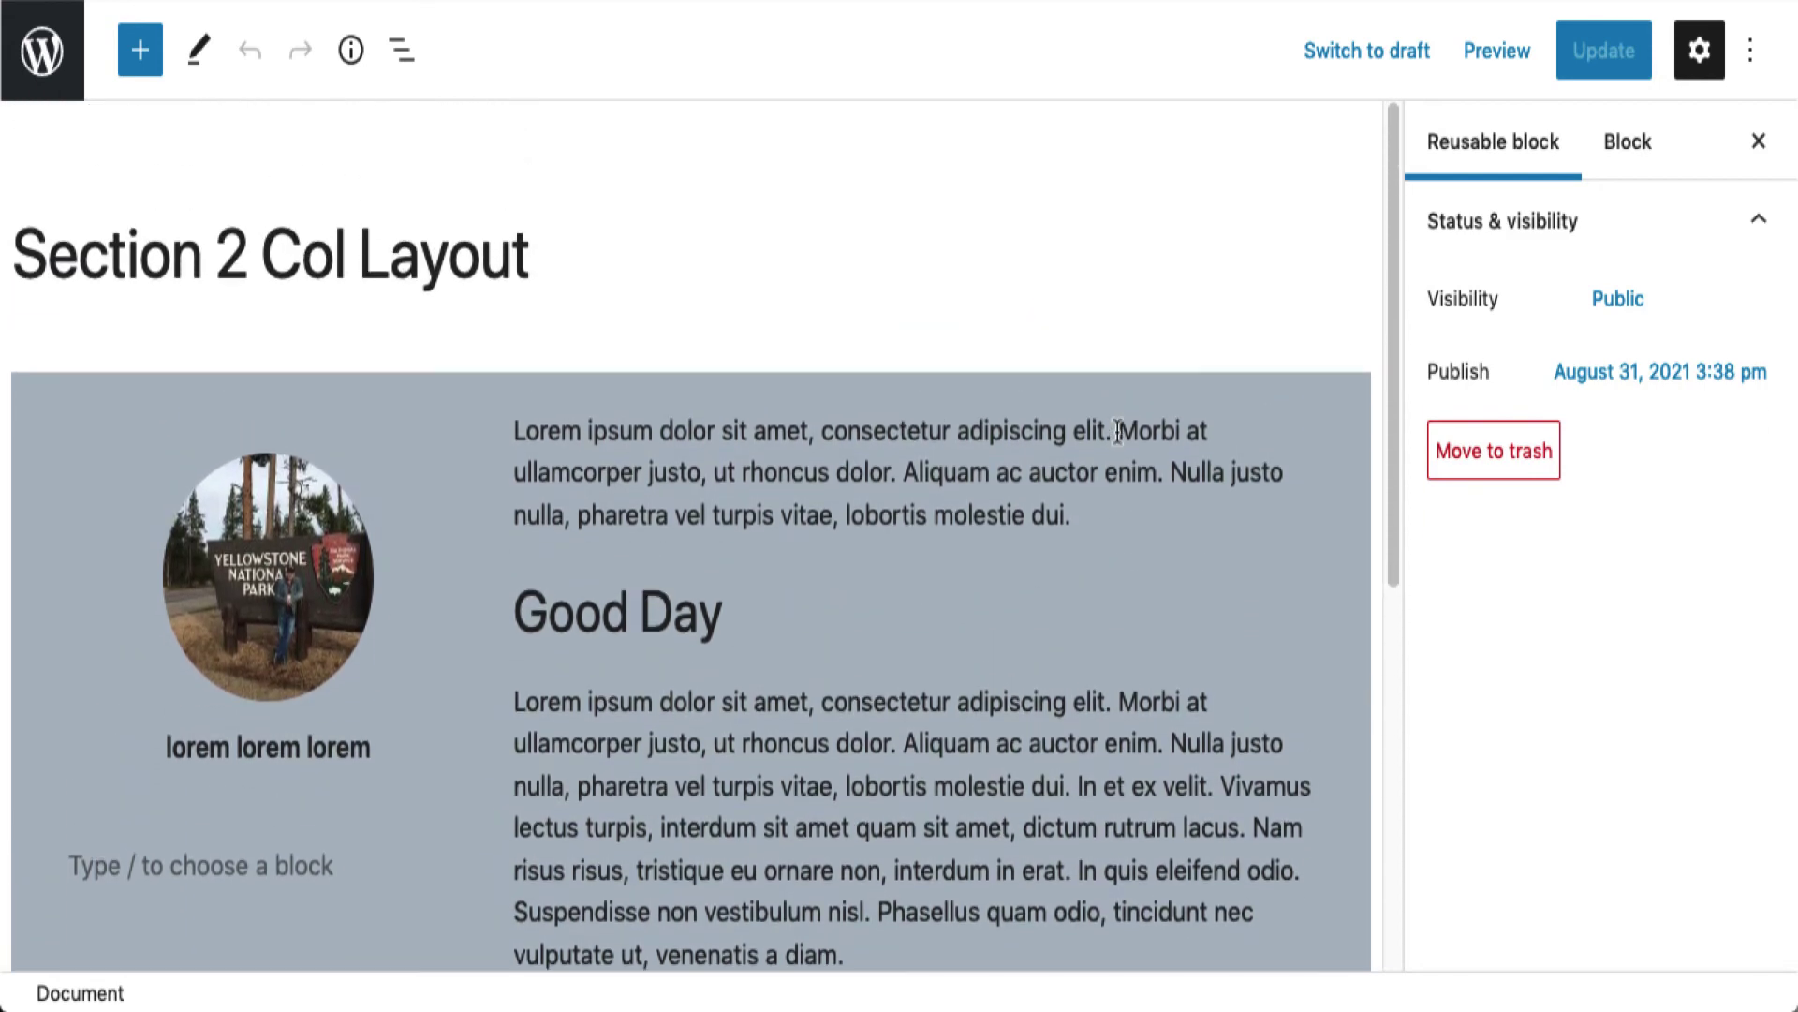
pyautogui.scroll(-3, 1117, 431)
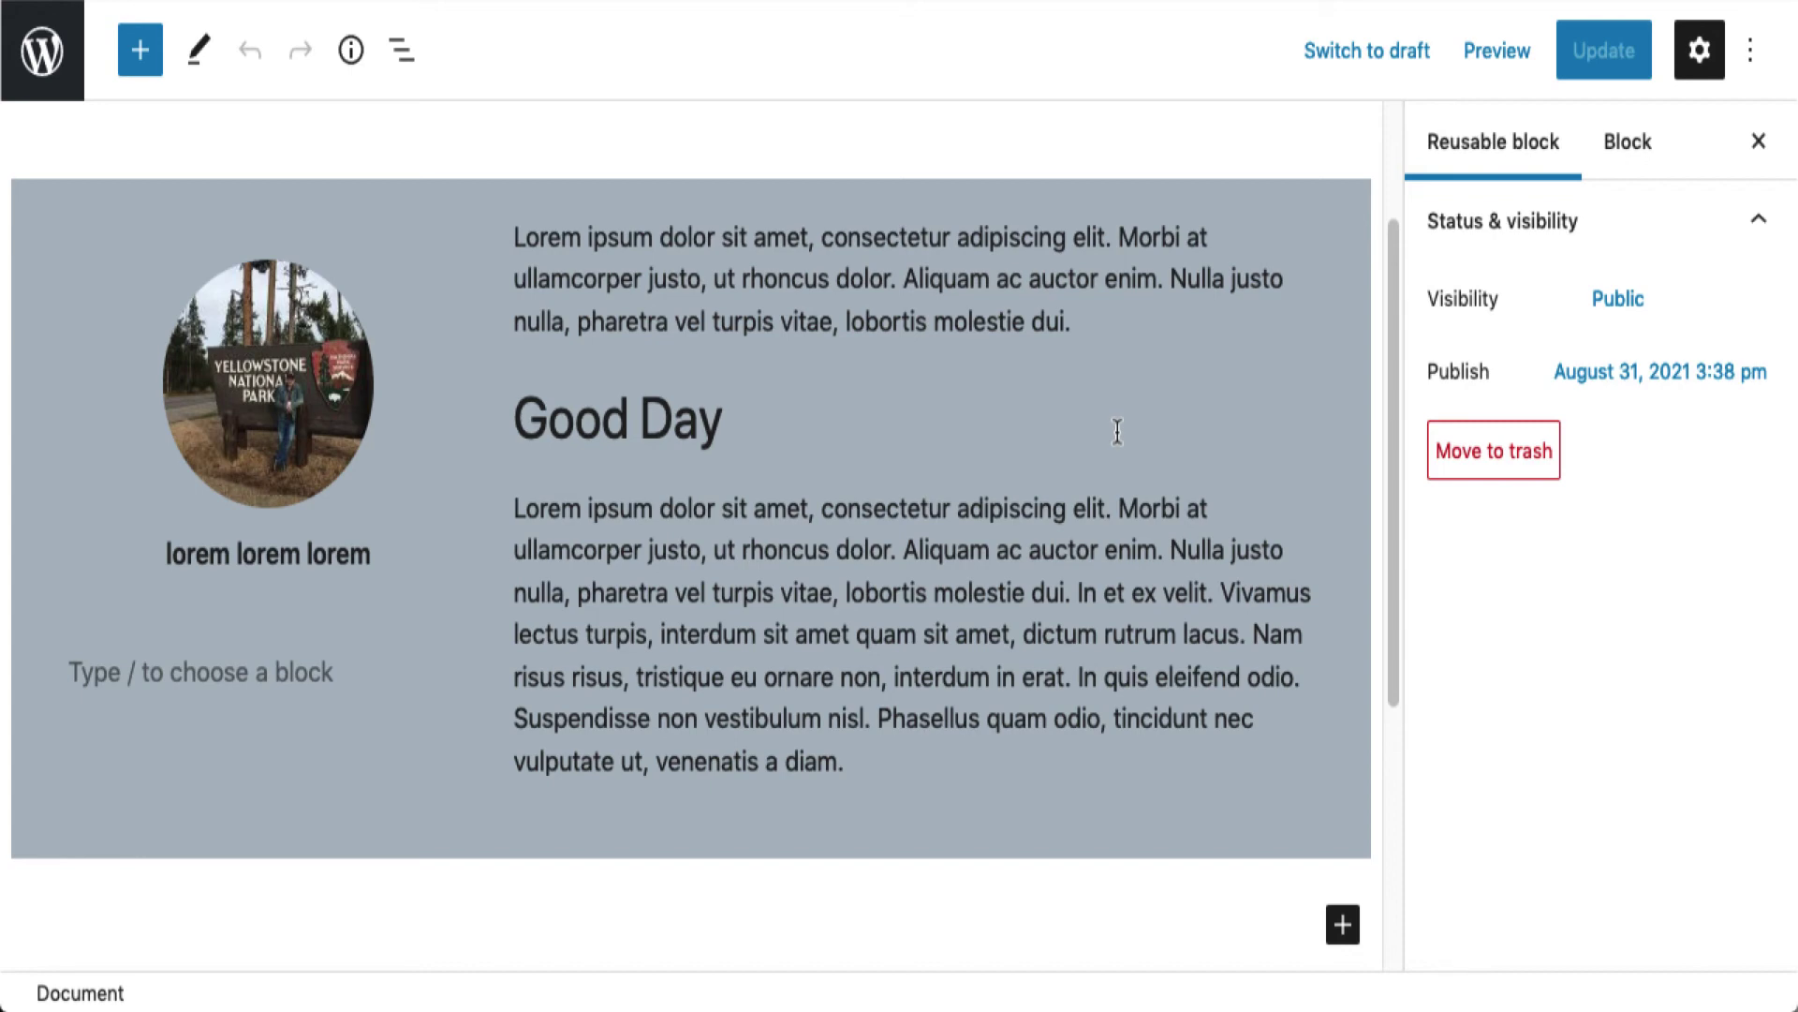
pyautogui.scroll(1, 1118, 431)
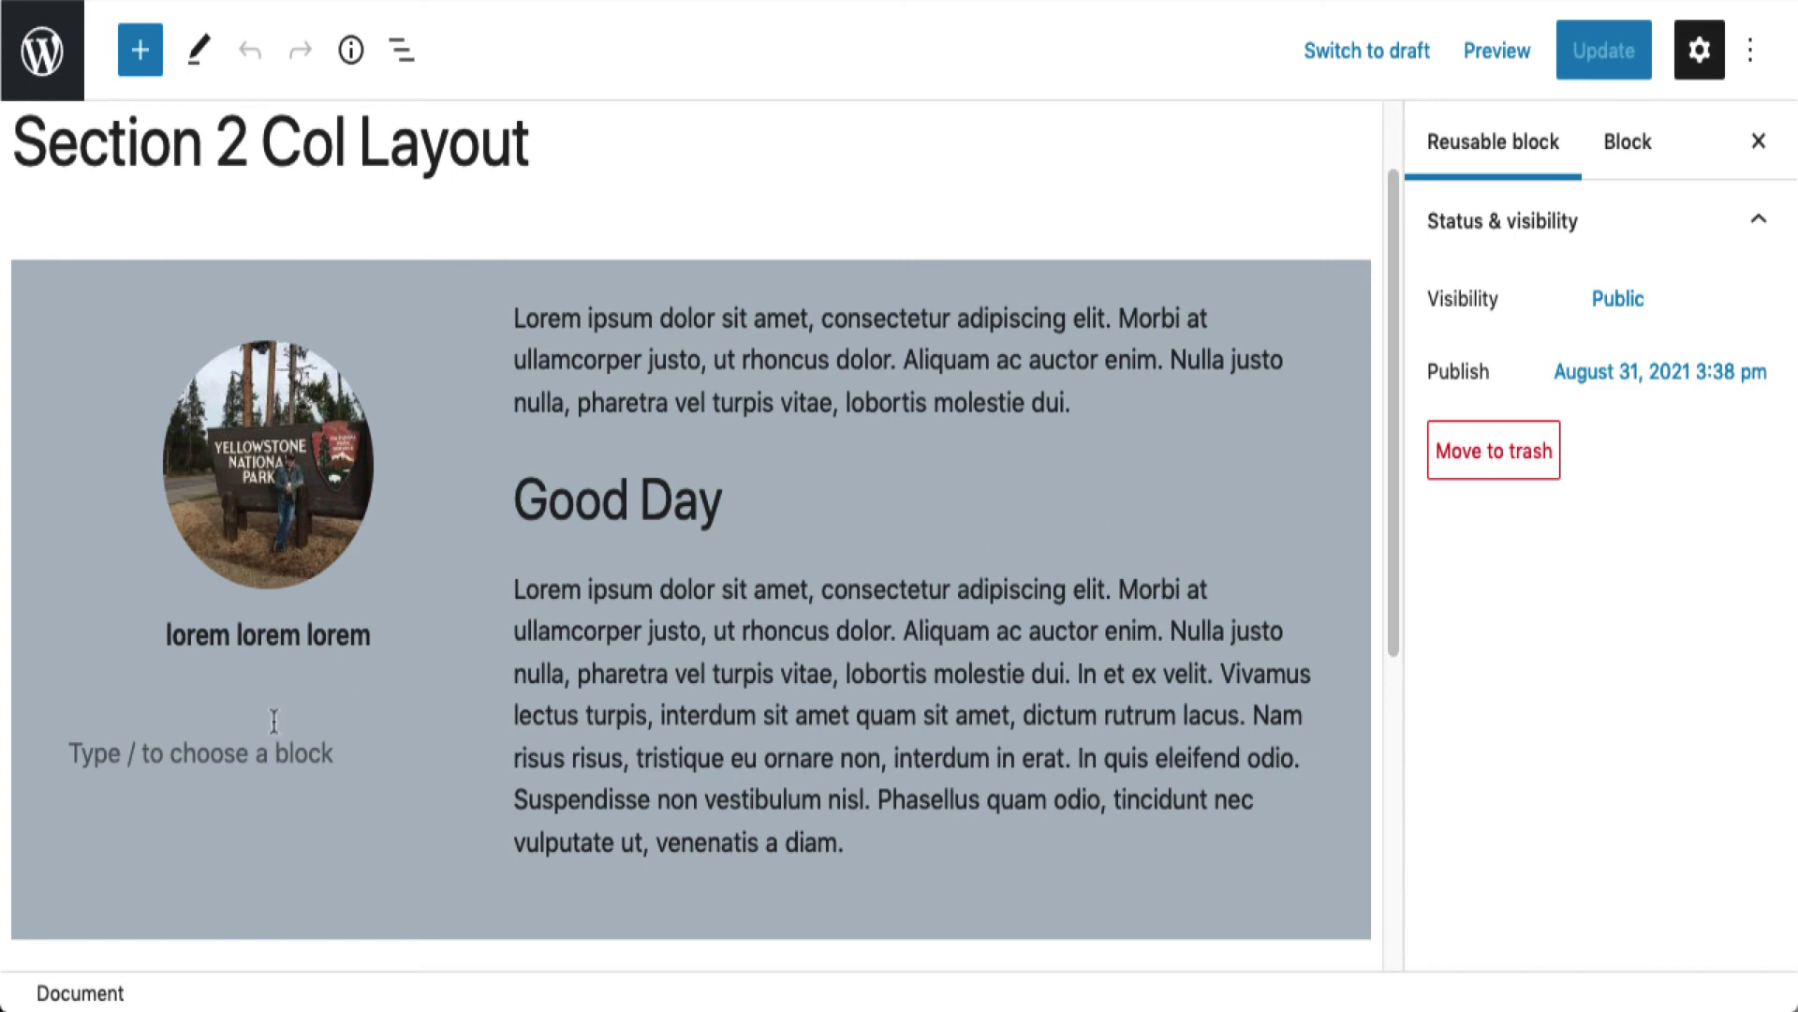
pyautogui.click(152, 752)
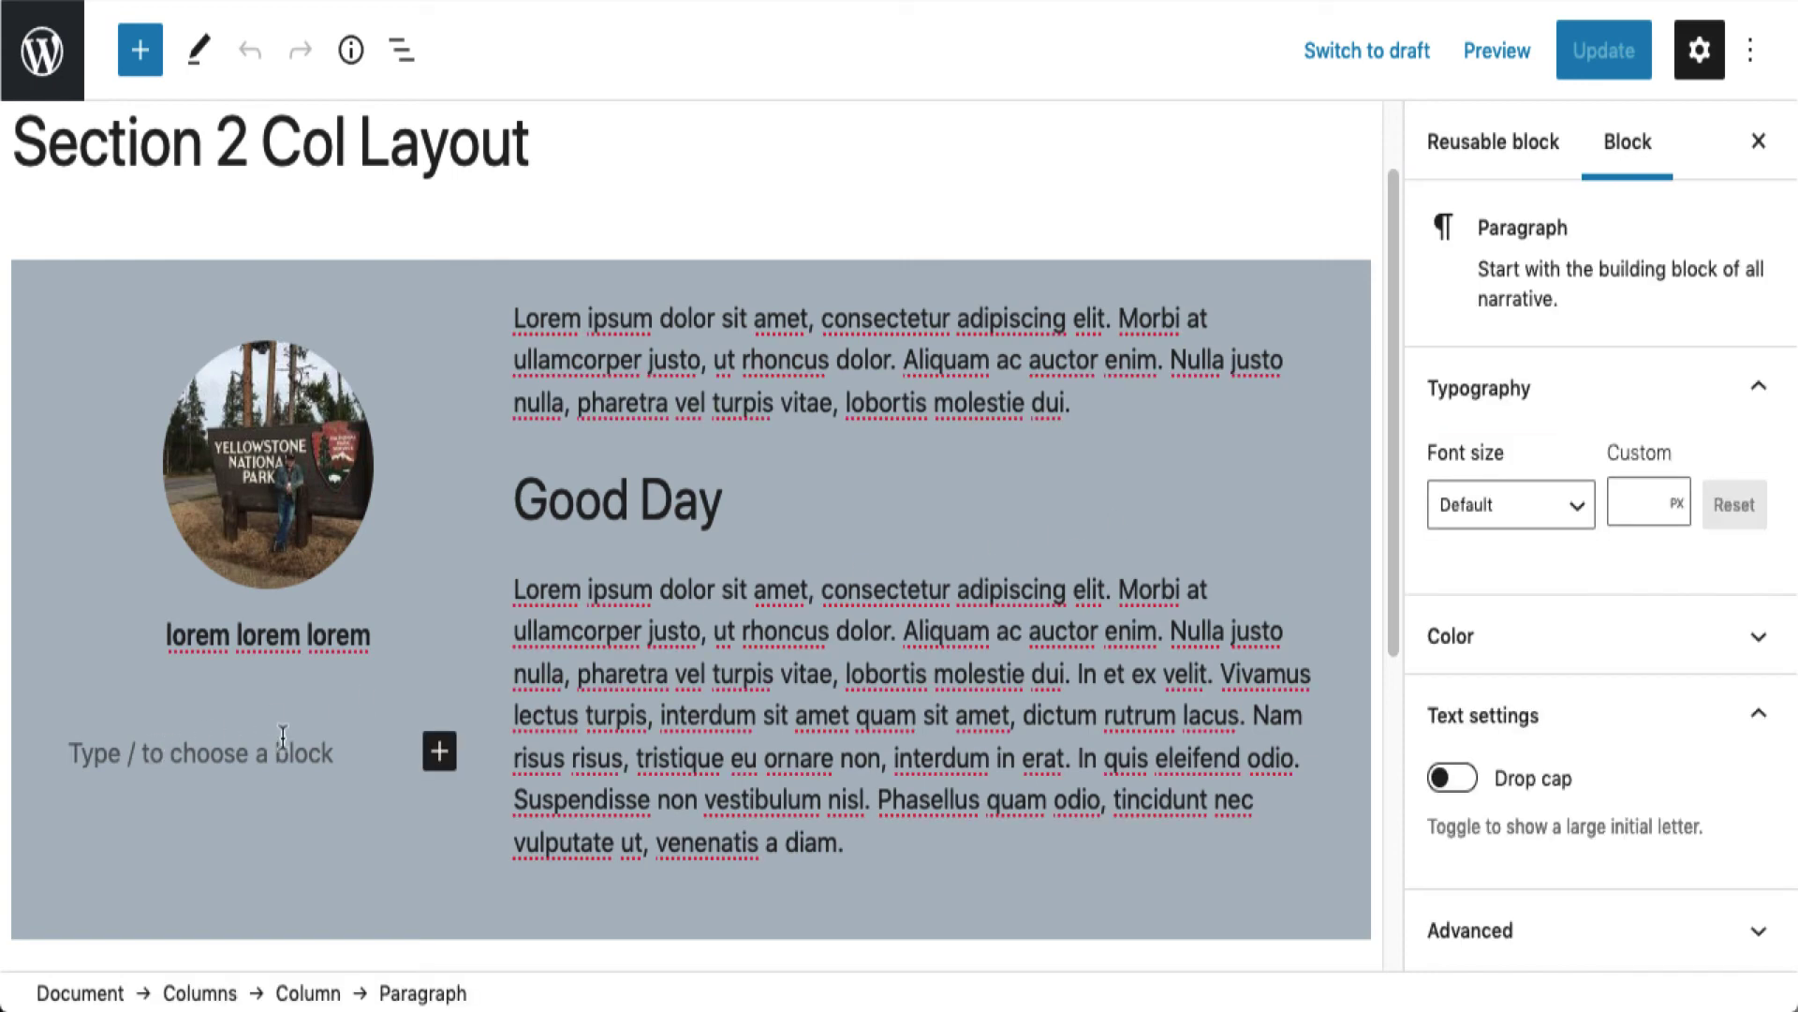
pyautogui.press('BackSpace')
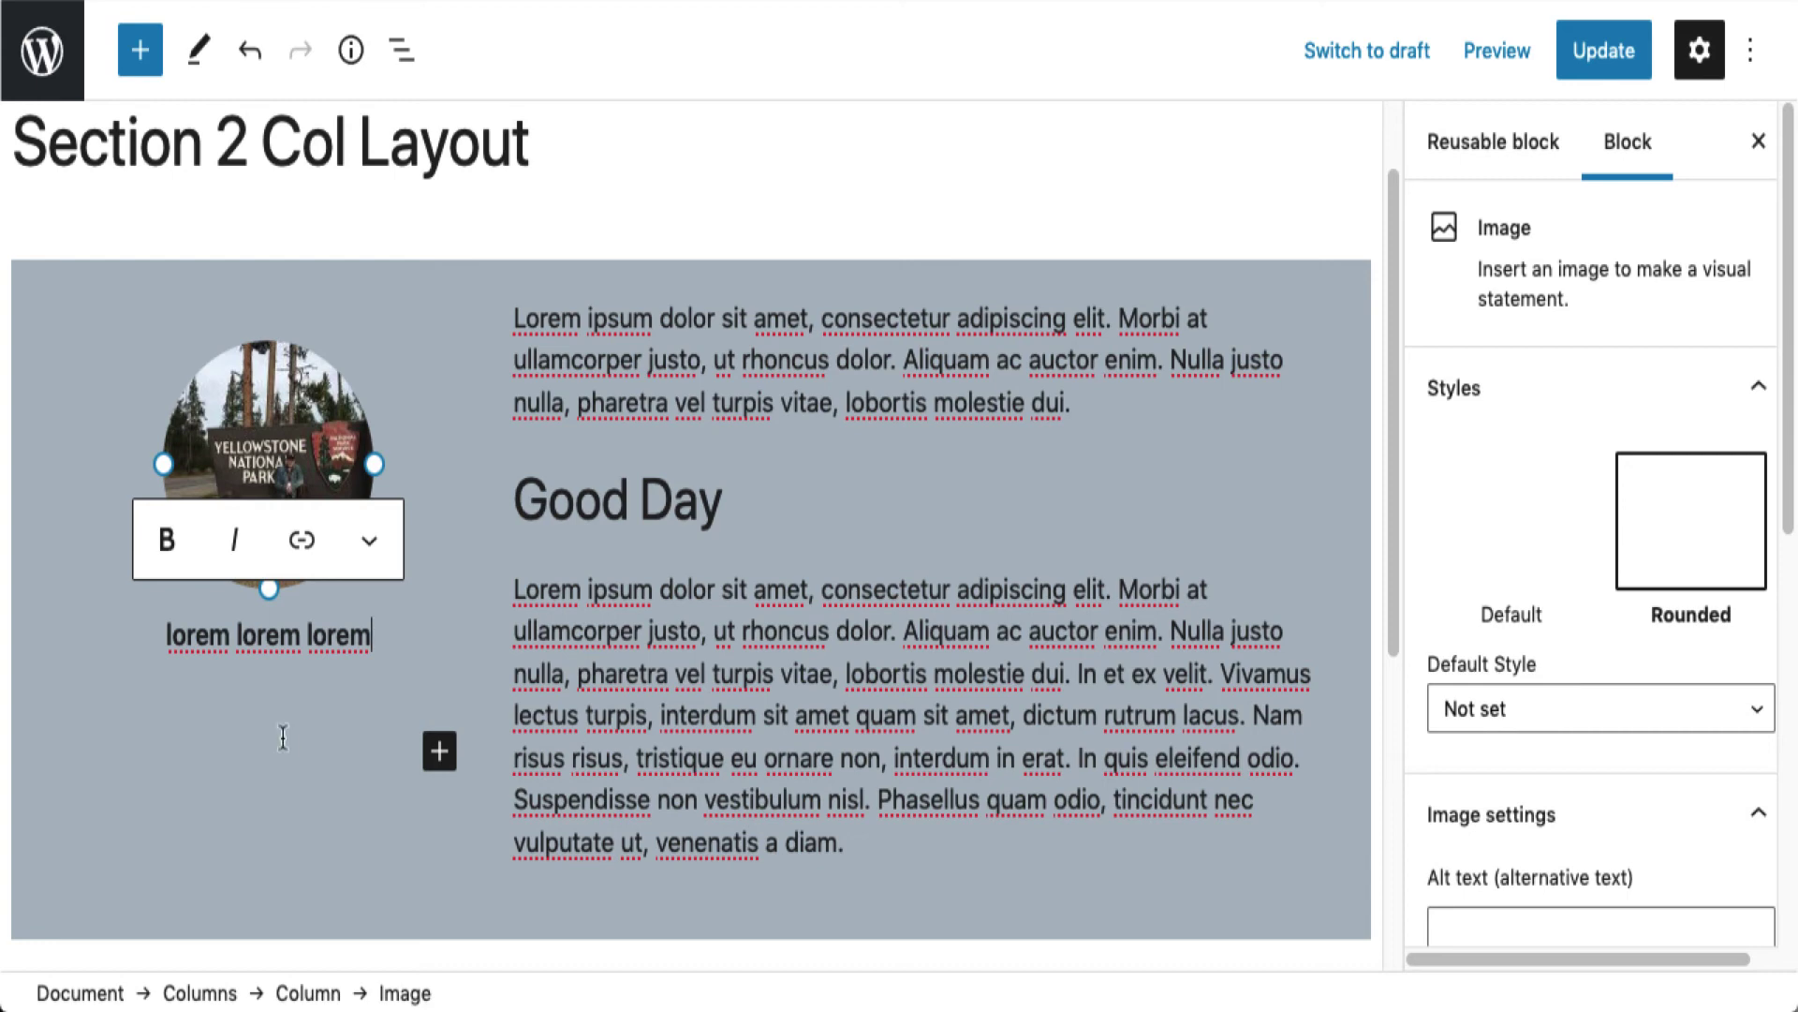
# Change the heading between the two lorem ipsum paragraphs to "Good Night".
pyautogui.click(836, 672)
pyautogui.scroll(2, 836, 672)
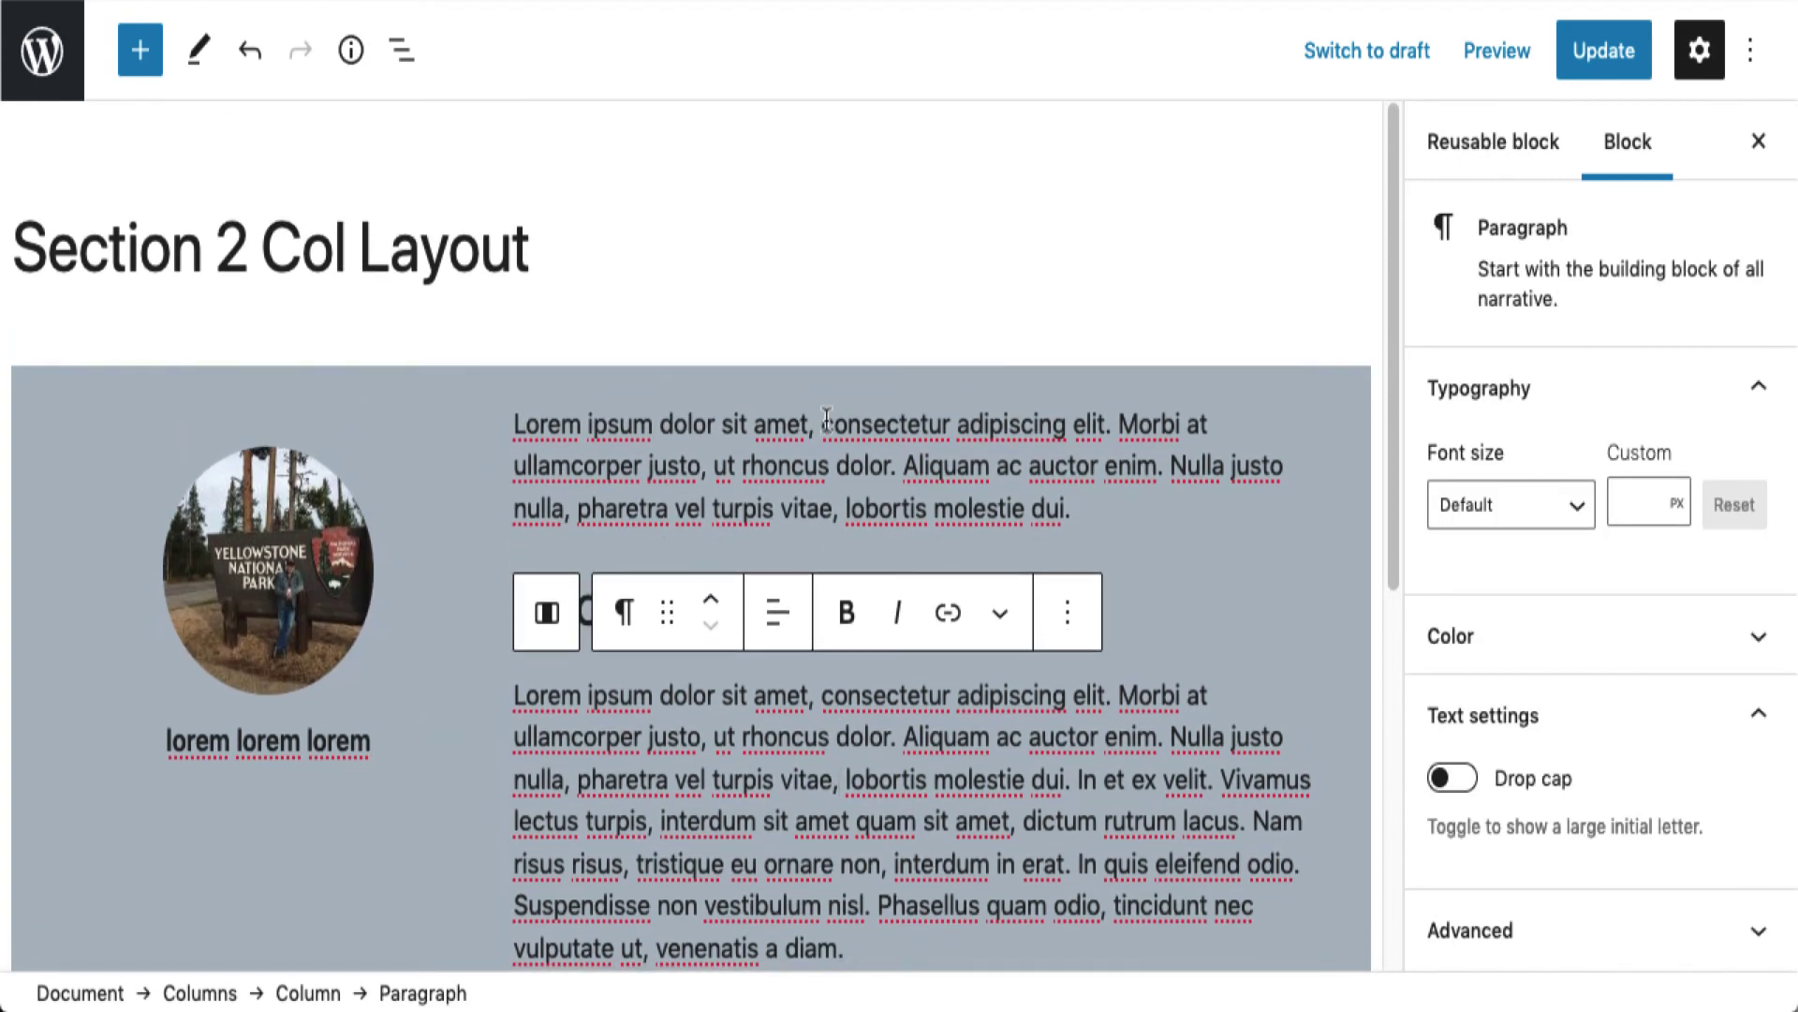
pyautogui.click(826, 417)
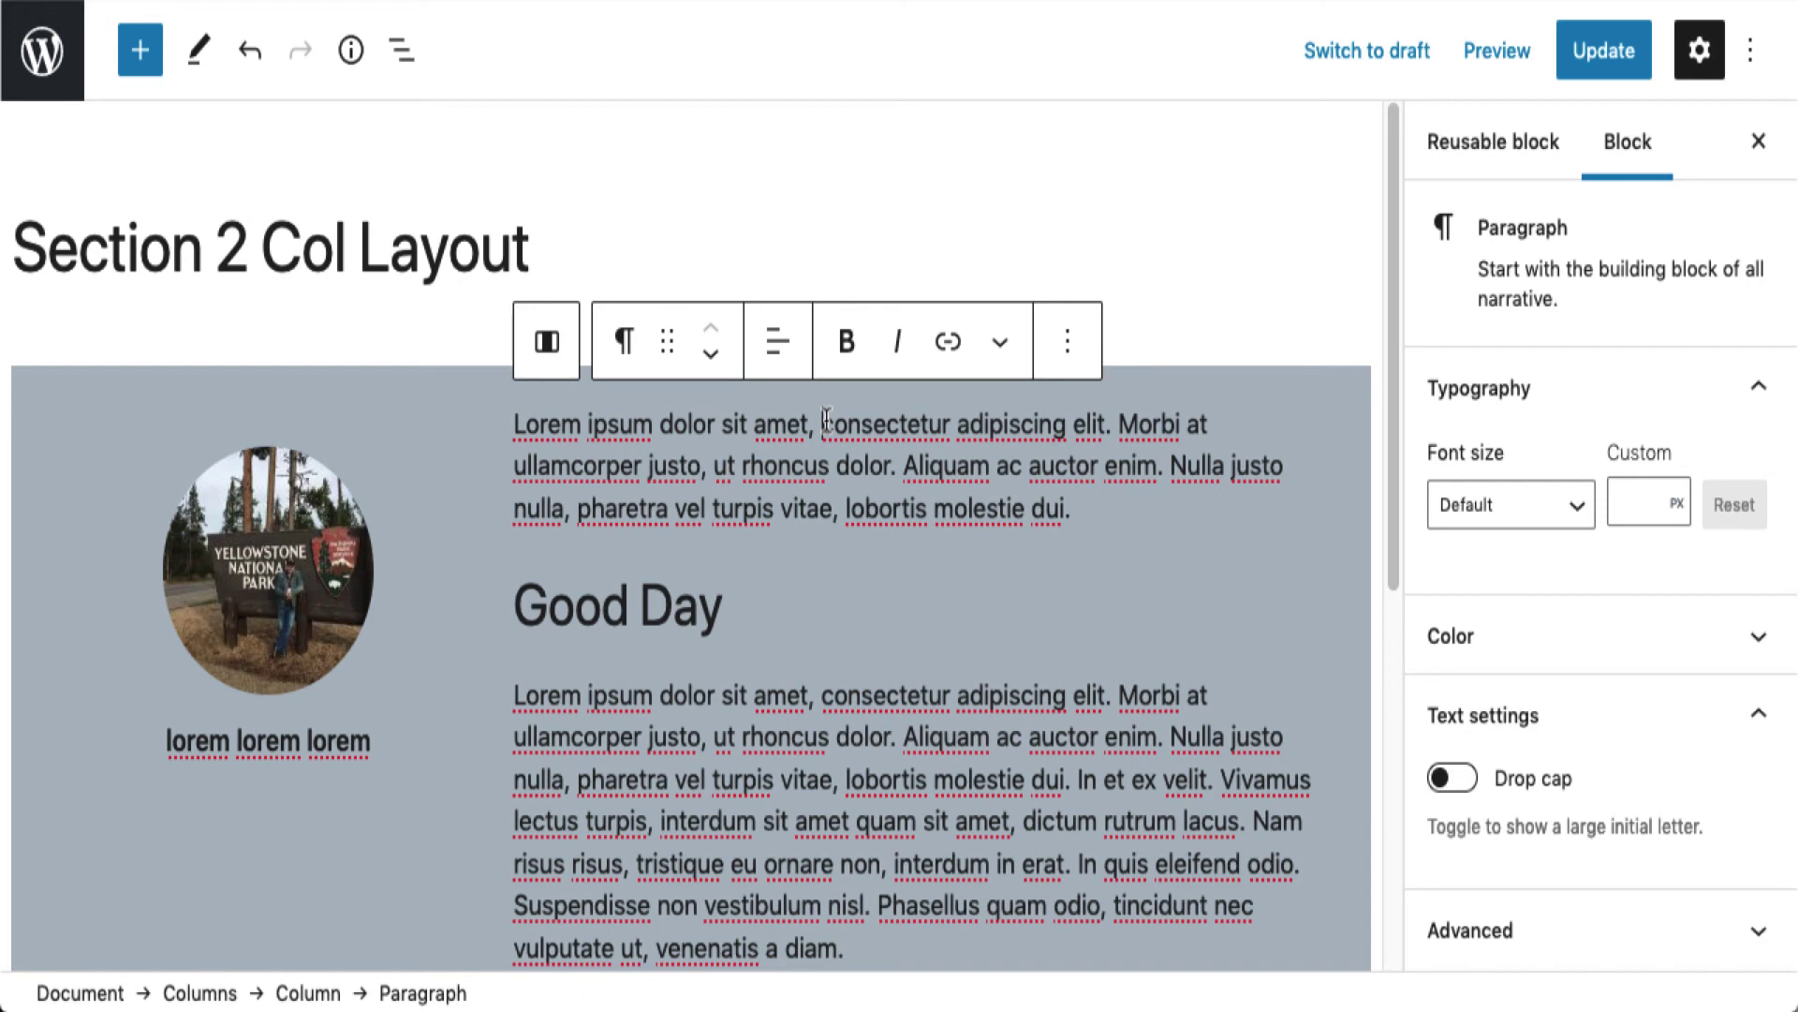
pyautogui.click(768, 603)
pyautogui.press('BackSpace')
pyautogui.press('BackSpace')
pyautogui.press('BackSpace')
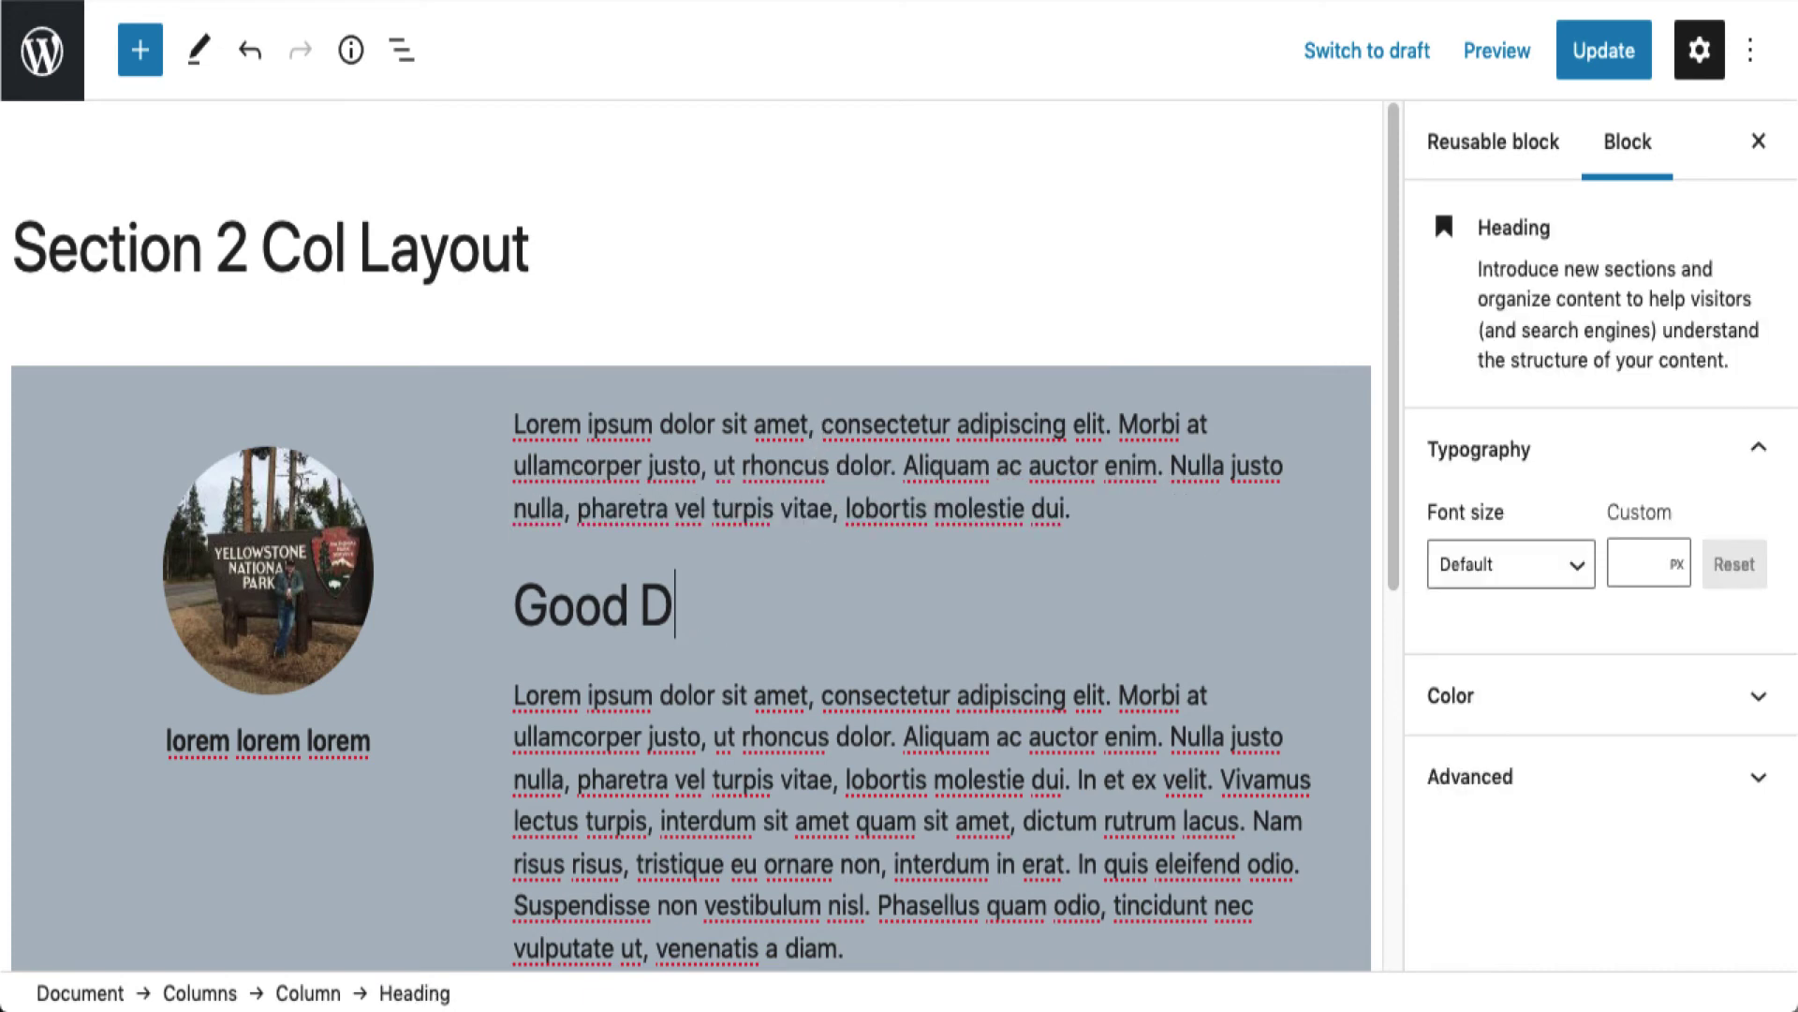
pyautogui.write('Night')
# Give the whole Columns block a solid black background and white text.
pyautogui.click(27, 371)
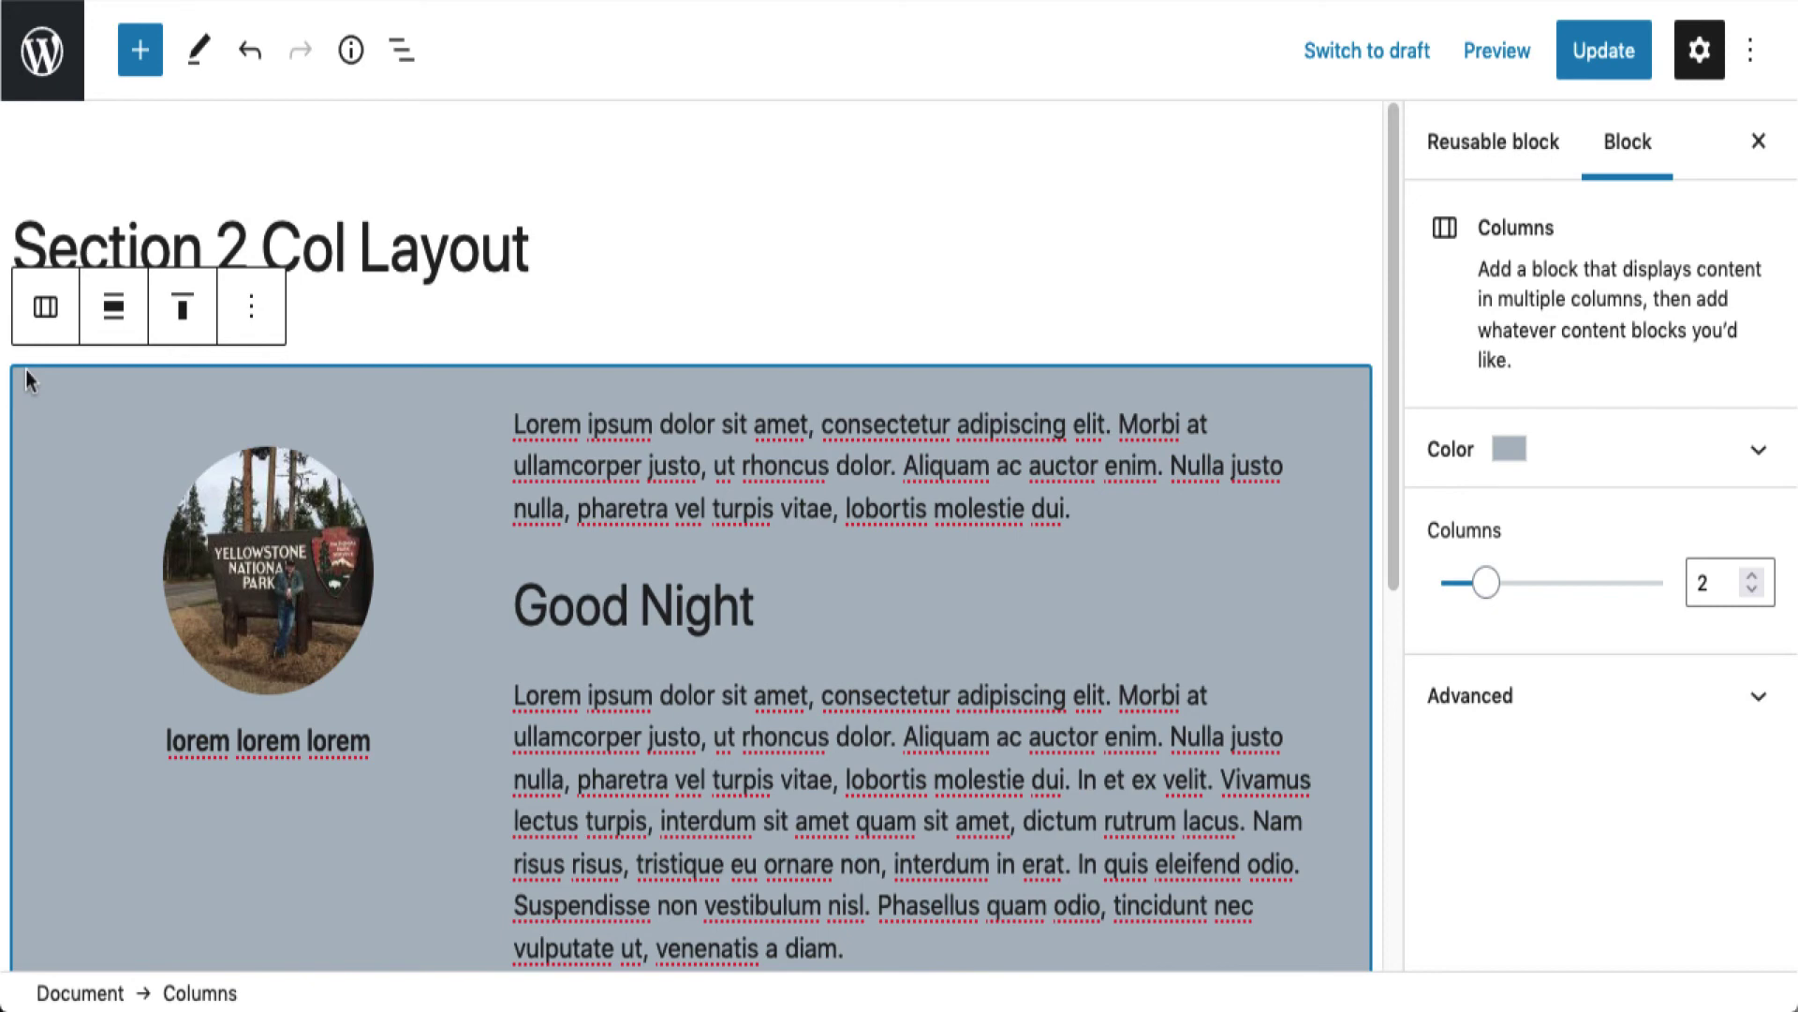
pyautogui.click(1514, 461)
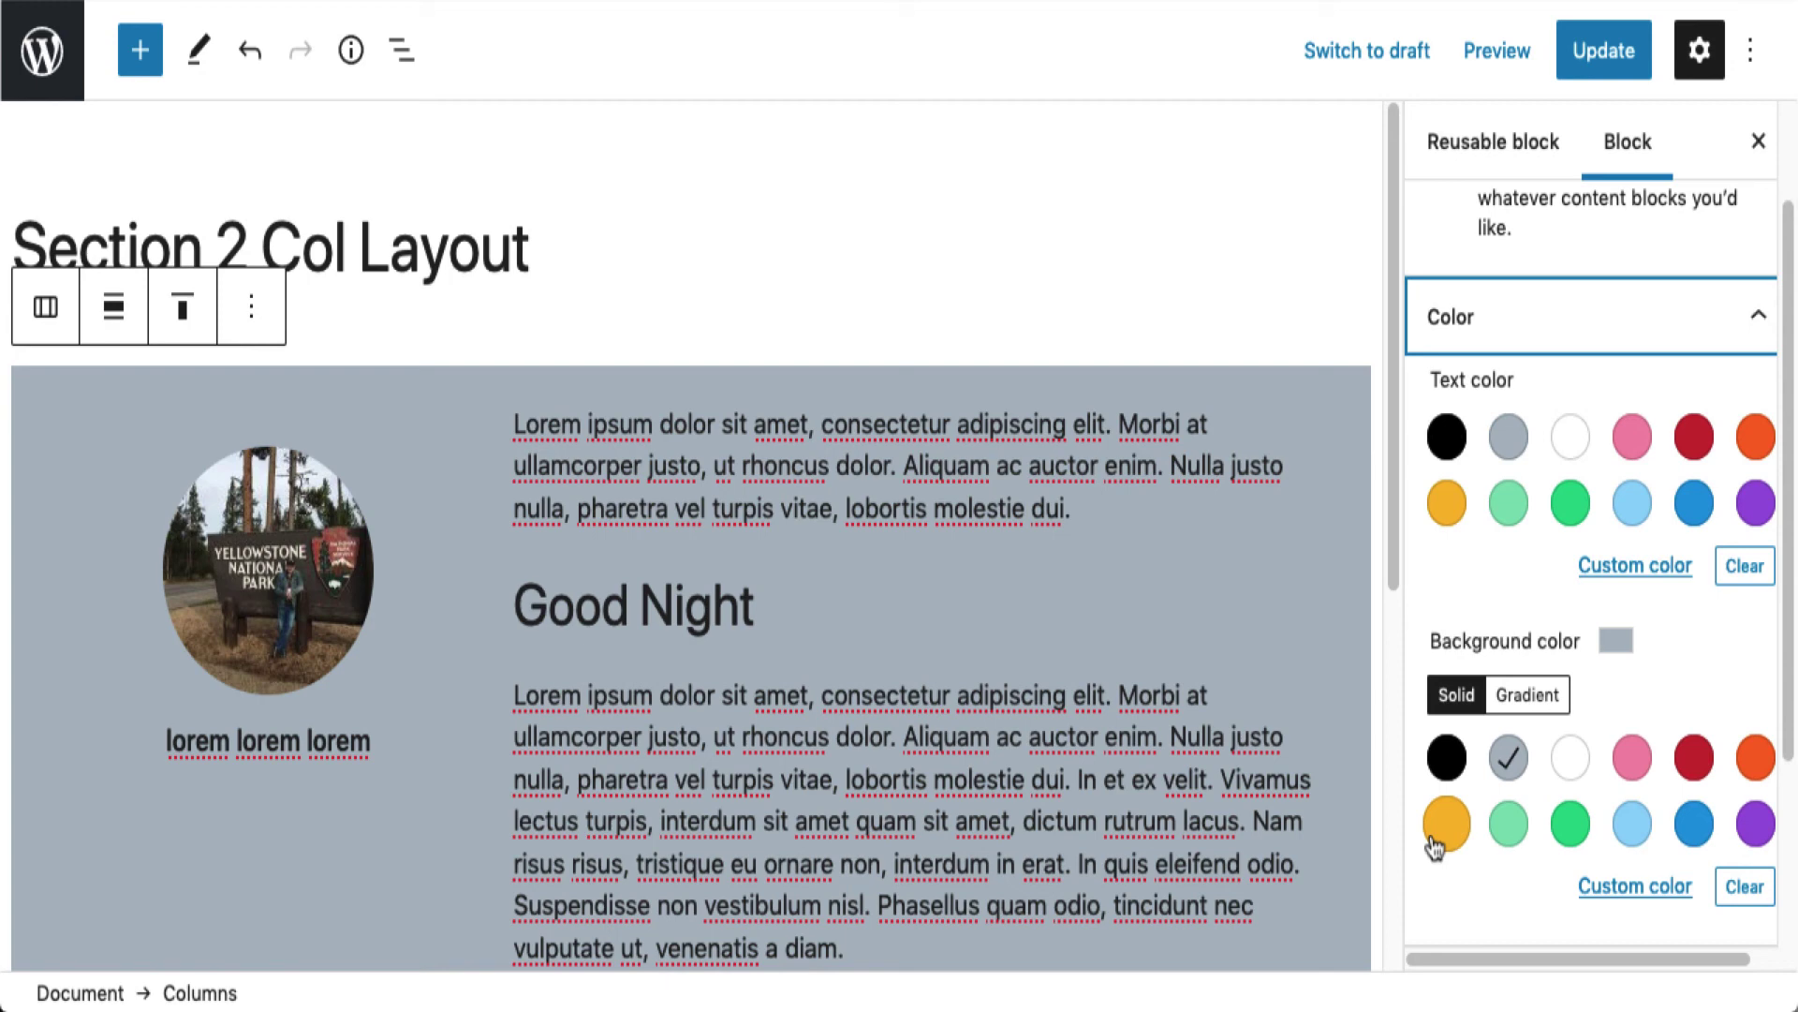
pyautogui.click(1447, 756)
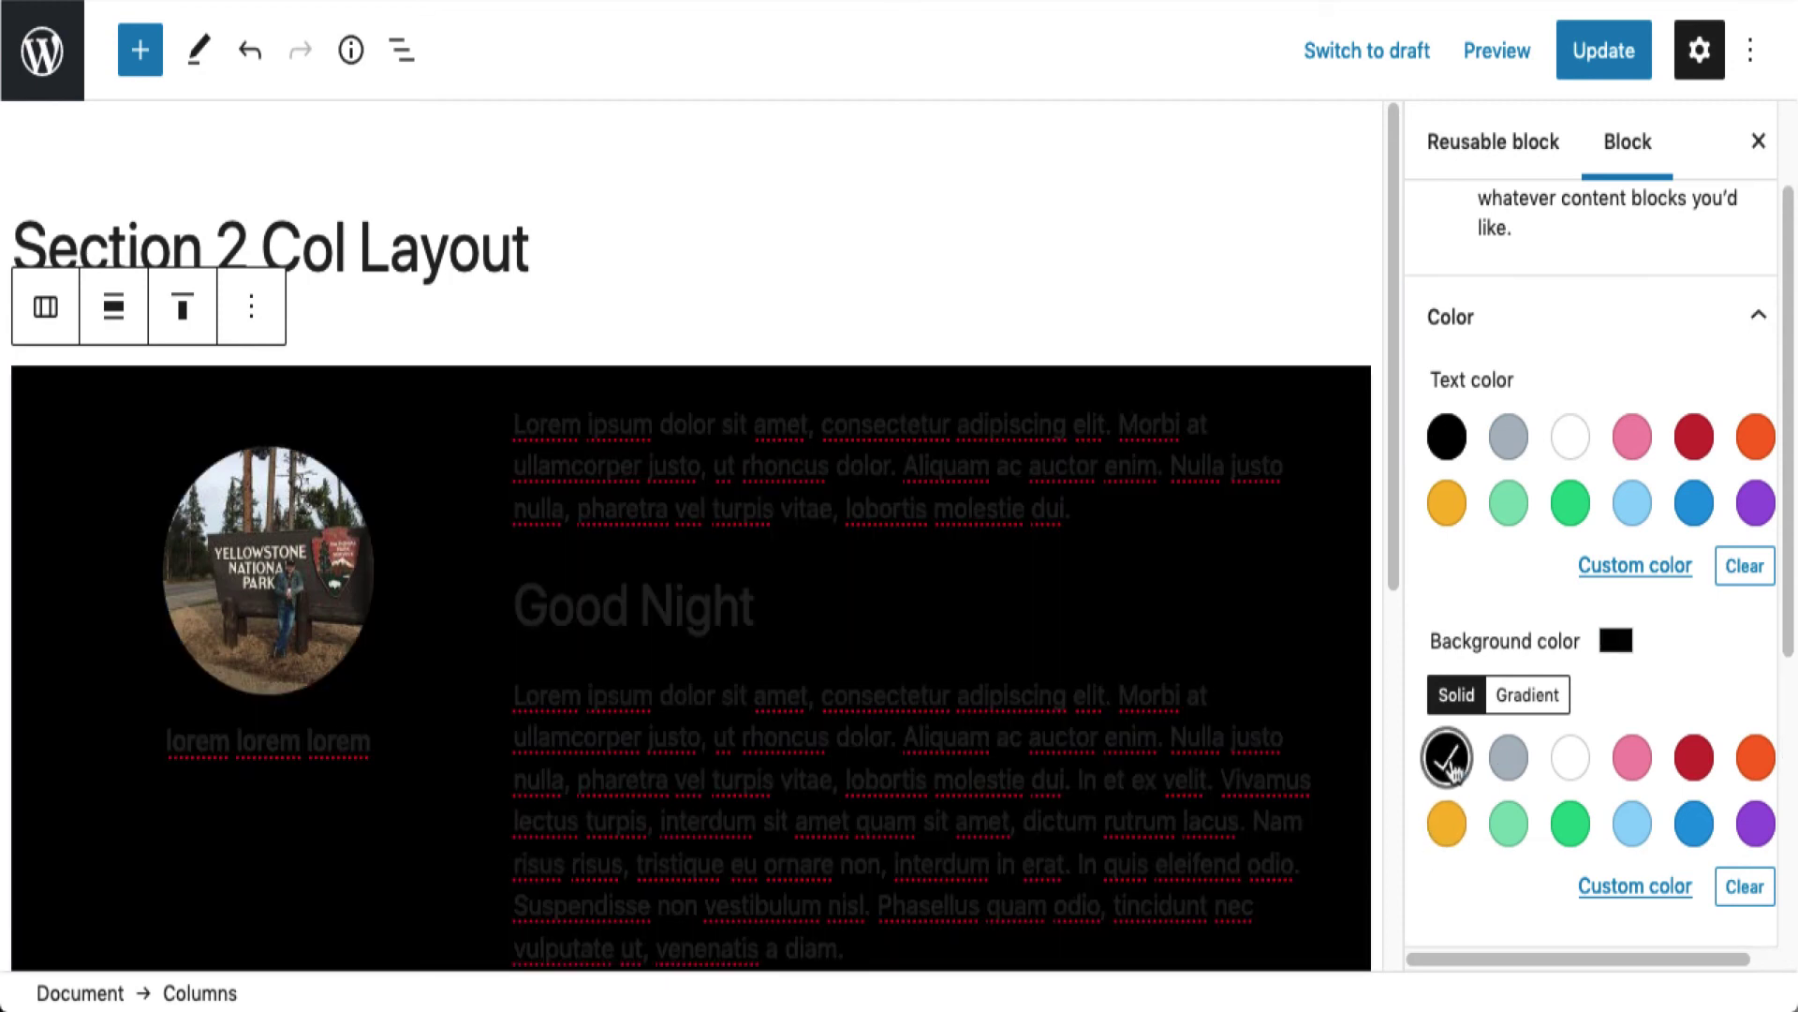
pyautogui.click(1574, 440)
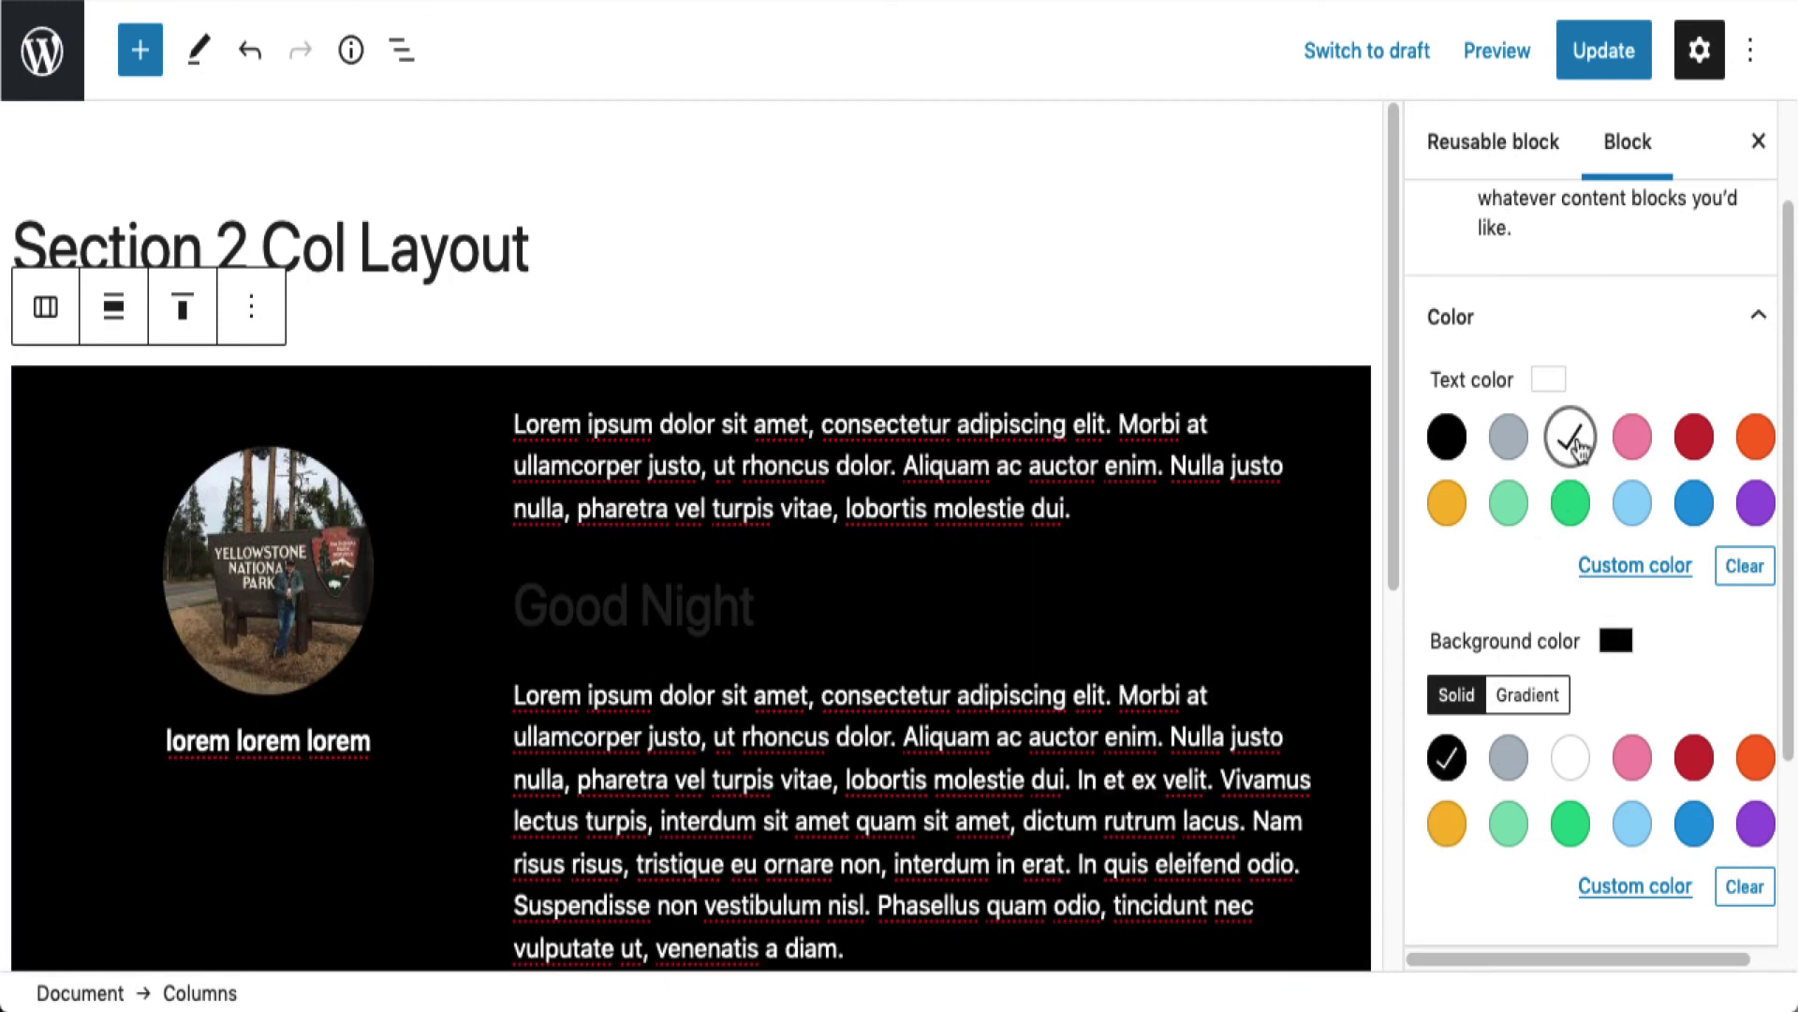
# Set the "Good Night" heading's text color to white and save the reusable block.
pyautogui.click(673, 592)
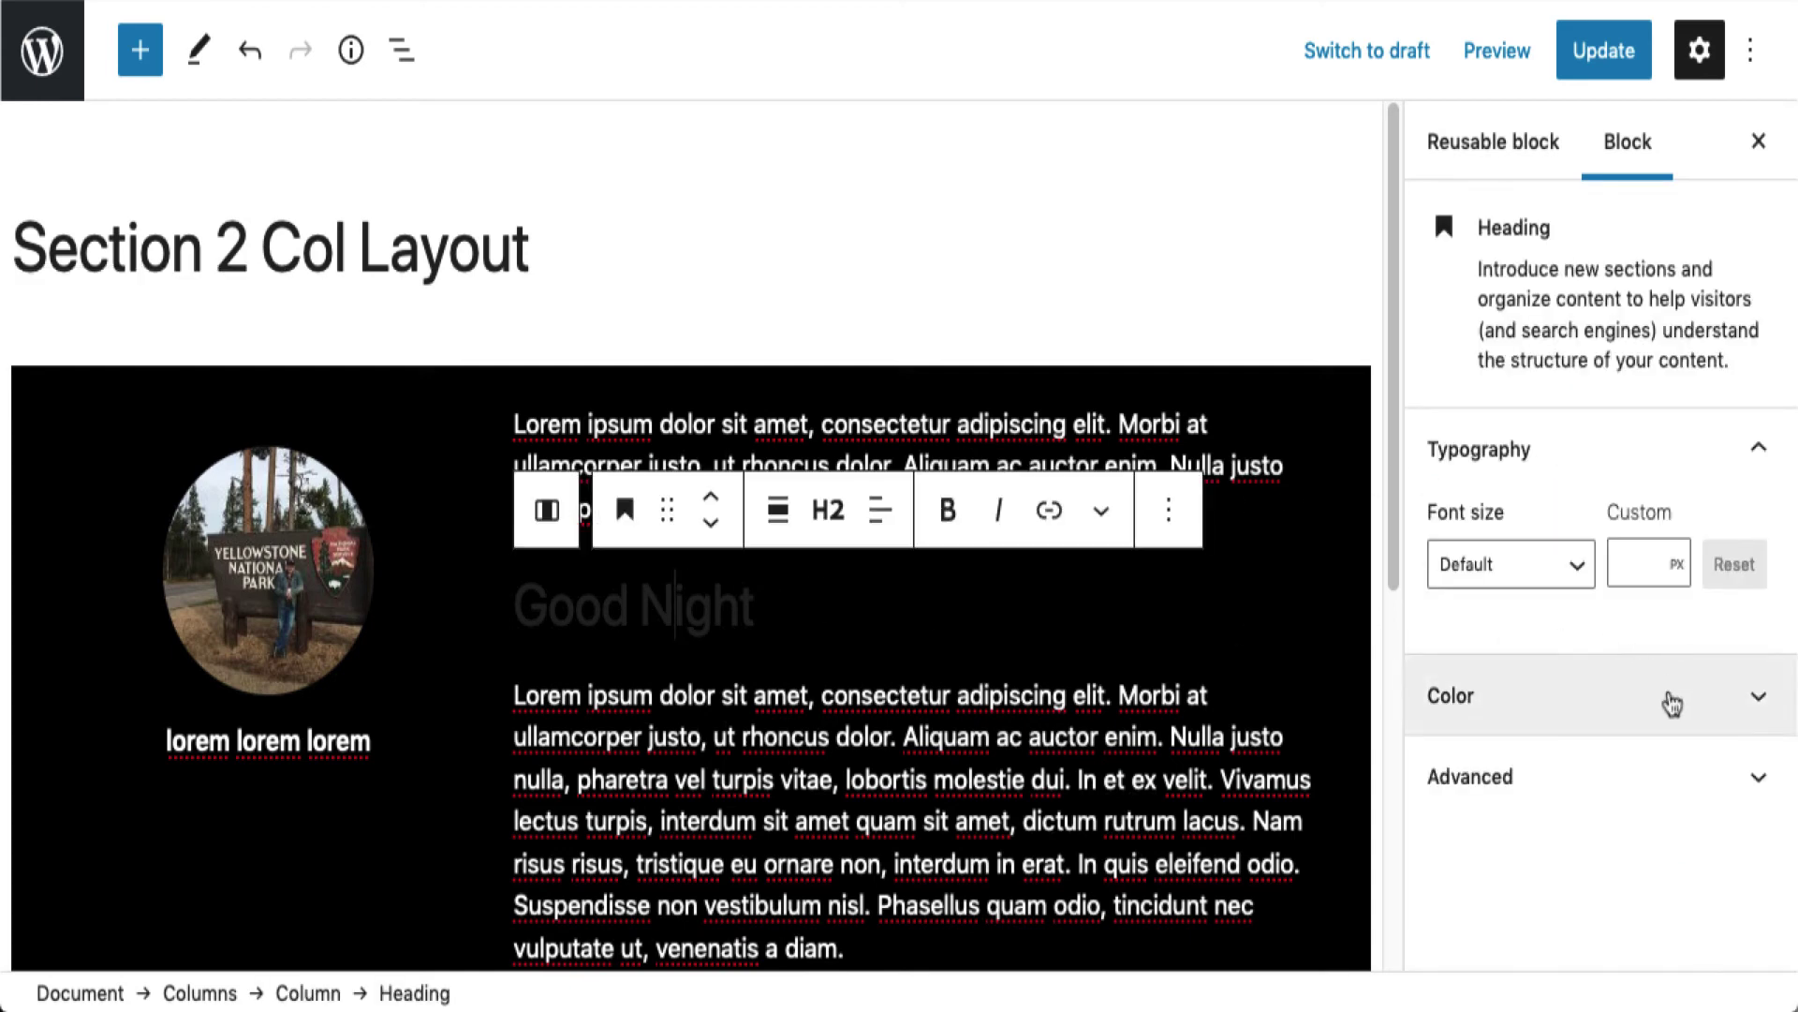
pyautogui.click(1671, 704)
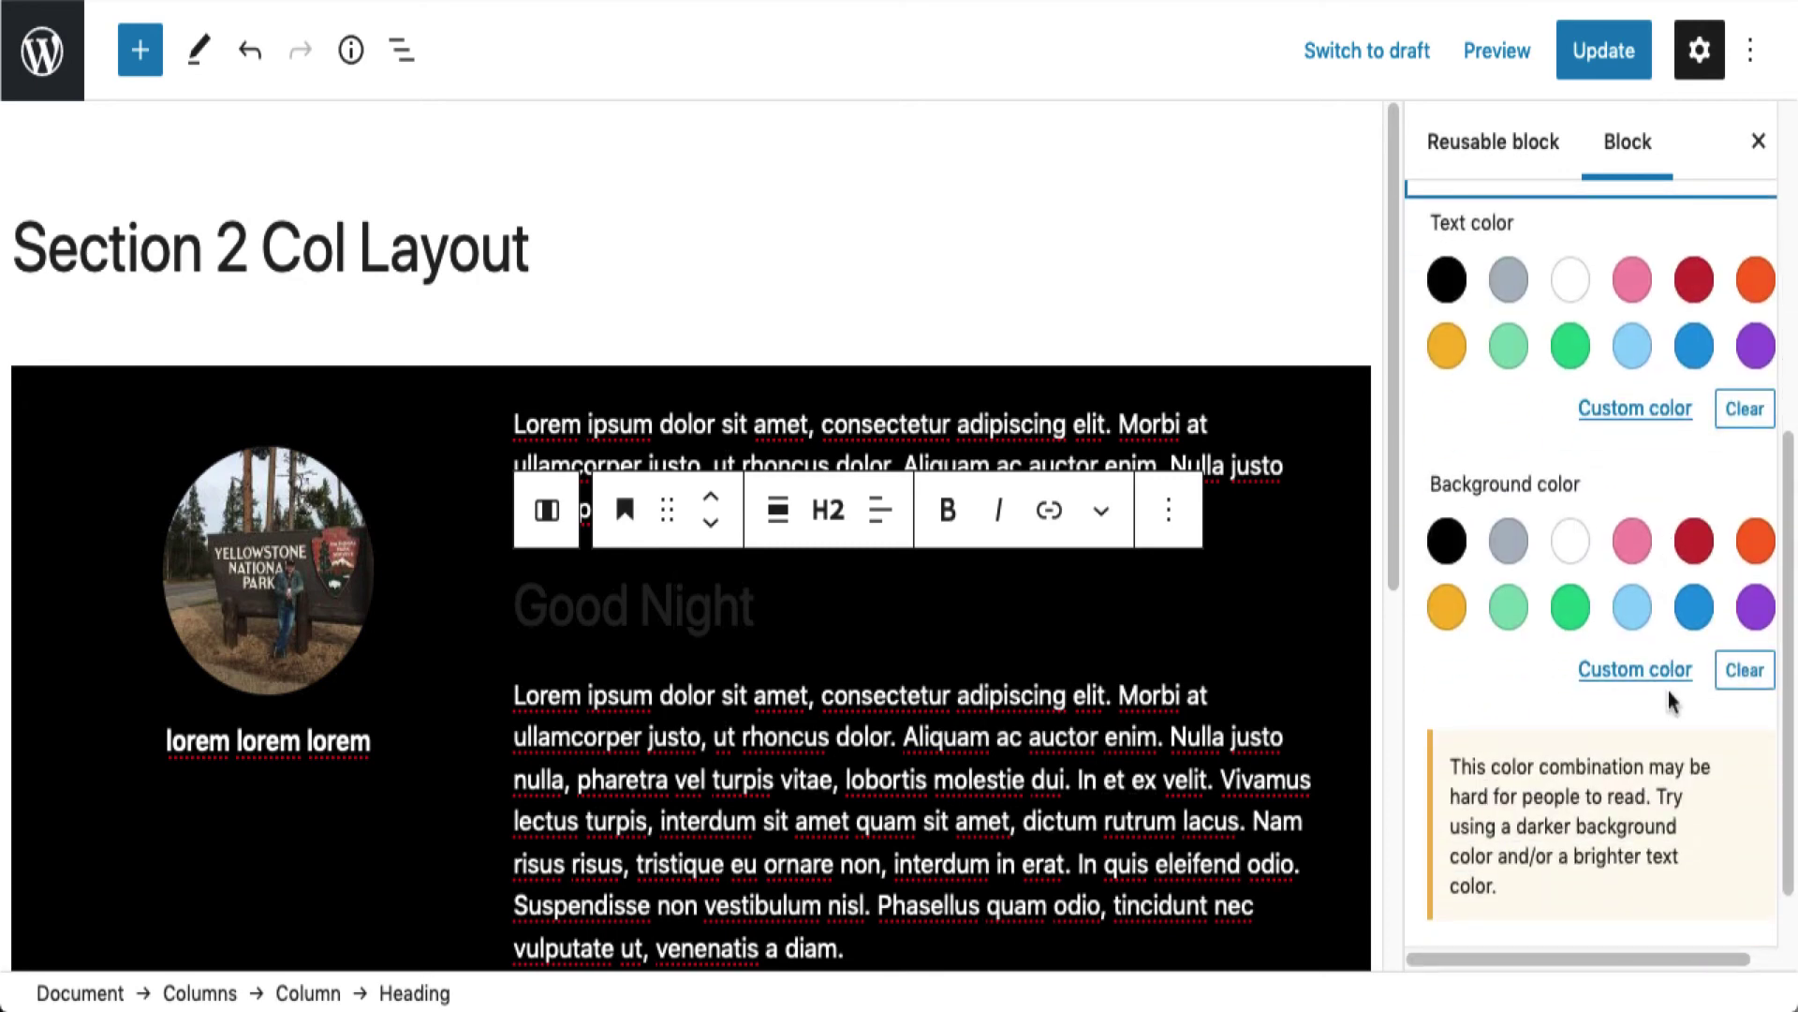
pyautogui.click(1562, 284)
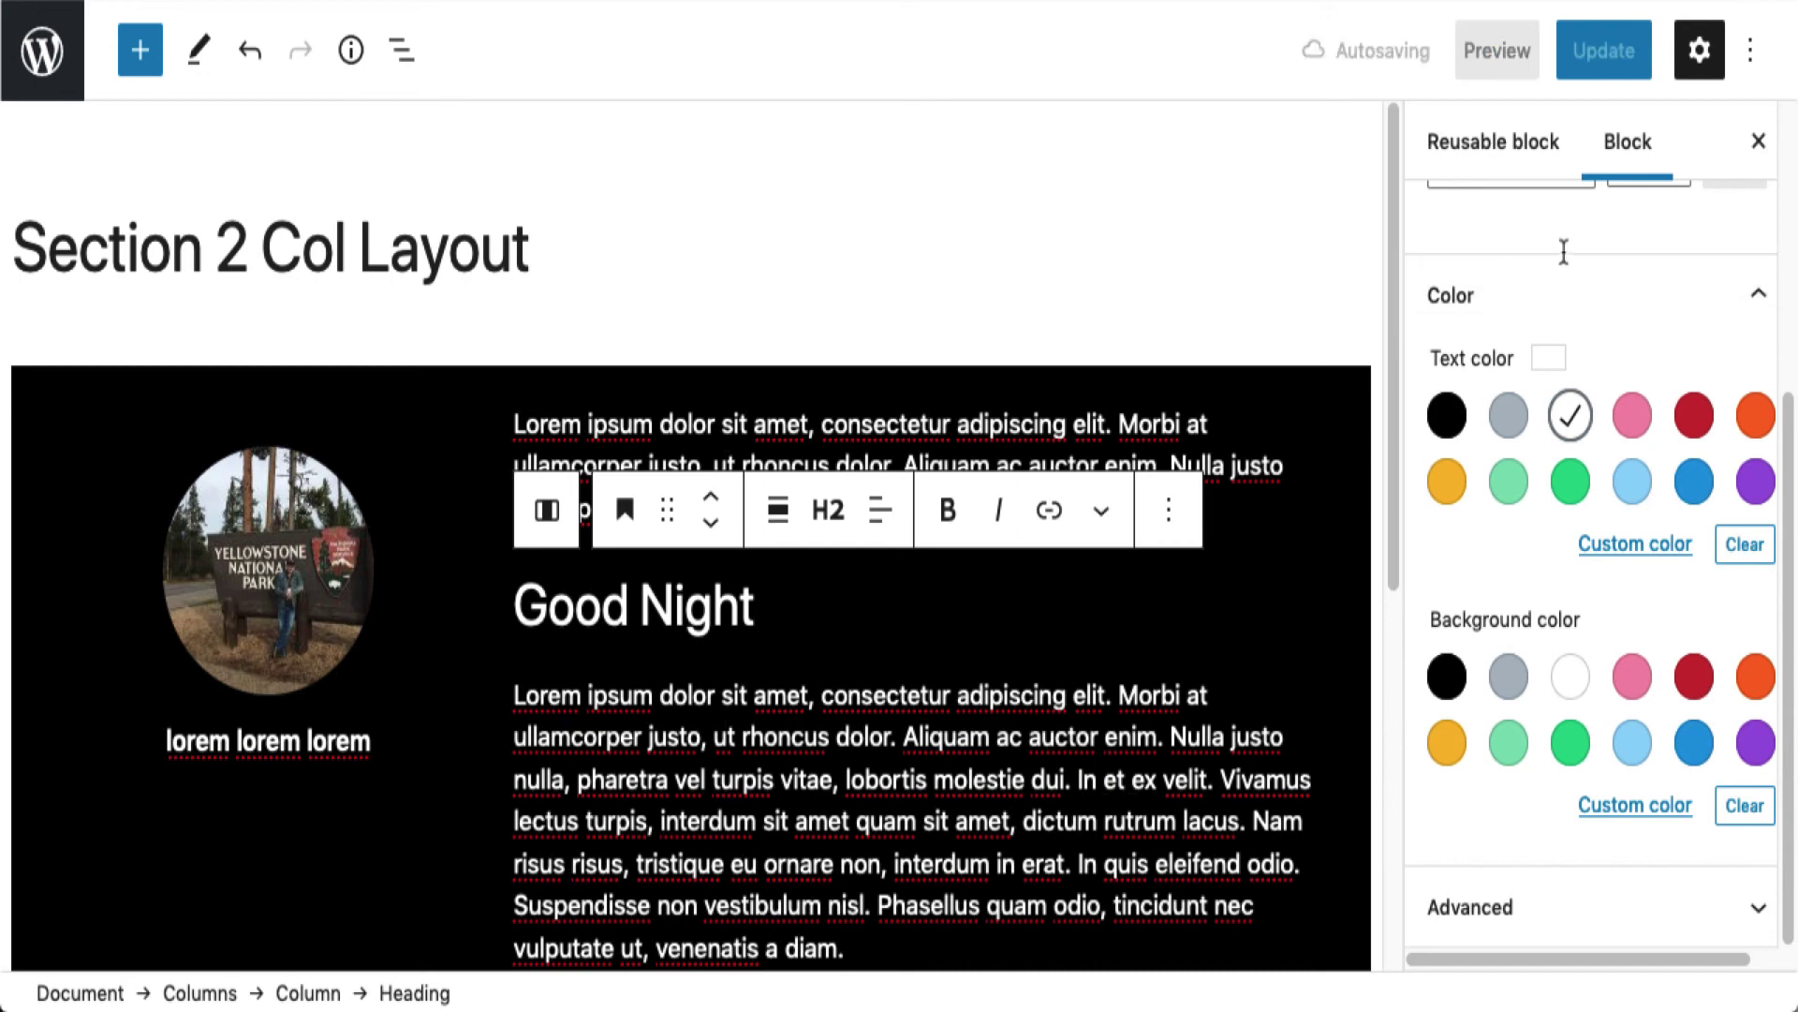
pyautogui.click(1597, 58)
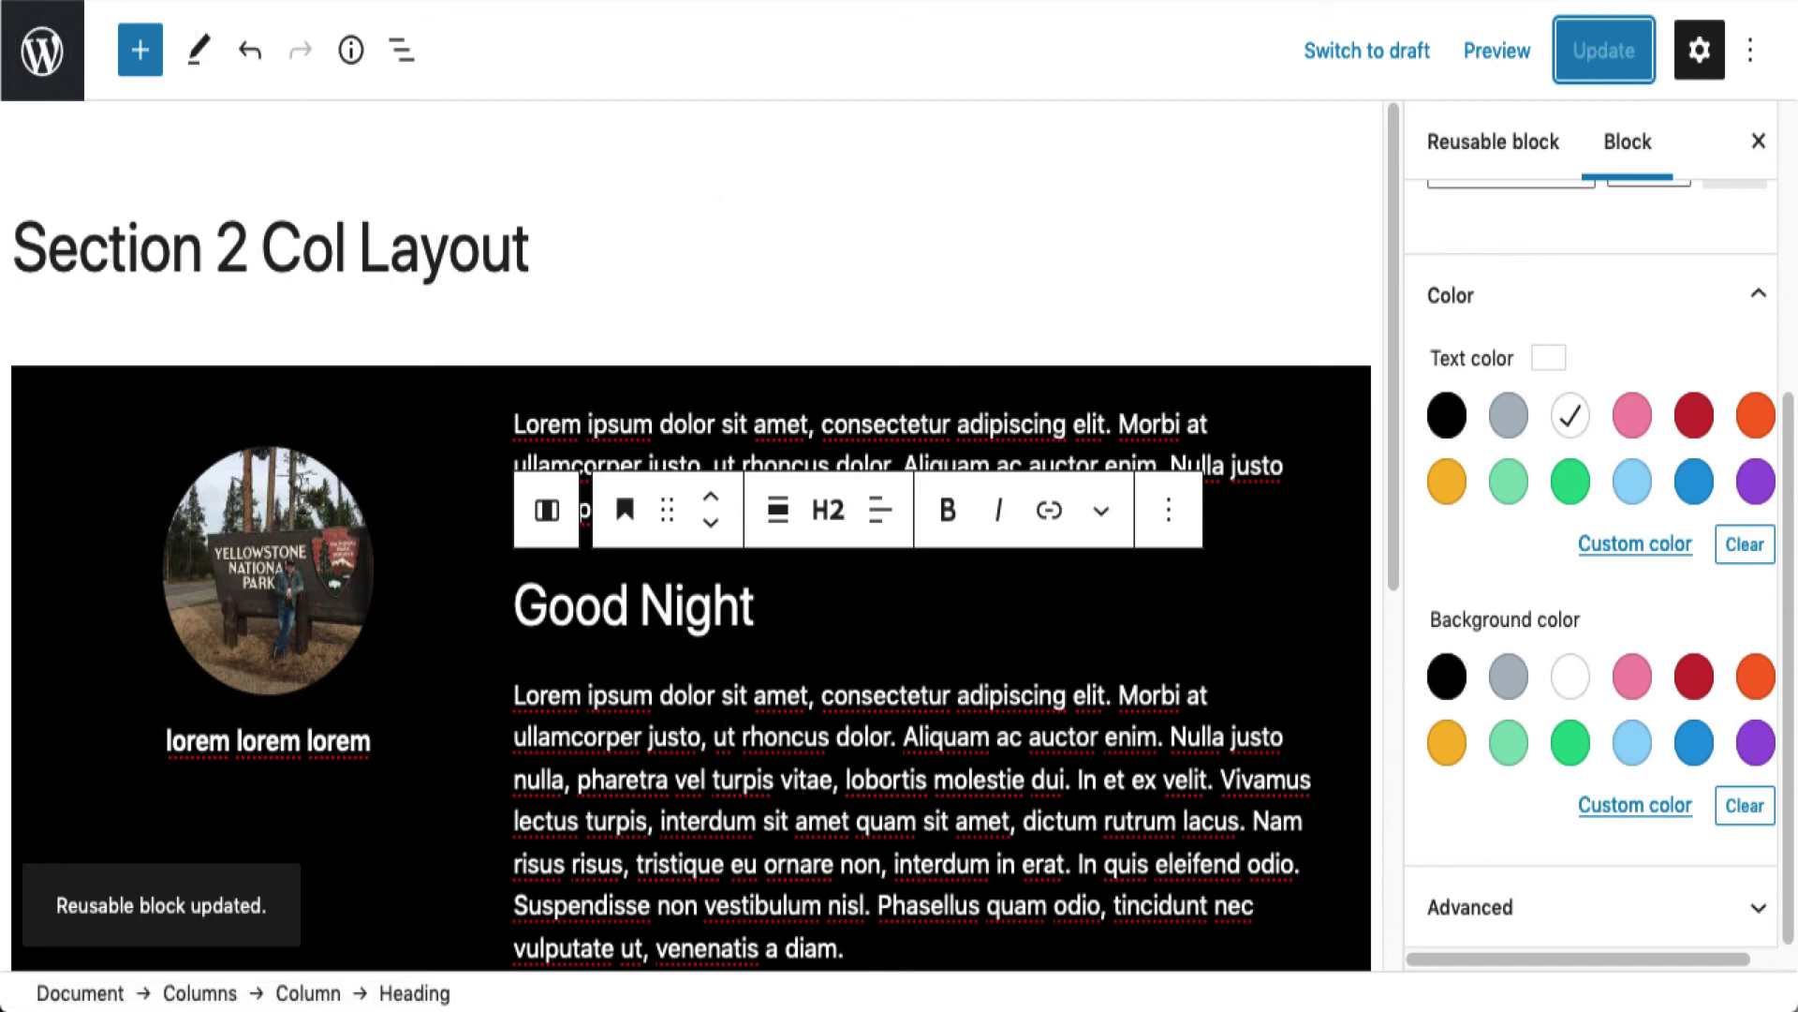
# Leave the reusable block editor, go to the list of all posts, and open the "Reusable Block" post for editing.
pyautogui.click(47, 42)
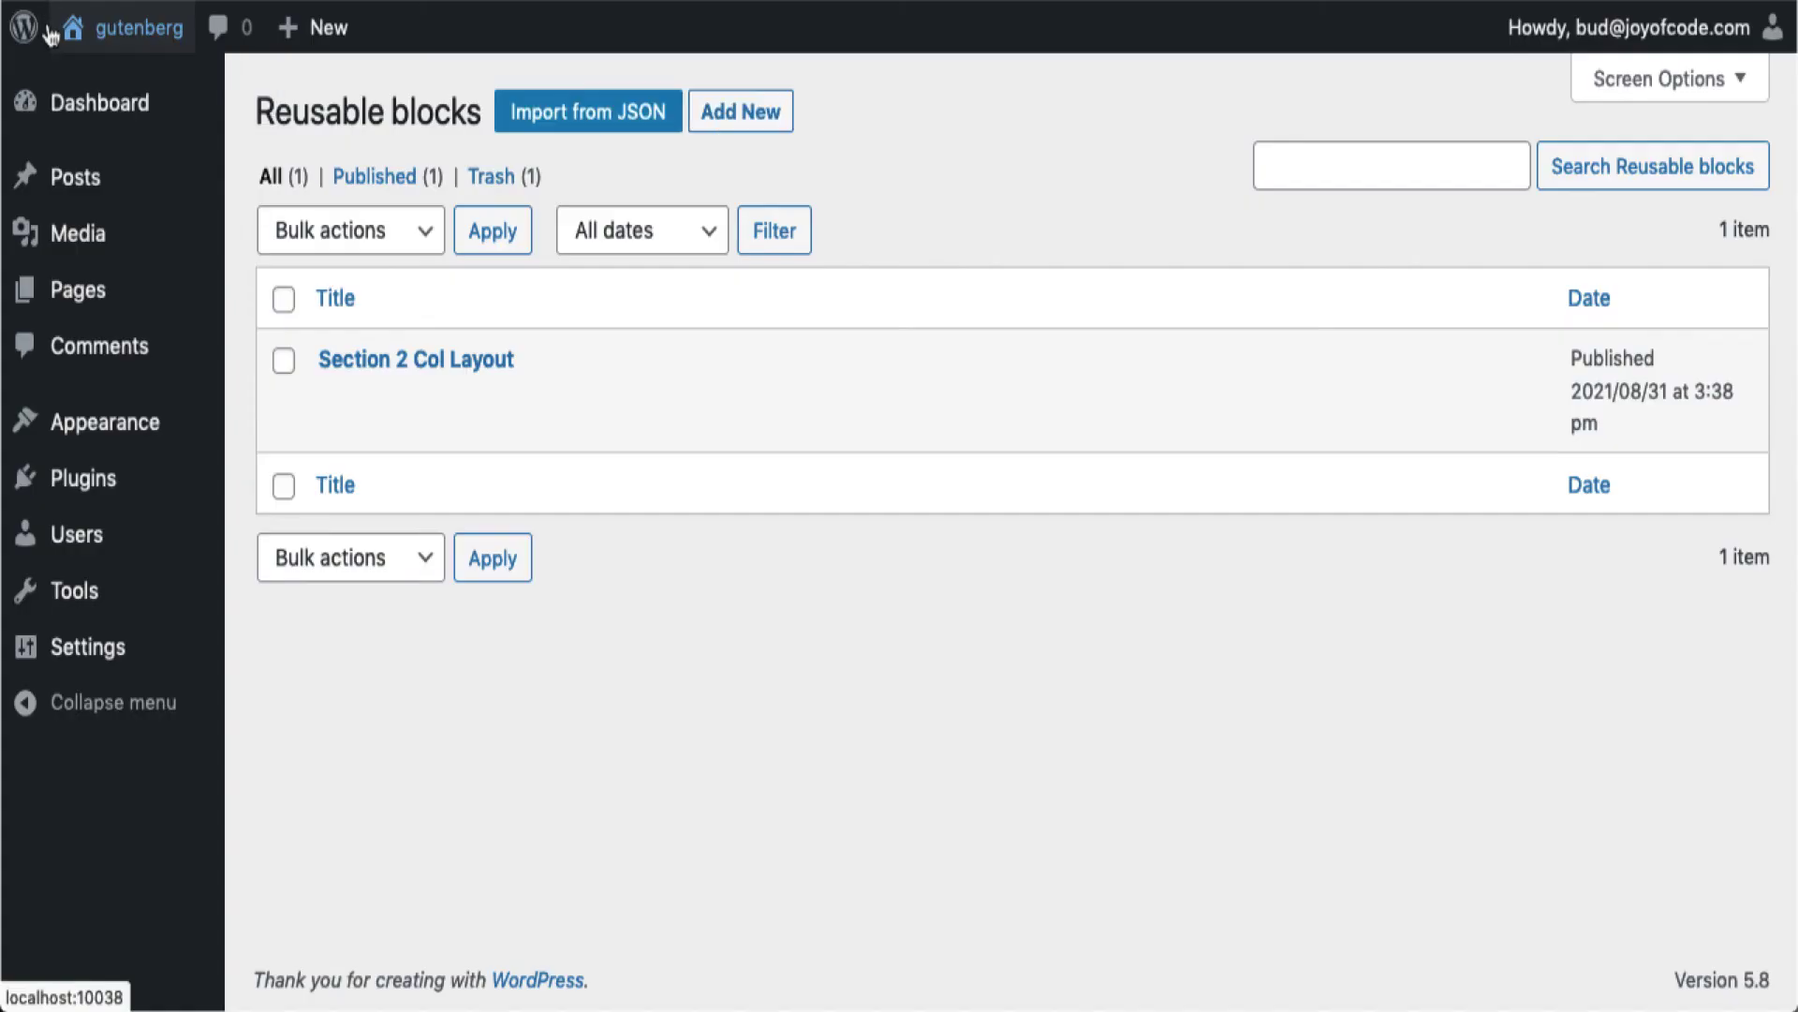
pyautogui.click(50, 35)
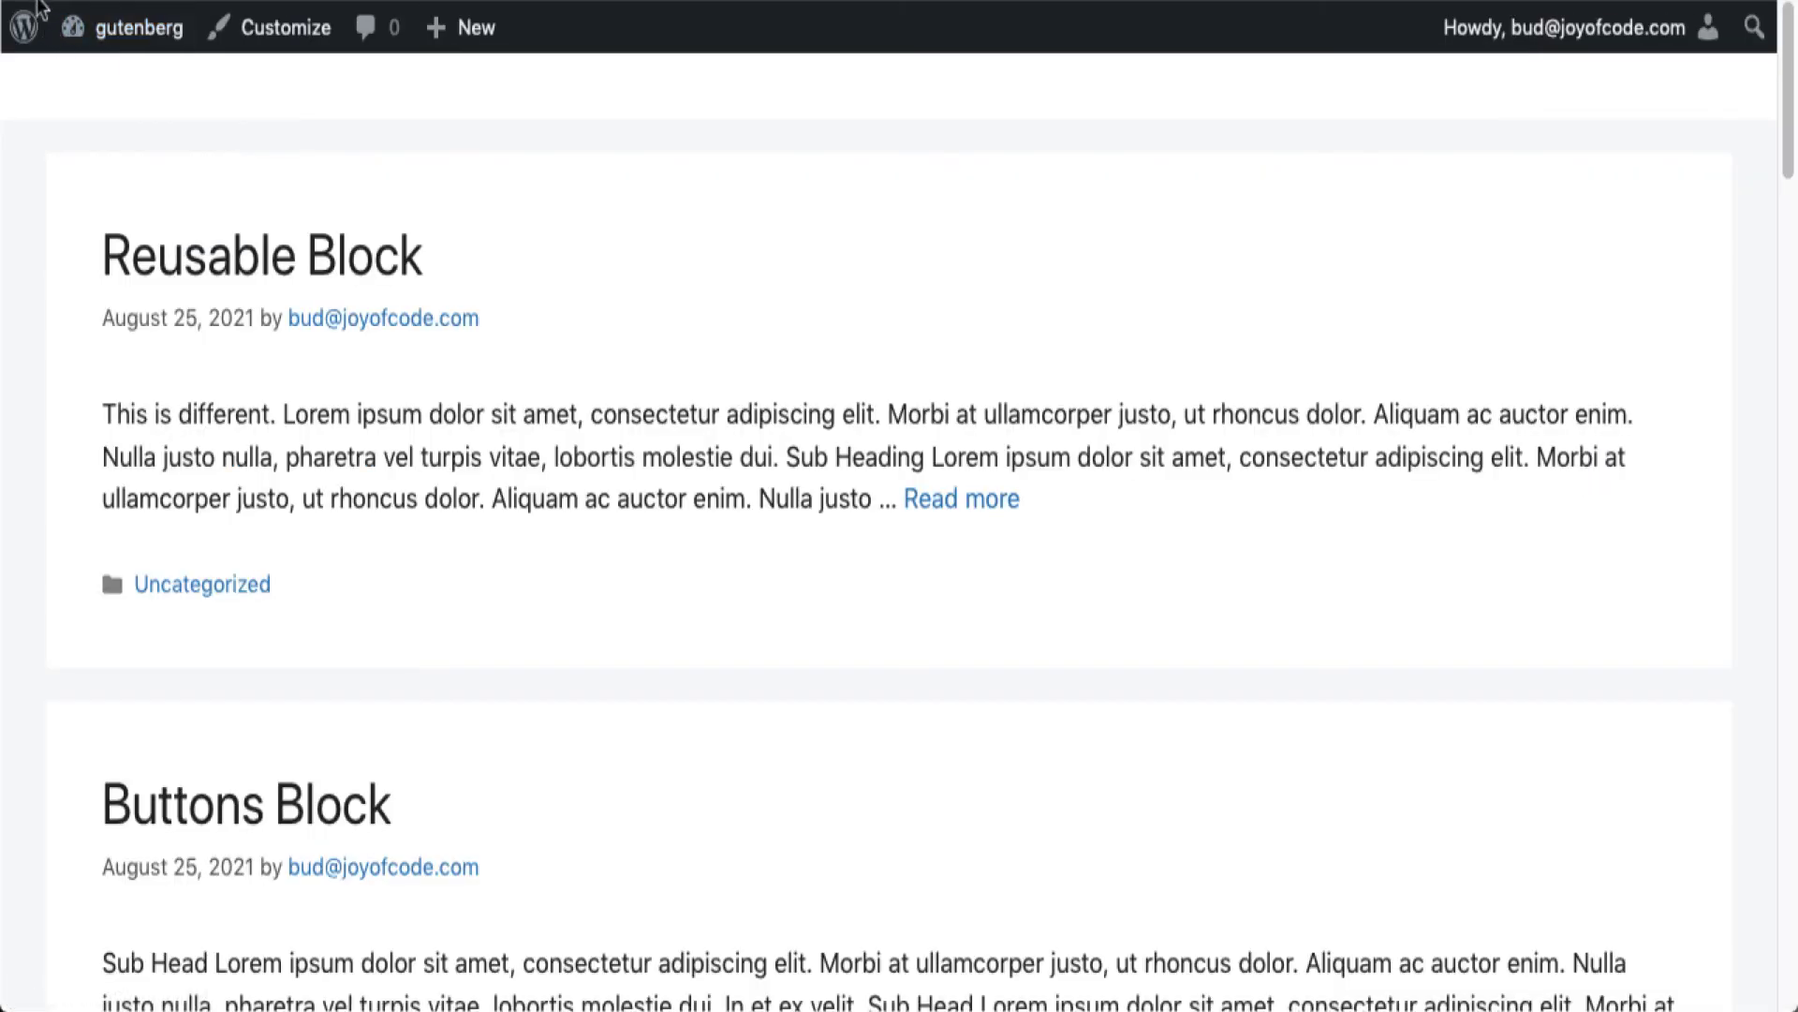
pyautogui.click(39, 2)
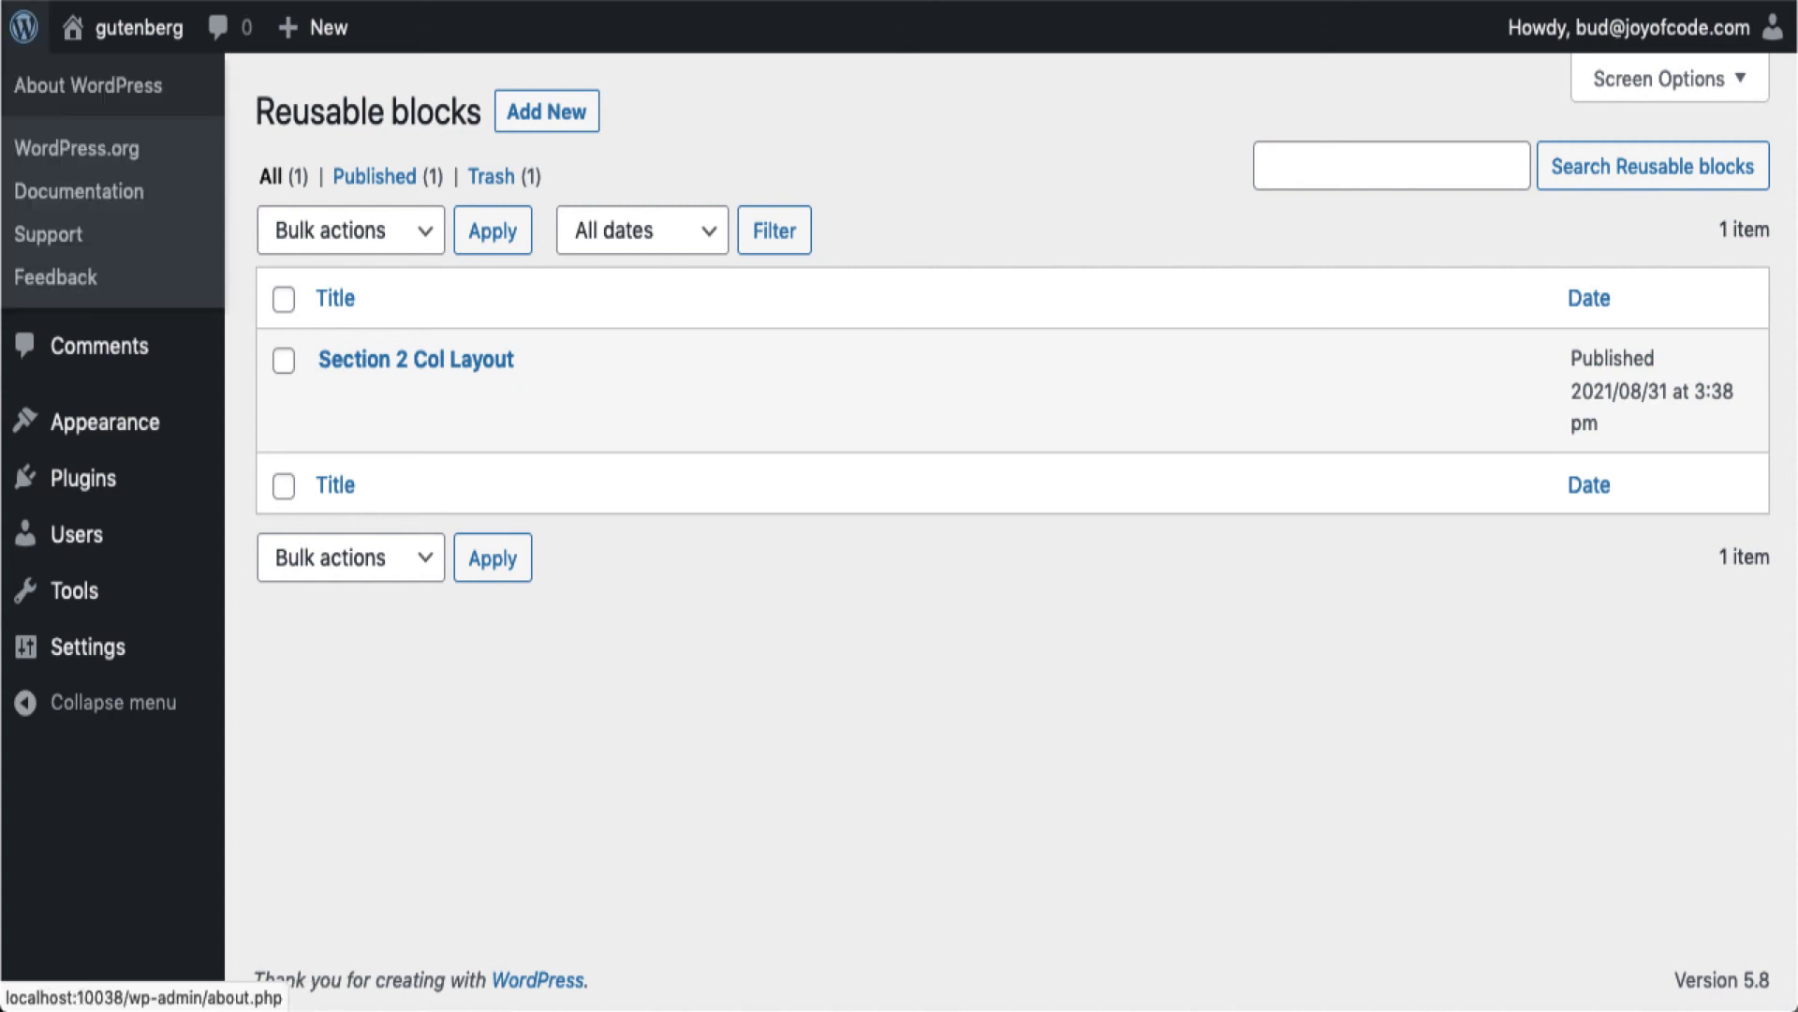
pyautogui.moveTo(129, 184)
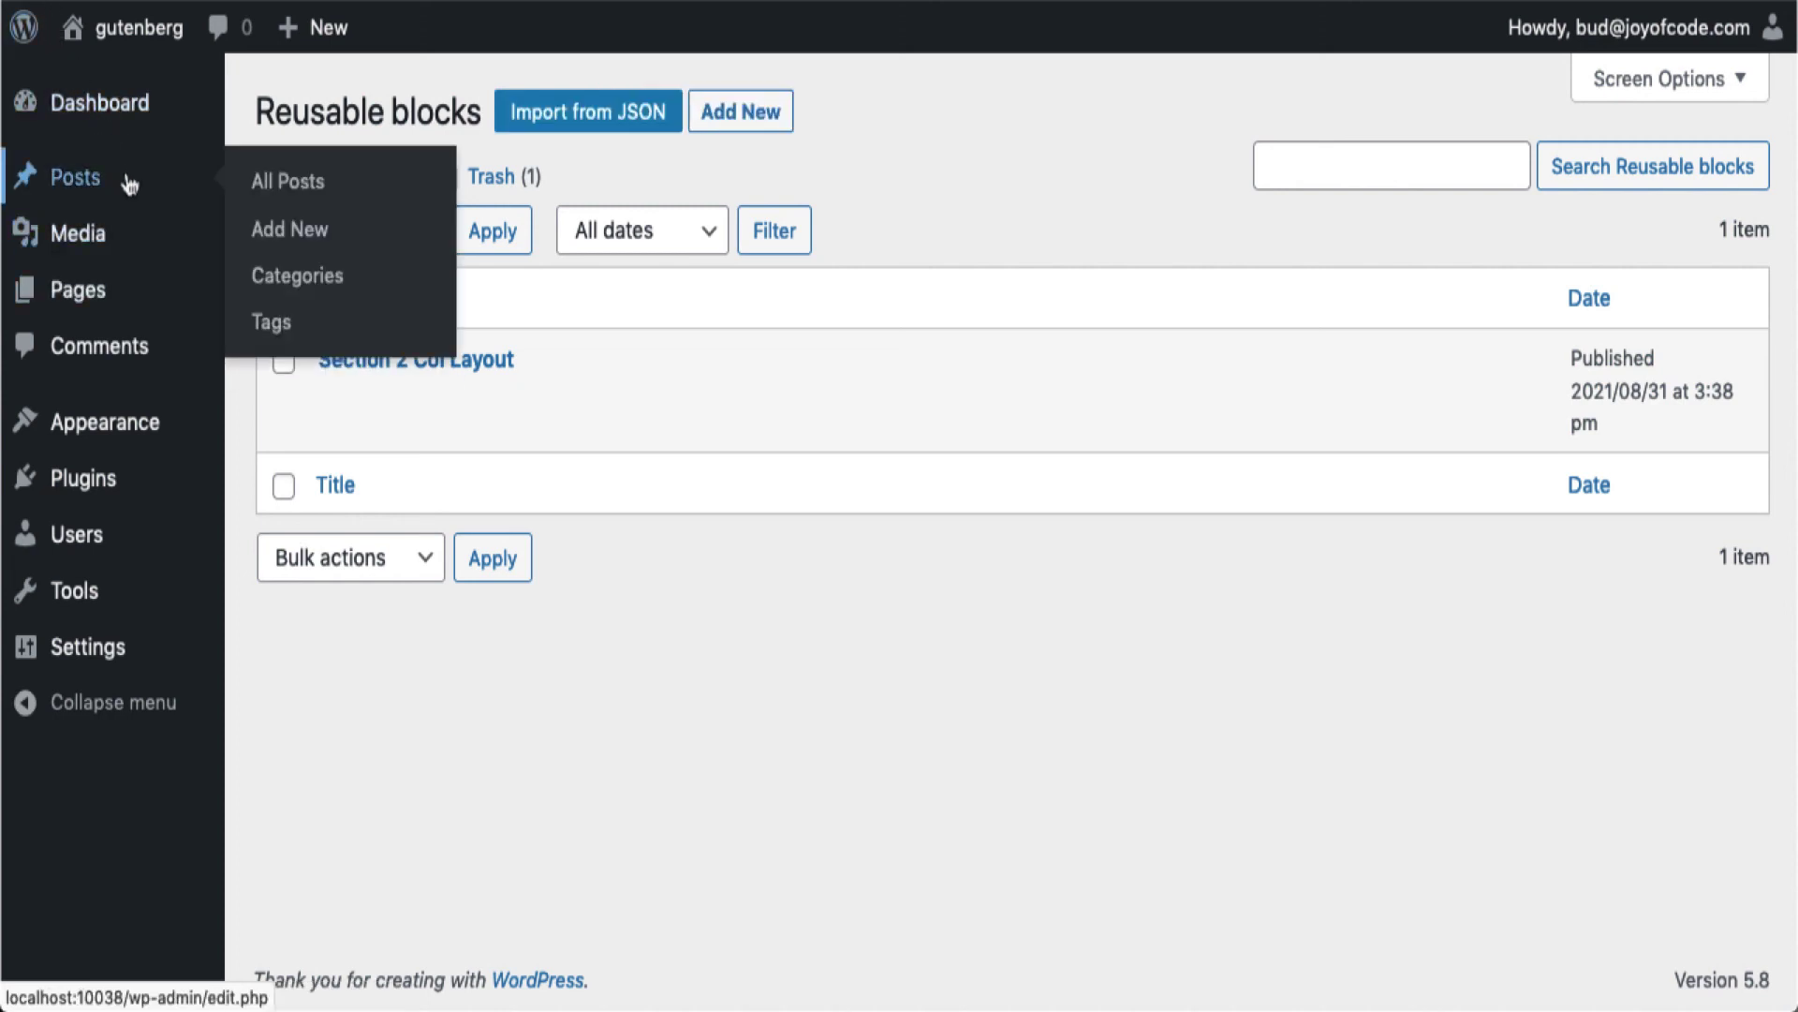
pyautogui.click(275, 190)
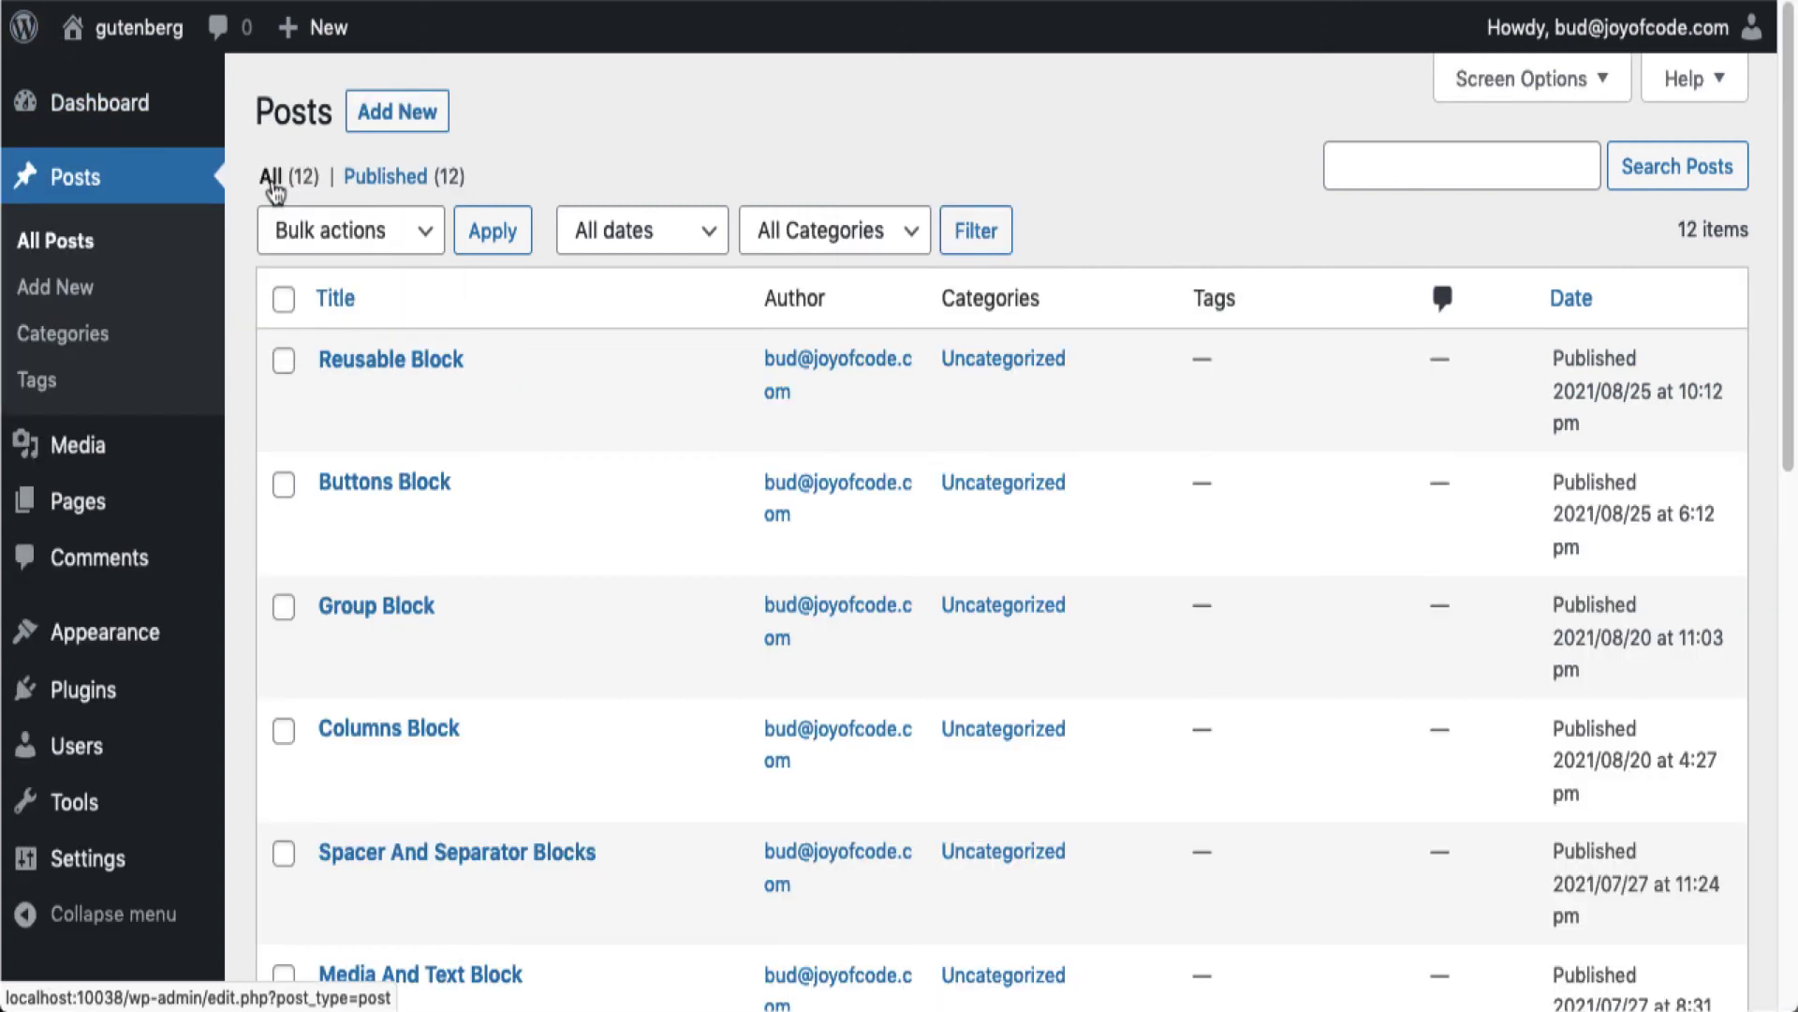
pyautogui.click(387, 360)
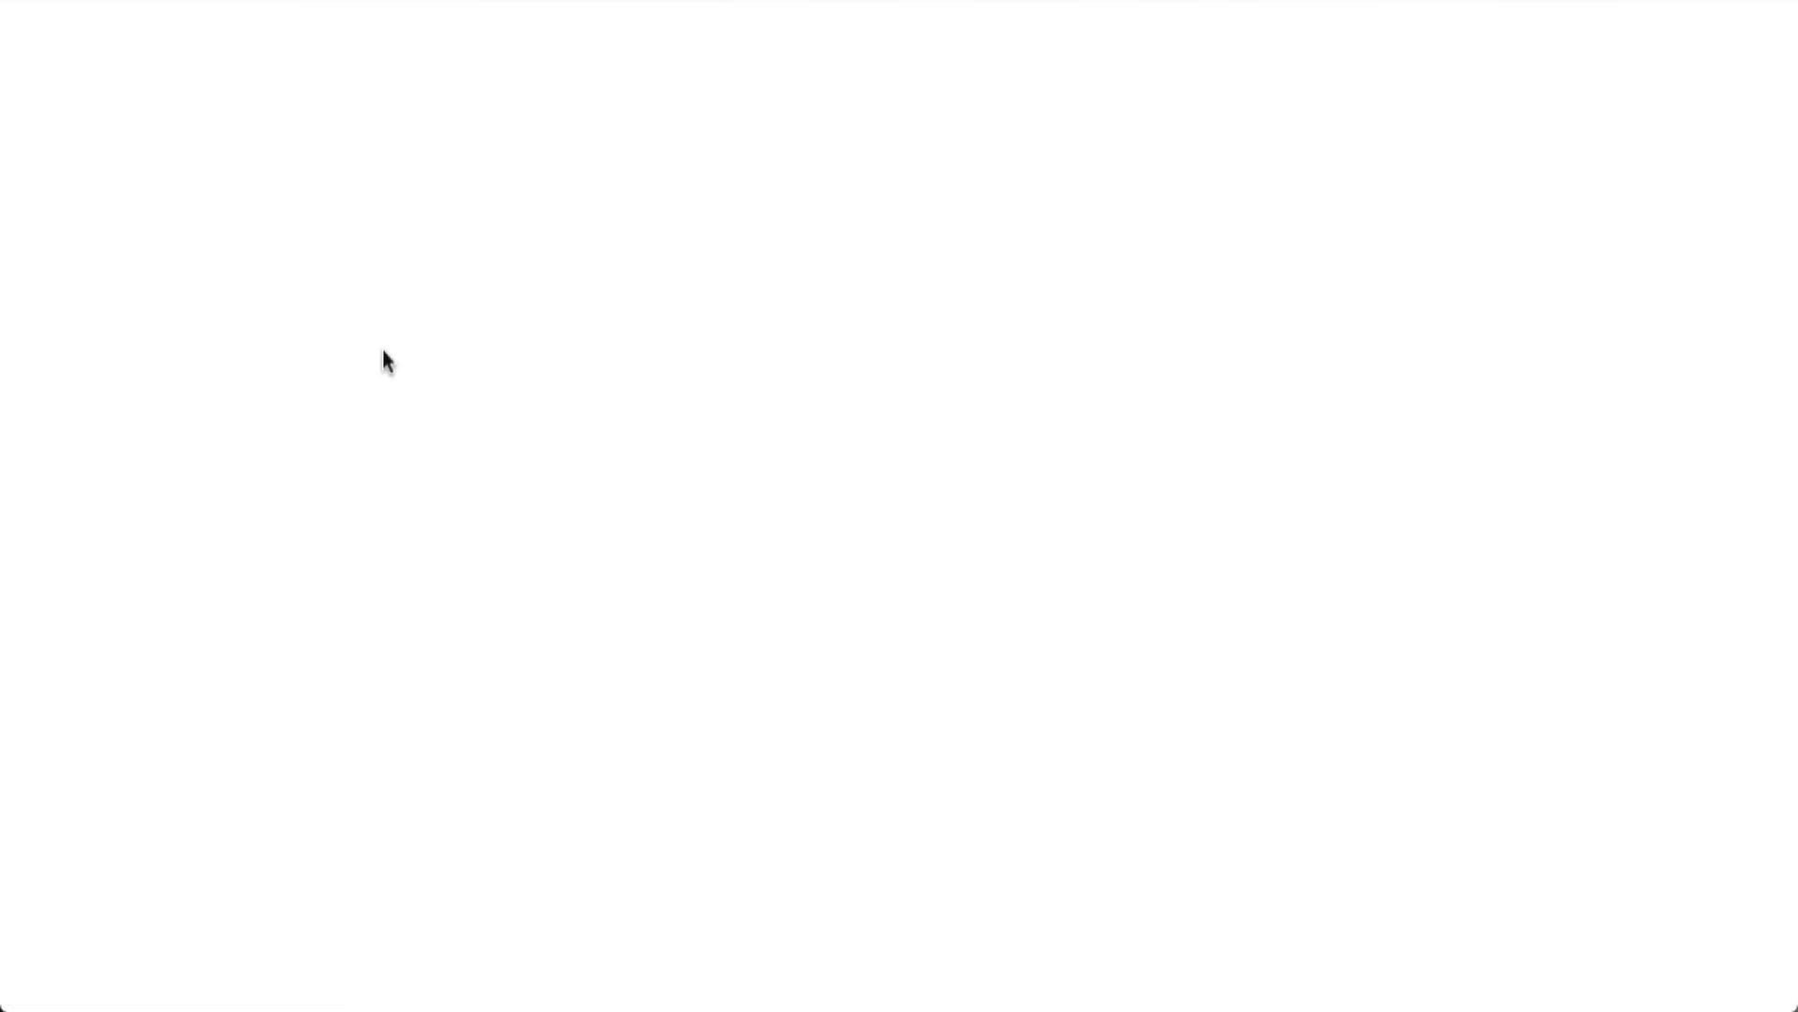
# Compare the heading and colors of the reusable sections in the post with those of the green converted section.
pyautogui.scroll(-10, 1365, 437)
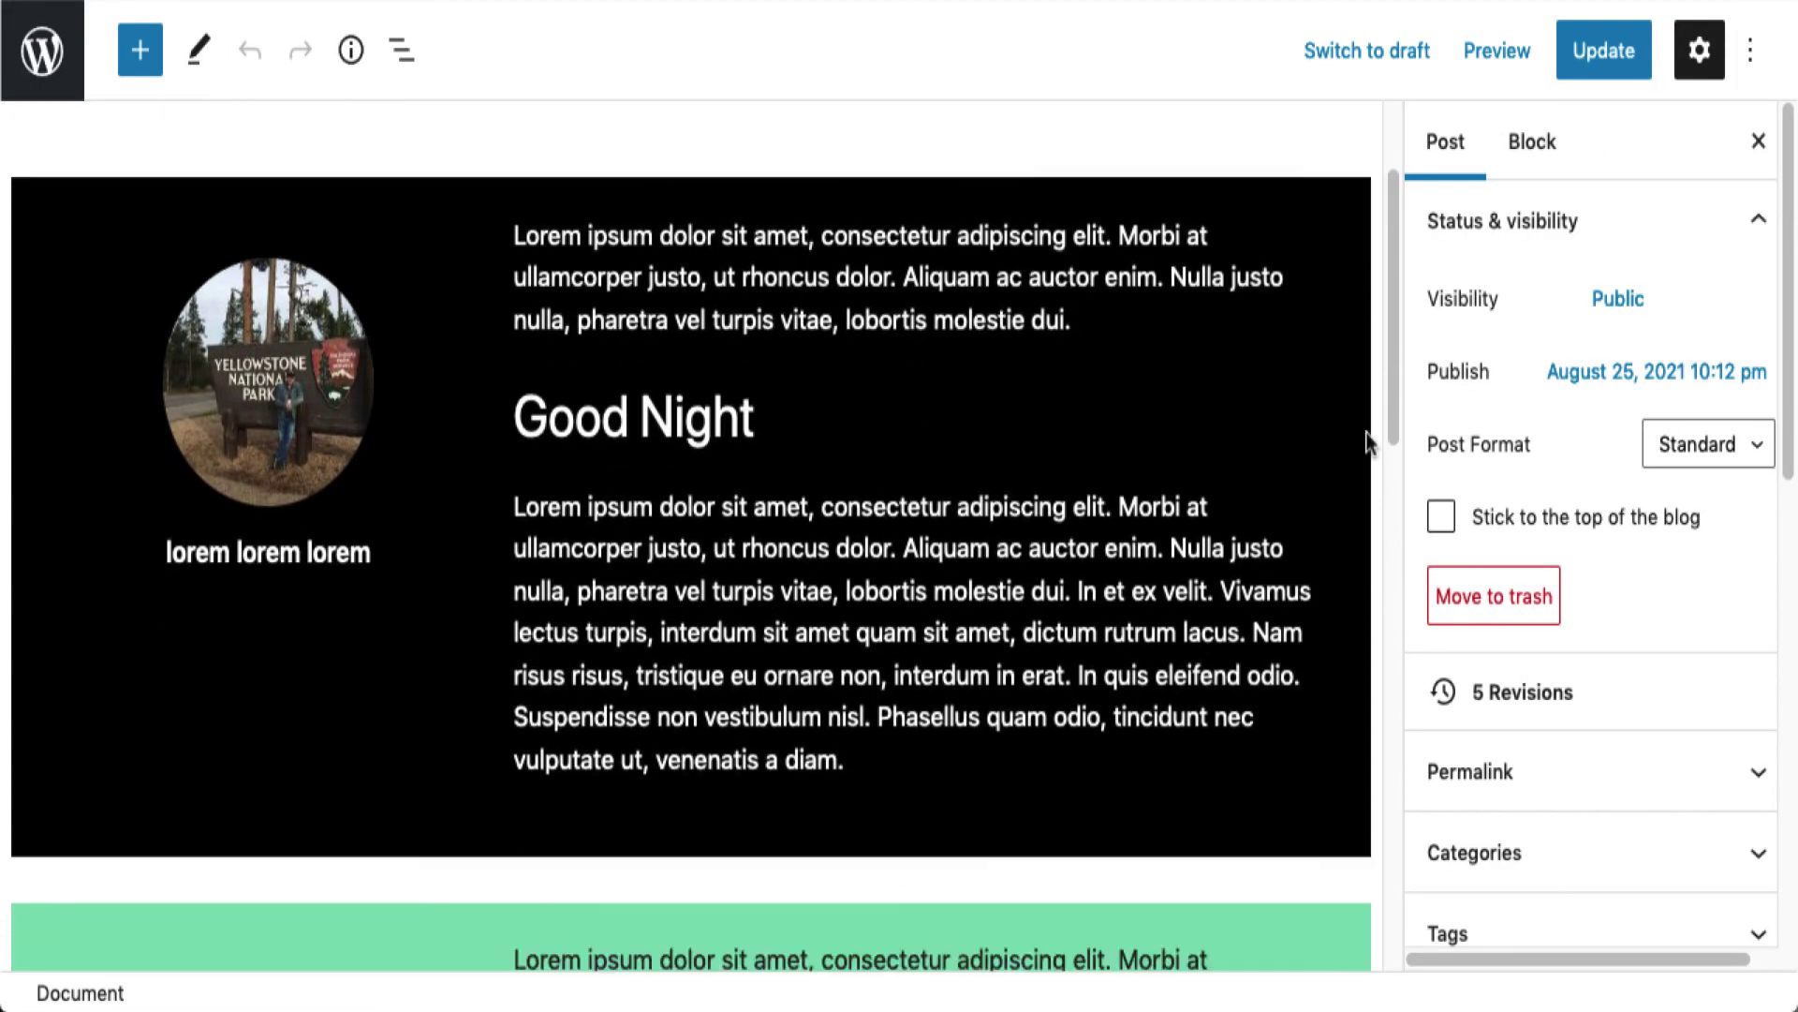
pyautogui.scroll(-8, 1366, 438)
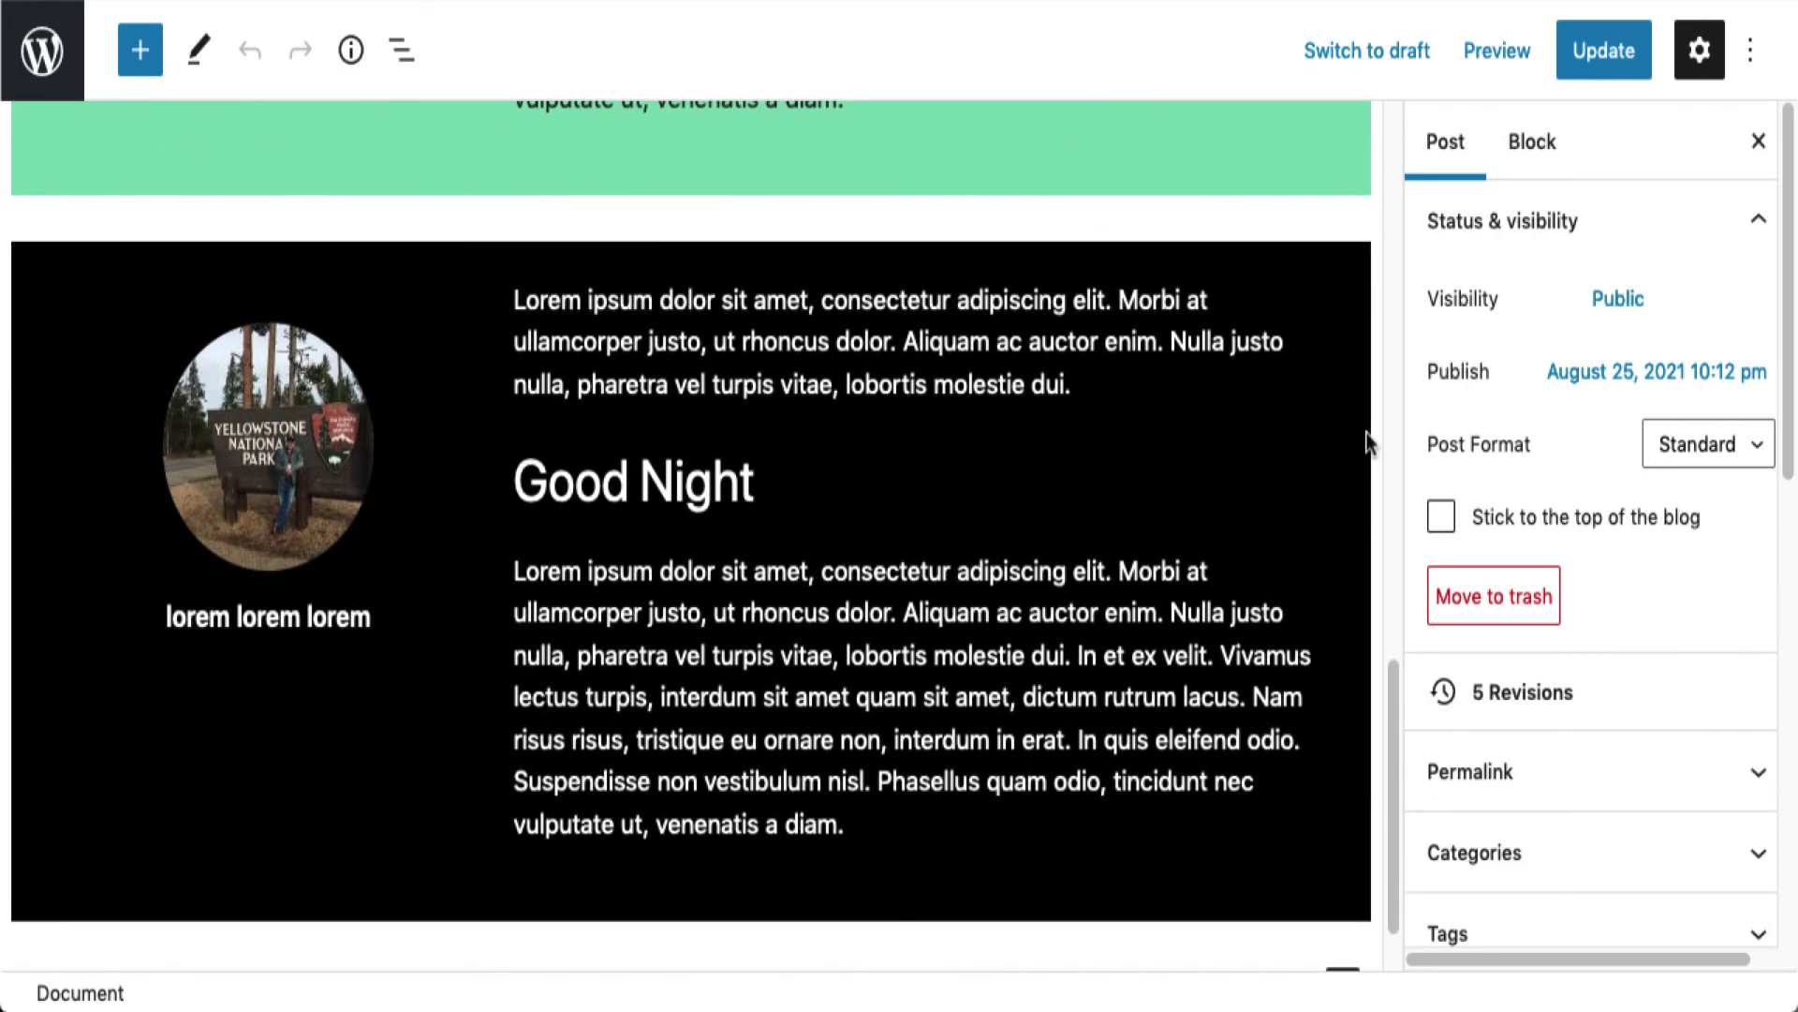
pyautogui.scroll(12, 1366, 435)
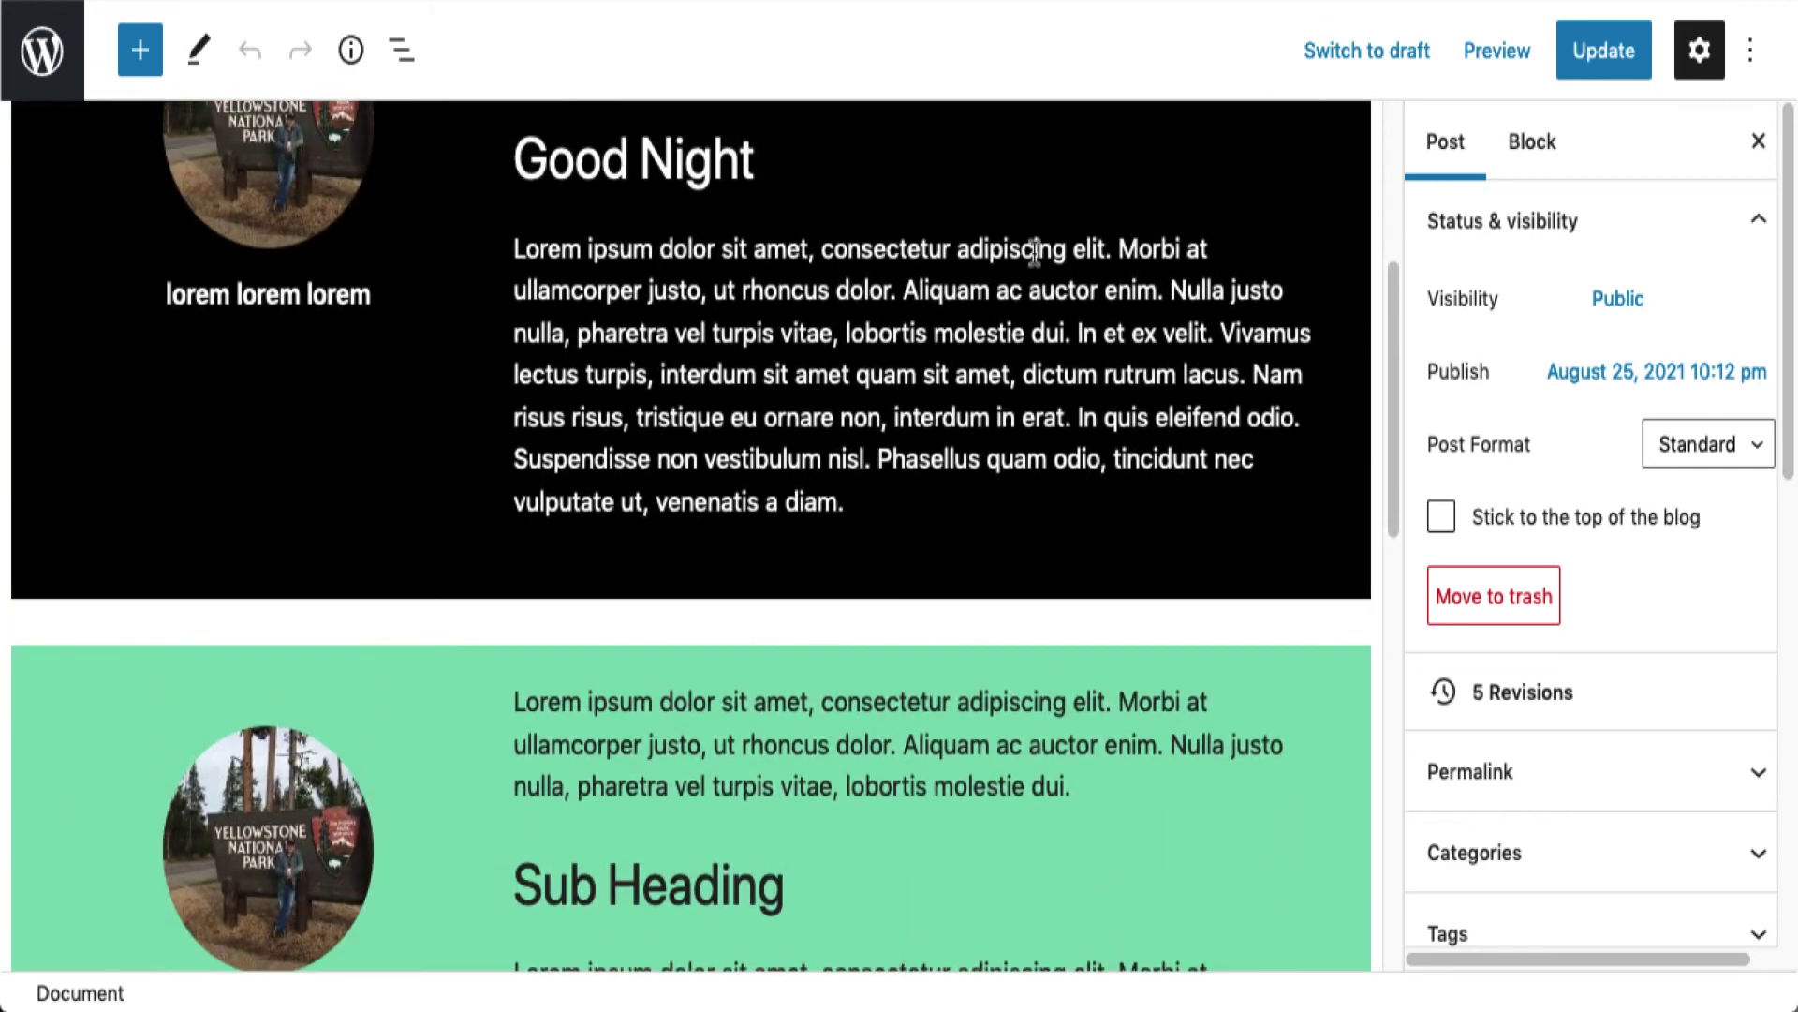
pyautogui.scroll(3, 1036, 251)
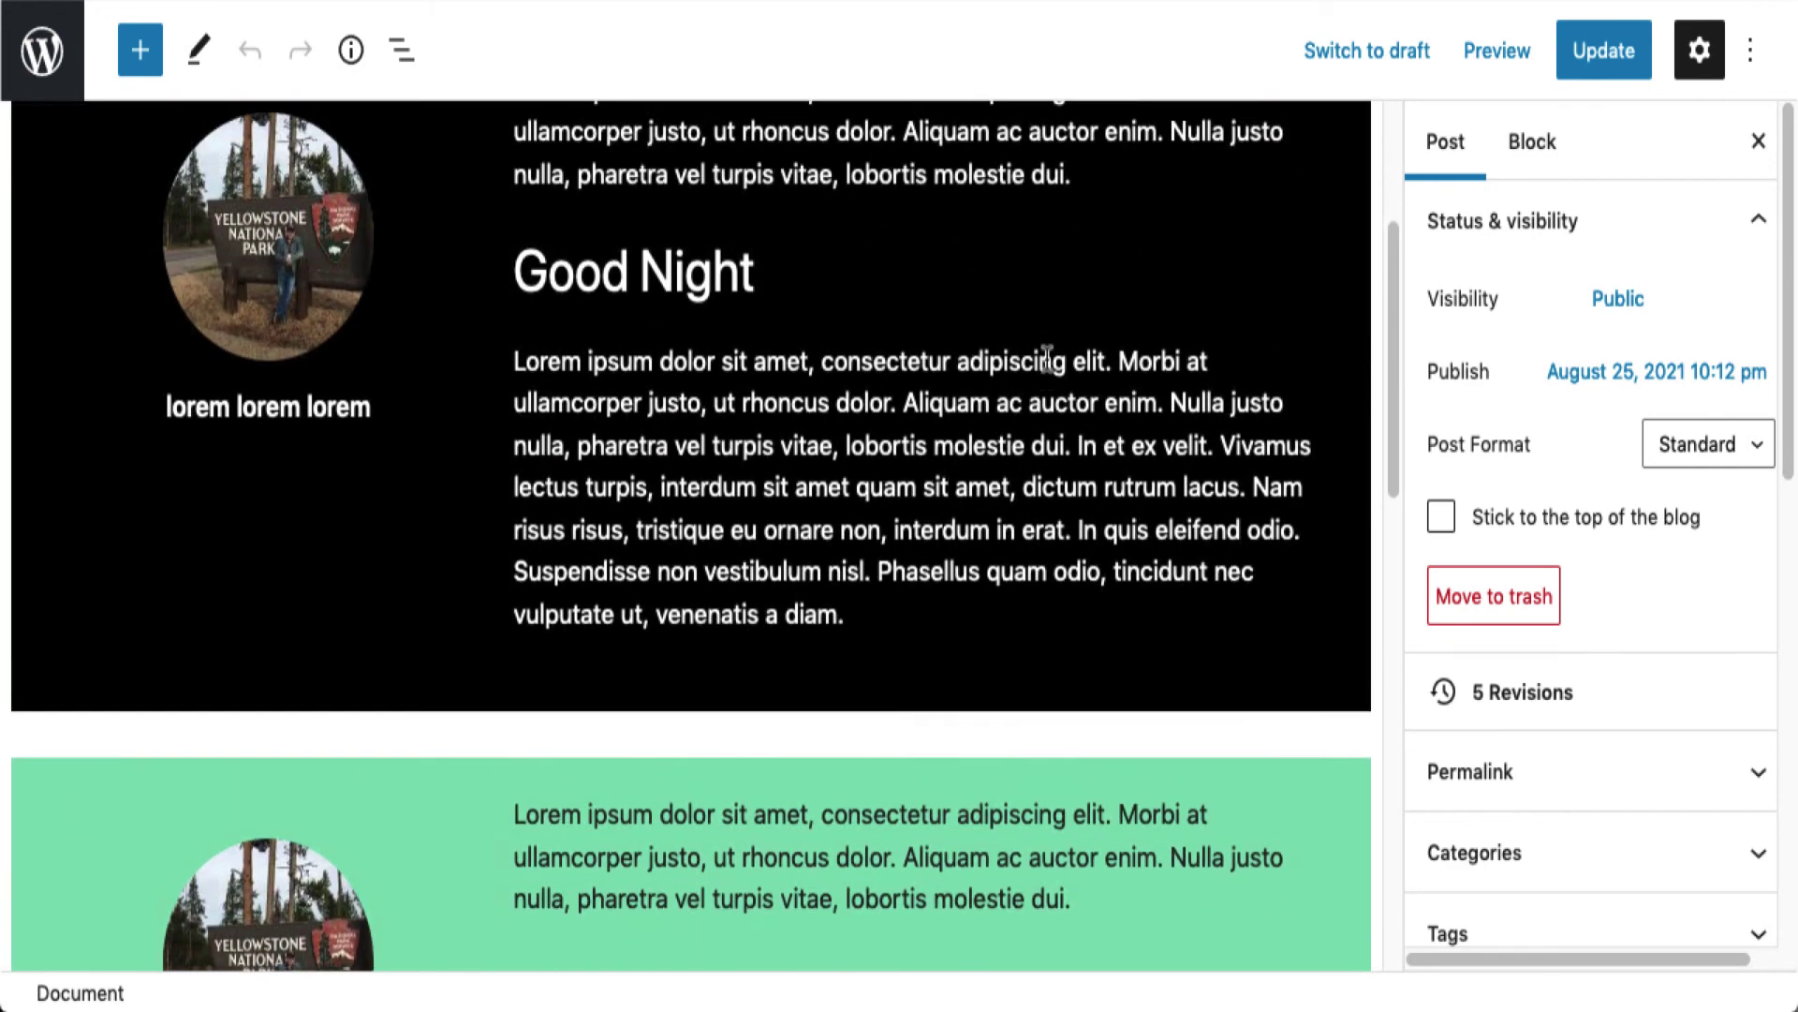